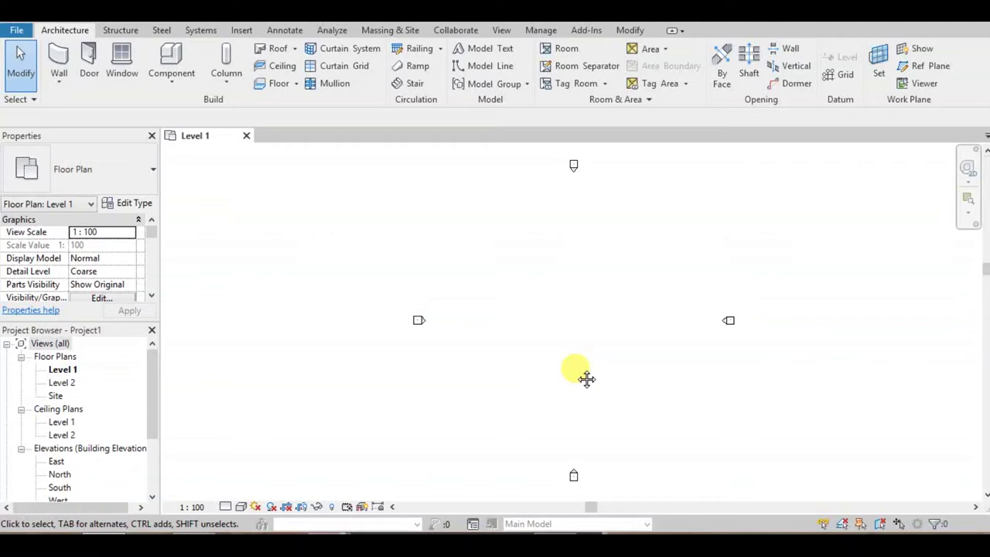
# - Pan and zoom the empty Level 1 plan to centre the area inside the elevation markers
pyautogui.moveTo(586, 378); pyautogui.dragTo(585, 370, button='middle')
pyautogui.moveTo(579, 371); pyautogui.dragTo(537, 349, button='middle')
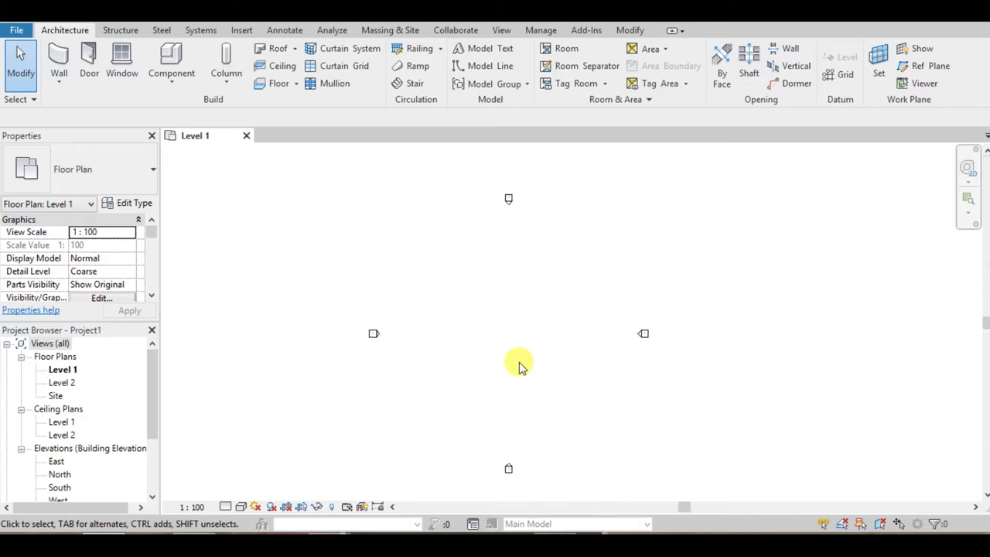
pyautogui.moveTo(519, 368); pyautogui.dragTo(542, 353, button='middle')
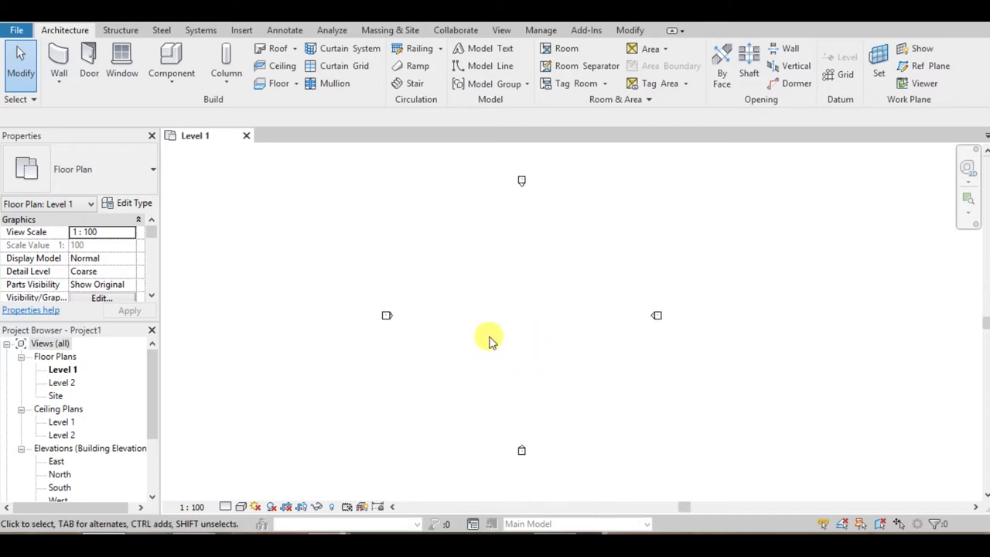
pyautogui.moveTo(505, 341)
pyautogui.mouseDown(button='middle')
pyautogui.moveTo(523, 371)
pyautogui.moveTo(524, 351)
pyautogui.mouseUp(button='middle')
pyautogui.scroll(1, 533, 355)
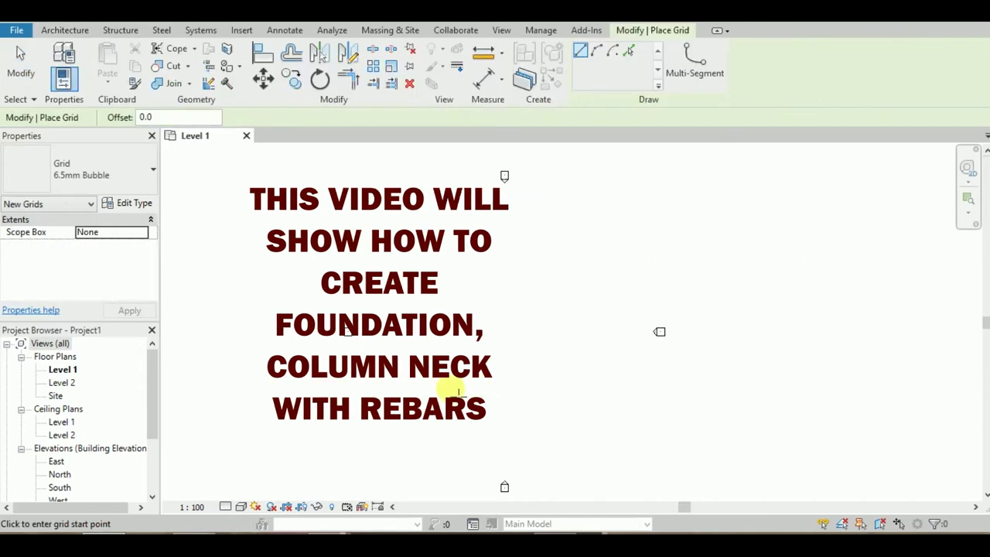
# - Draw vertical grid line 1 across the Level 1 plan
pyautogui.click(411, 438)
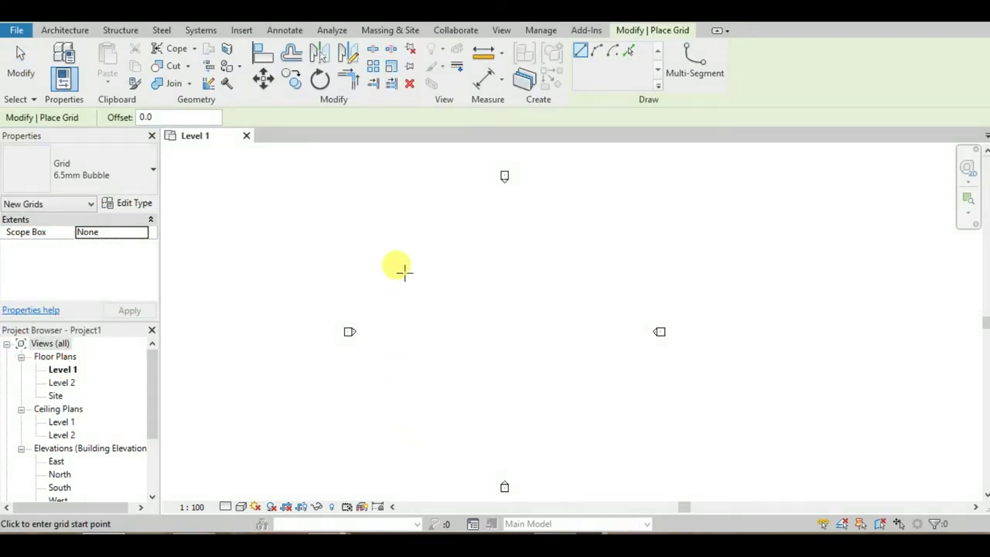
pyautogui.click(410, 215)
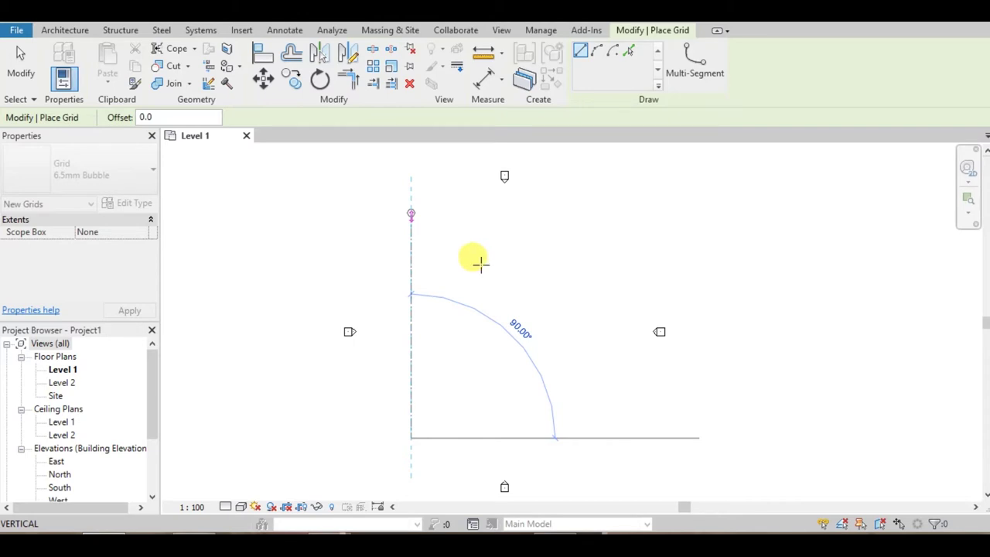
pyautogui.press('Escape')
pyautogui.press('Escape')
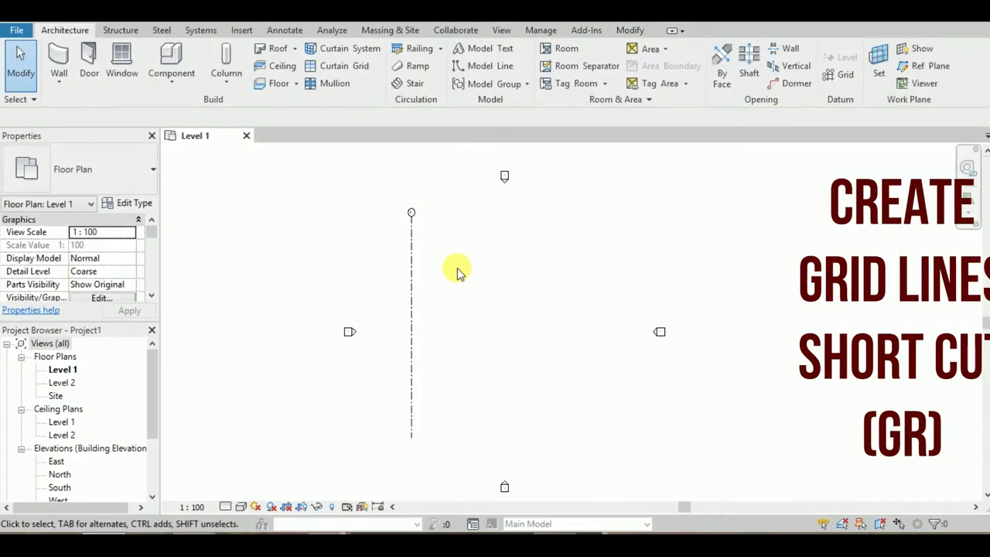
# - Create grids 2, 3 and 4 by picking lines at a 3500 offset
pyautogui.press('g')
pyautogui.press('r')
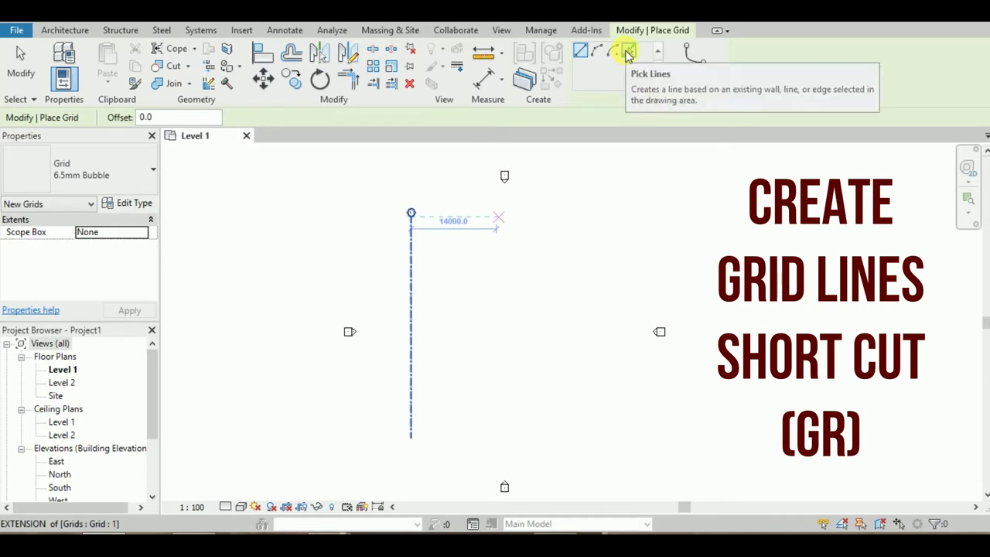
pyautogui.click(628, 53)
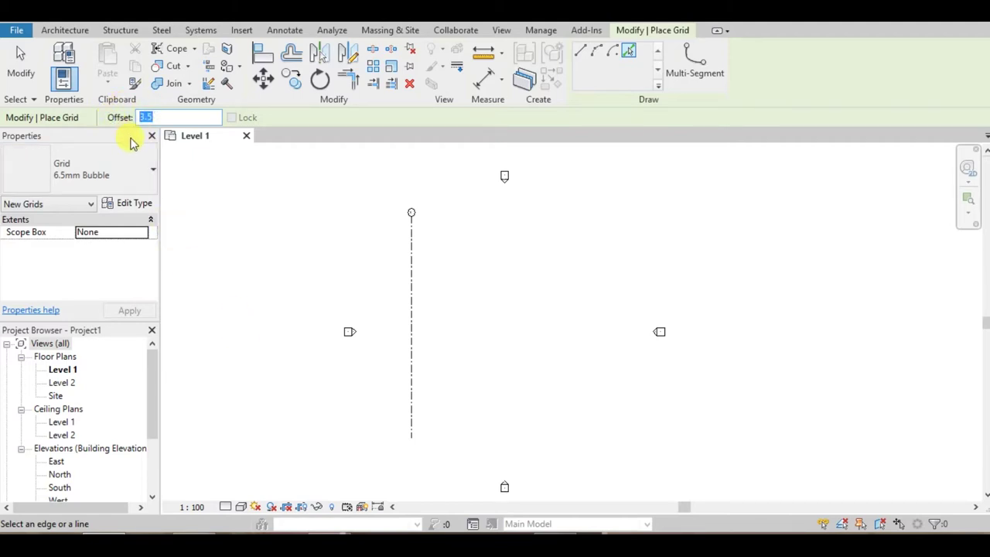
pyautogui.write('500')
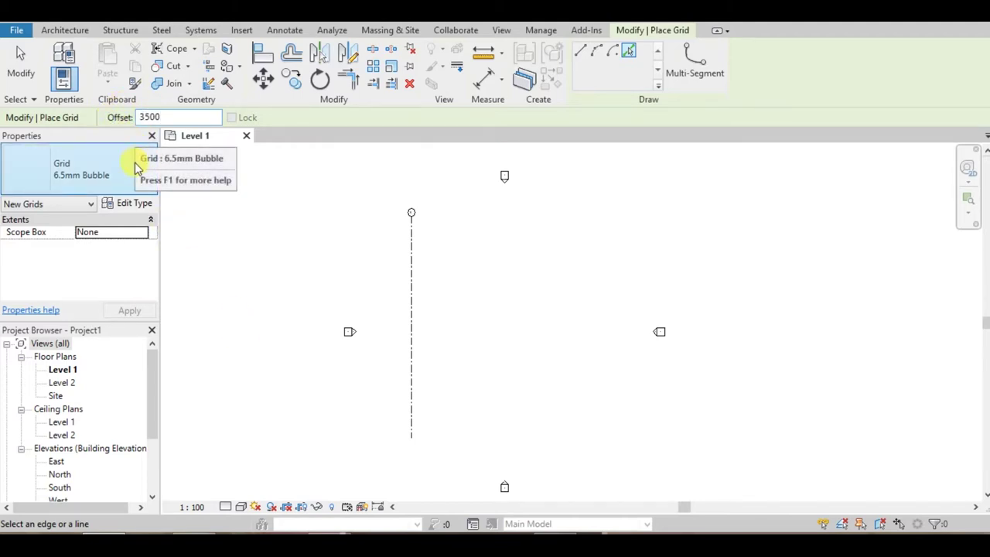
pyautogui.click(415, 262)
pyautogui.scroll(2, 453, 259)
pyautogui.scroll(2, 457, 318)
pyautogui.click(418, 291)
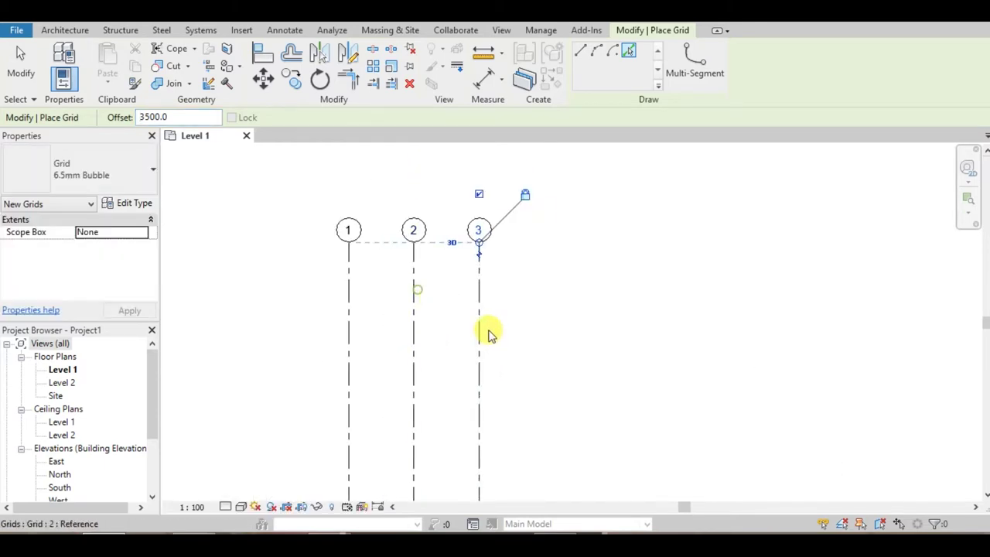
pyautogui.click(484, 288)
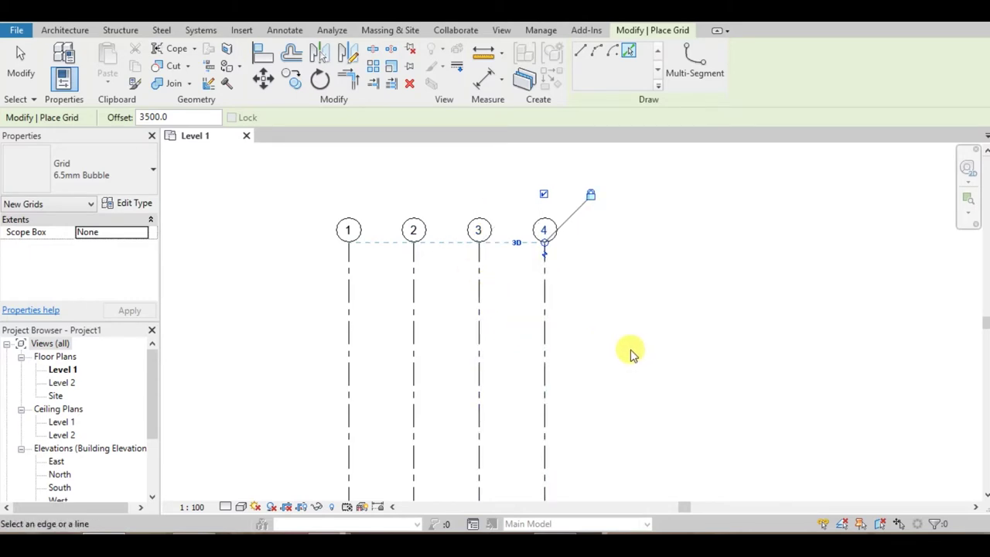
pyautogui.moveTo(579, 358); pyautogui.dragTo(616, 362, button='middle')
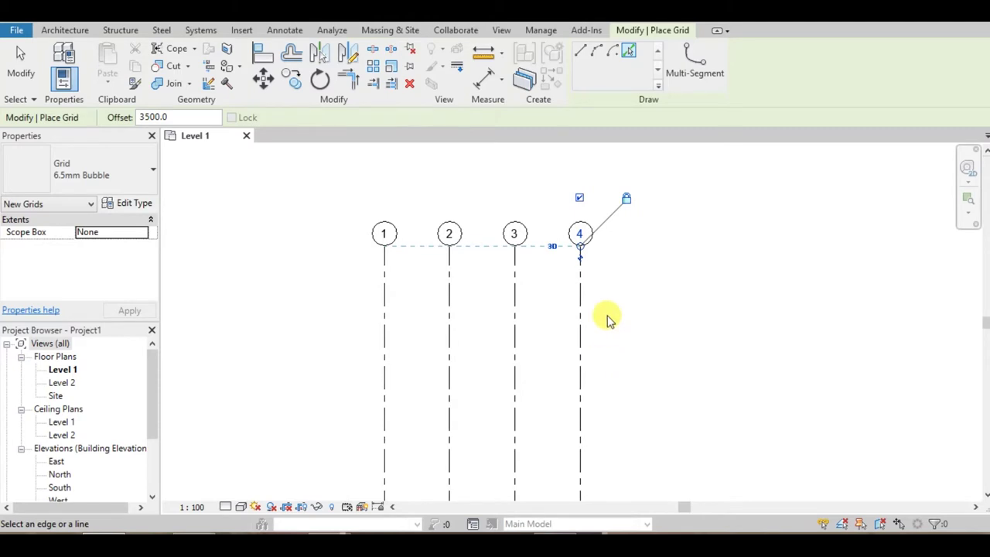
pyautogui.press('Escape')
pyautogui.press('Escape')
# - Draw a horizontal grid across the plan and rename its bubble to A
pyautogui.press('g')
pyautogui.press('r')
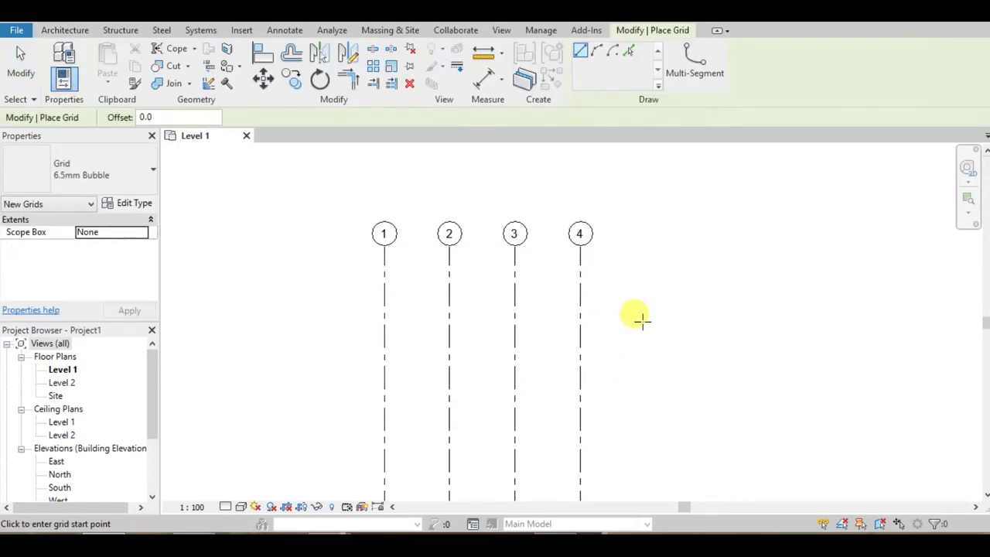
pyautogui.click(641, 319)
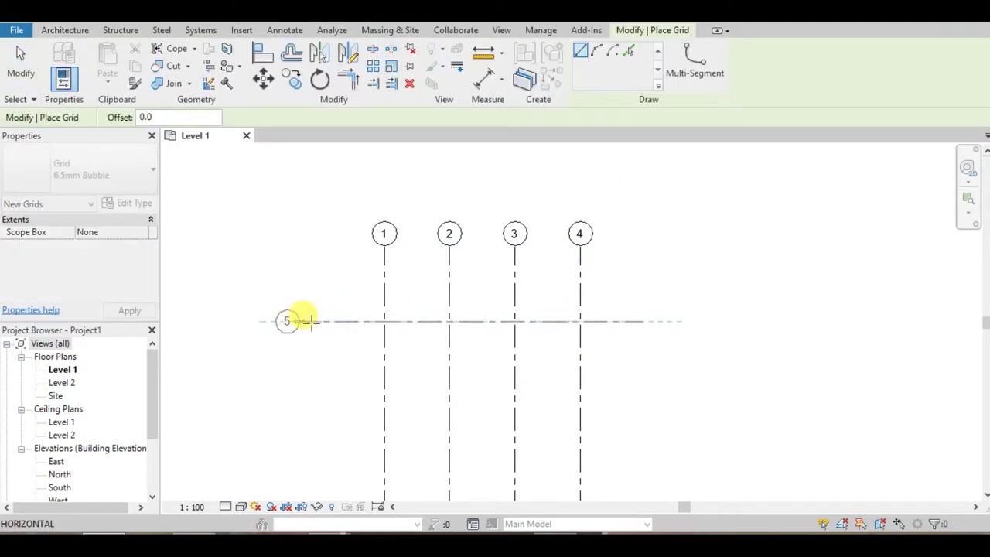
pyautogui.click(301, 320)
pyautogui.press('Escape')
pyautogui.press('Escape')
pyautogui.scroll(2, 306, 341)
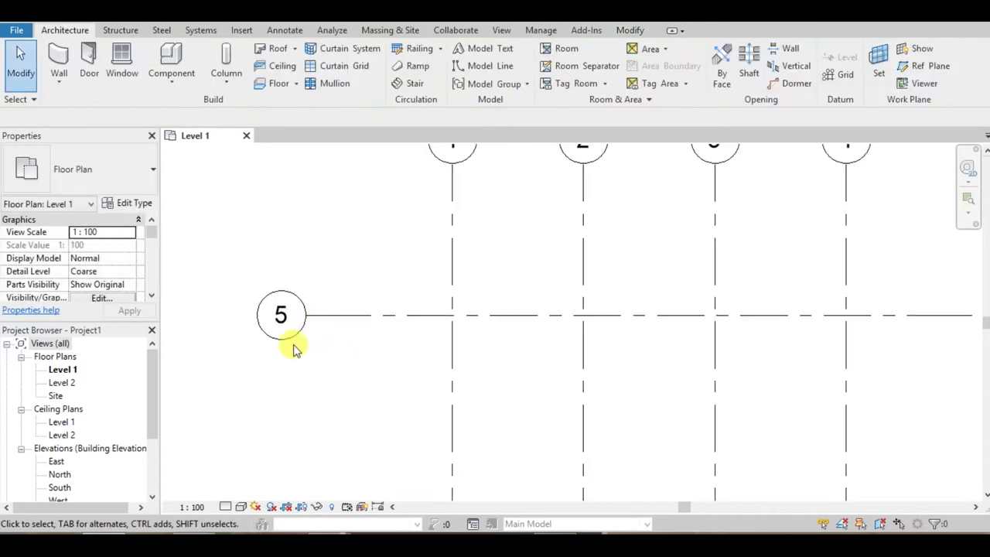
pyautogui.click(283, 328)
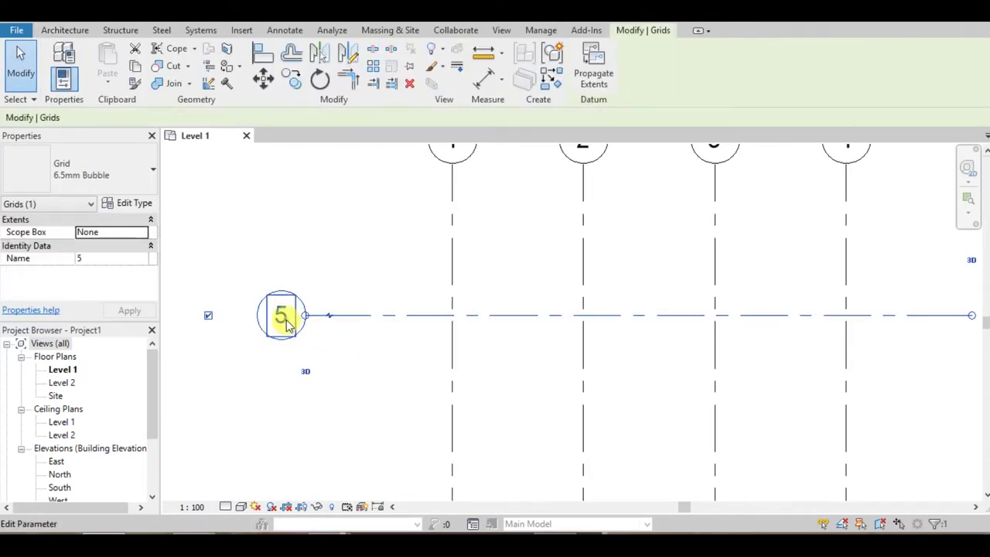
pyautogui.click(281, 314)
pyautogui.write('A')
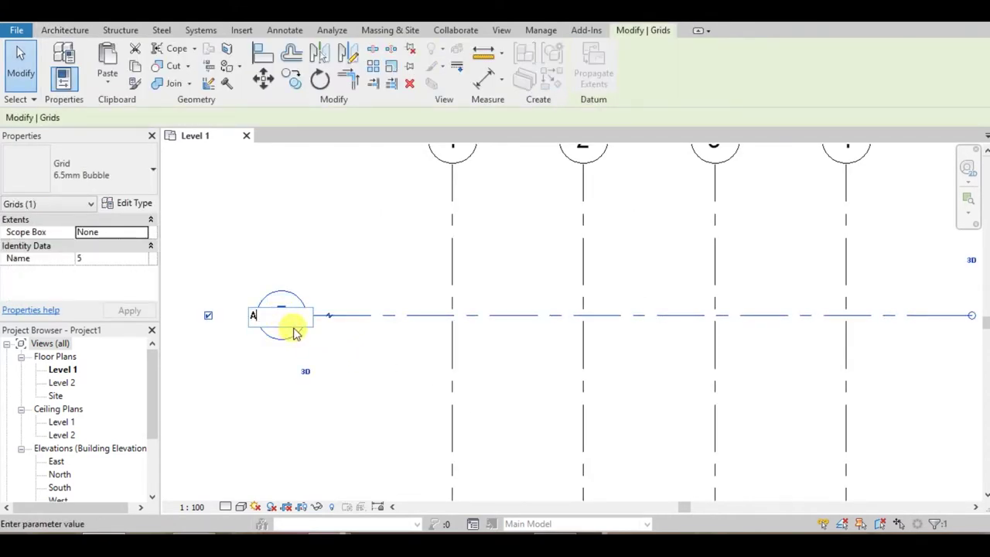
pyautogui.click(306, 336)
pyautogui.click(380, 346)
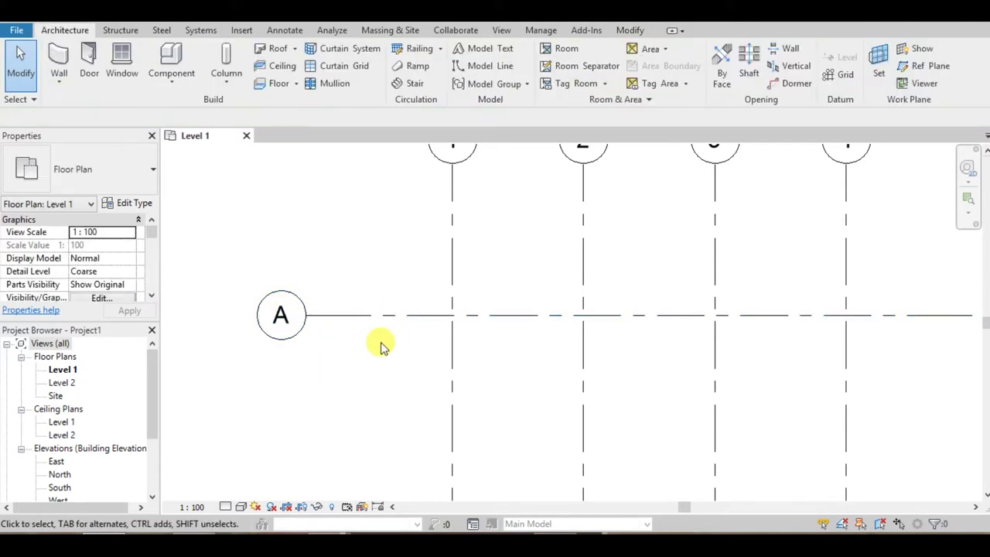
# - Create horizontal grids B, C and D below A at 3500 offsets
pyautogui.press('g')
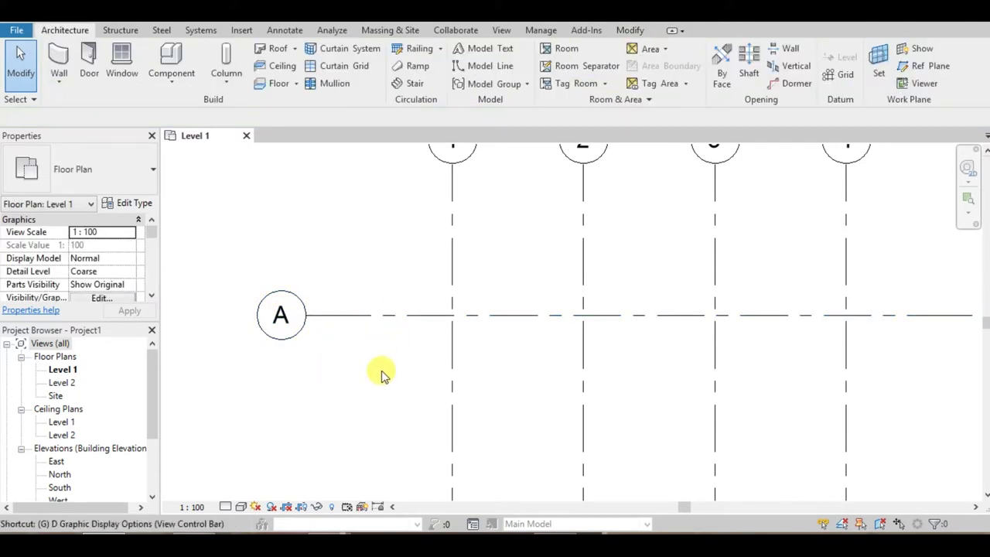
pyautogui.press('r')
pyautogui.click(633, 52)
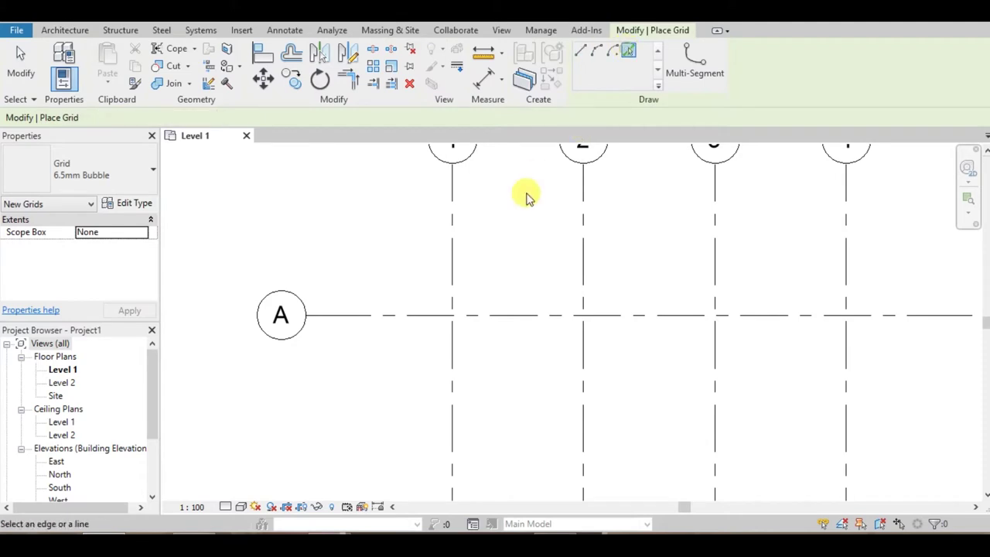
pyautogui.scroll(-2, 498, 240)
pyautogui.moveTo(497, 242); pyautogui.dragTo(472, 217, button='middle')
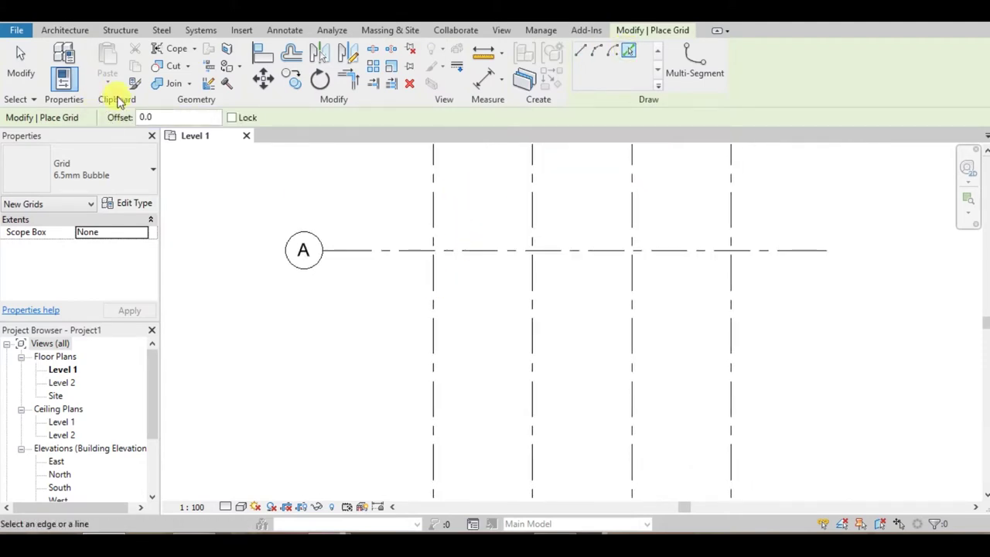
pyautogui.click(151, 117)
pyautogui.write('50')
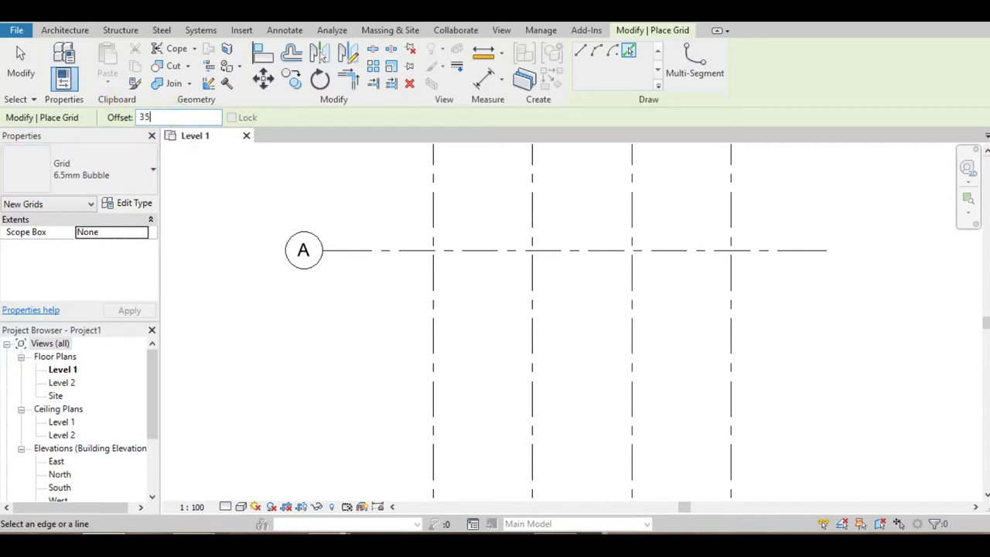
pyautogui.click(346, 263)
pyautogui.moveTo(366, 298); pyautogui.dragTo(347, 256, button='middle')
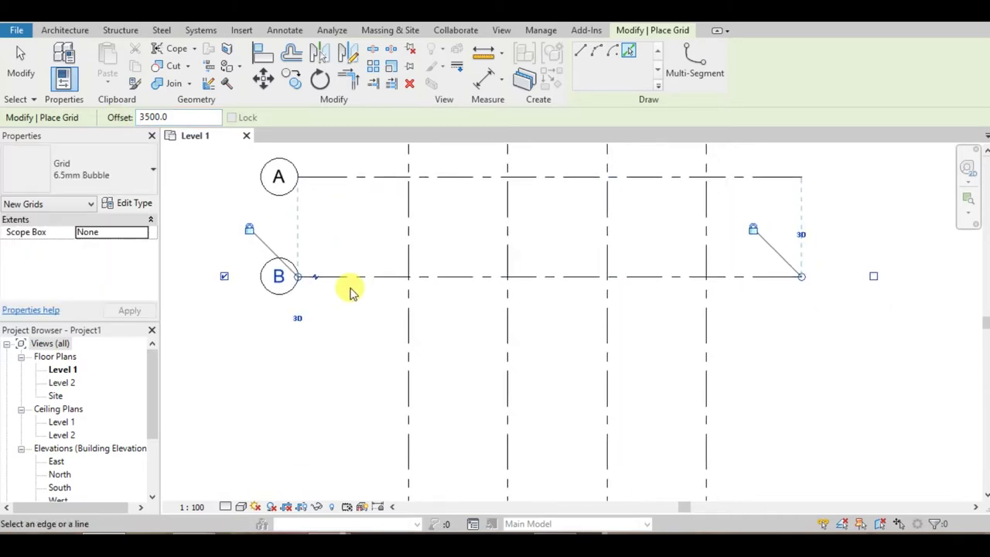
pyautogui.click(348, 283)
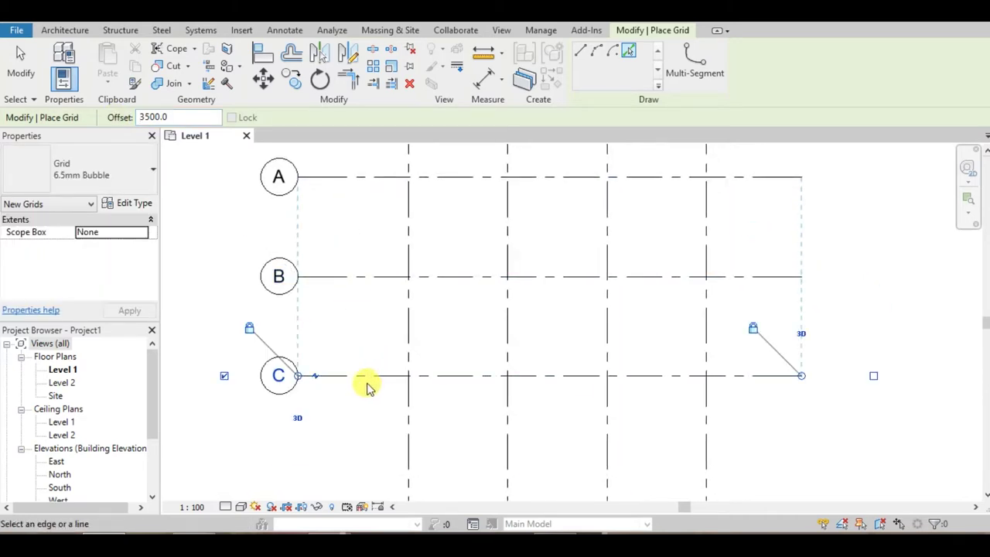
pyautogui.click(368, 379)
pyautogui.press('Escape')
pyautogui.press('Escape')
pyautogui.scroll(-2, 466, 340)
pyautogui.moveTo(473, 255); pyautogui.dragTo(486, 300, button='middle')
pyautogui.scroll(2, 486, 299)
pyautogui.scroll(-1, 497, 322)
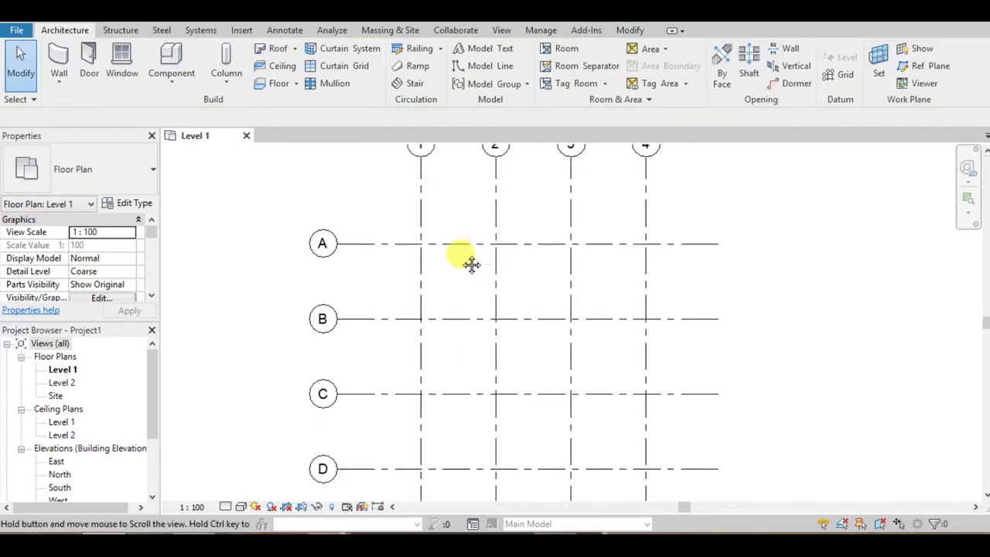
# - Float the Project Browser and open the South elevation view
pyautogui.scroll(-1, 578, 359)
pyautogui.moveTo(85, 332)
pyautogui.mouseDown()
pyautogui.moveTo(177, 367)
pyautogui.moveTo(353, 371)
pyautogui.moveTo(675, 252)
pyautogui.moveTo(931, 174)
pyautogui.moveTo(983, 187)
pyautogui.moveTo(989, 196)
pyautogui.moveTo(920, 237)
pyautogui.mouseUp()
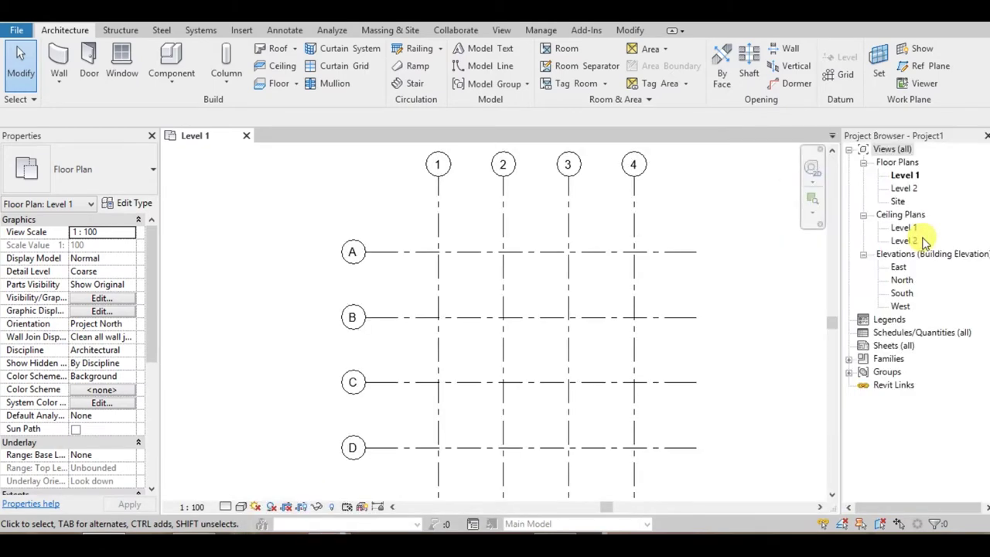
pyautogui.doubleClick(902, 294)
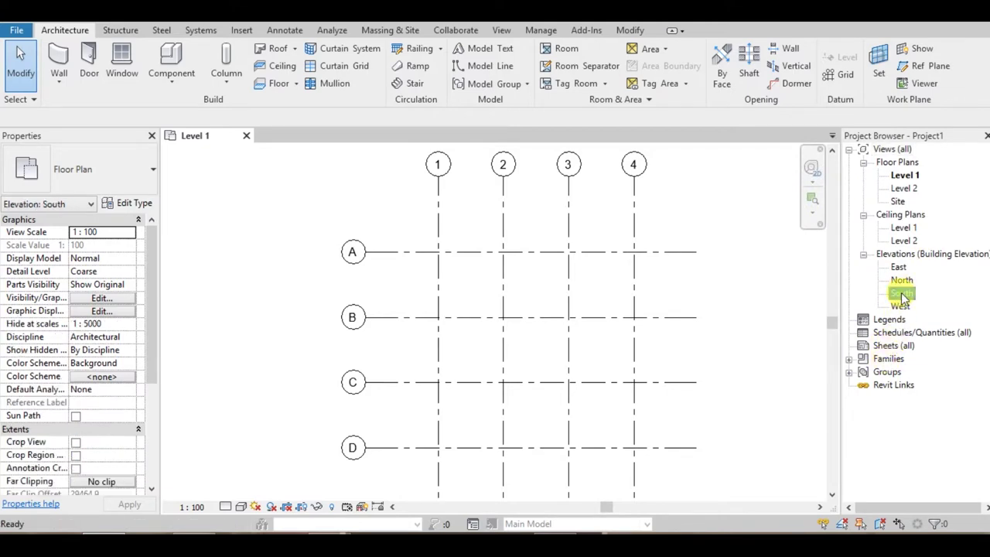
pyautogui.moveTo(576, 419)
pyautogui.mouseDown(button='middle')
pyautogui.moveTo(603, 376)
pyautogui.moveTo(593, 343)
pyautogui.mouseUp(button='middle')
pyautogui.scroll(-2, 590, 364)
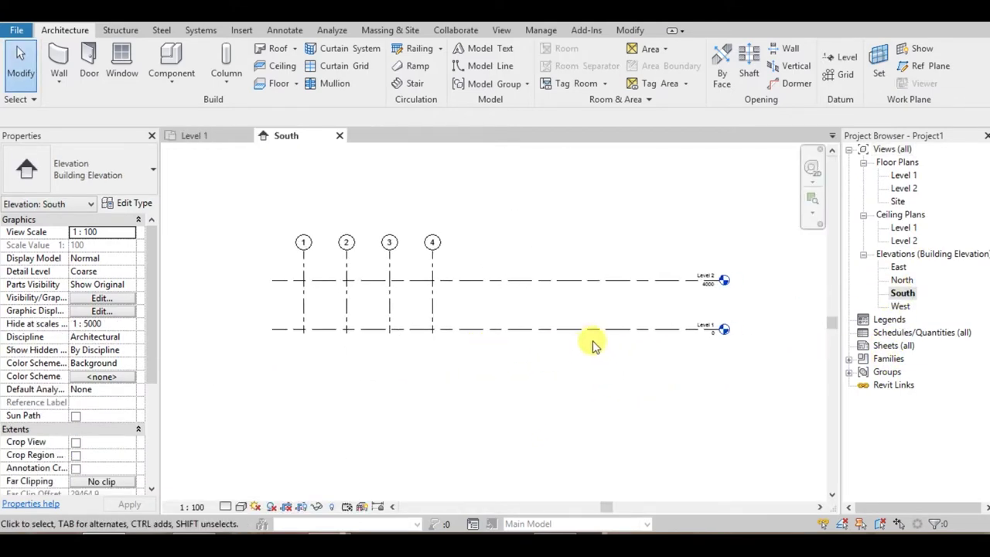
# - Shorten the Level 1 line in the South elevation, then deselect it
pyautogui.click(700, 330)
pyautogui.scroll(2, 700, 332)
pyautogui.scroll(1, 719, 324)
pyautogui.moveTo(724, 329)
pyautogui.mouseDown()
pyautogui.moveTo(459, 345)
pyautogui.moveTo(266, 316)
pyautogui.moveTo(265, 325)
pyautogui.mouseUp()
pyautogui.moveTo(240, 351); pyautogui.dragTo(433, 349, button='middle')
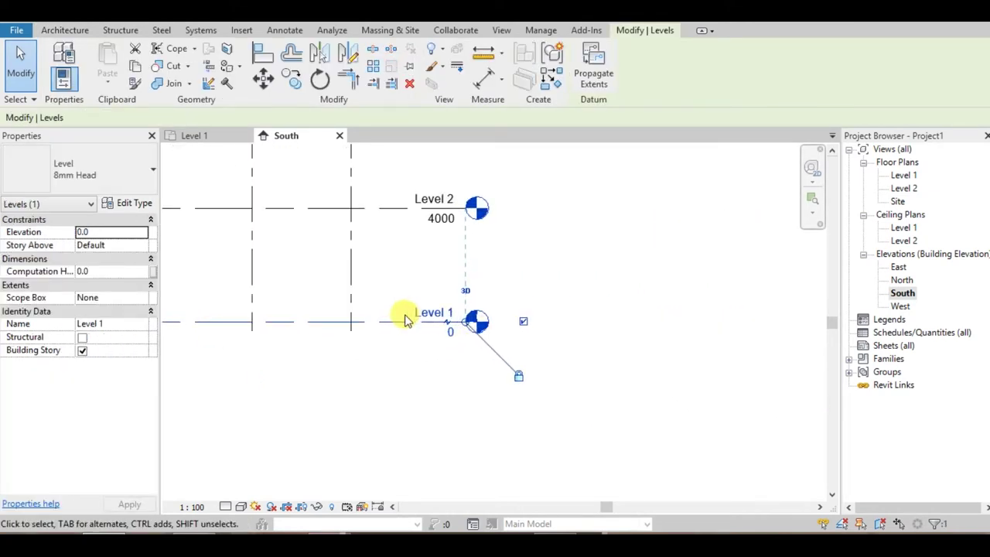
pyautogui.moveTo(405, 315); pyautogui.dragTo(530, 376, button='middle')
pyautogui.click(482, 400)
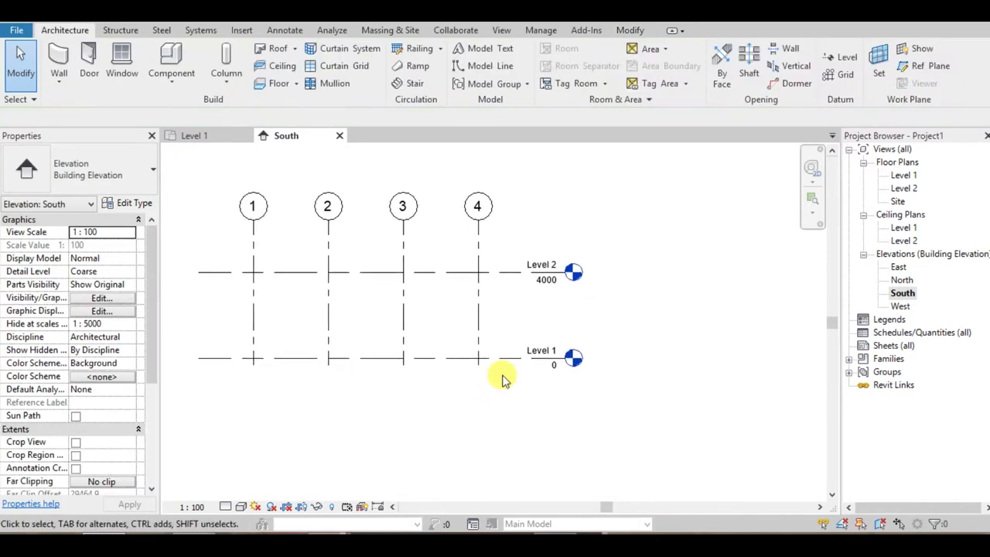
# - Add Level 3 at 300 below Level 1 using Pick Lines
pyautogui.press('l')
pyautogui.press('l')
pyautogui.click(596, 50)
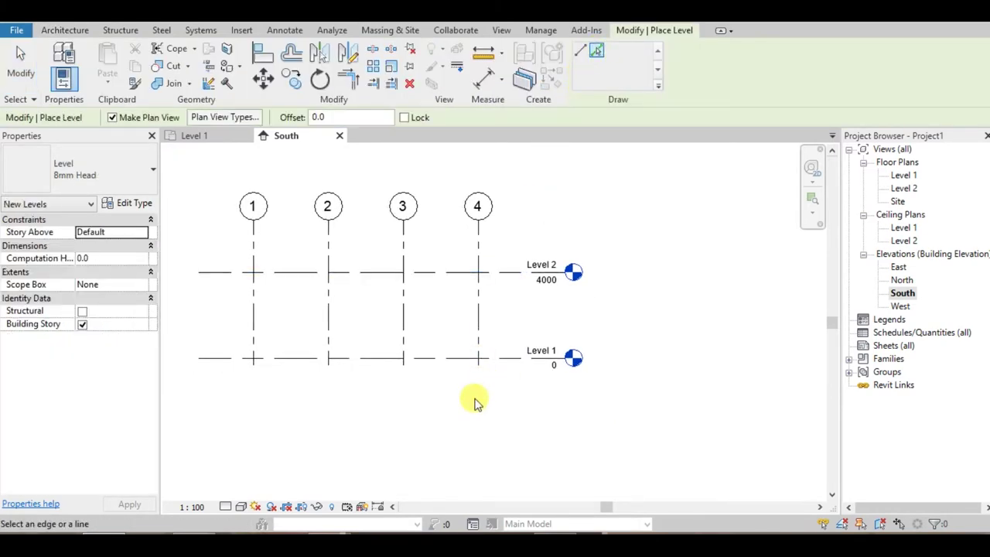
pyautogui.click(319, 116)
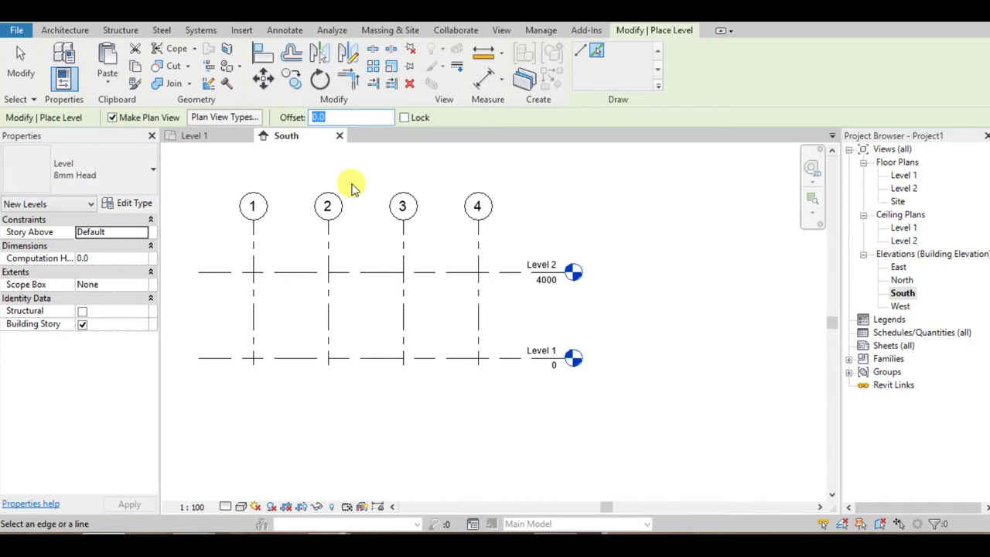
pyautogui.write('30')
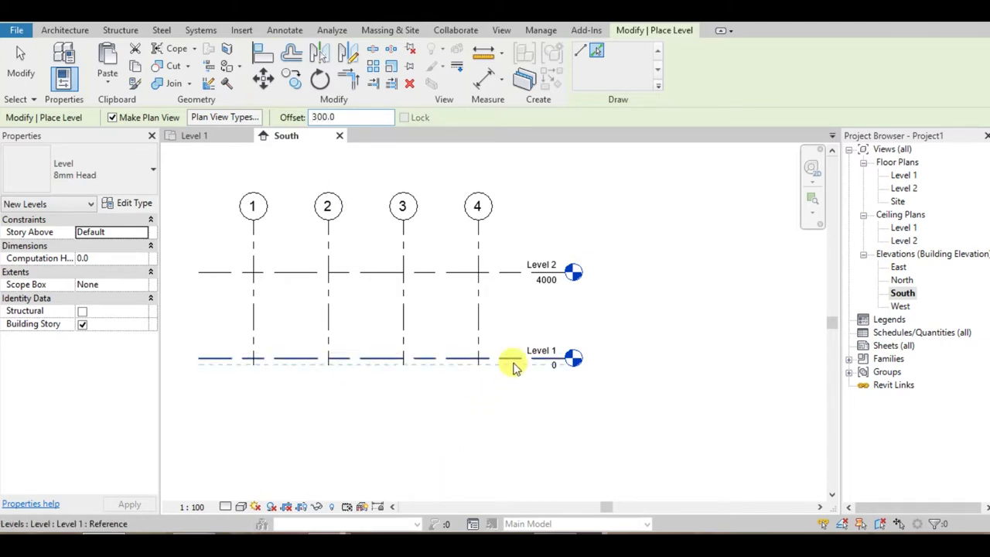
pyautogui.click(515, 394)
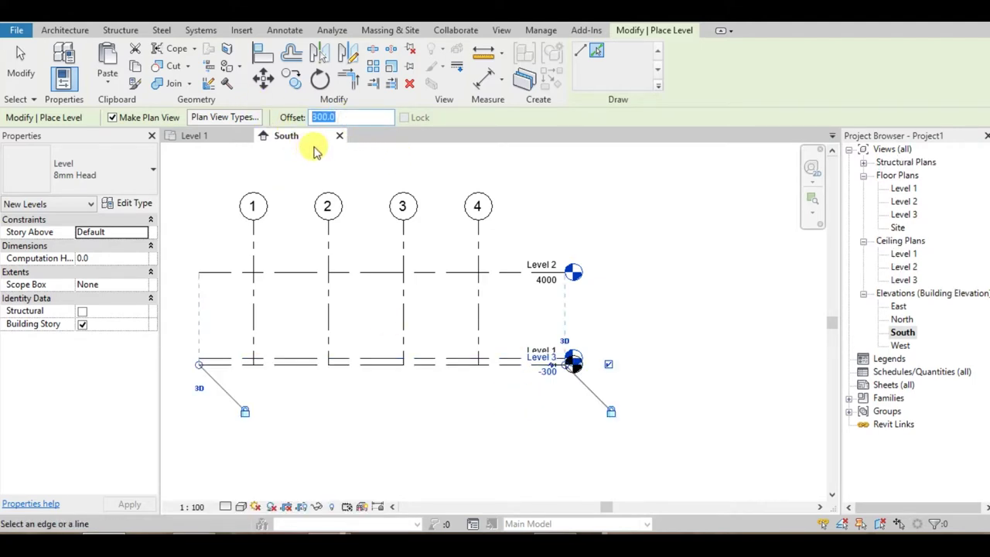
# - Add Level 4 at 1500 below Level 3, giving -1800
pyautogui.write('15')
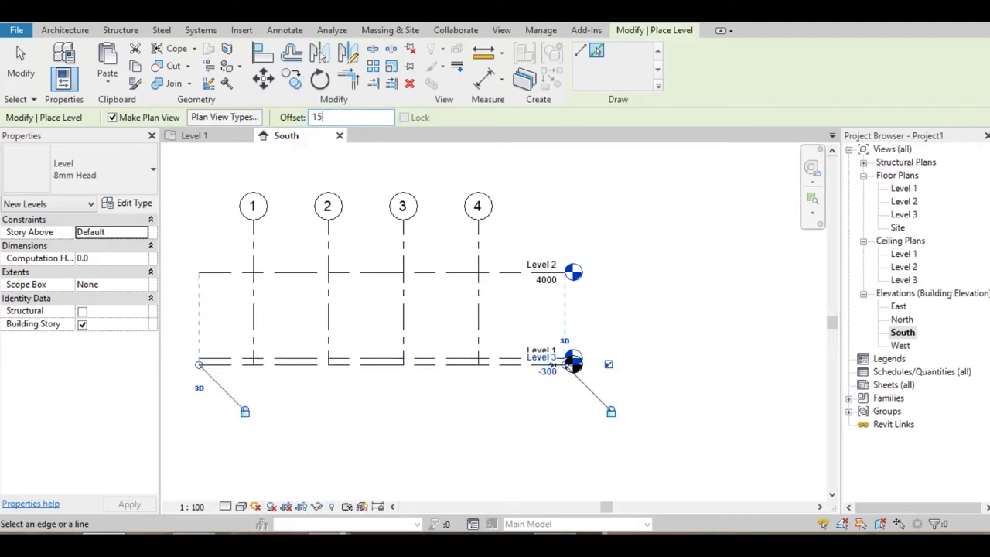
pyautogui.moveTo(504, 480); pyautogui.dragTo(469, 332, button='middle')
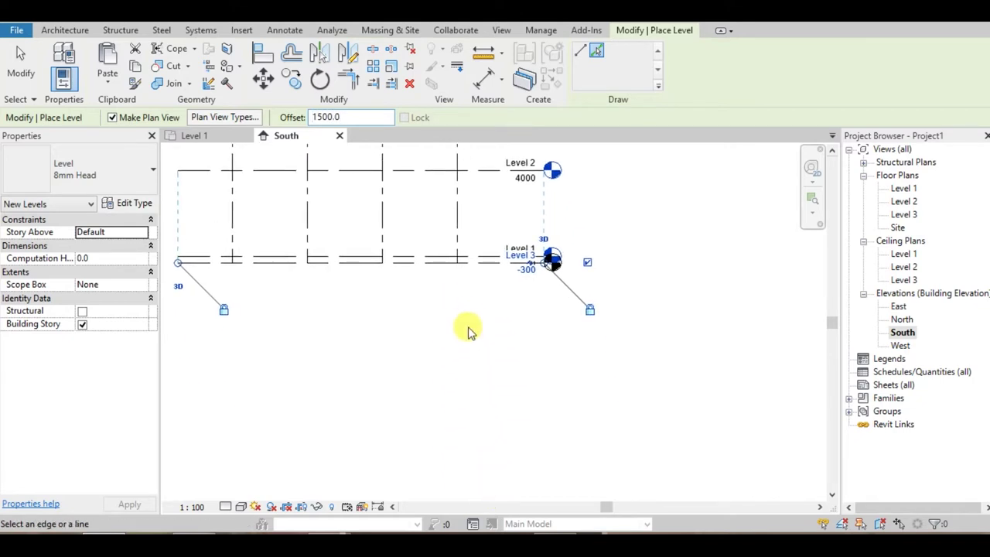
pyautogui.scroll(2, 463, 302)
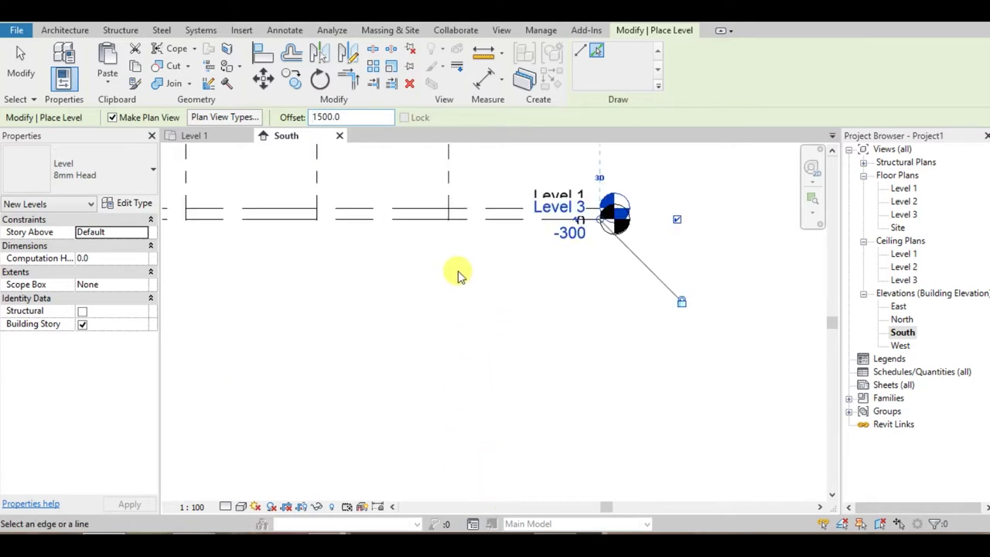
pyautogui.click(451, 227)
pyautogui.press('Escape')
pyautogui.press('Escape')
pyautogui.scroll(2, 559, 333)
pyautogui.scroll(1, 558, 325)
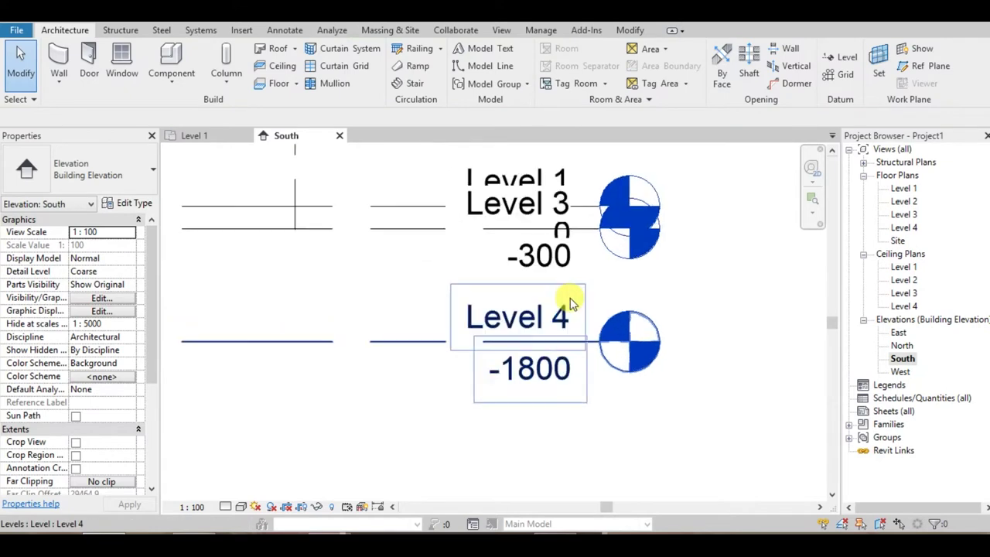
# - Rename Level 4 to _Foundation Level, including its corresponding views
pyautogui.click(559, 321)
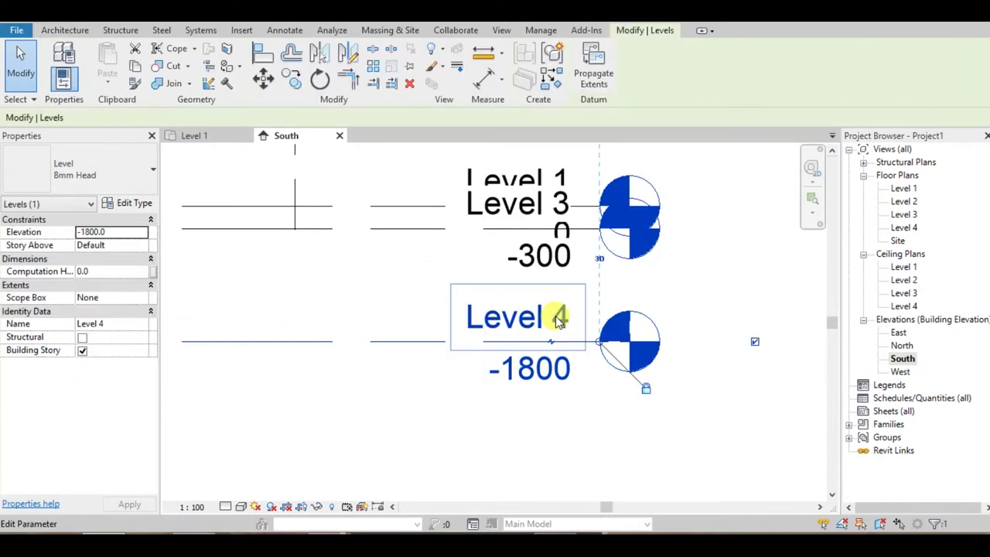
pyautogui.click(533, 319)
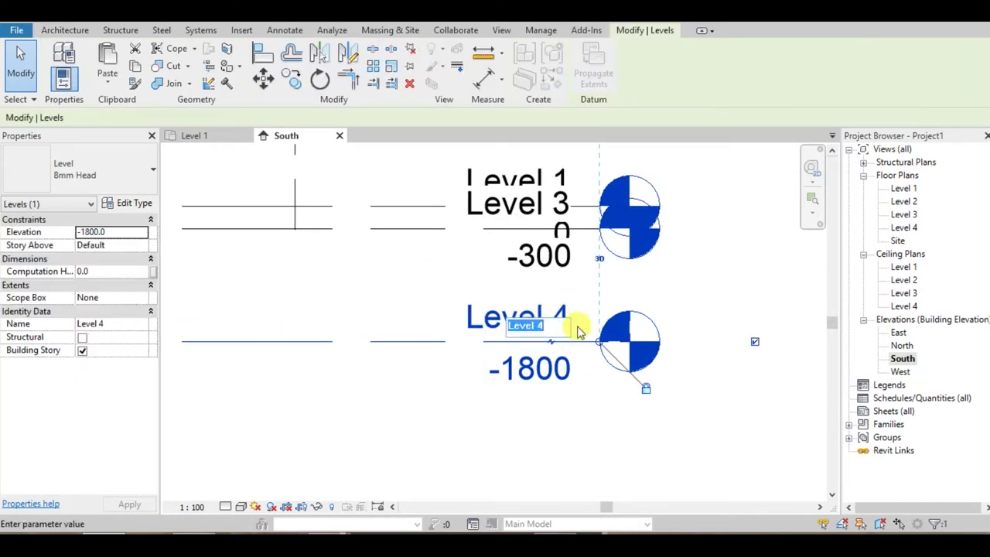
pyautogui.write('_Found')
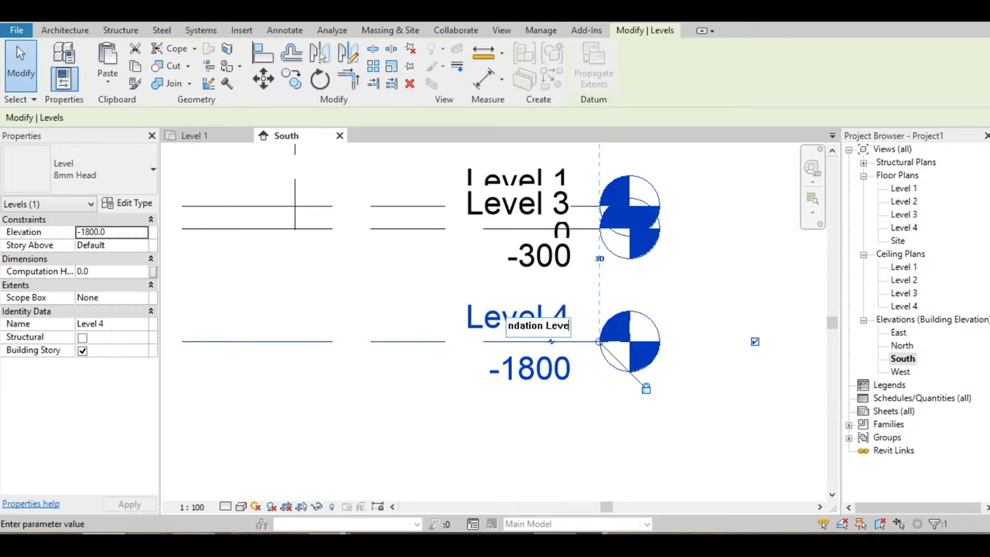
pyautogui.press('Return')
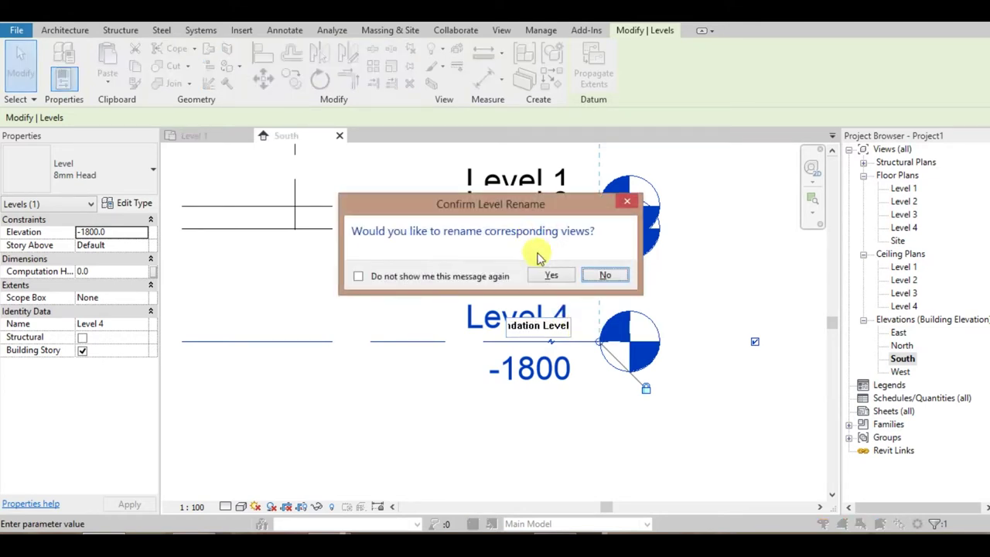
pyautogui.click(551, 277)
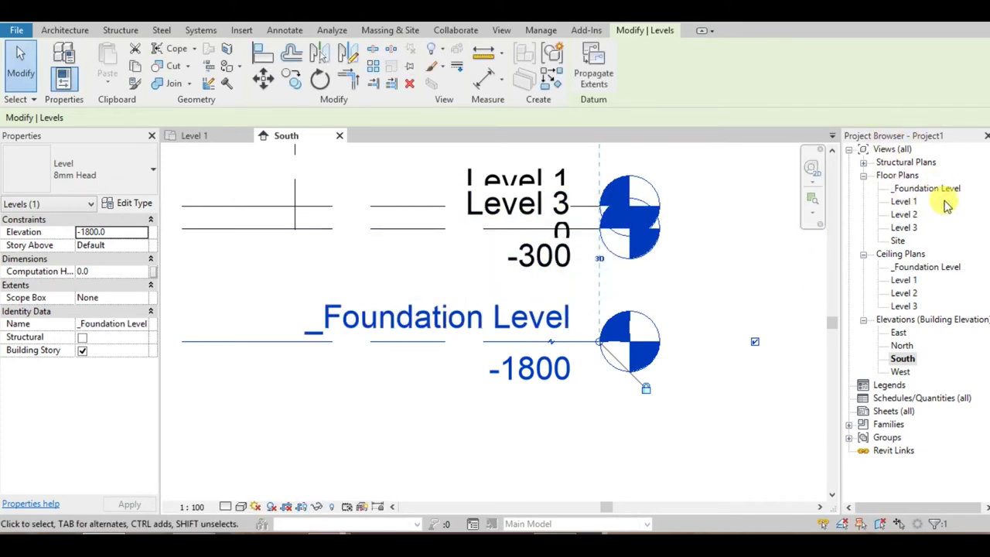
# - Rename Level 3 to _NGL, including its corresponding views
pyautogui.moveTo(471, 420); pyautogui.dragTo(467, 476, button='middle')
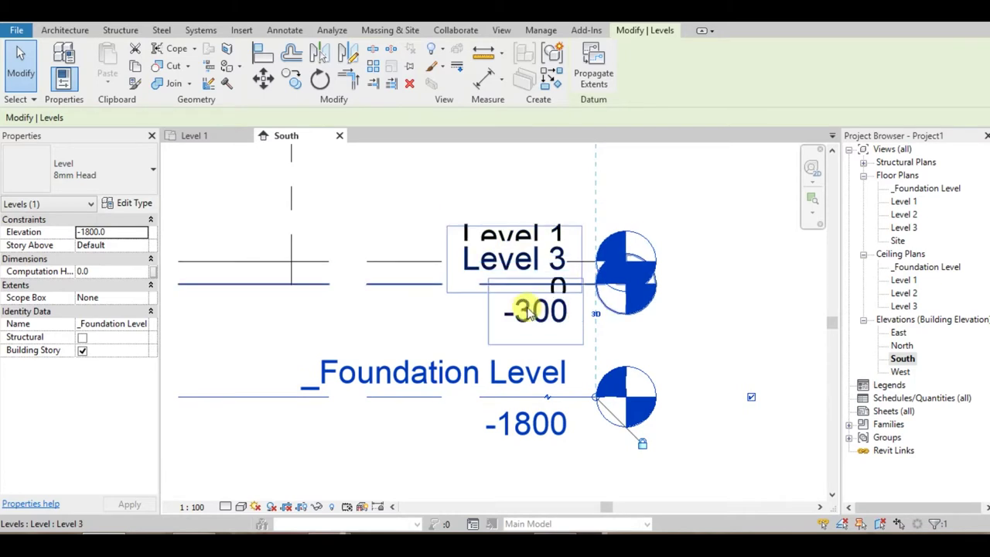
pyautogui.click(473, 279)
pyautogui.click(473, 278)
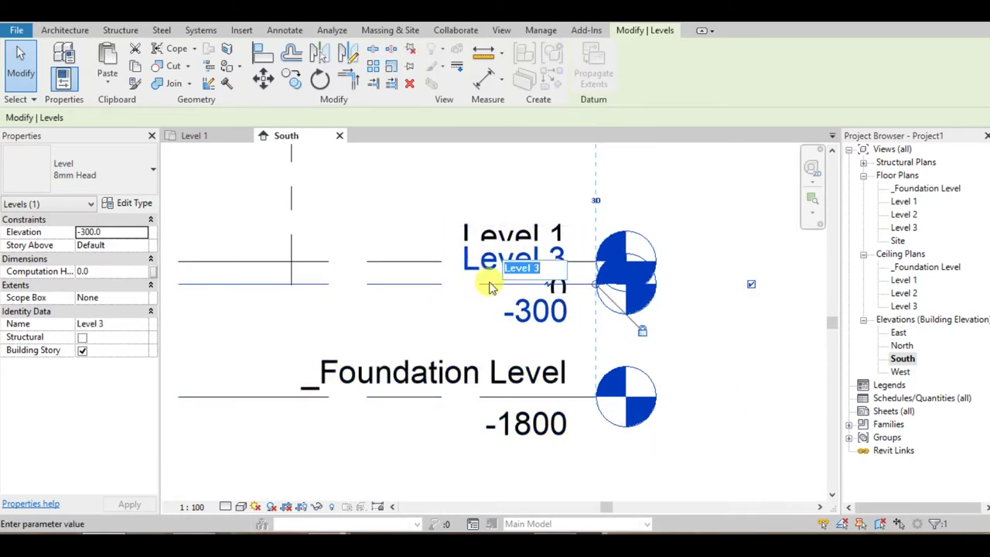
pyautogui.write('_NGL')
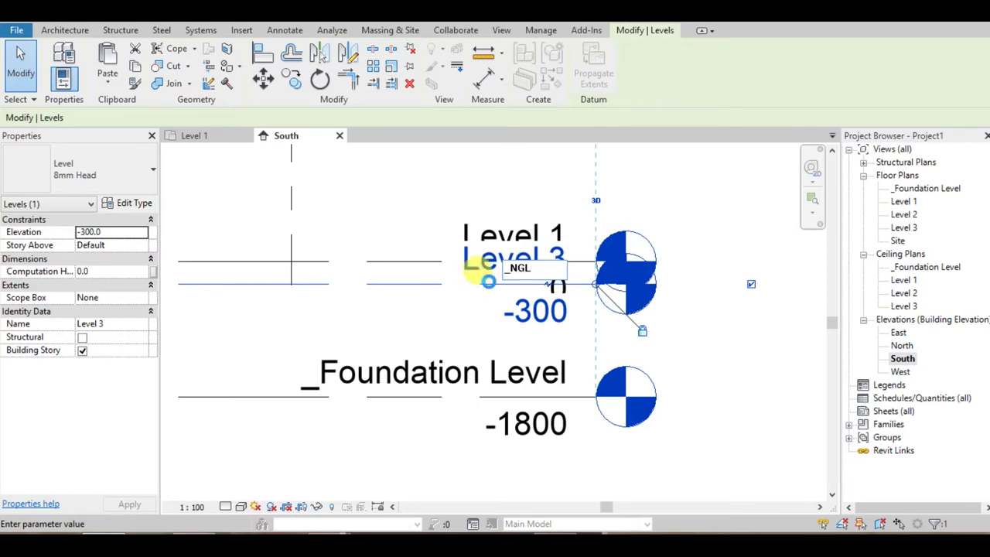
pyautogui.press('Return')
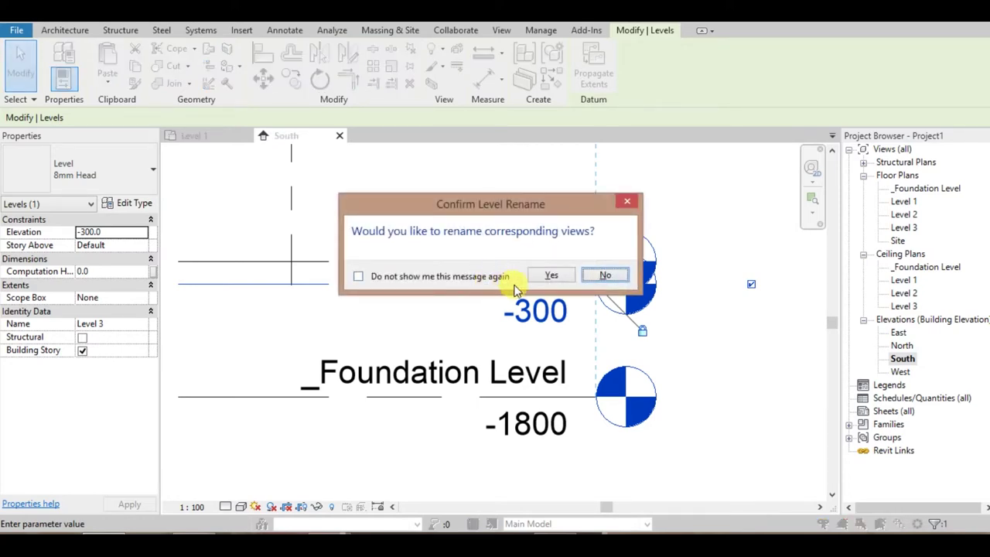
pyautogui.click(550, 275)
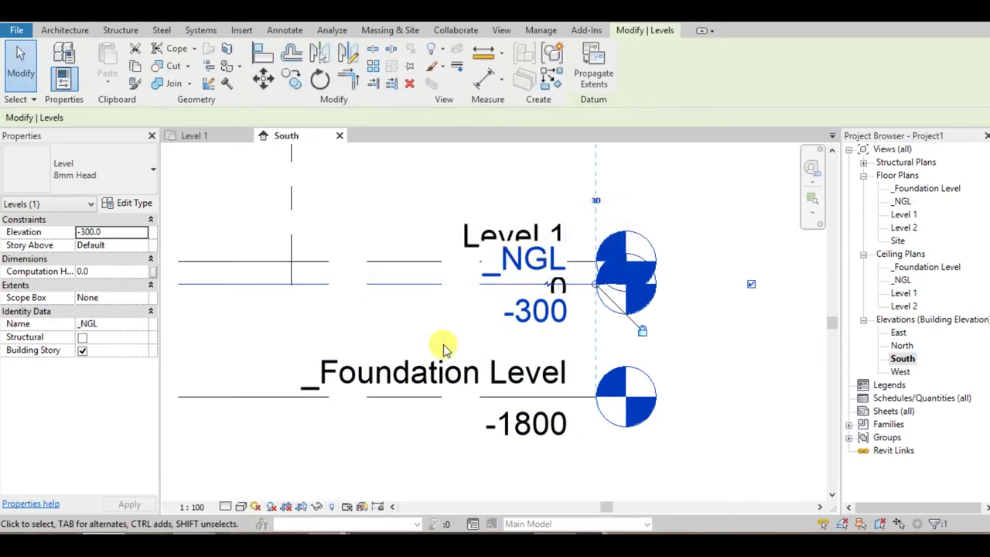
pyautogui.click(442, 348)
# - Add an elbow to the Level 1 head and raise it above the _NGL label
pyautogui.moveTo(441, 348); pyautogui.dragTo(393, 340, button='middle')
pyautogui.scroll(2, 393, 340)
pyautogui.scroll(1, 454, 294)
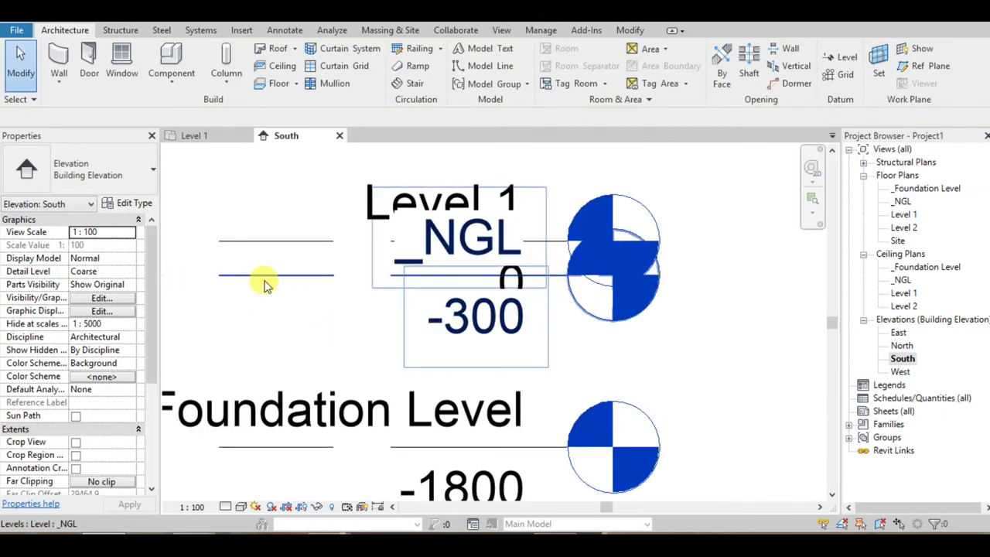
pyautogui.click(264, 278)
pyautogui.scroll(1, 380, 343)
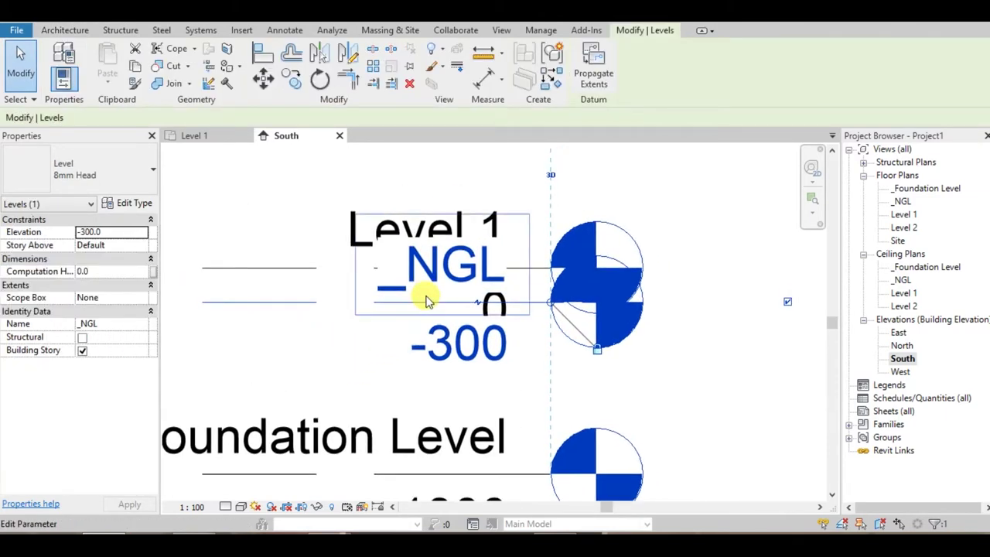
pyautogui.scroll(1, 479, 293)
pyautogui.scroll(1, 488, 299)
pyautogui.scroll(1, 518, 308)
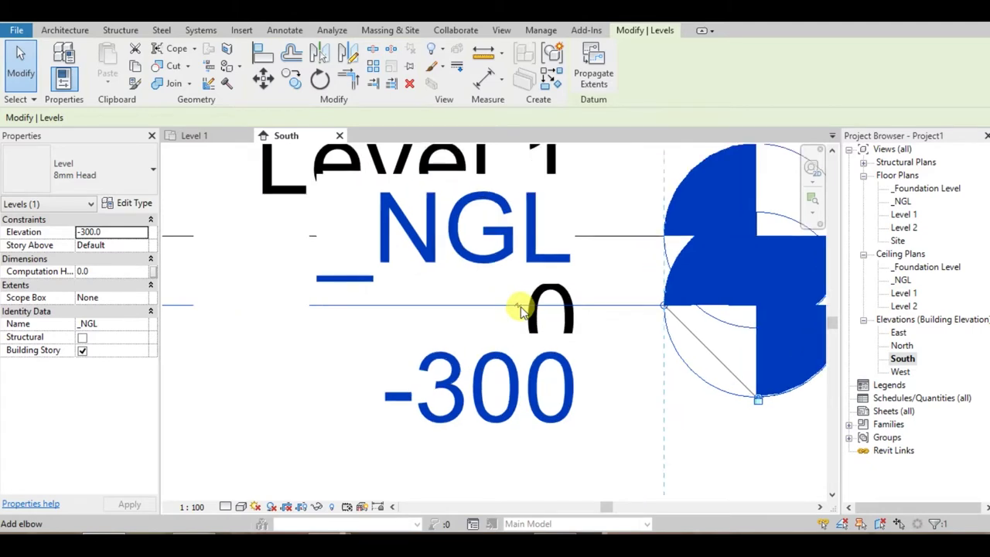
pyautogui.scroll(1, 520, 307)
pyautogui.scroll(1, 518, 309)
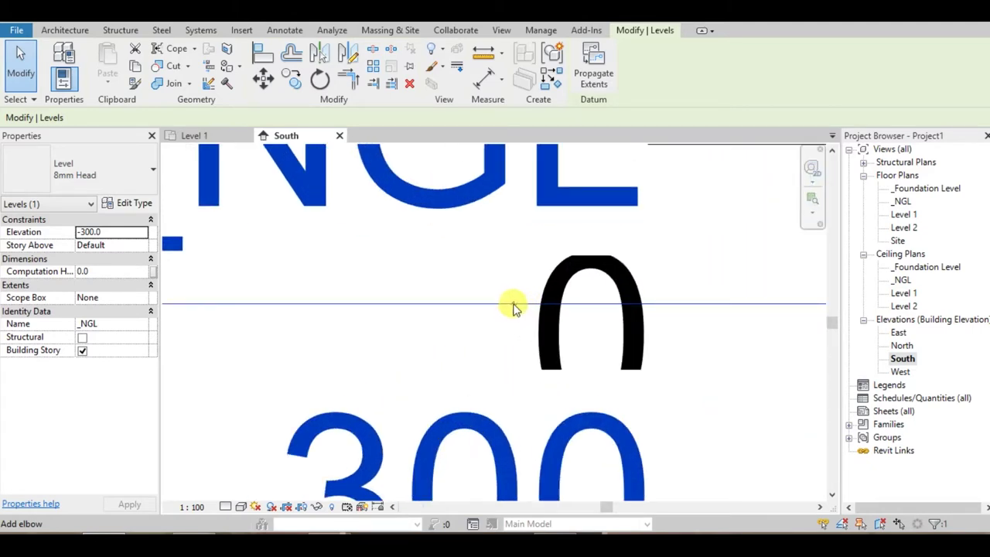
pyautogui.scroll(-1, 511, 306)
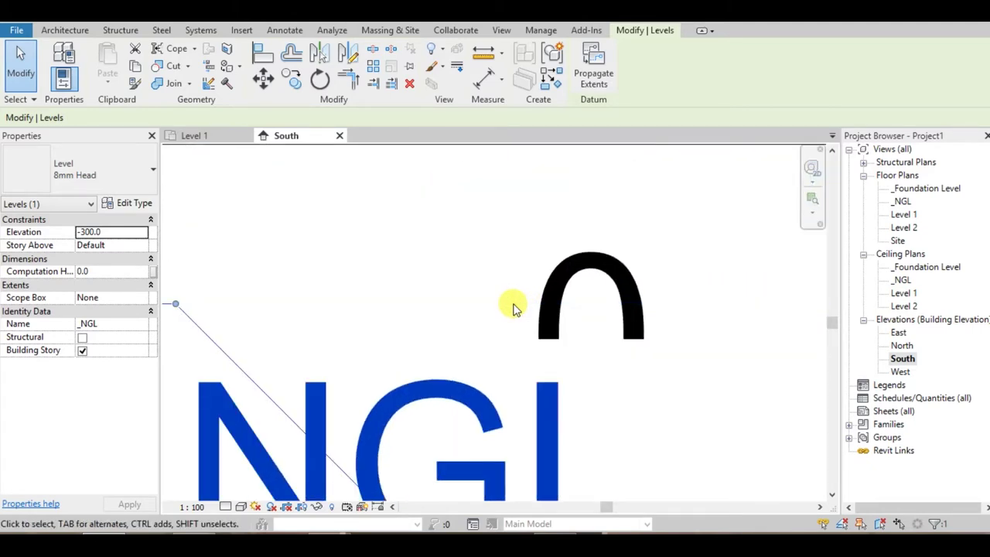
pyautogui.scroll(-1, 490, 348)
pyautogui.scroll(-1, 511, 325)
pyautogui.moveTo(539, 290); pyautogui.dragTo(562, 290, button='middle')
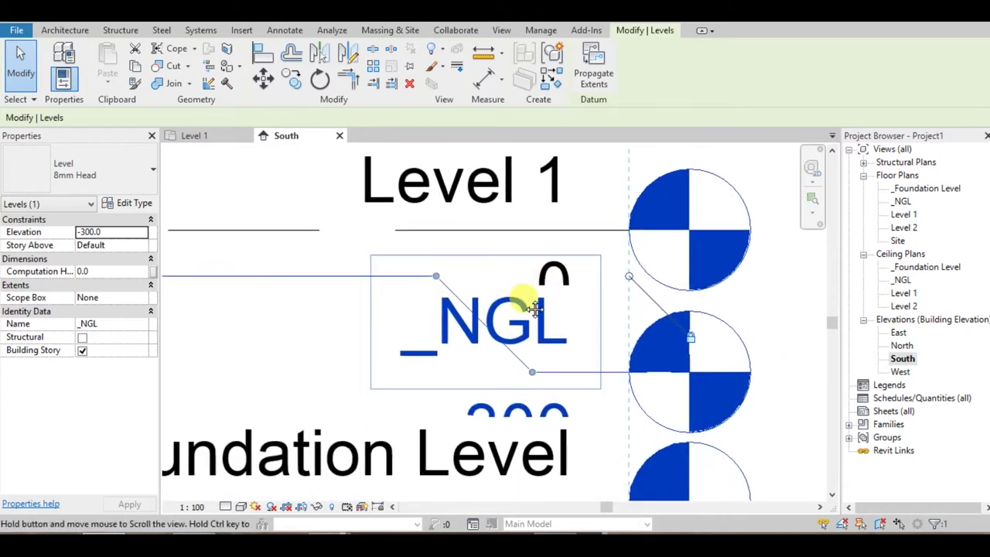
pyautogui.click(465, 255)
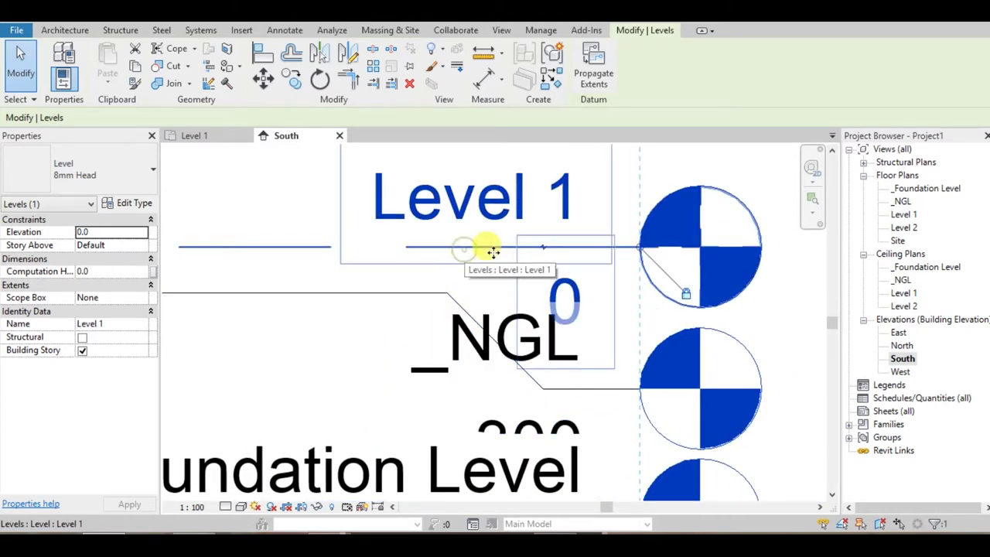
pyautogui.scroll(2, 534, 246)
pyautogui.scroll(-2, 554, 260)
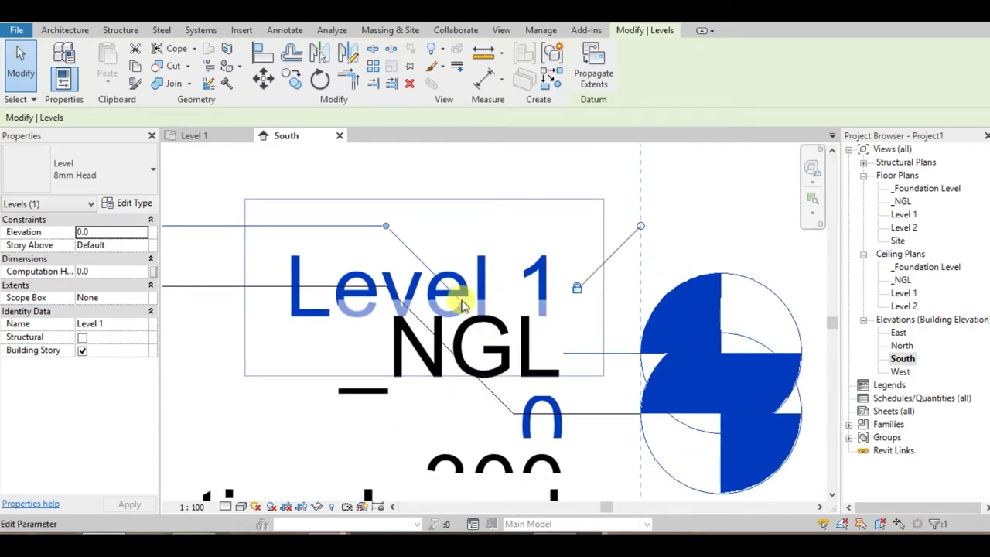
pyautogui.scroll(-1, 469, 287)
pyautogui.scroll(2, 457, 278)
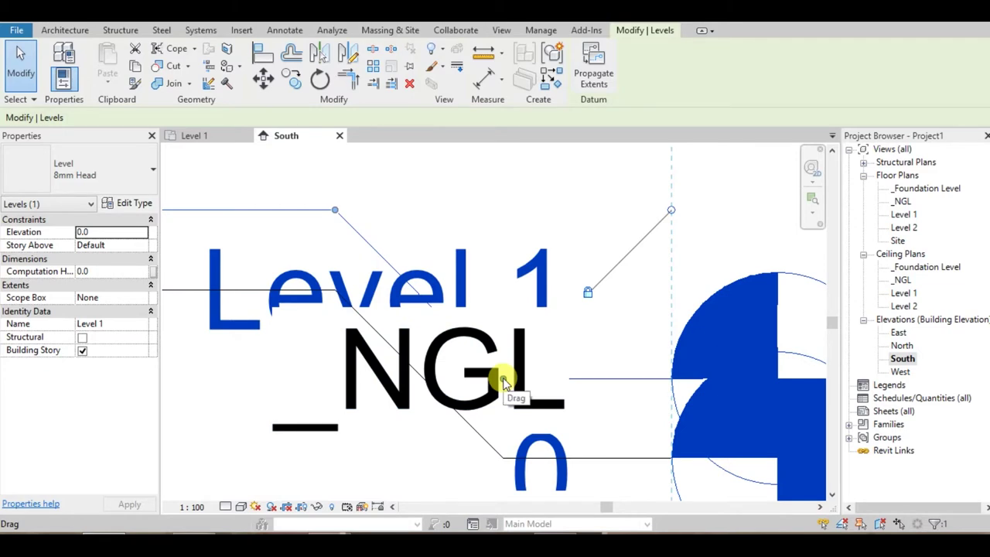
pyautogui.moveTo(503, 382)
pyautogui.mouseDown()
pyautogui.moveTo(489, 177)
pyautogui.moveTo(499, 203)
pyautogui.mouseUp()
pyautogui.moveTo(499, 203); pyautogui.dragTo(582, 383, button='middle')
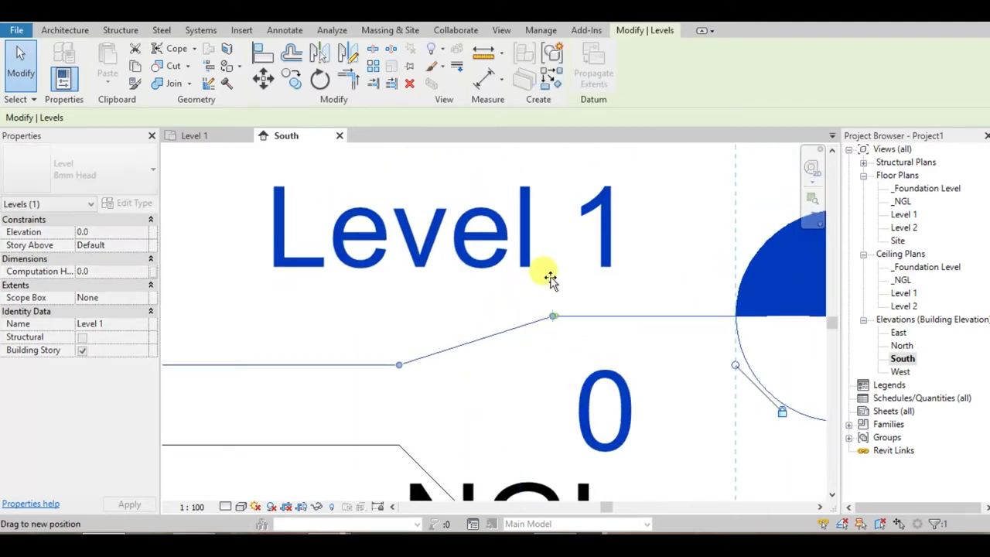
pyautogui.moveTo(557, 320); pyautogui.dragTo(559, 221)
# - Review all the level heads, checking the _Foundation Level line
pyautogui.scroll(-4, 588, 332)
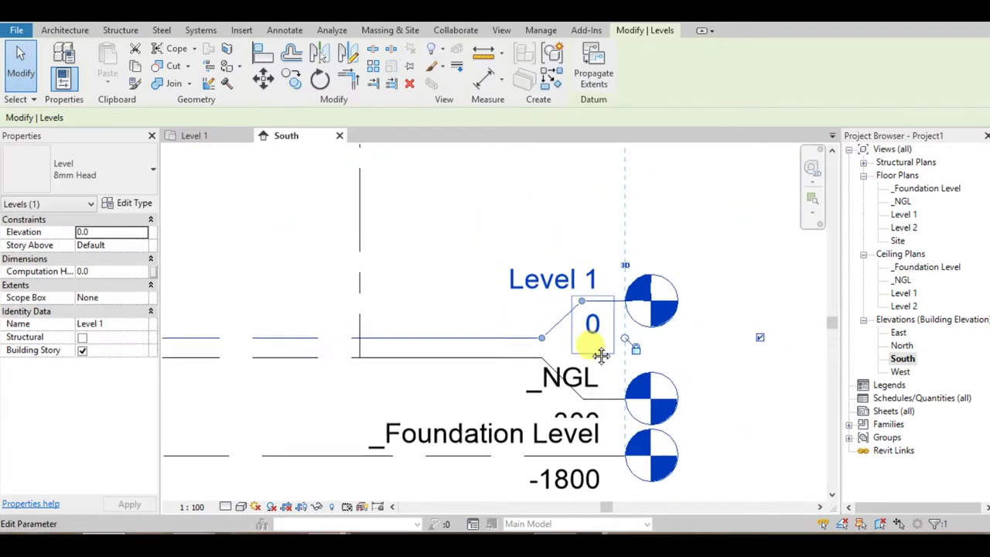
pyautogui.click(513, 459)
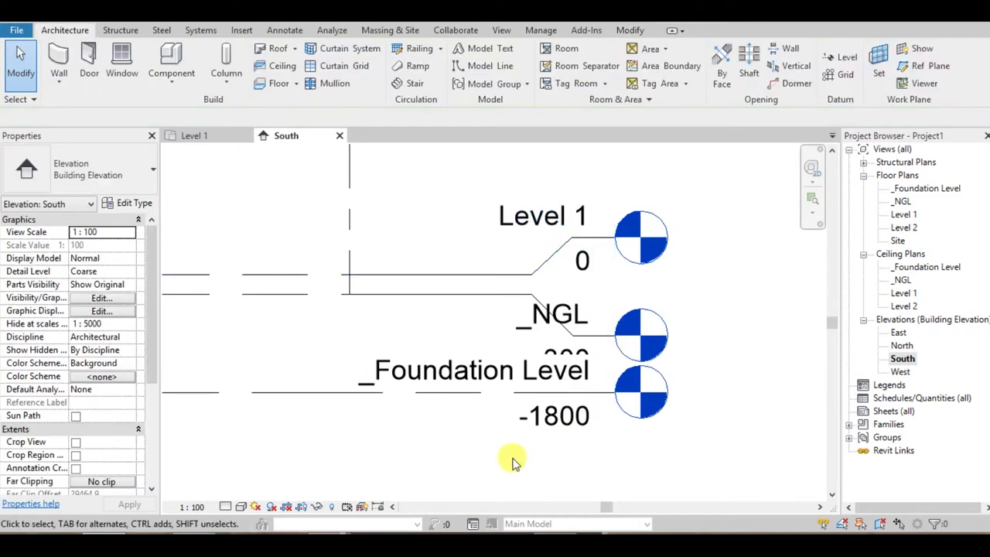
pyautogui.click(408, 379)
pyautogui.scroll(3, 592, 352)
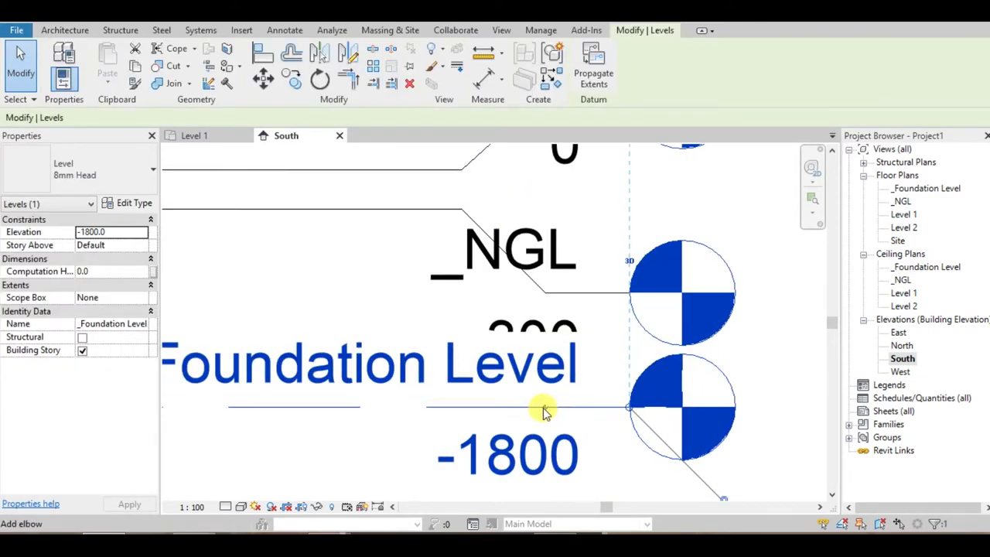
pyautogui.scroll(-2, 552, 415)
pyautogui.scroll(-2, 552, 416)
pyautogui.click(737, 365)
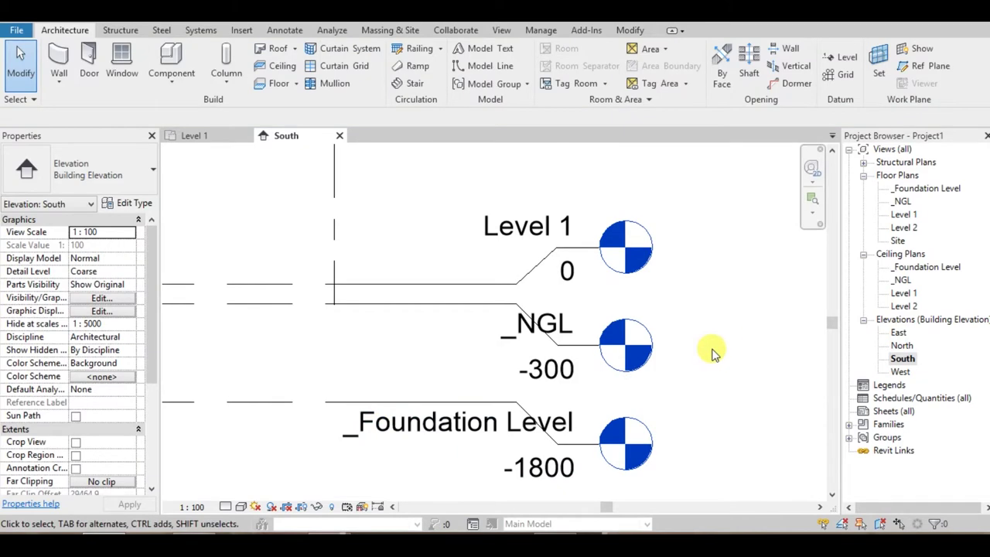
pyautogui.scroll(-2, 711, 347)
pyautogui.scroll(1, 458, 364)
# - Extend the grids downward past _Foundation Level by dragging grid 4's end
pyautogui.scroll(-1, 481, 284)
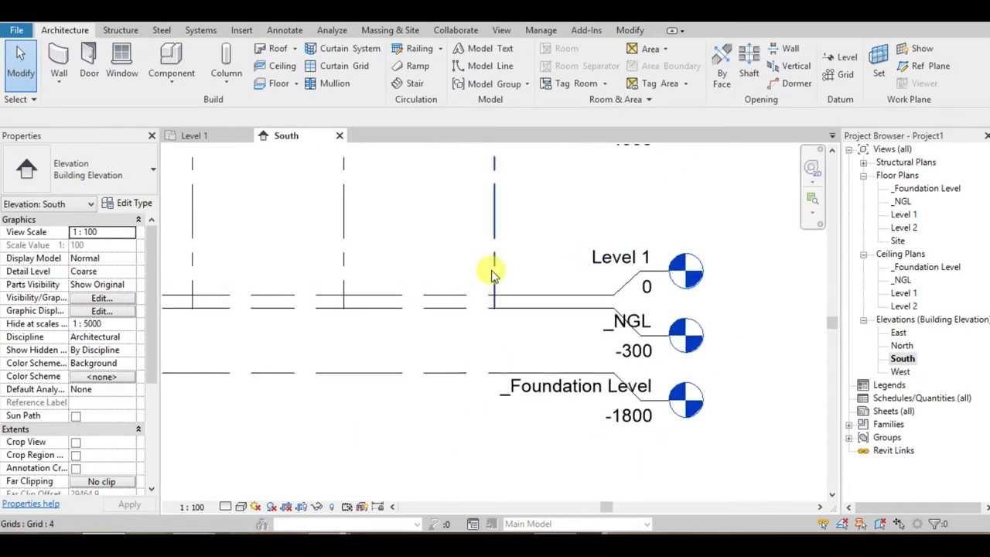
pyautogui.click(494, 274)
pyautogui.scroll(-2, 485, 339)
pyautogui.moveTo(487, 335); pyautogui.dragTo(509, 355, button='middle')
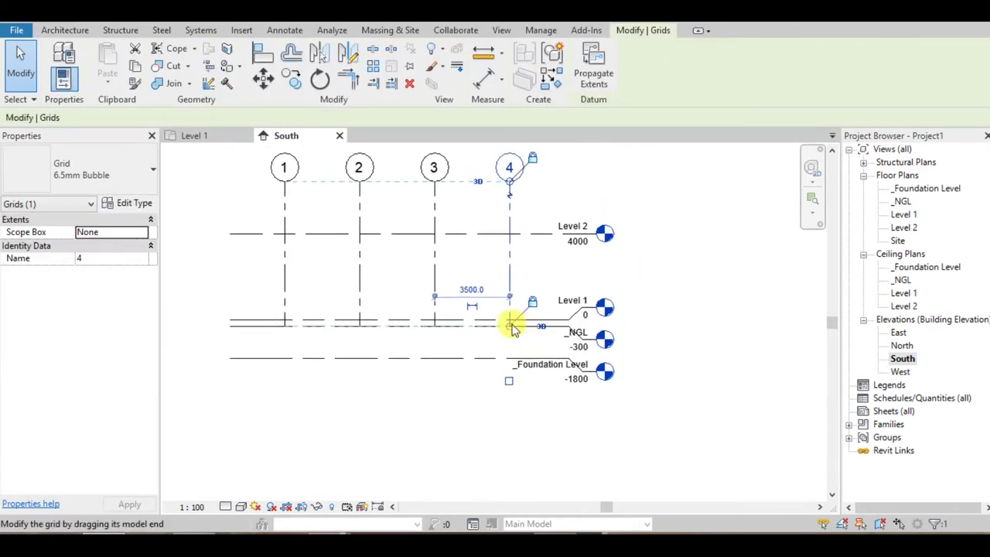
pyautogui.moveTo(509, 325); pyautogui.dragTo(504, 399)
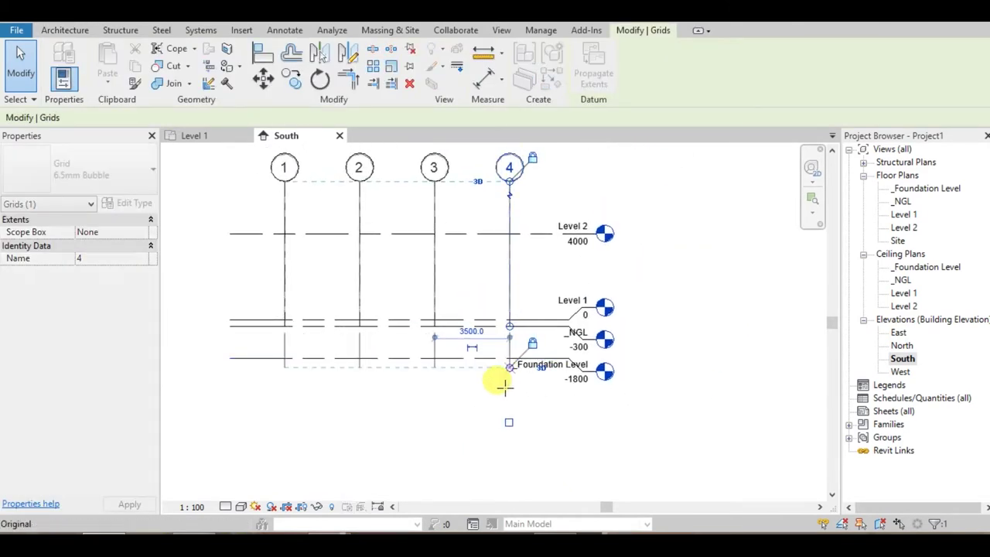
pyautogui.click(695, 349)
# - Propagate the grid and level extents to the North elevation
pyautogui.moveTo(702, 347); pyautogui.dragTo(723, 392, button='middle')
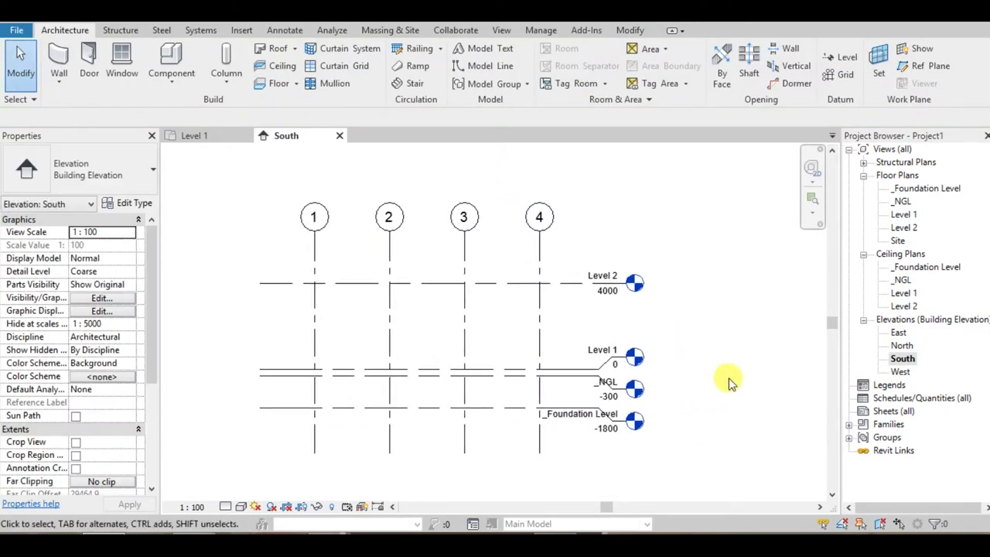
pyautogui.moveTo(699, 463); pyautogui.dragTo(246, 190)
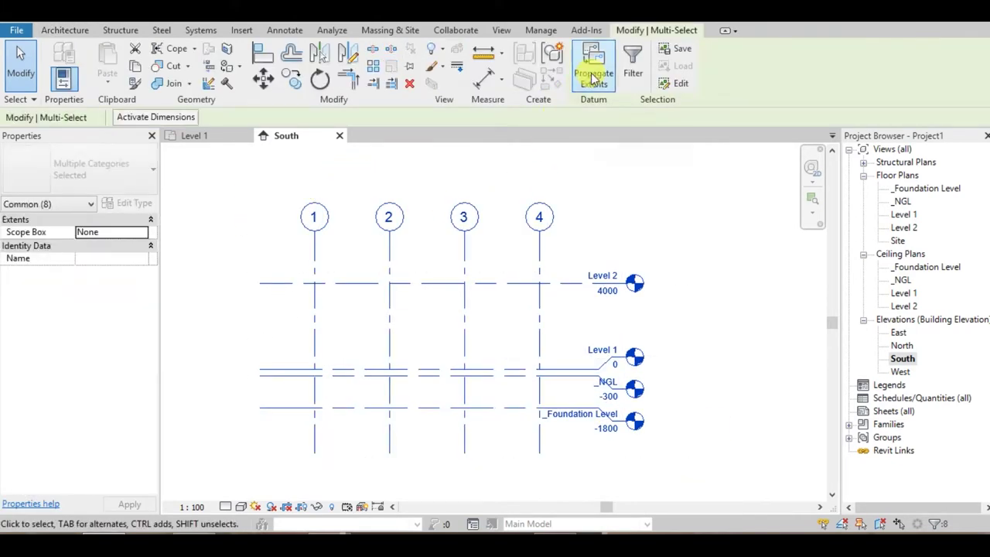
pyautogui.click(594, 71)
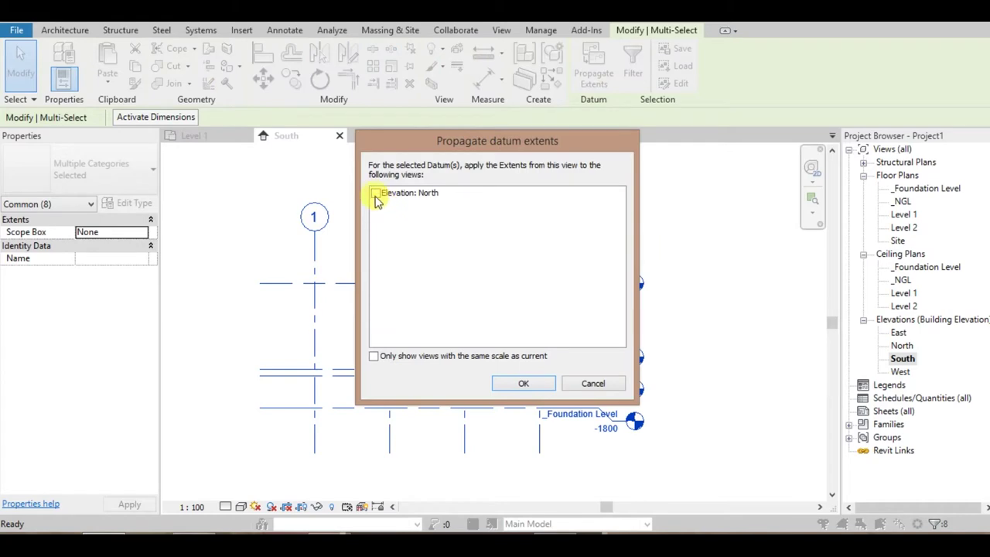
pyautogui.click(375, 193)
pyautogui.click(525, 384)
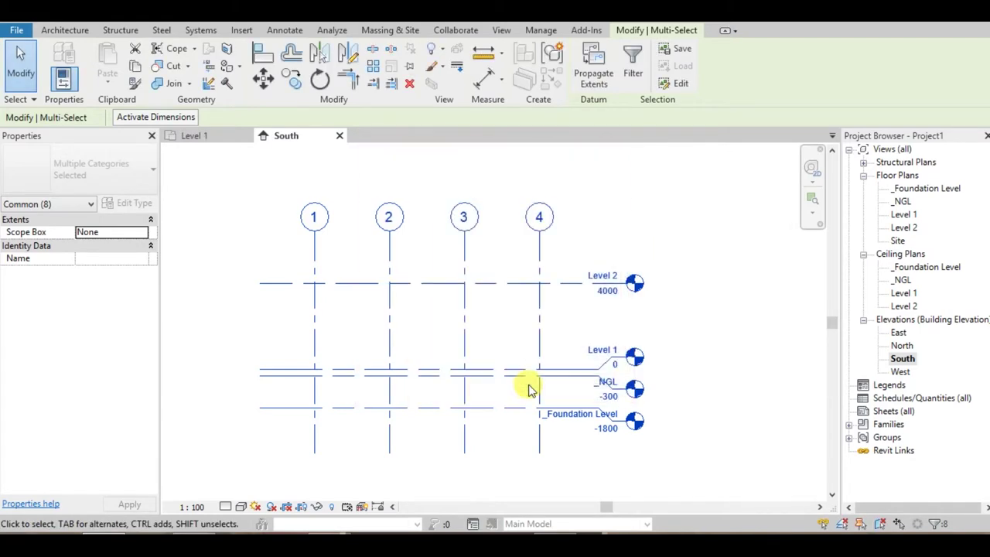
# - Open the North elevation and pan to check its grids
pyautogui.doubleClick(901, 347)
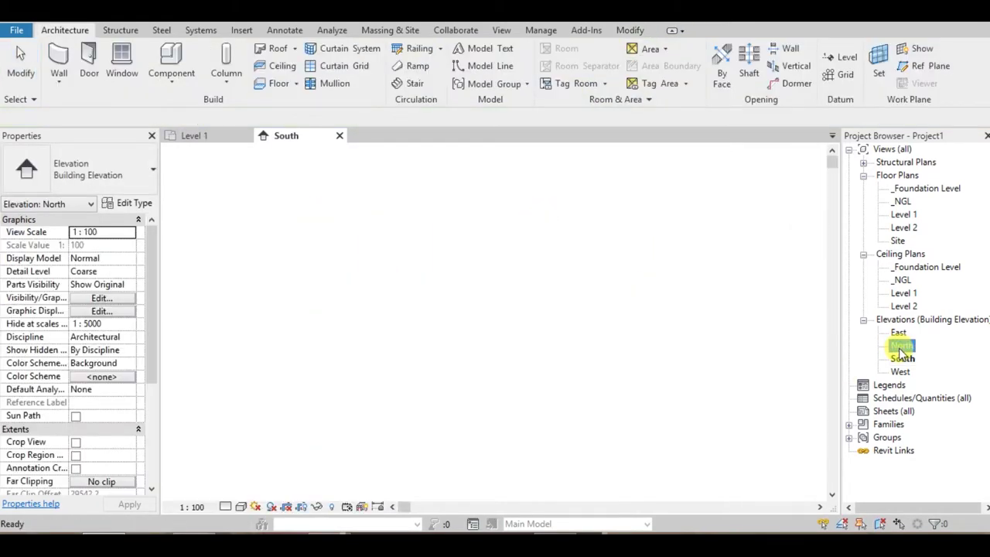
pyautogui.click(745, 384)
pyautogui.moveTo(745, 384); pyautogui.dragTo(725, 356, button='middle')
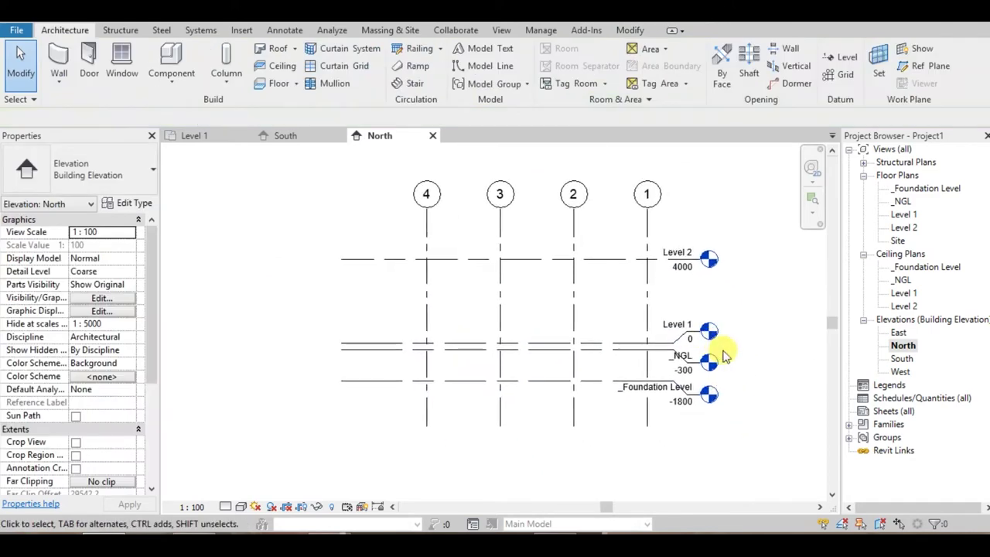
# - Open the West elevation and pull the Level 2 line ends closer to the grids
pyautogui.doubleClick(901, 372)
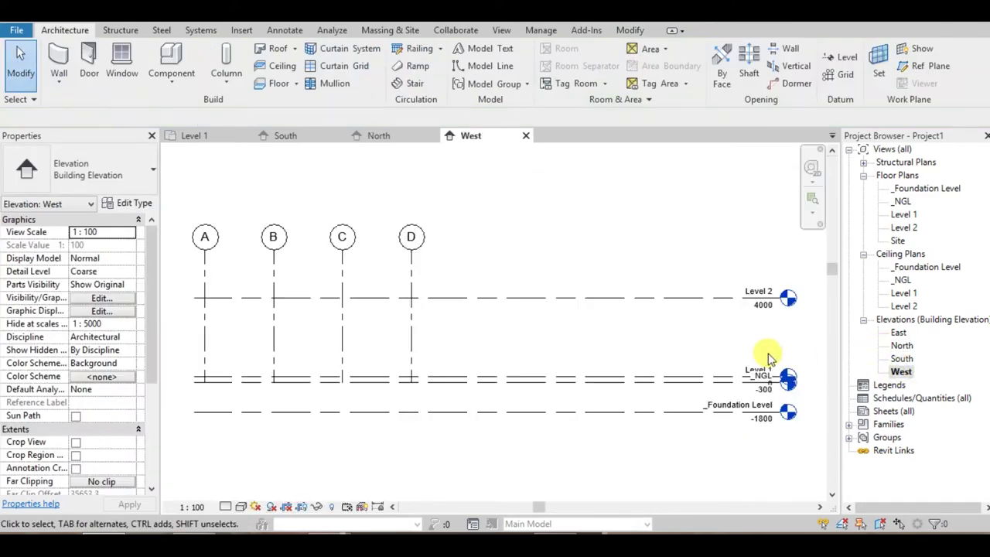
pyautogui.moveTo(482, 376)
pyautogui.mouseDown(button='middle')
pyautogui.moveTo(629, 305)
pyautogui.moveTo(524, 289)
pyautogui.mouseUp(button='middle')
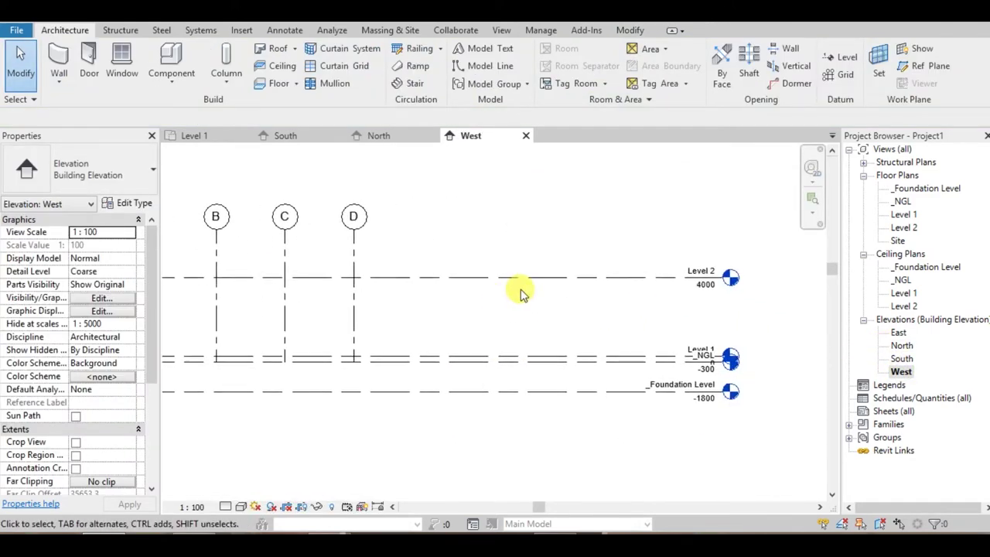
pyautogui.click(587, 277)
pyautogui.scroll(2, 710, 292)
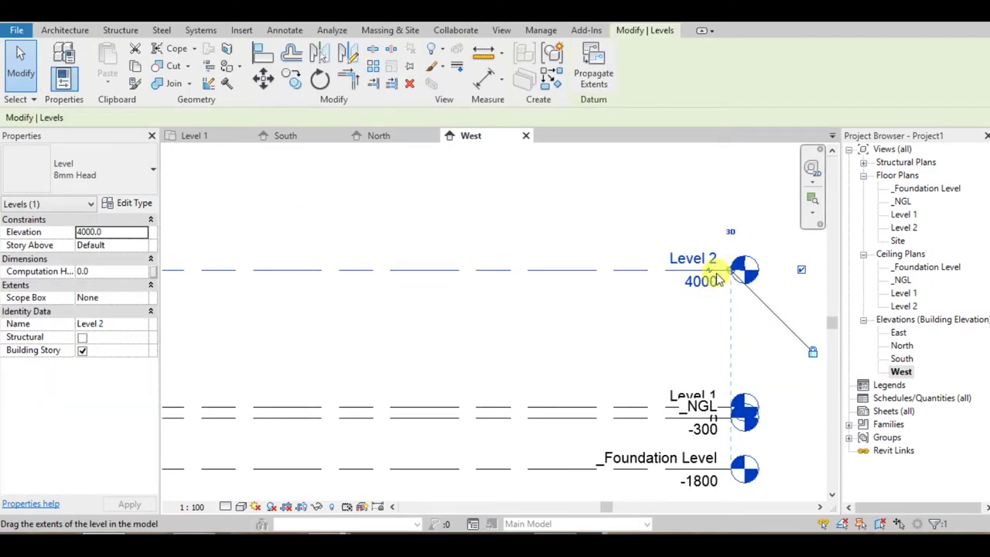
pyautogui.moveTo(276, 325); pyautogui.dragTo(518, 290, button='middle')
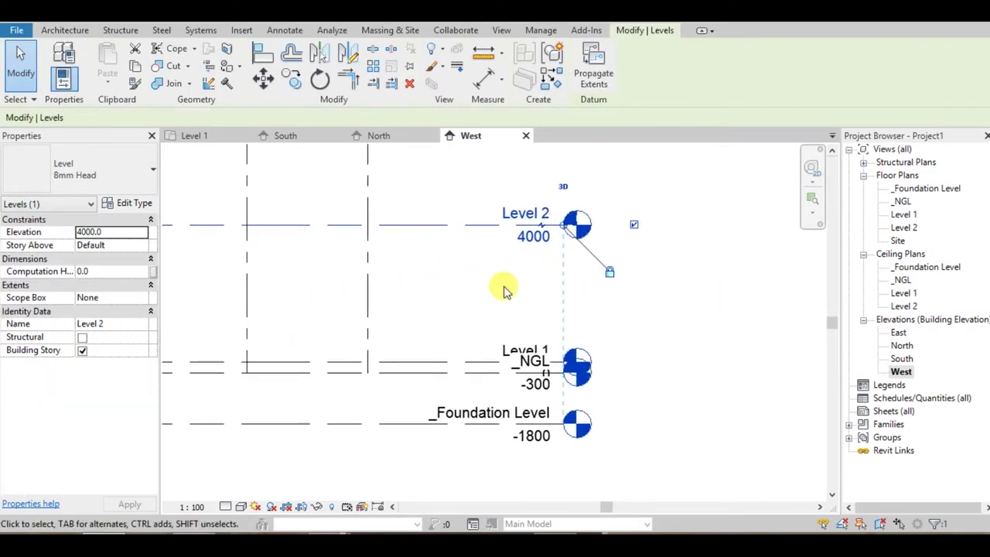
pyautogui.moveTo(532, 232); pyautogui.dragTo(489, 232)
pyautogui.click(505, 294)
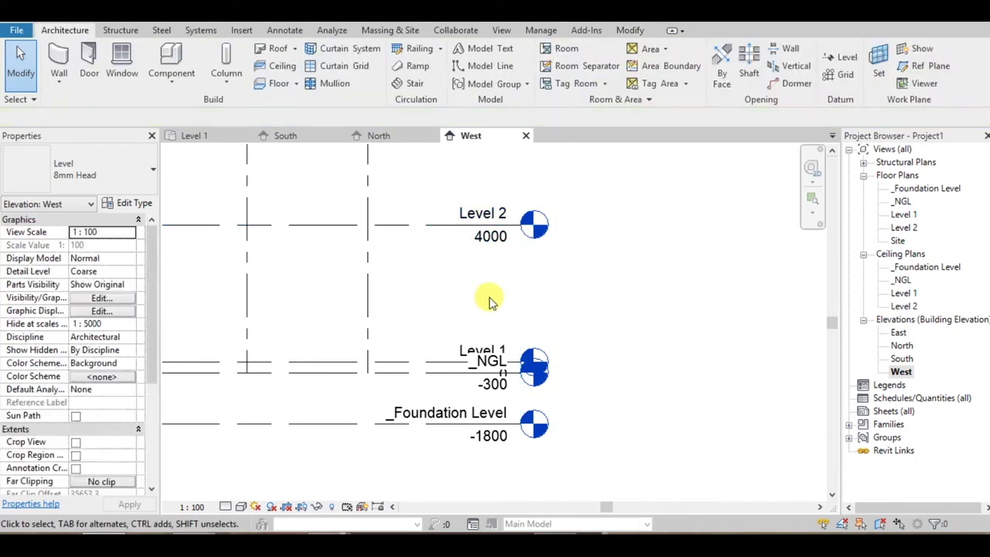
# - Drag grid D's bottom end down below _Foundation Level
pyautogui.moveTo(467, 387); pyautogui.dragTo(456, 359, button='middle')
pyautogui.scroll(2, 456, 360)
pyautogui.moveTo(209, 283); pyautogui.dragTo(465, 261, button='middle')
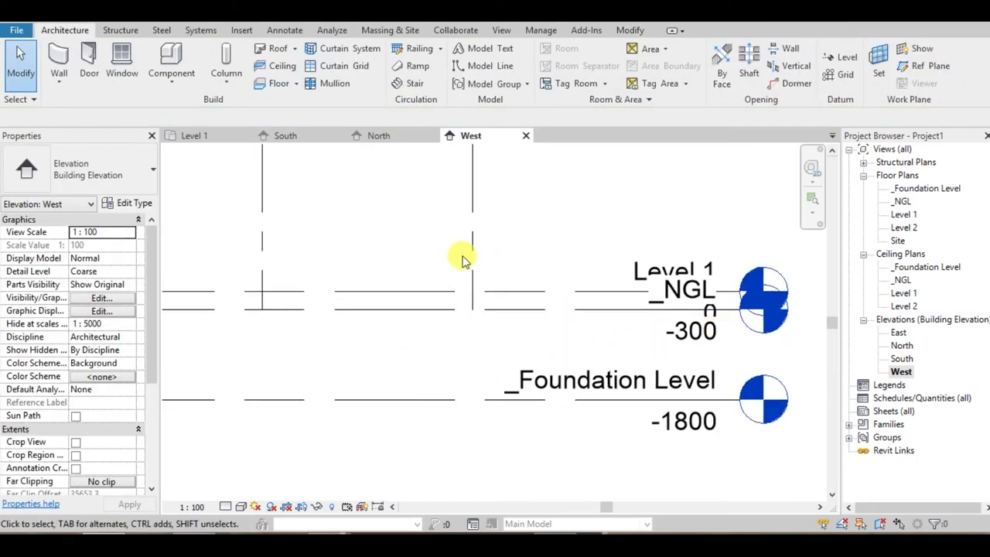
pyautogui.click(471, 261)
pyautogui.scroll(-1, 494, 283)
pyautogui.scroll(-2, 494, 282)
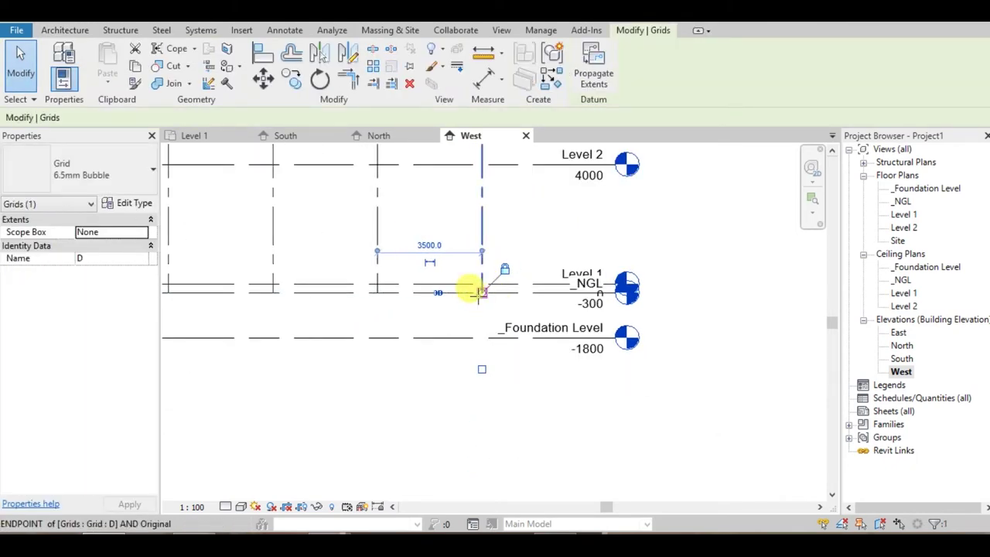
pyautogui.moveTo(481, 293); pyautogui.dragTo(482, 368)
pyautogui.click(572, 370)
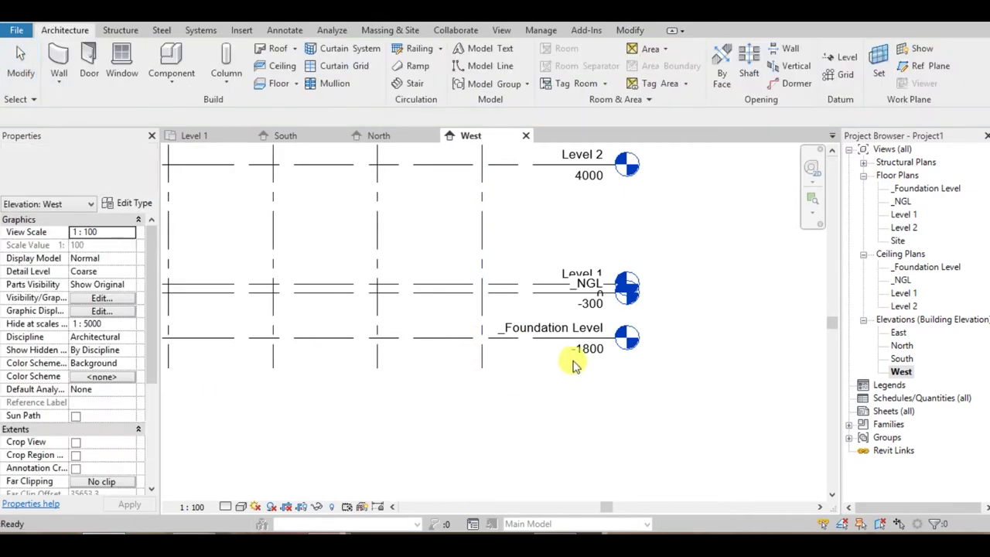
# - Add an elbow to the _Foundation Level head and lower the head on it
pyautogui.scroll(2, 507, 362)
pyautogui.scroll(1, 490, 331)
pyautogui.click(476, 325)
pyautogui.scroll(1, 542, 338)
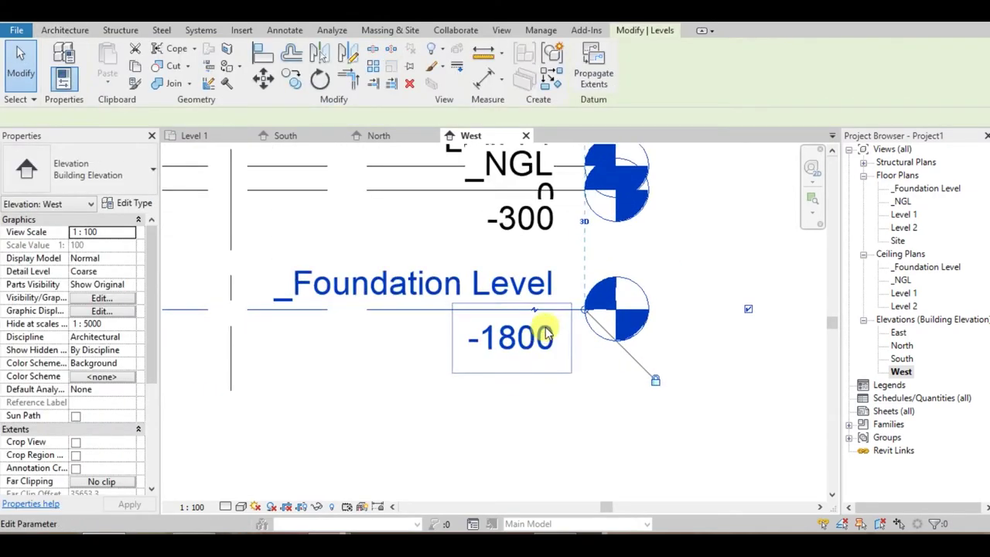
pyautogui.scroll(2, 545, 333)
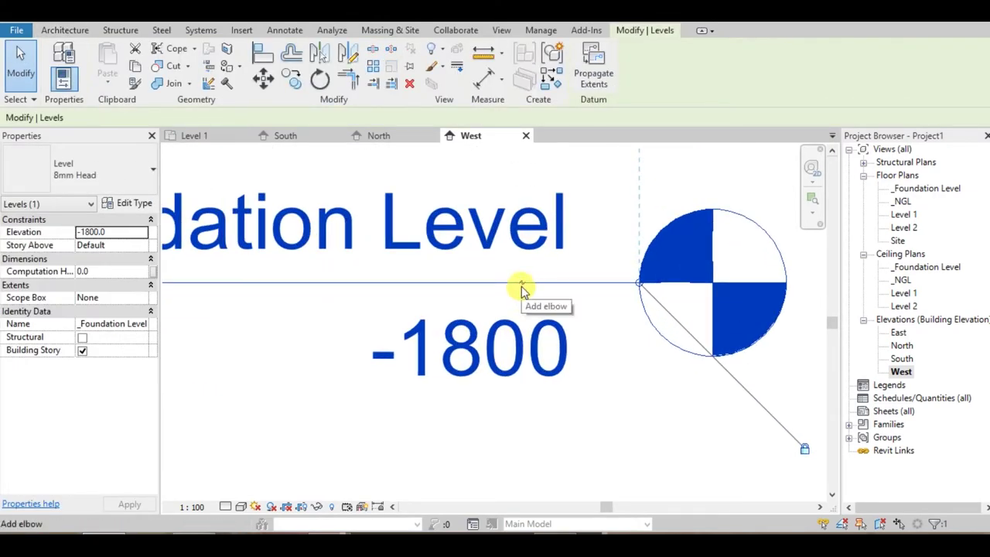
pyautogui.click(521, 288)
pyautogui.scroll(-2, 530, 348)
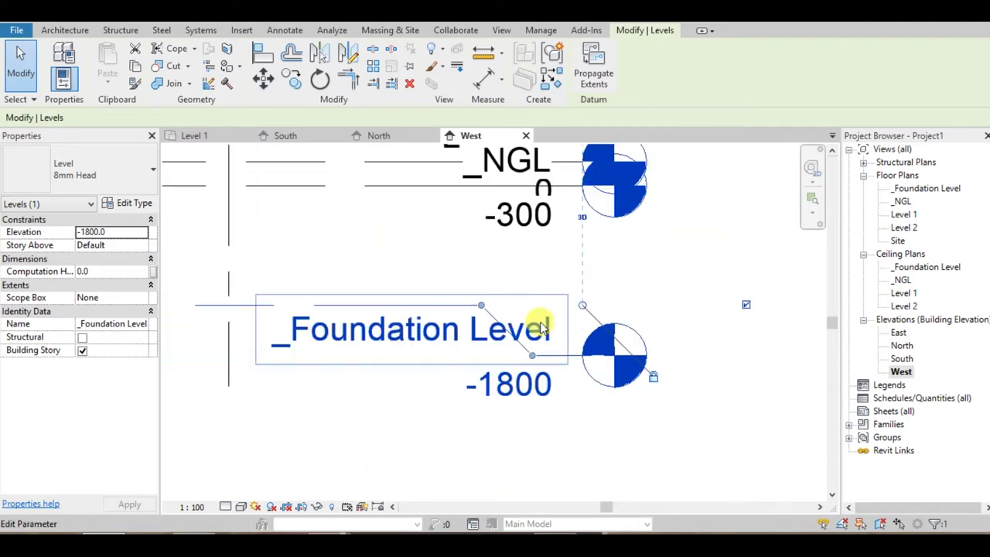
pyautogui.moveTo(537, 321); pyautogui.dragTo(570, 469, button='middle')
# - Add elbows to the _NGL and Level 1 heads, raising Level 1's head clear of _NGL
pyautogui.click(417, 342)
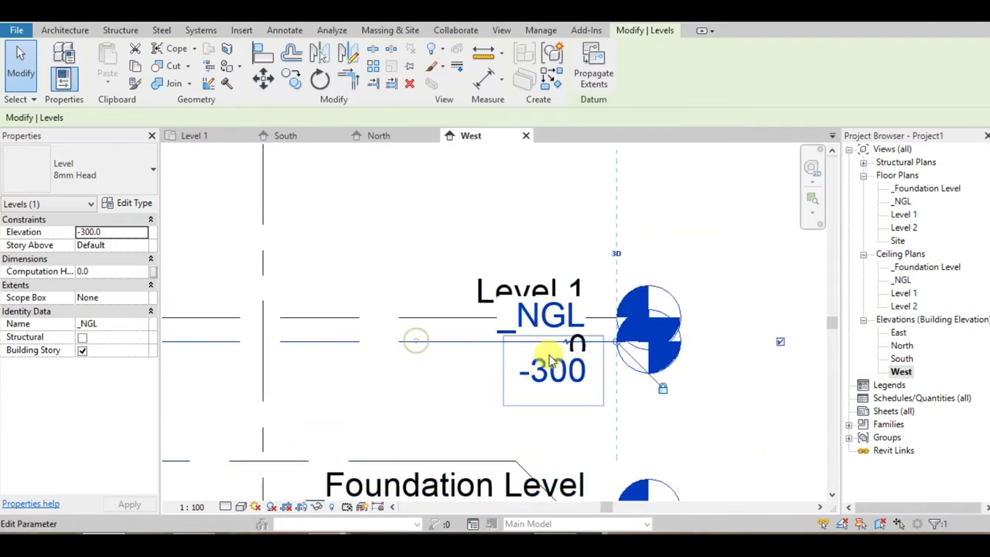
pyautogui.scroll(2, 541, 350)
pyautogui.click(576, 340)
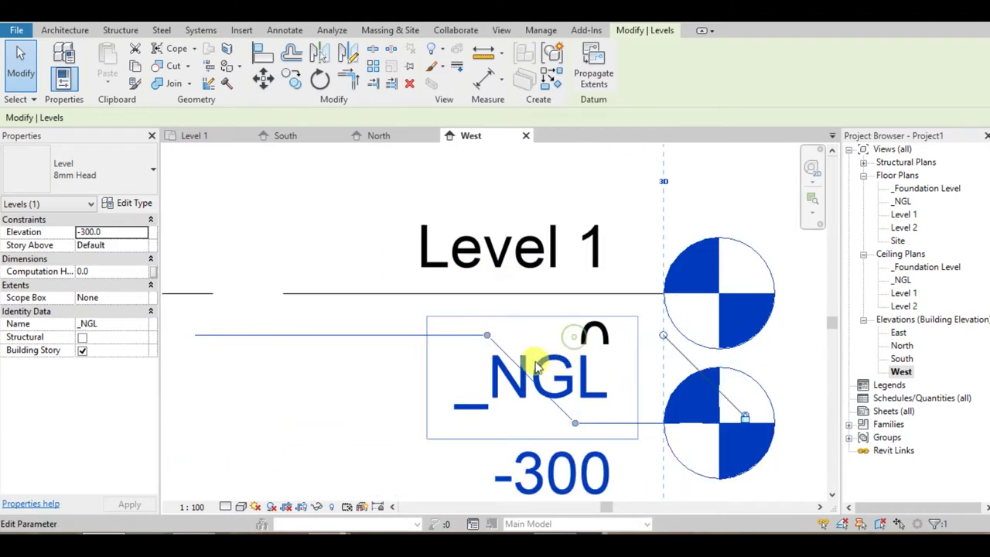
pyautogui.click(450, 293)
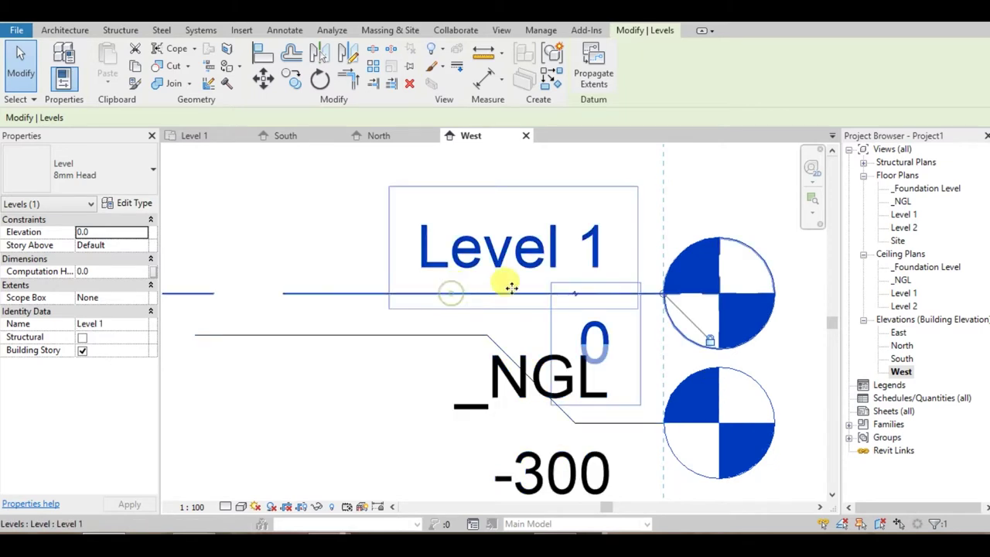
pyautogui.click(575, 293)
pyautogui.moveTo(576, 379); pyautogui.dragTo(577, 204)
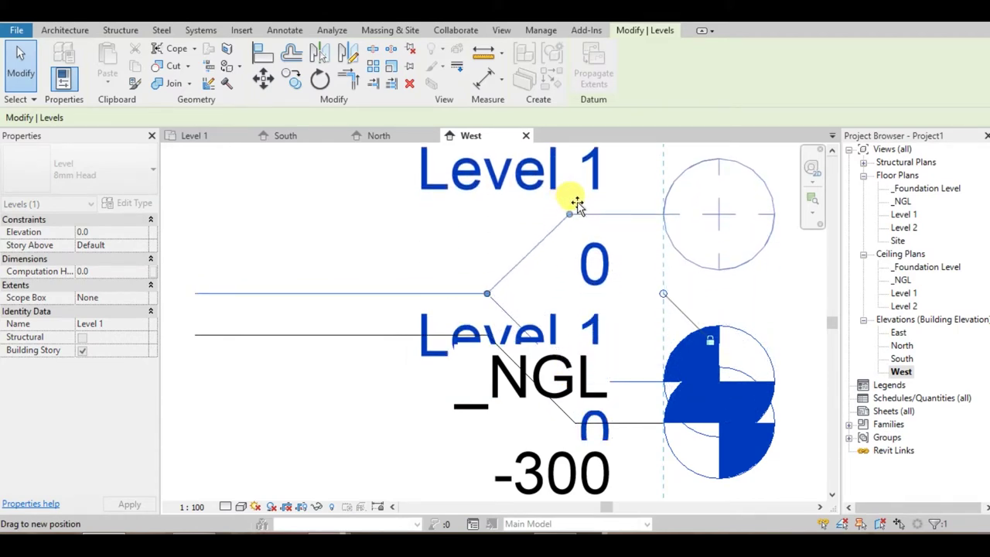
pyautogui.moveTo(577, 205); pyautogui.dragTo(578, 198)
pyautogui.press('Escape')
# - Extend the level lines left past grid A by dragging Level 2's end
pyautogui.scroll(-2, 612, 250)
pyautogui.moveTo(612, 250); pyautogui.dragTo(622, 315, button='middle')
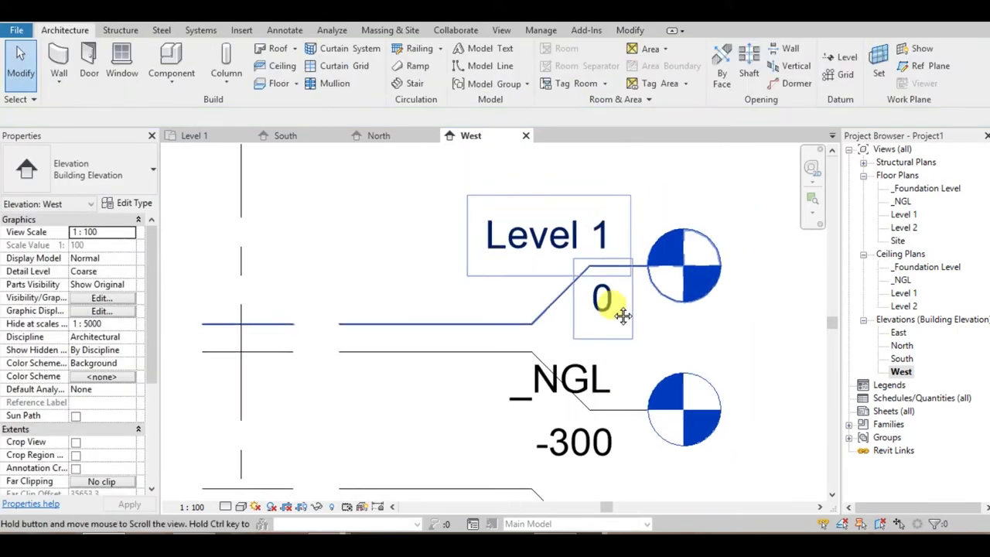
pyautogui.scroll(-3, 570, 426)
pyautogui.scroll(-2, 593, 394)
pyautogui.scroll(1, 593, 396)
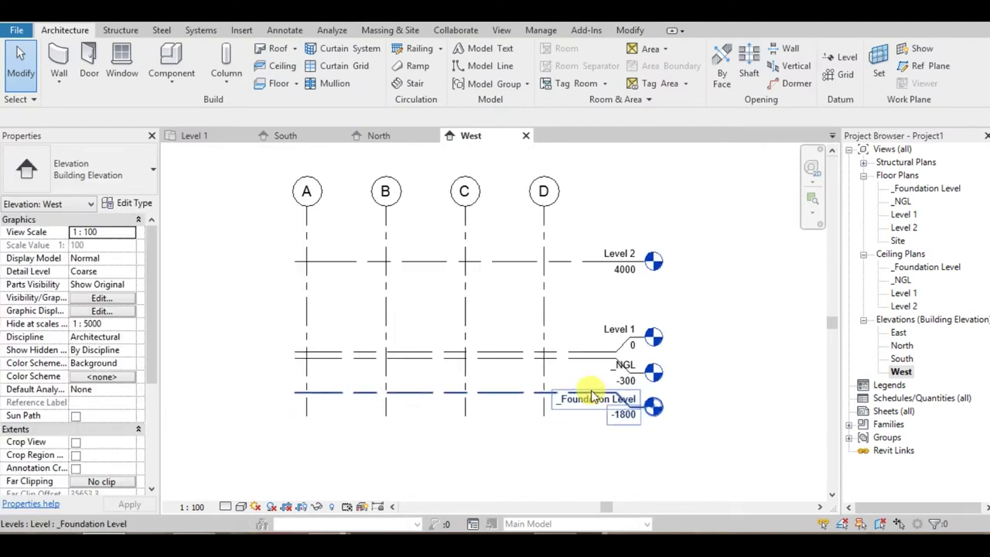
pyautogui.click(315, 261)
pyautogui.moveTo(295, 261); pyautogui.dragTo(246, 261)
pyautogui.click(353, 336)
# - Select all grids and levels in the West elevation
pyautogui.scroll(-3, 380, 348)
pyautogui.scroll(2, 436, 347)
pyautogui.scroll(1, 436, 347)
pyautogui.moveTo(568, 377); pyautogui.dragTo(300, 211)
# - Propagate the West view's datum extents to the East elevation
pyautogui.click(600, 83)
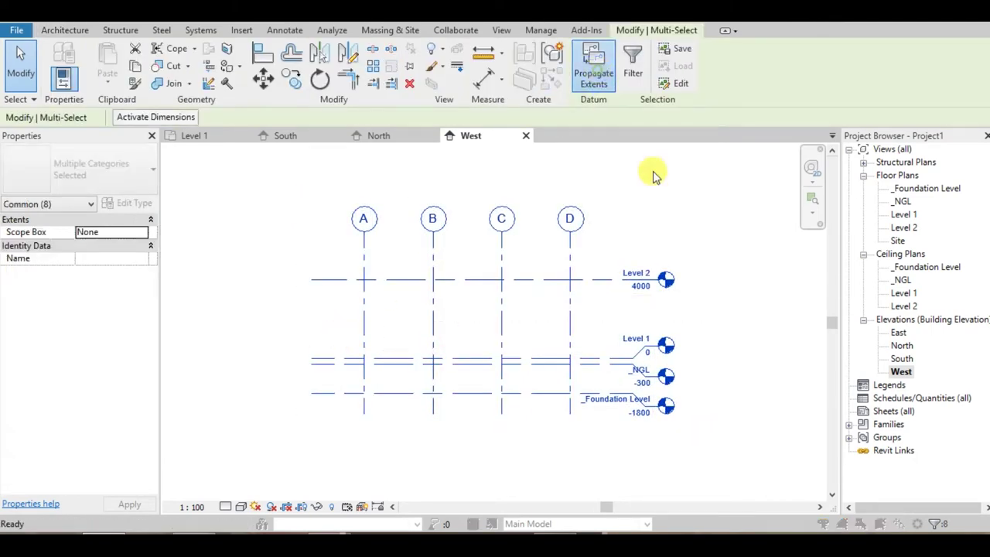
pyautogui.click(375, 193)
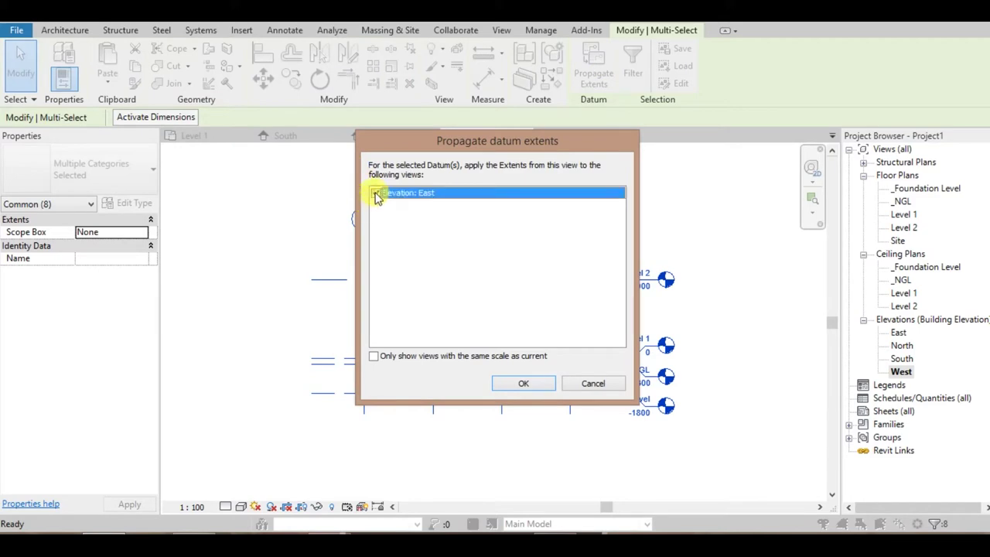
pyautogui.click(524, 385)
# - Open the _Foundation Level floor plan with the whole grid layout in view
pyautogui.click(567, 411)
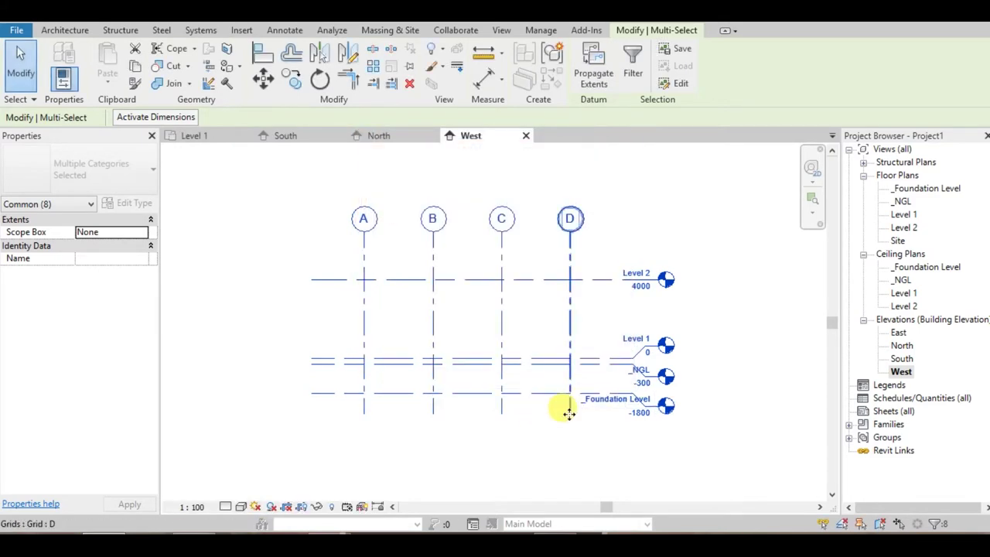
pyautogui.scroll(1, 552, 393)
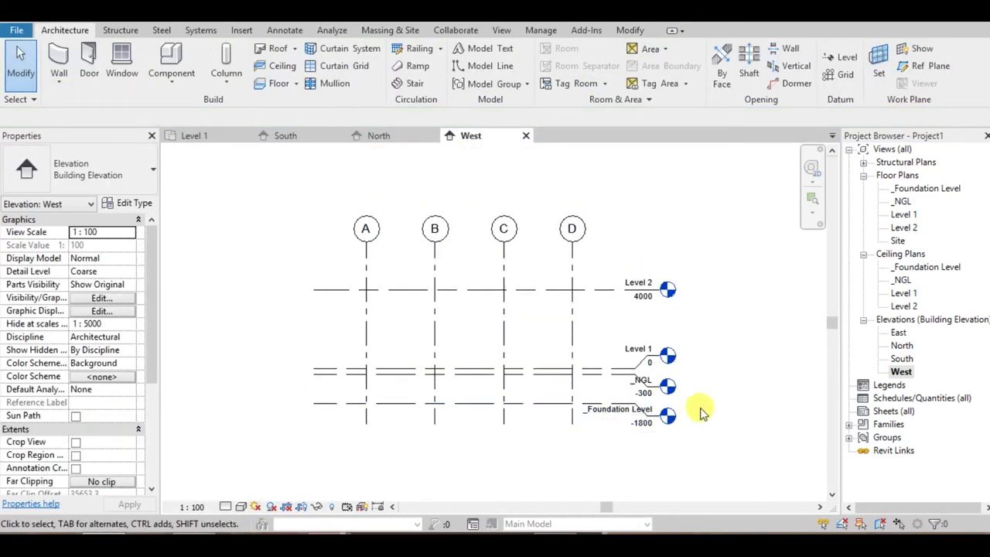
pyautogui.moveTo(698, 409); pyautogui.dragTo(712, 368, button='middle')
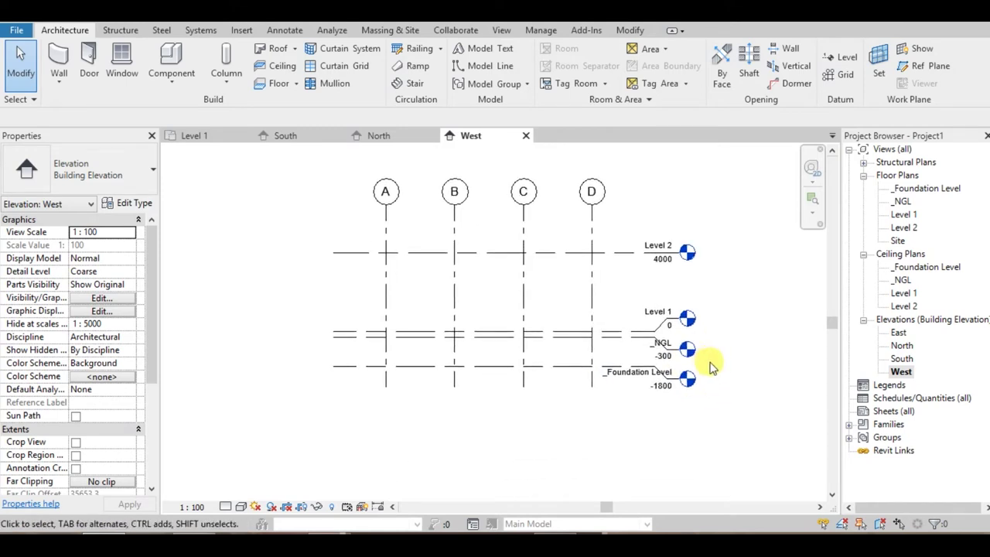
pyautogui.doubleClick(920, 188)
pyautogui.moveTo(508, 315); pyautogui.dragTo(574, 335, button='middle')
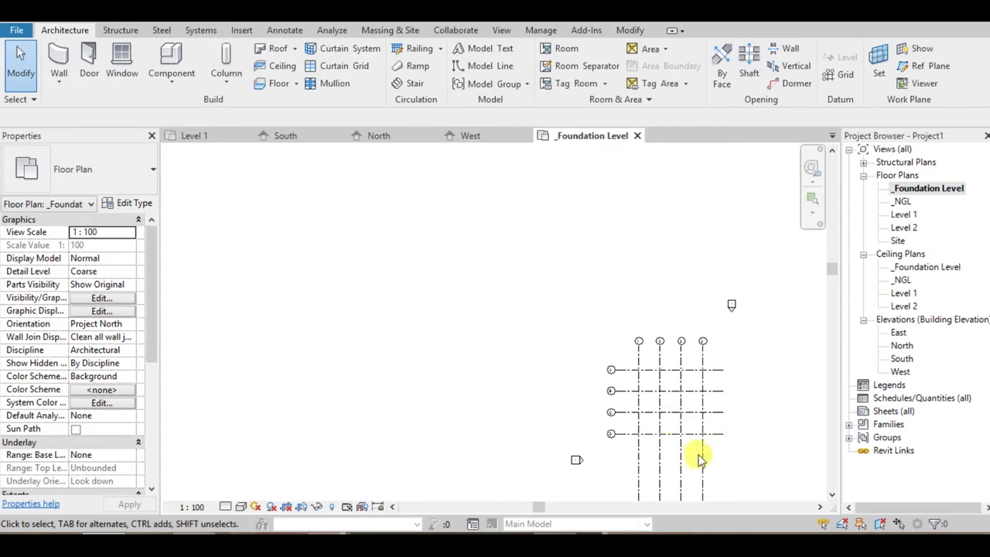
pyautogui.scroll(-2, 579, 347)
pyautogui.click(578, 361)
pyautogui.moveTo(573, 405)
pyautogui.mouseDown()
pyautogui.moveTo(545, 412)
pyautogui.moveTo(537, 260)
pyautogui.mouseUp()
pyautogui.scroll(3, 581, 417)
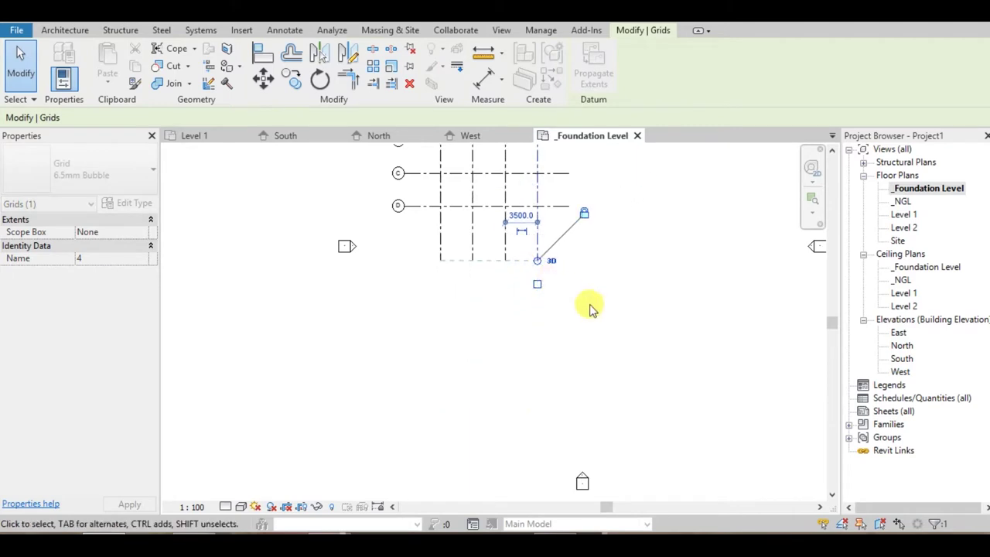
pyautogui.scroll(2, 621, 323)
pyautogui.scroll(2, 608, 323)
pyautogui.moveTo(593, 314)
pyautogui.mouseDown(button='middle')
pyautogui.moveTo(639, 381)
pyautogui.moveTo(625, 362)
pyautogui.moveTo(642, 343)
pyautogui.mouseUp(button='middle')
pyautogui.scroll(-1, 628, 353)
pyautogui.scroll(-1, 629, 367)
pyautogui.press('Escape')
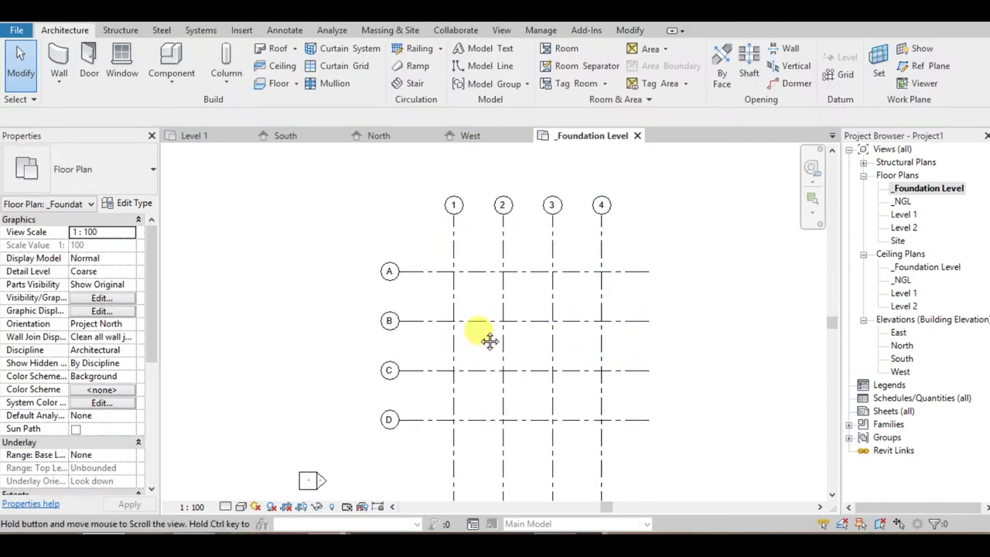
pyautogui.moveTo(488, 338); pyautogui.dragTo(498, 372, button='middle')
pyautogui.scroll(2, 526, 323)
pyautogui.scroll(1, 453, 294)
pyautogui.scroll(1, 454, 294)
pyautogui.moveTo(454, 294); pyautogui.dragTo(470, 315, button='middle')
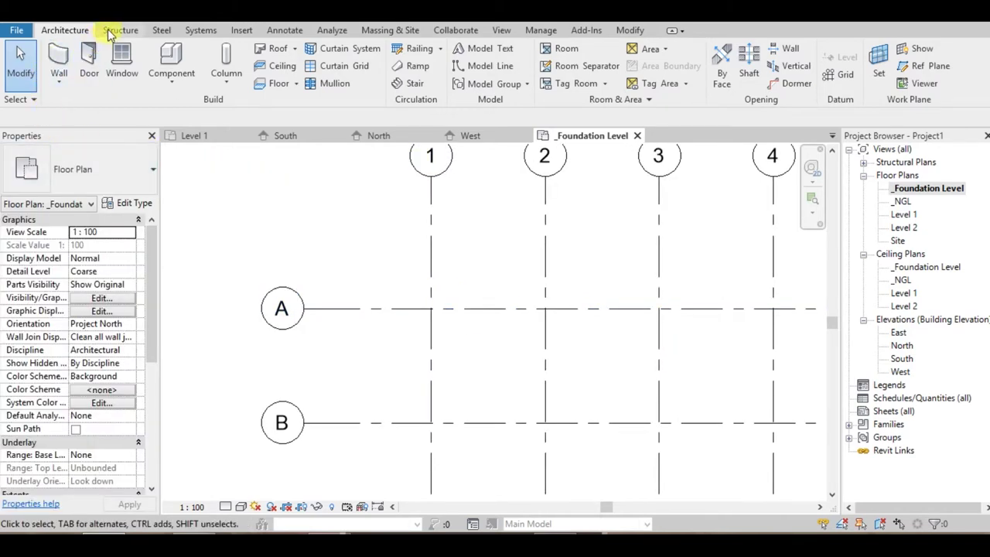
pyautogui.hotkey('alt', 's')
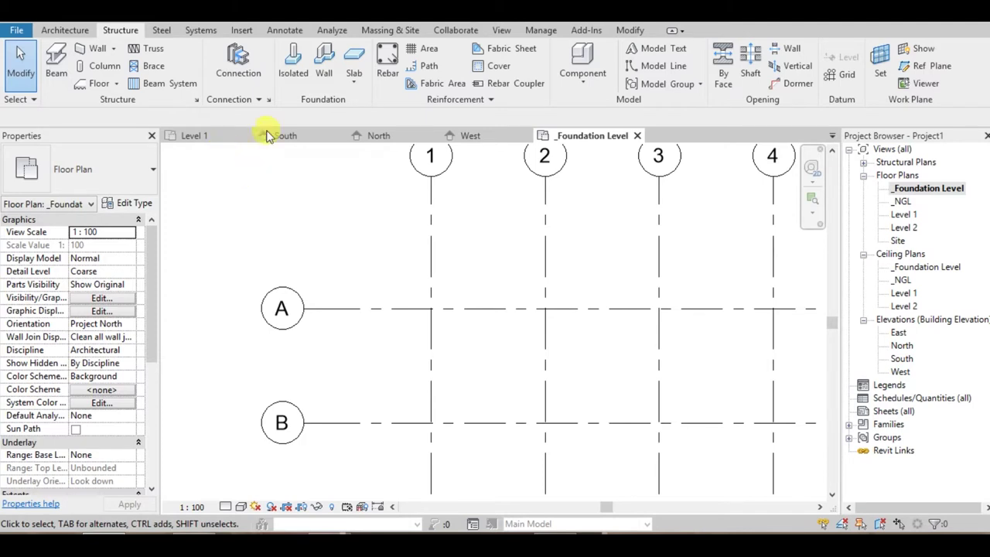
# - Load Footing-Rectangular.rfa from the UK Structural Foundations library for an isolated foundation
pyautogui.click(292, 62)
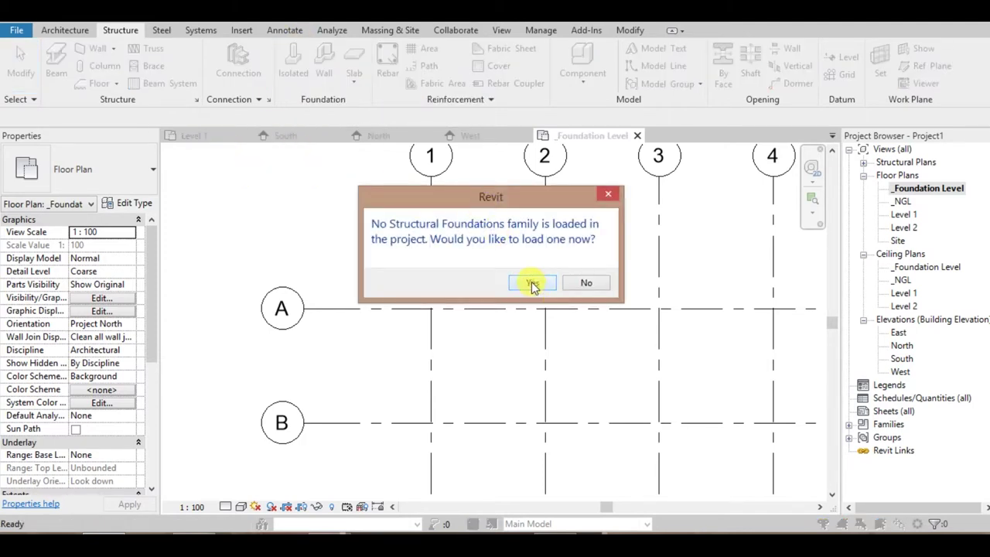
pyautogui.click(532, 284)
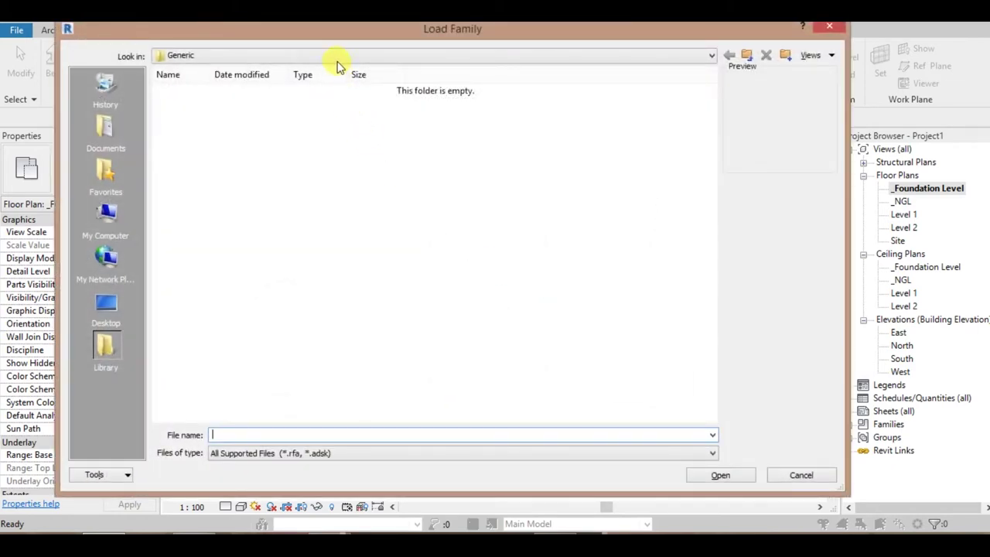
pyautogui.click(333, 56)
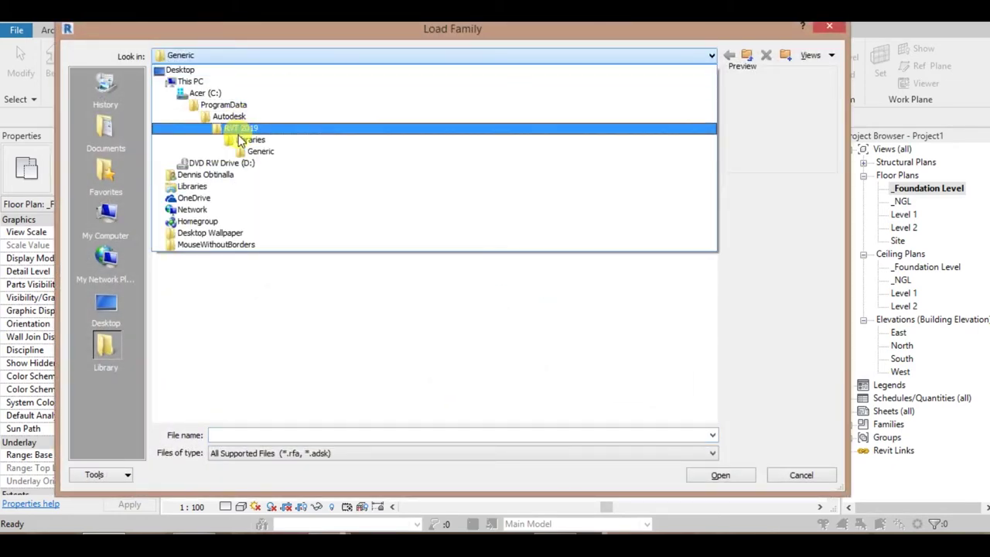
pyautogui.click(241, 139)
pyautogui.doubleClick(236, 116)
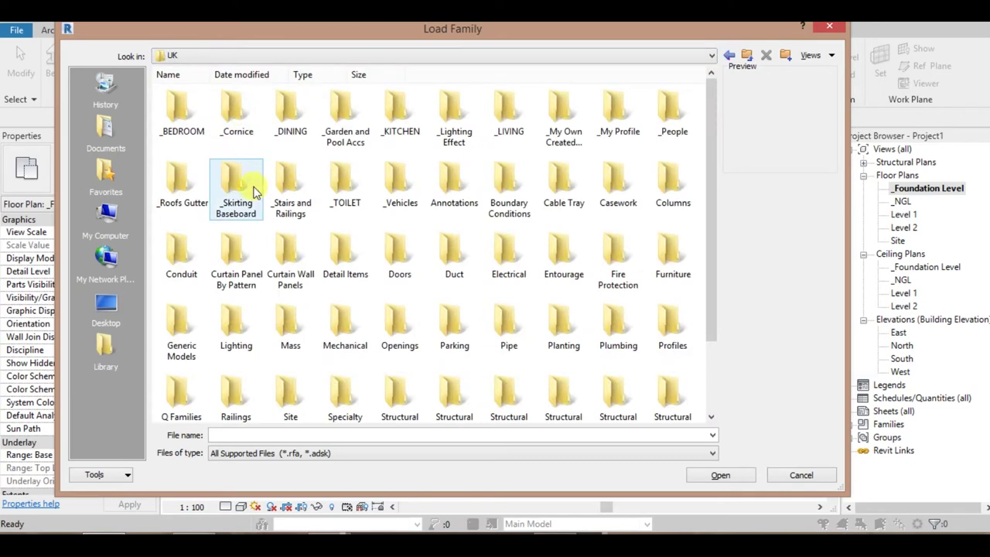
pyautogui.scroll(-2, 379, 355)
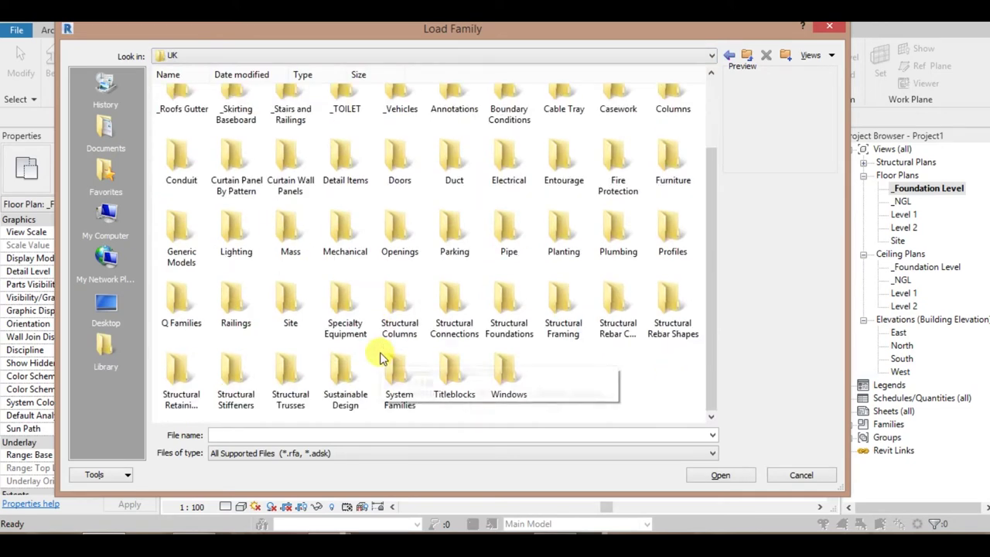
pyautogui.doubleClick(514, 309)
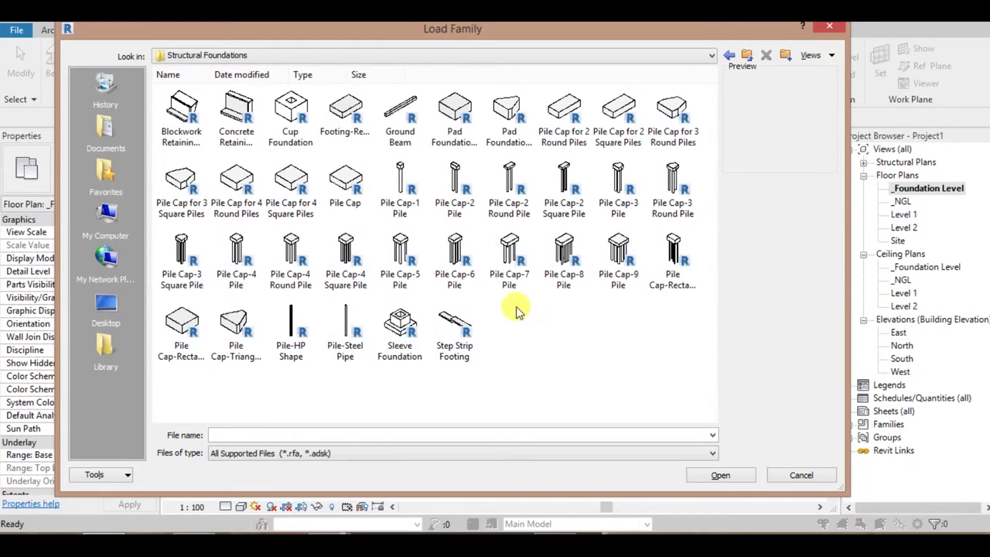
pyautogui.click(348, 128)
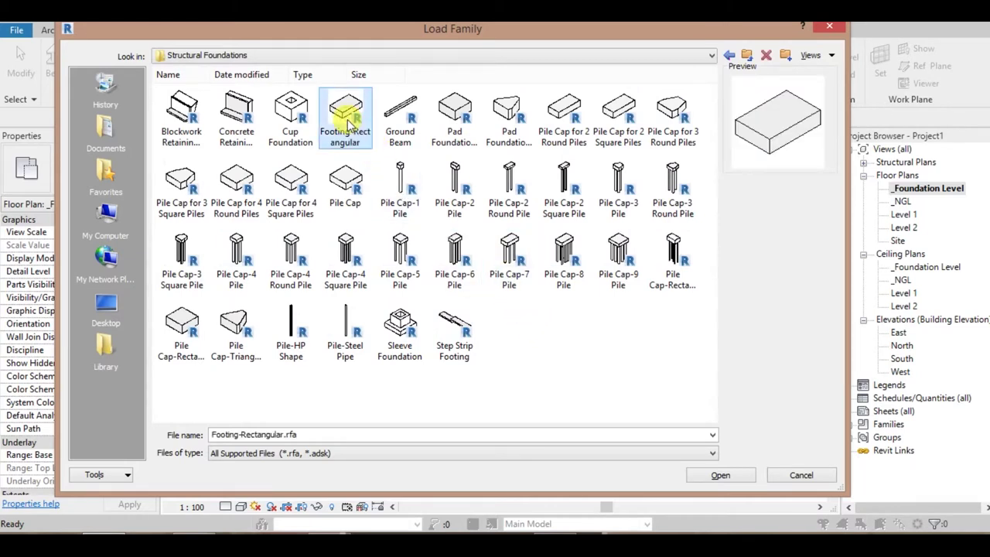
pyautogui.click(712, 476)
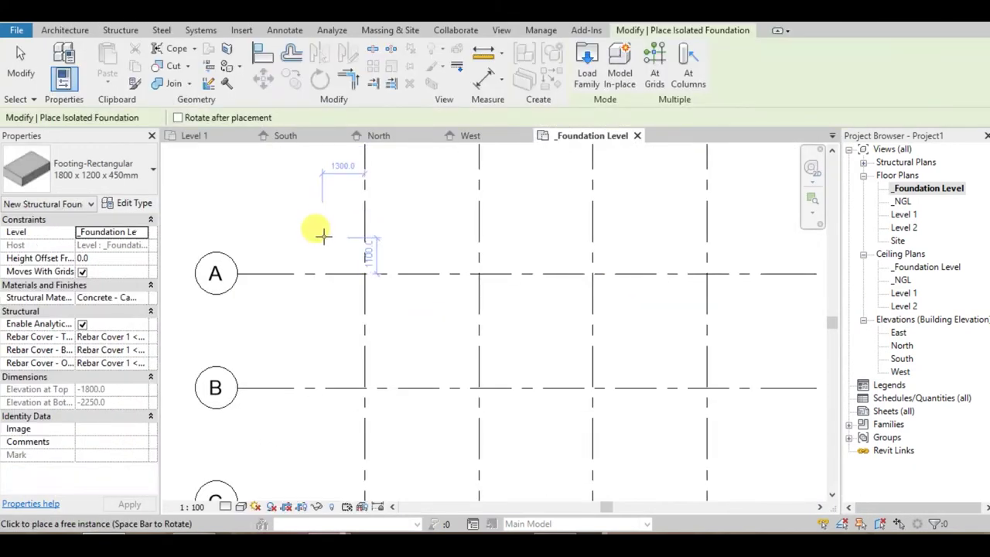
pyautogui.click(143, 206)
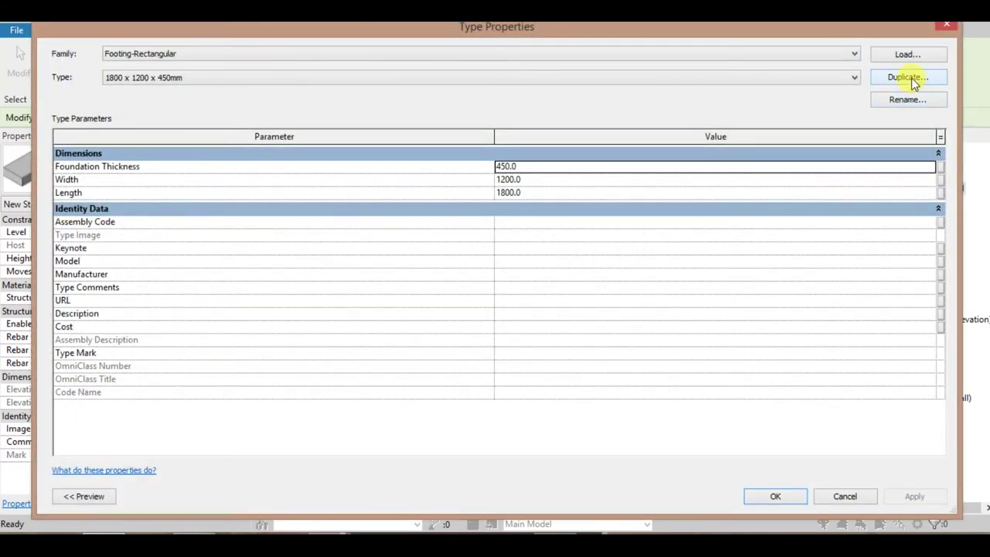
# - Duplicate the footing type as 1500 x 1500 x 500mm 2: thickness 500, length 1500, width 1500
pyautogui.click(911, 77)
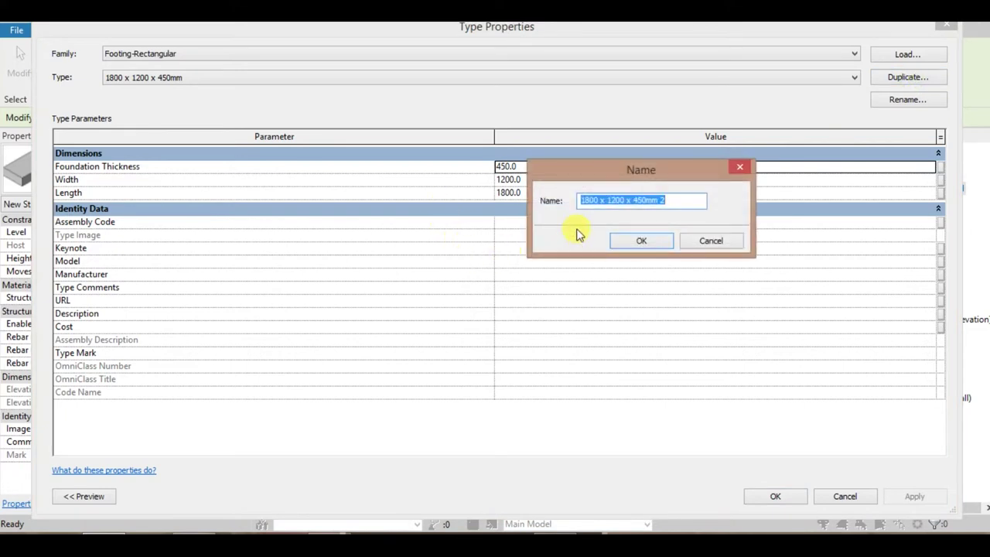
pyautogui.click(509, 192)
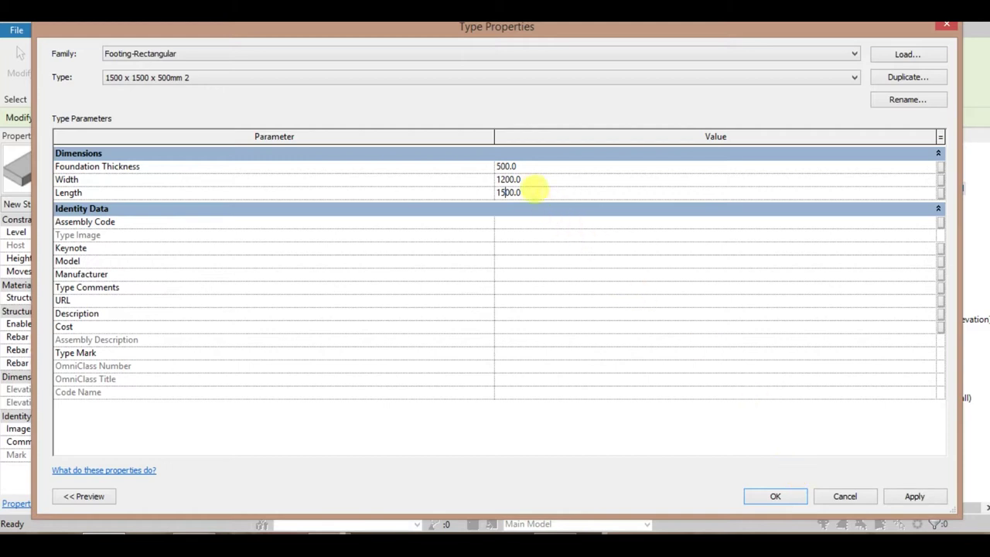
pyautogui.click(505, 180)
pyautogui.press('BackSpace')
pyautogui.click(778, 496)
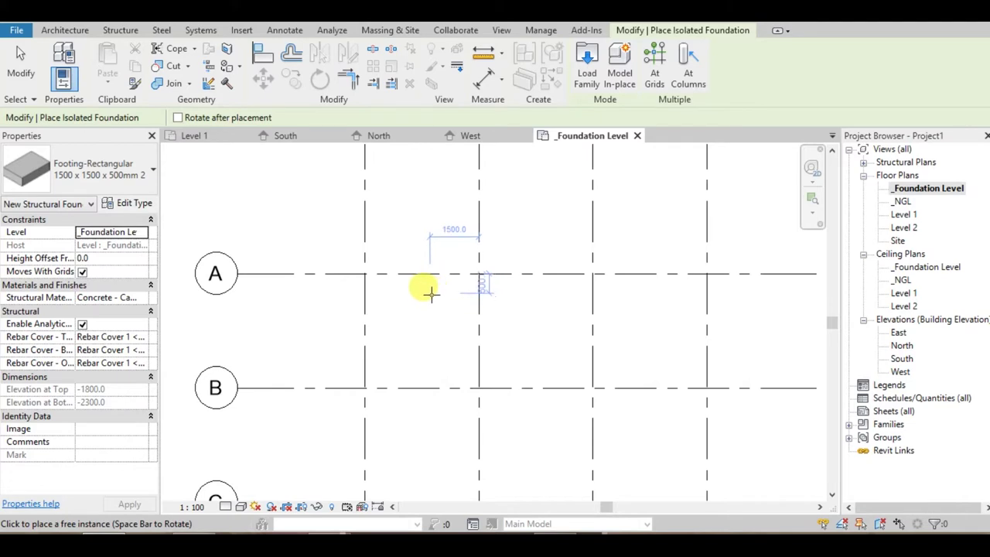
# - Set the plan's view range Bottom and View Depth offsets to -1000 with VR
pyautogui.press('Escape')
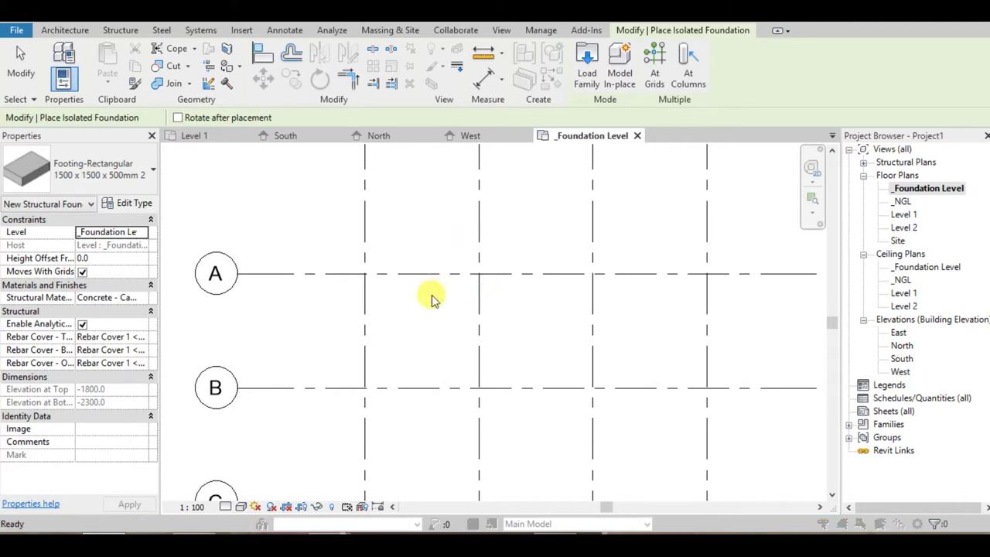
pyautogui.press('v')
pyautogui.press('r')
pyautogui.write('-1000')
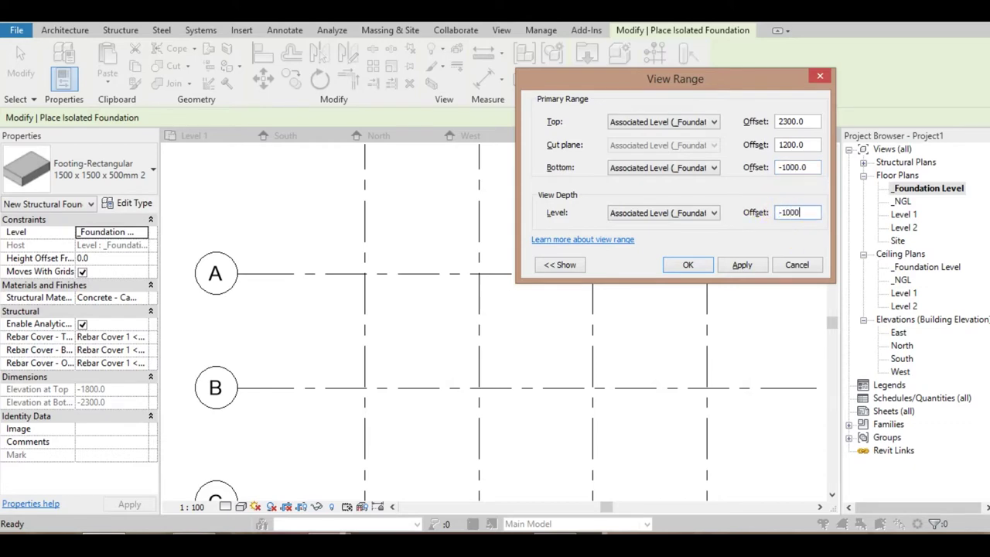
pyautogui.press('Return')
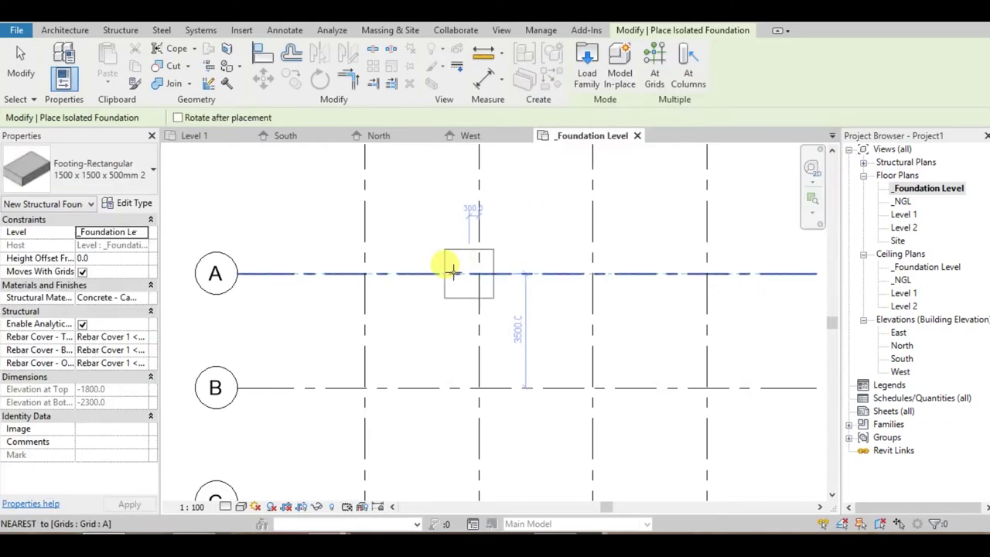
# - Place the 1500 x 1500 x 500mm footing at grid intersection 1/A
pyautogui.scroll(3, 444, 272)
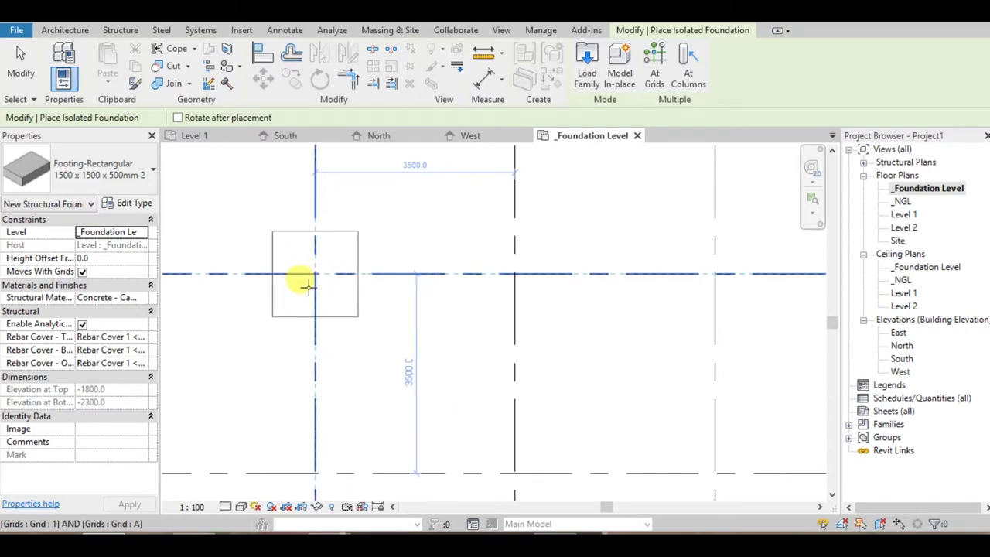
pyautogui.scroll(-2, 340, 279)
pyautogui.scroll(-2, 353, 248)
pyautogui.moveTo(378, 257); pyautogui.dragTo(392, 219, button='middle')
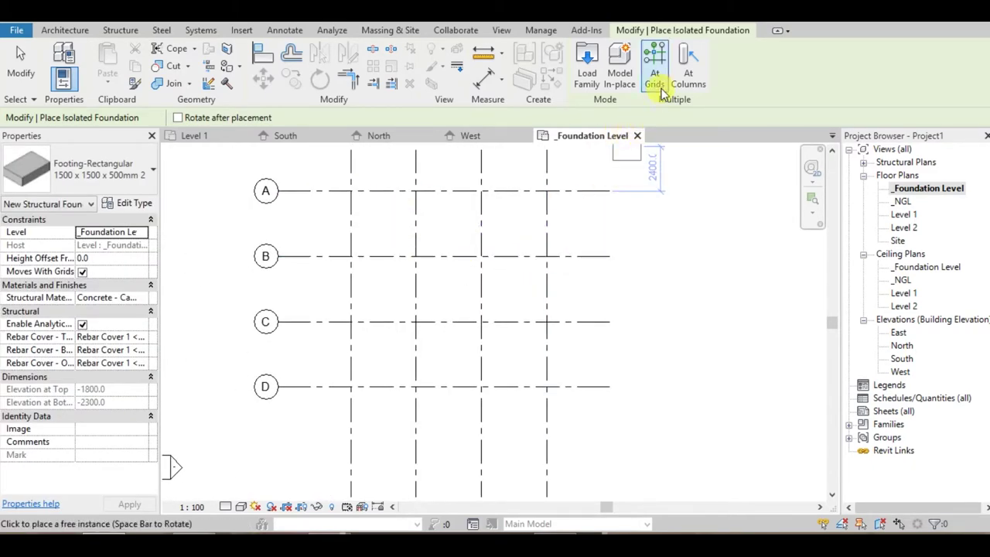
pyautogui.moveTo(393, 203)
pyautogui.mouseDown(button='middle')
pyautogui.moveTo(440, 274)
pyautogui.moveTo(372, 232)
pyautogui.mouseUp(button='middle')
pyautogui.scroll(2, 415, 240)
pyautogui.scroll(2, 431, 268)
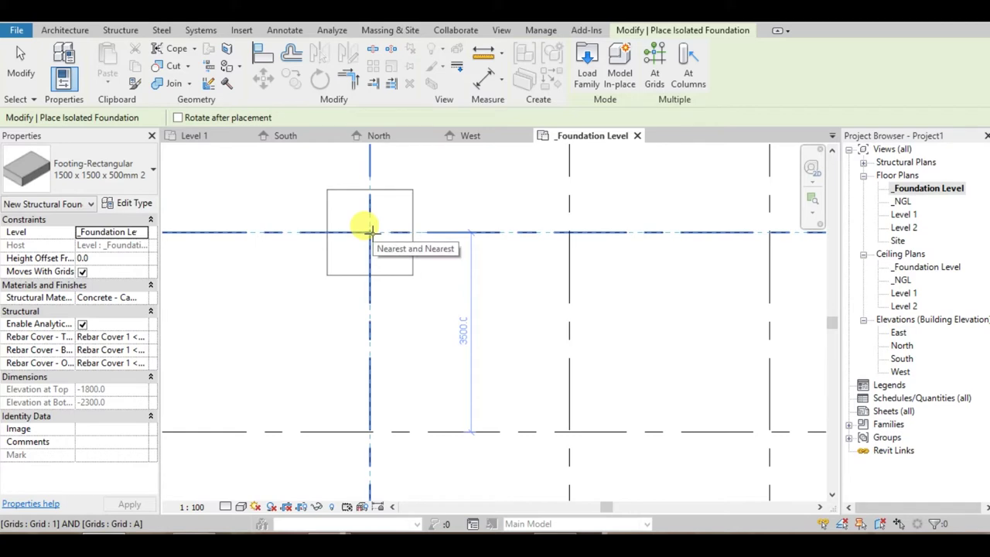
pyautogui.click(372, 232)
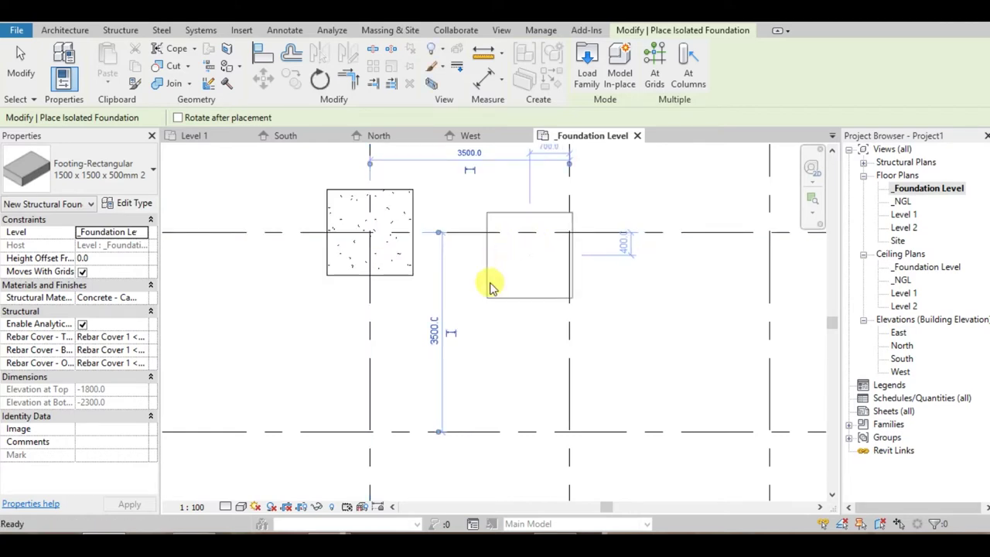
pyautogui.press('Escape')
pyautogui.press('Escape')
pyautogui.scroll(-1, 491, 283)
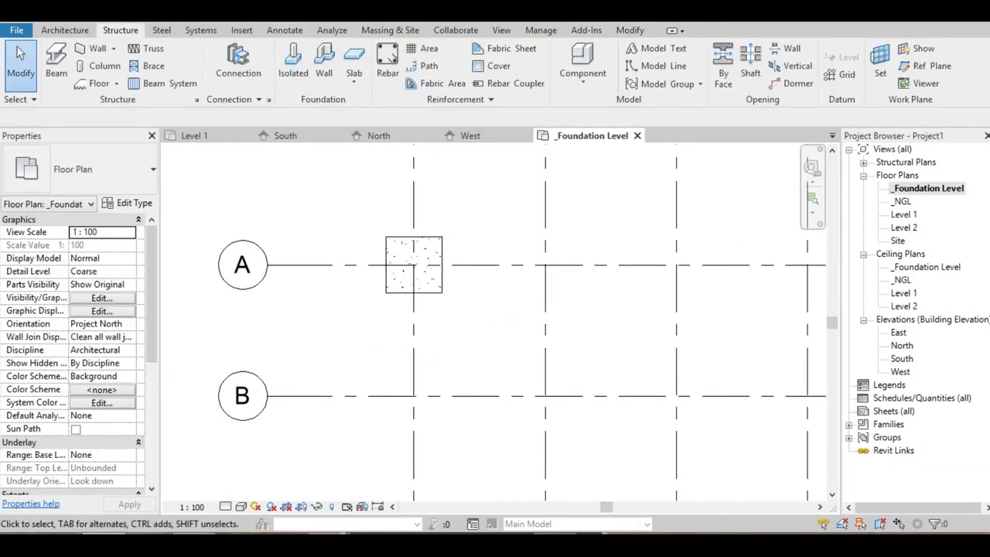
# - Open the default 3D view with 3D and centre the footing
pyautogui.press('3')
pyautogui.press('d')
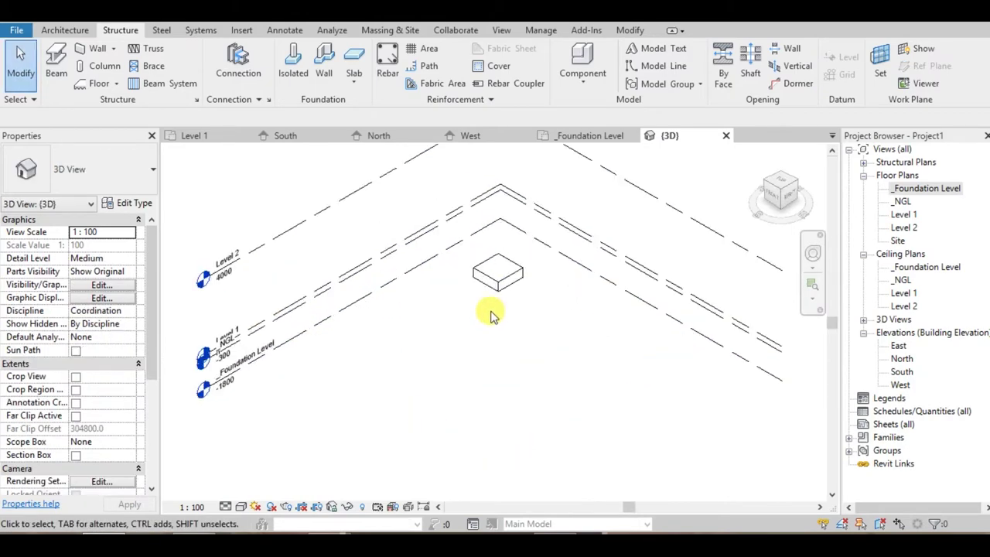
pyautogui.scroll(1, 493, 316)
pyautogui.moveTo(551, 294); pyautogui.dragTo(528, 326, button='middle')
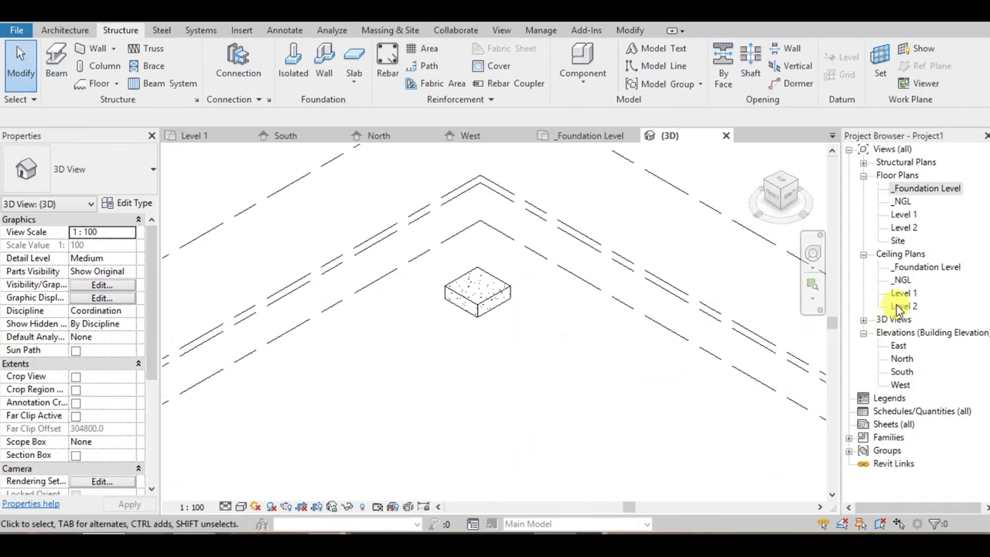
# - On the _Foundation Level plan, start the structural Column tool and load a new column family
pyautogui.doubleClick(921, 190)
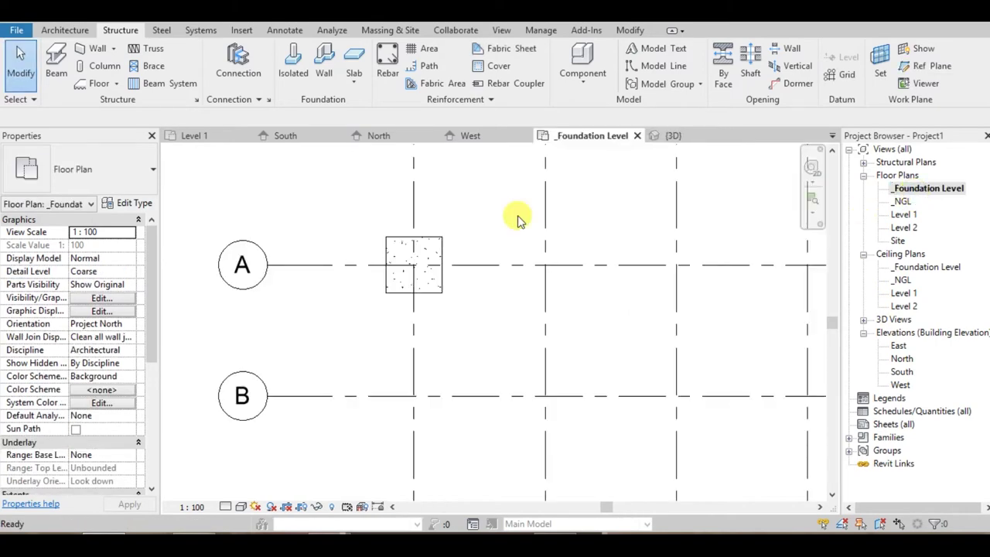
pyautogui.click(102, 68)
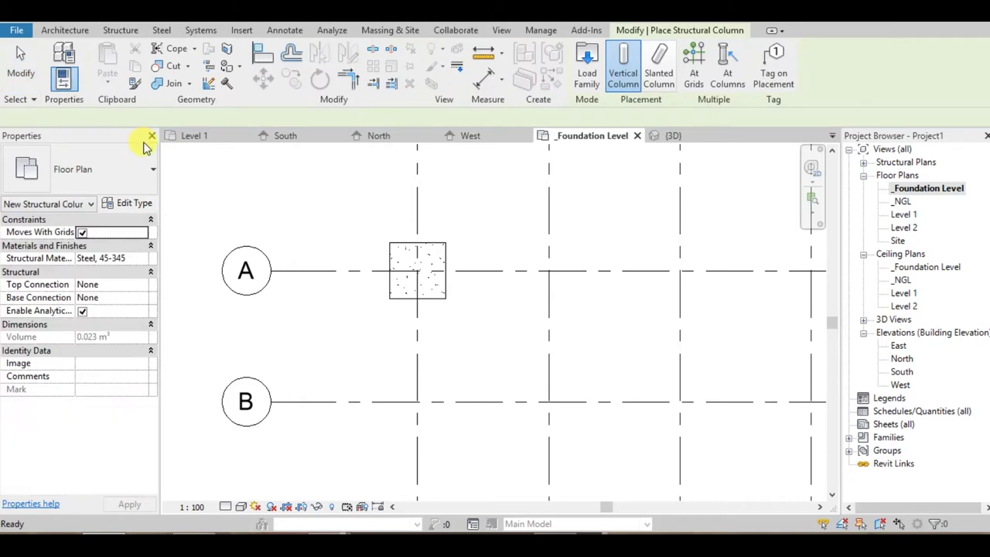
pyautogui.click(112, 32)
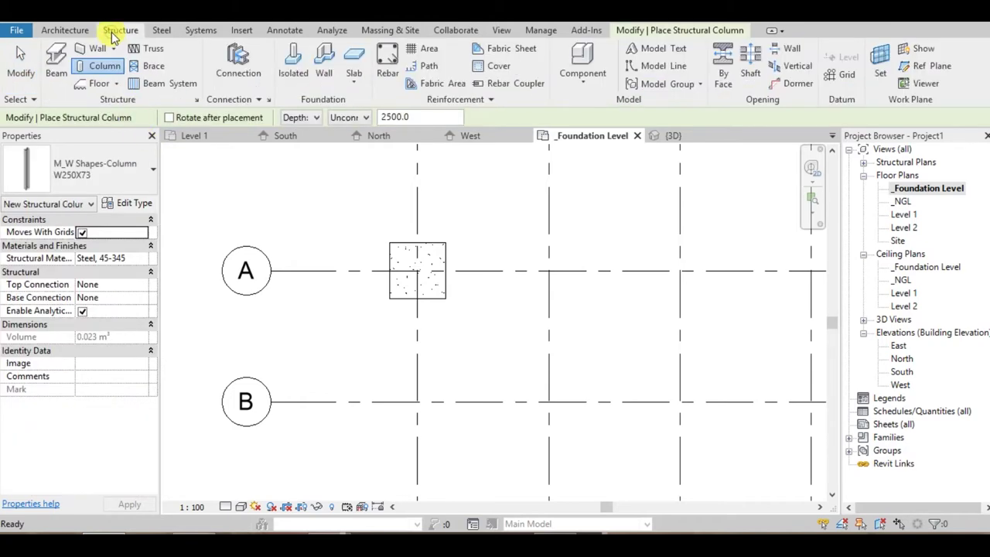
pyautogui.press('Escape')
pyautogui.press('Escape')
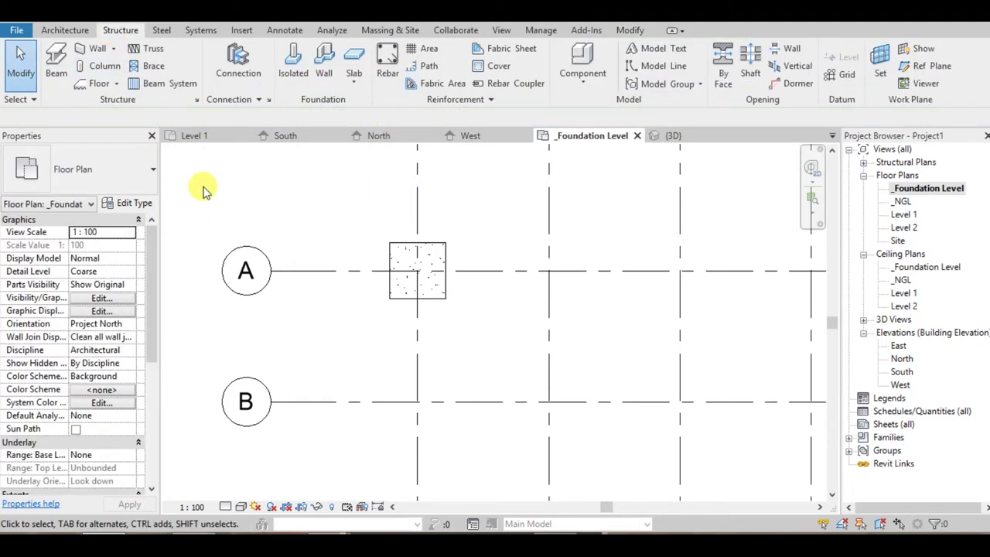
pyautogui.click(106, 68)
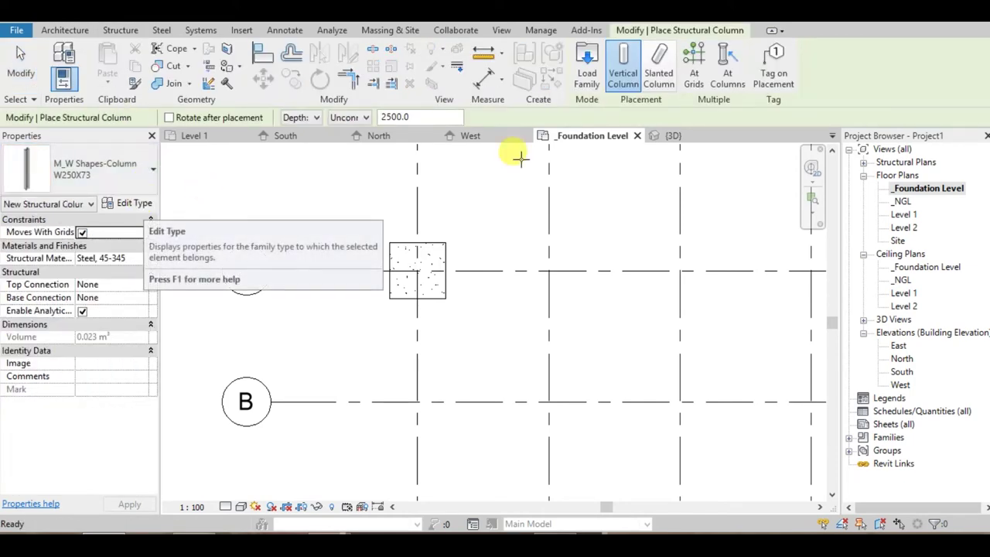
pyautogui.click(587, 66)
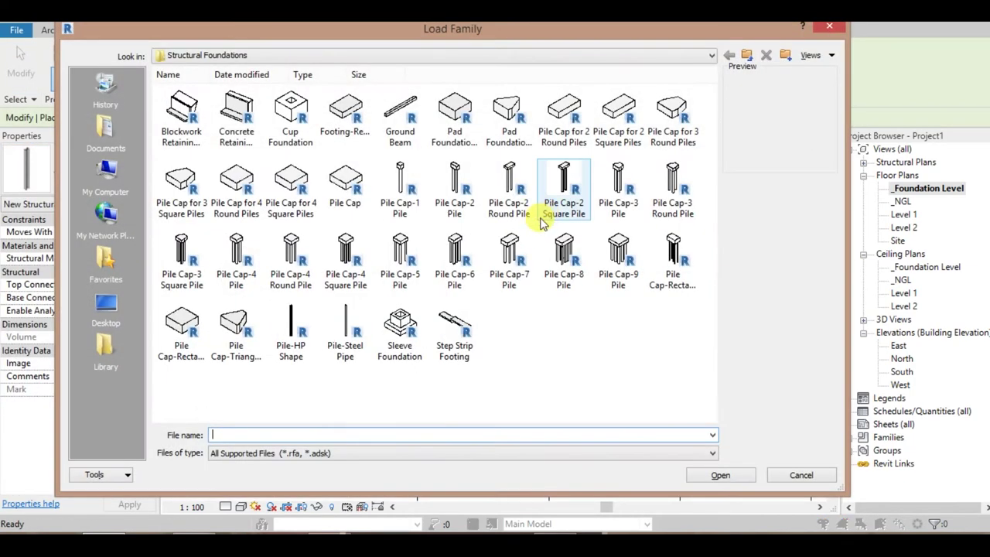
# - Load the Concrete Rectangular family from UK Structural Columns > Concrete
pyautogui.click(324, 57)
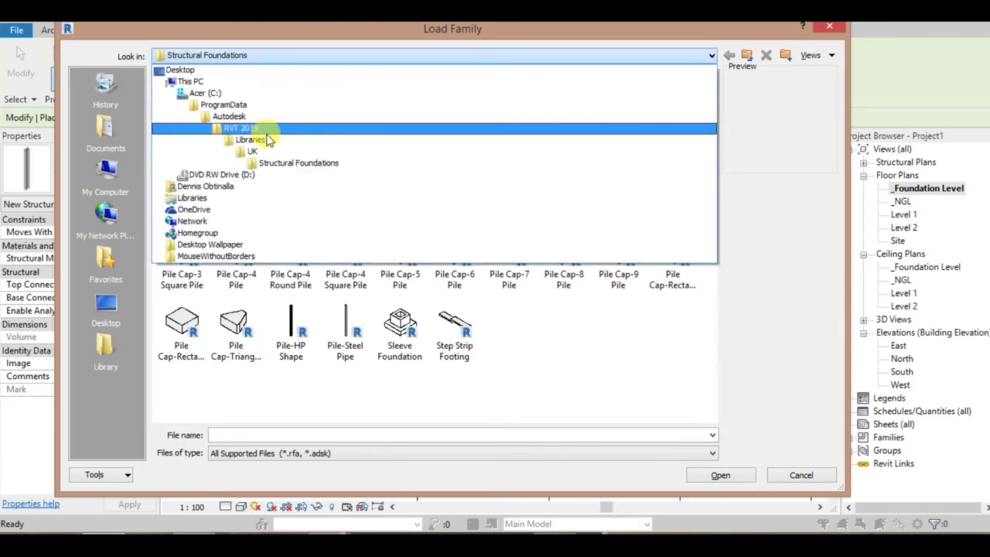
pyautogui.click(263, 147)
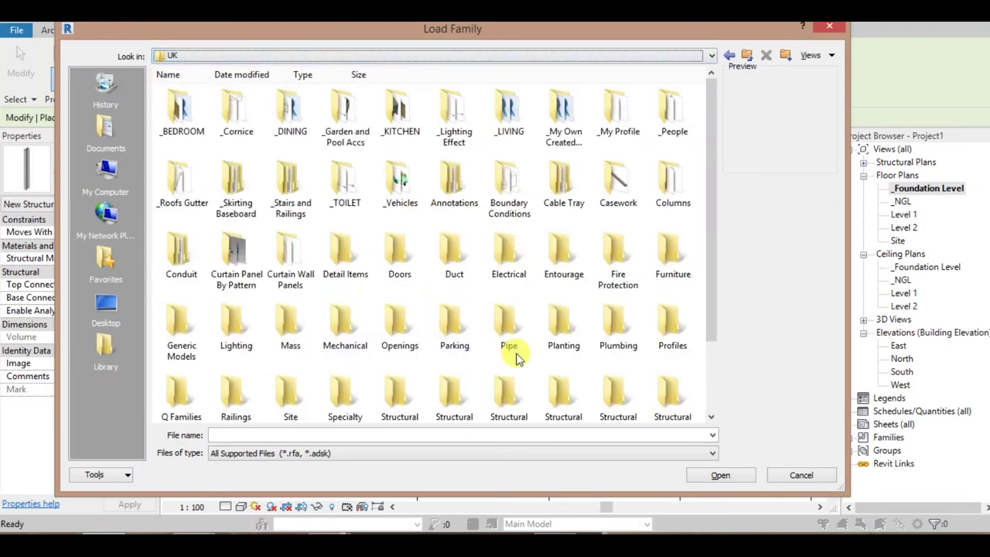
pyautogui.click(508, 332)
pyautogui.scroll(-2, 604, 367)
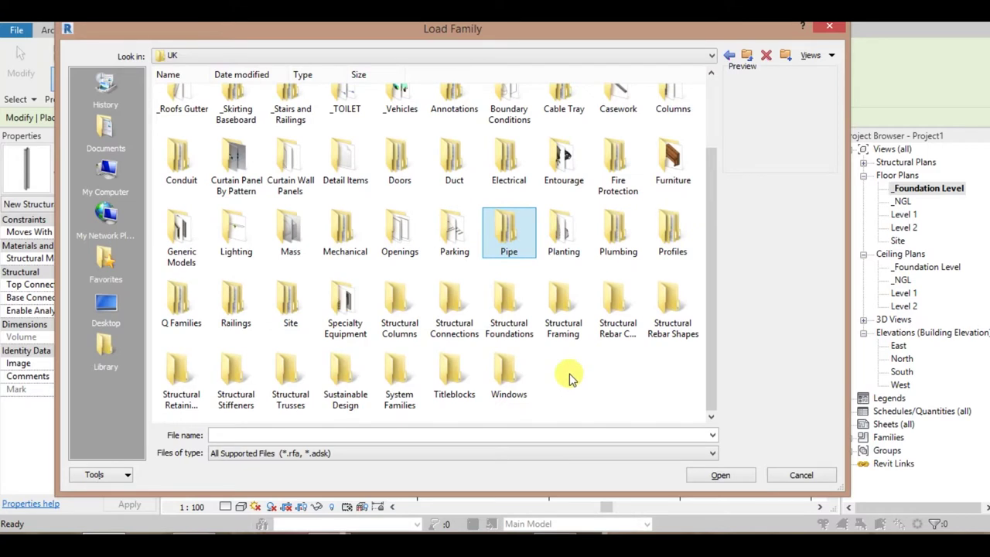
pyautogui.doubleClick(402, 321)
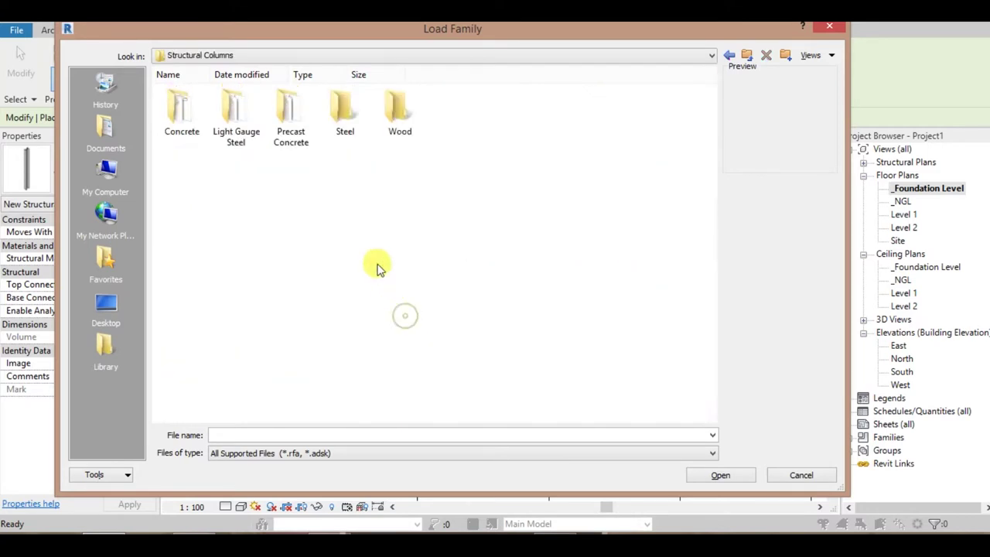
pyautogui.doubleClick(186, 112)
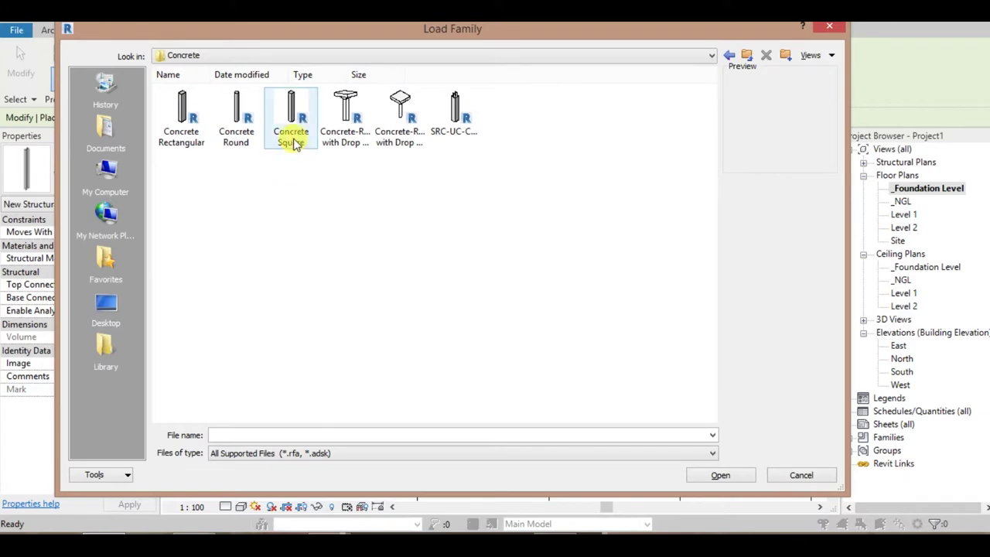
pyautogui.click(193, 124)
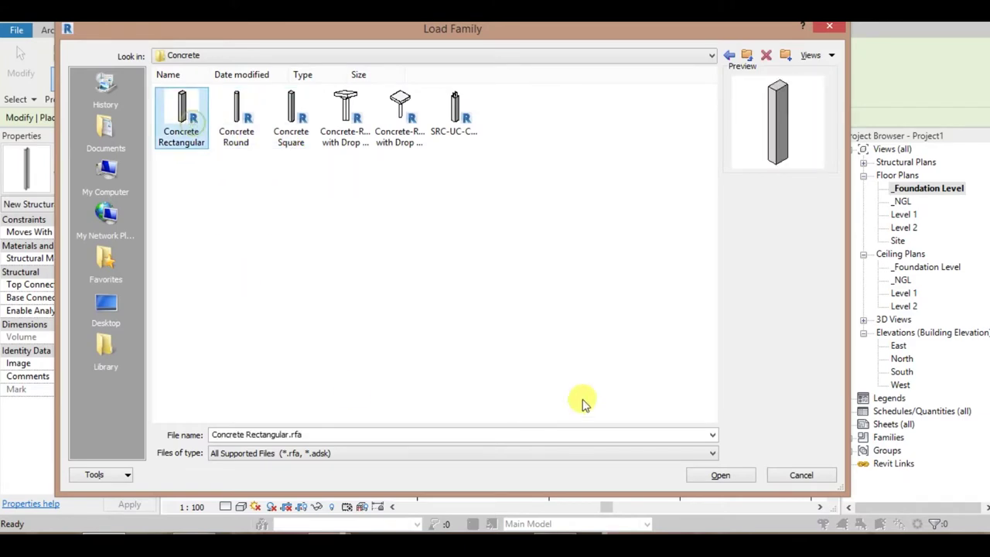
pyautogui.click(720, 475)
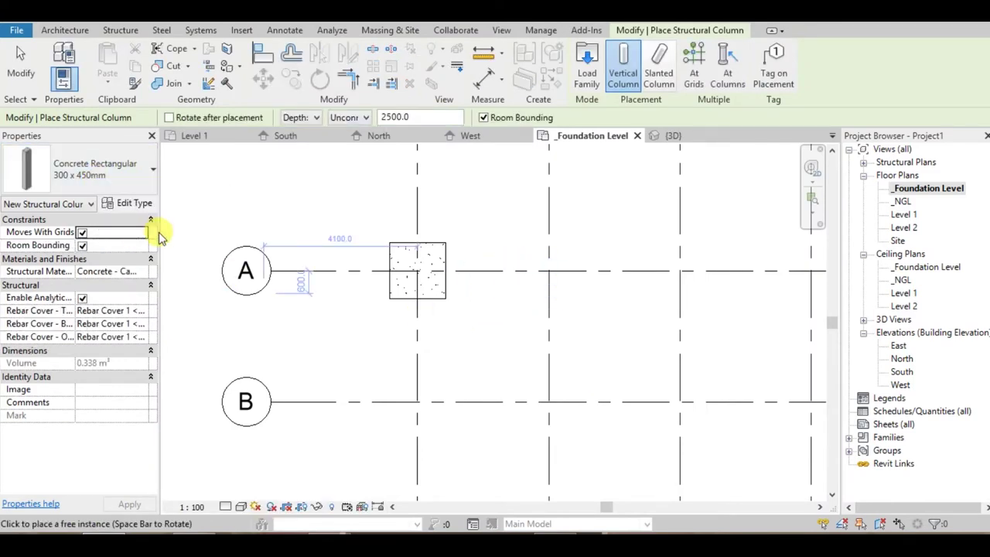
# - Switch the column's Options Bar setting from Depth to Height, then open the South elevation
pyautogui.scroll(1, 347, 283)
pyautogui.scroll(1, 406, 298)
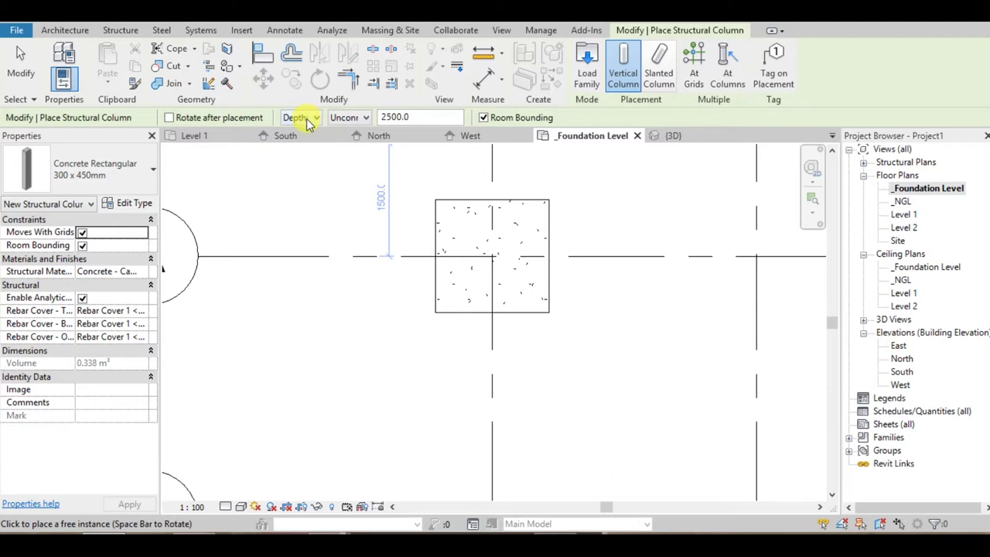
pyautogui.click(308, 122)
pyautogui.click(298, 143)
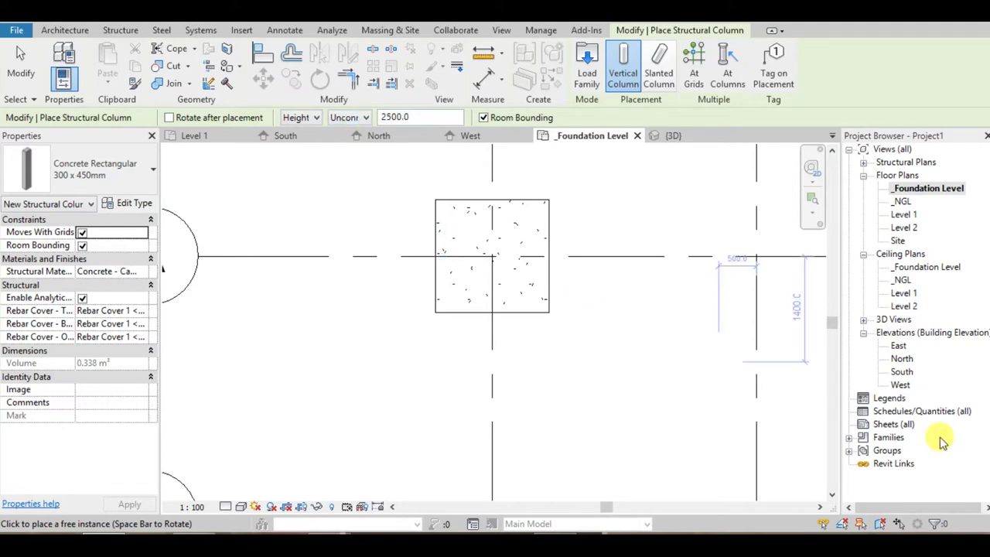
pyautogui.doubleClick(902, 373)
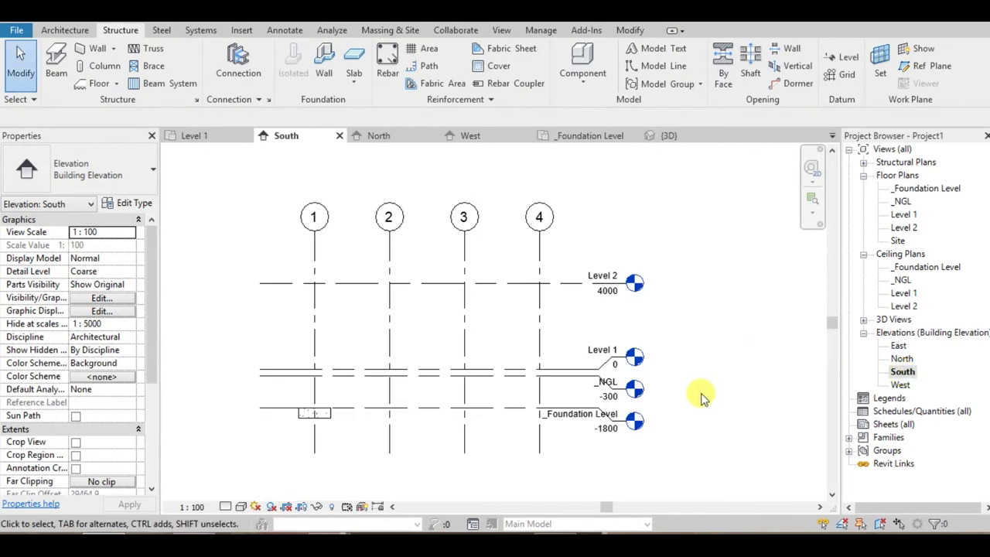
# - Inspect the footing at grid 1 in South, then return to the _Foundation Level plan
pyautogui.moveTo(497, 386); pyautogui.dragTo(502, 369, button='middle')
pyautogui.scroll(1, 409, 379)
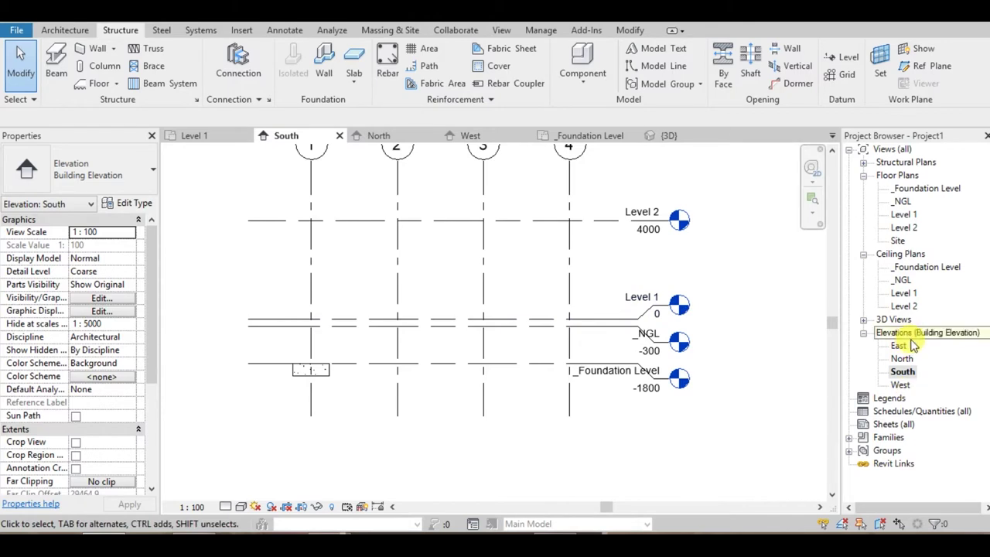
pyautogui.doubleClick(924, 189)
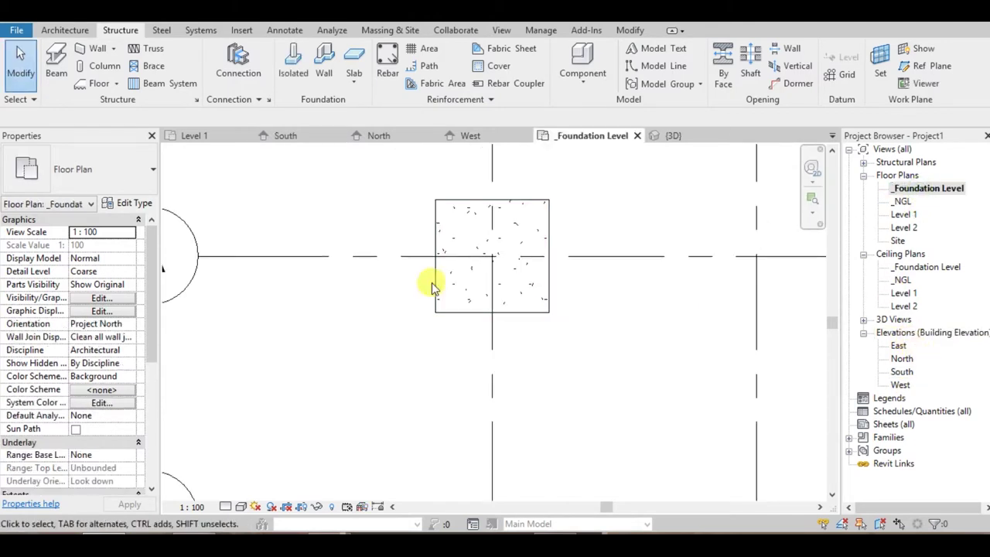
# - Place 1500-high Concrete Rectangular columns, one beside the footing and one at grid intersection 1/A
pyautogui.click(111, 72)
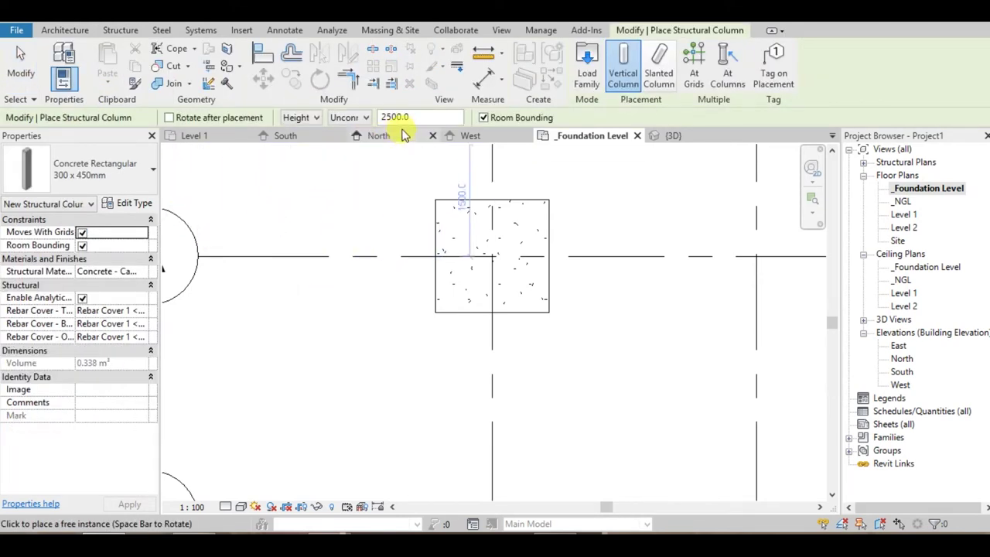
pyautogui.write('15')
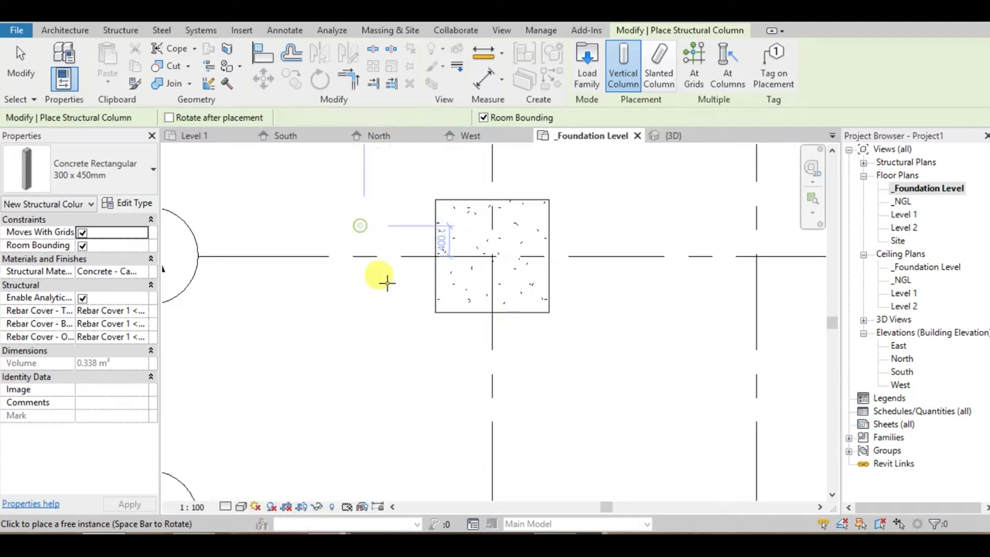
pyautogui.click(363, 225)
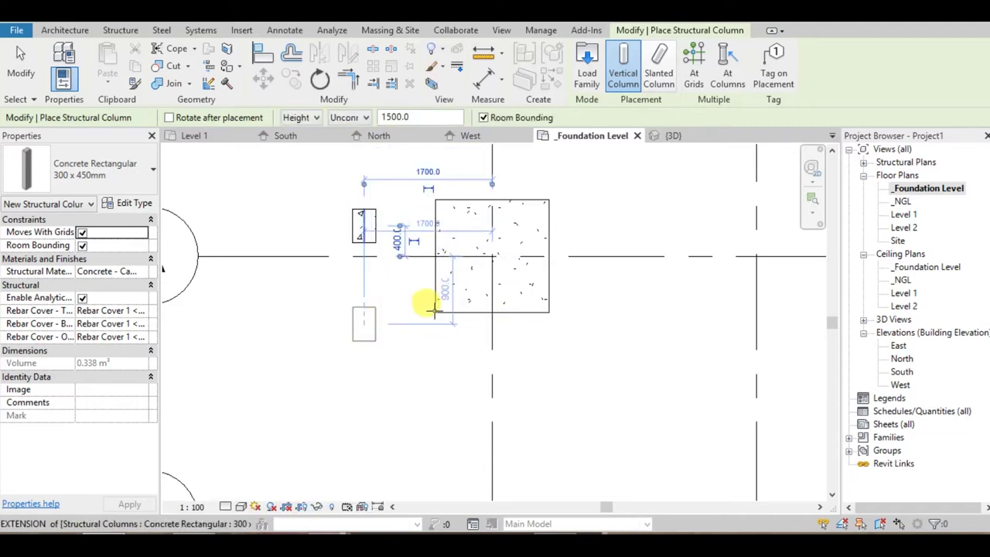
pyautogui.scroll(2, 488, 267)
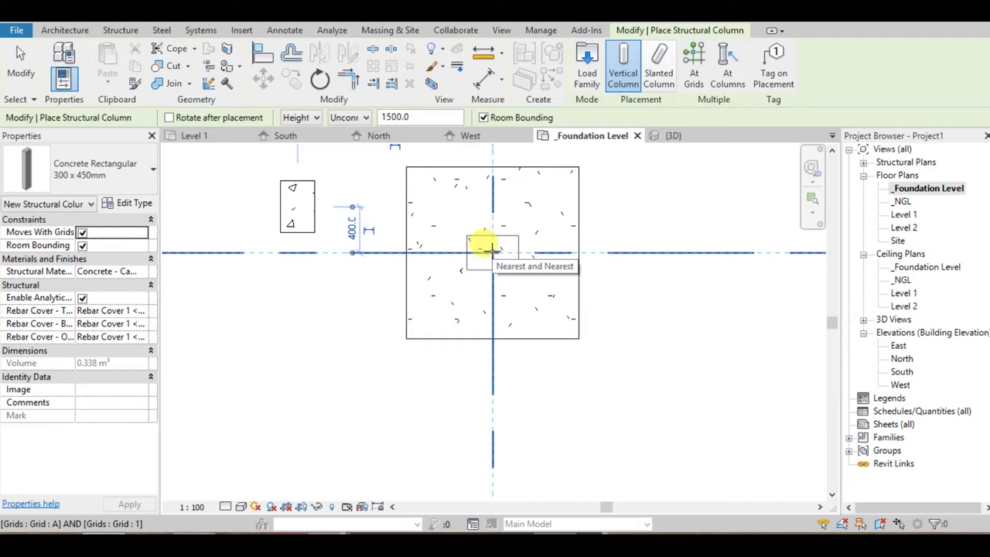
pyautogui.click(491, 251)
pyautogui.press('Escape')
pyautogui.press('Escape')
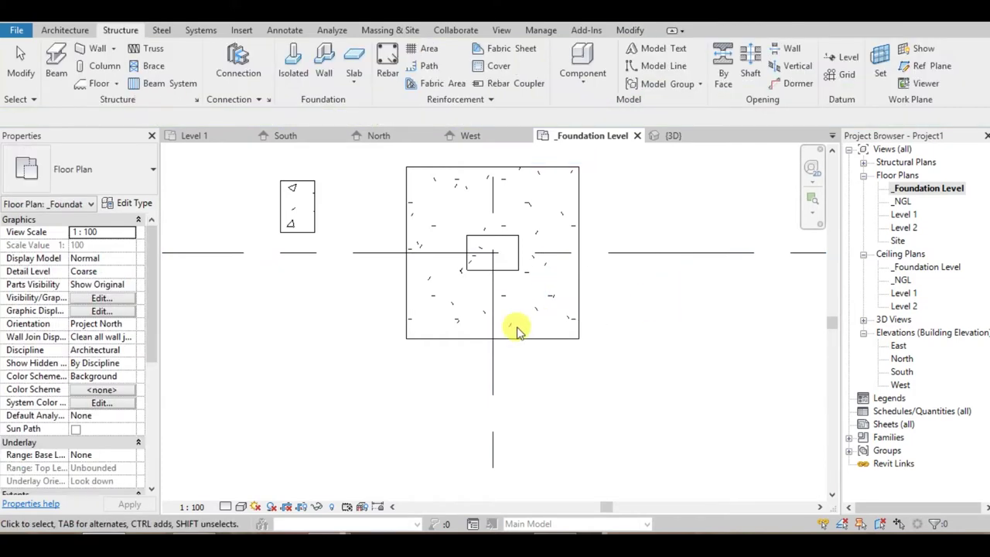
# - Delete the extra column beside the footing in the 3D view
pyautogui.moveTo(513, 327); pyautogui.dragTo(481, 363, button='middle')
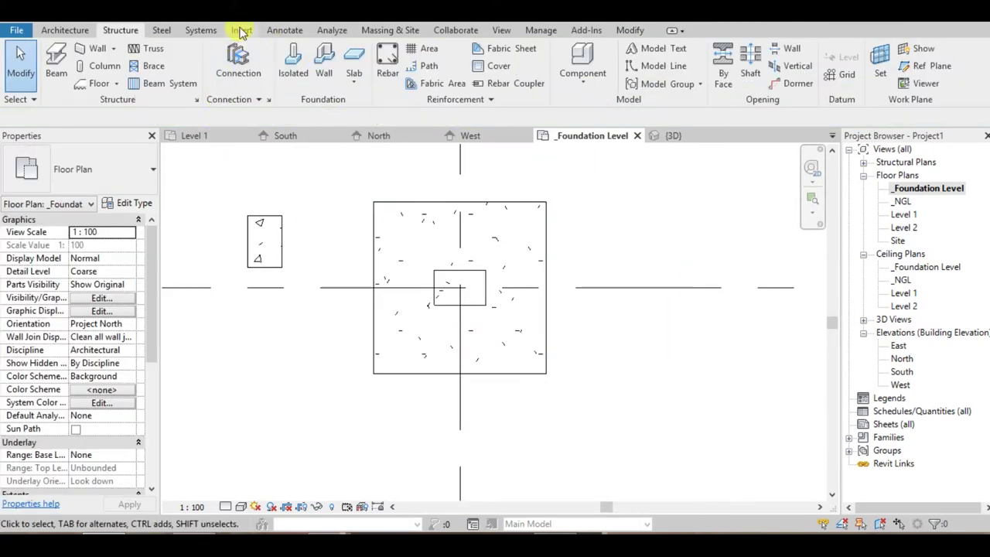
pyautogui.click(670, 136)
pyautogui.scroll(2, 547, 333)
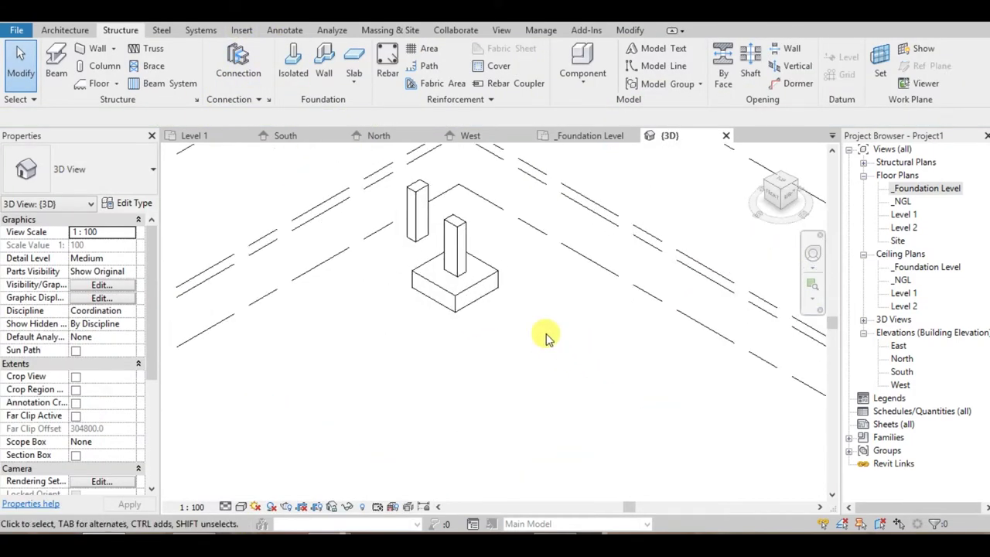
pyautogui.scroll(2, 547, 334)
pyautogui.click(435, 263)
pyautogui.press('Delete')
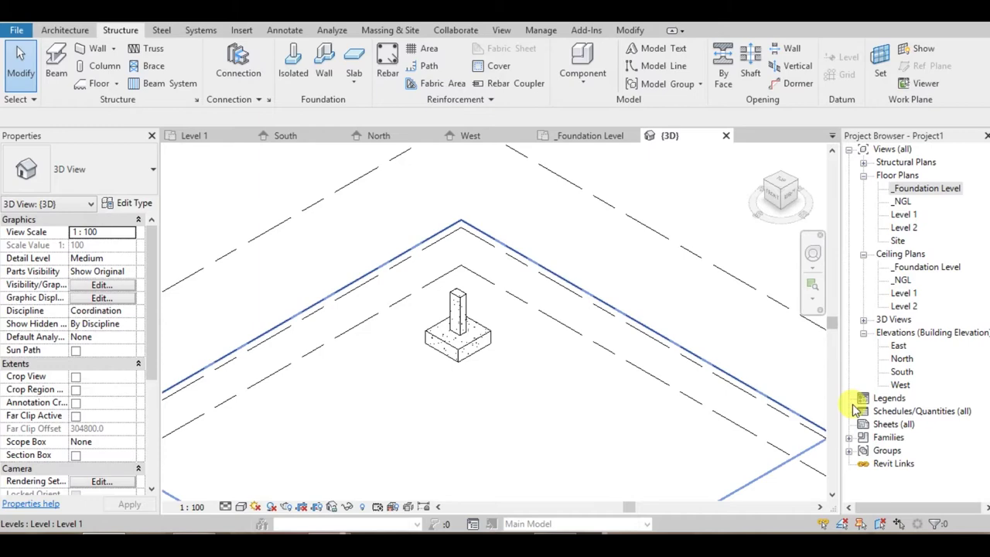
# - Open the South elevation and pan around to inspect the footing and column
pyautogui.doubleClick(899, 372)
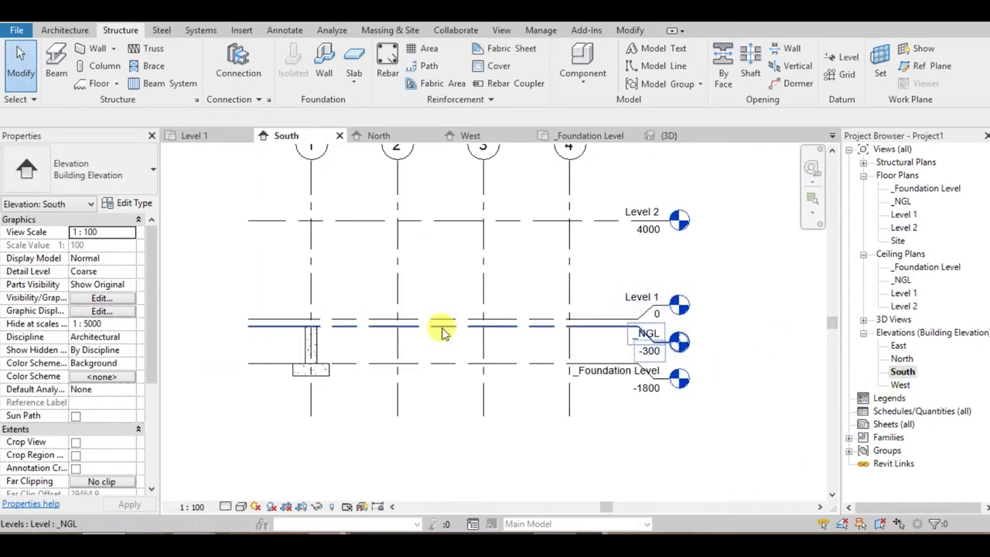
pyautogui.scroll(-1, 456, 371)
pyautogui.scroll(1, 459, 376)
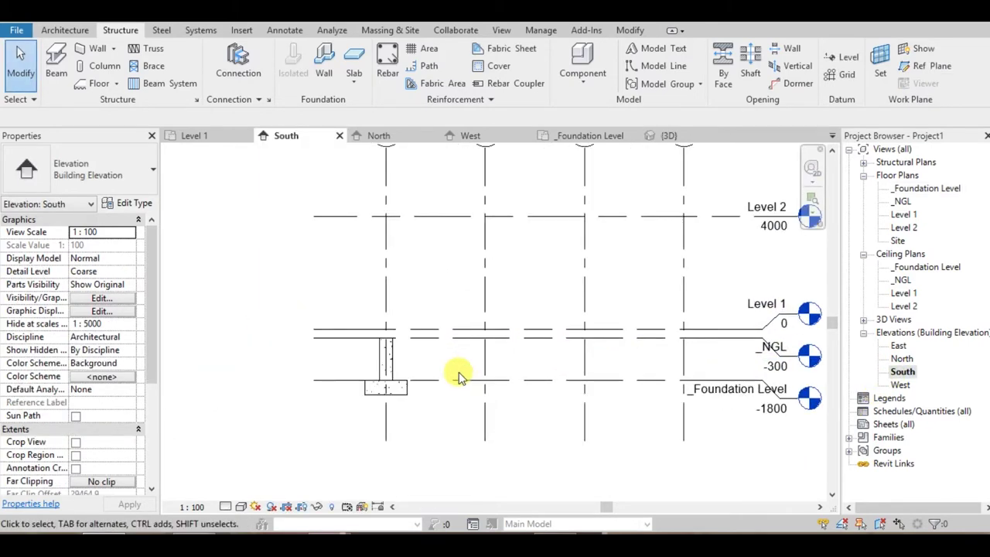
pyautogui.moveTo(500, 354); pyautogui.dragTo(478, 346, button='middle')
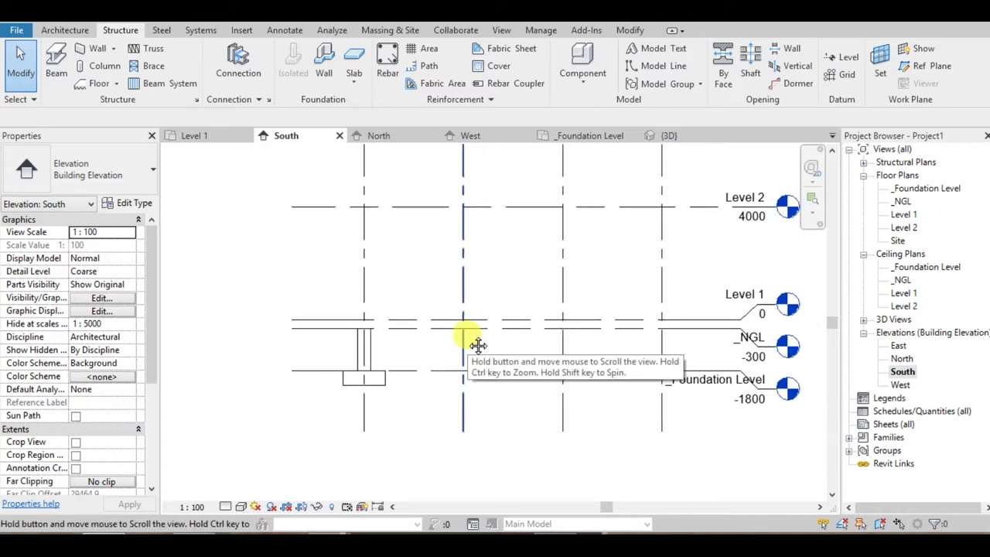
pyautogui.scroll(1, 405, 347)
pyautogui.scroll(1, 413, 349)
pyautogui.scroll(1, 381, 348)
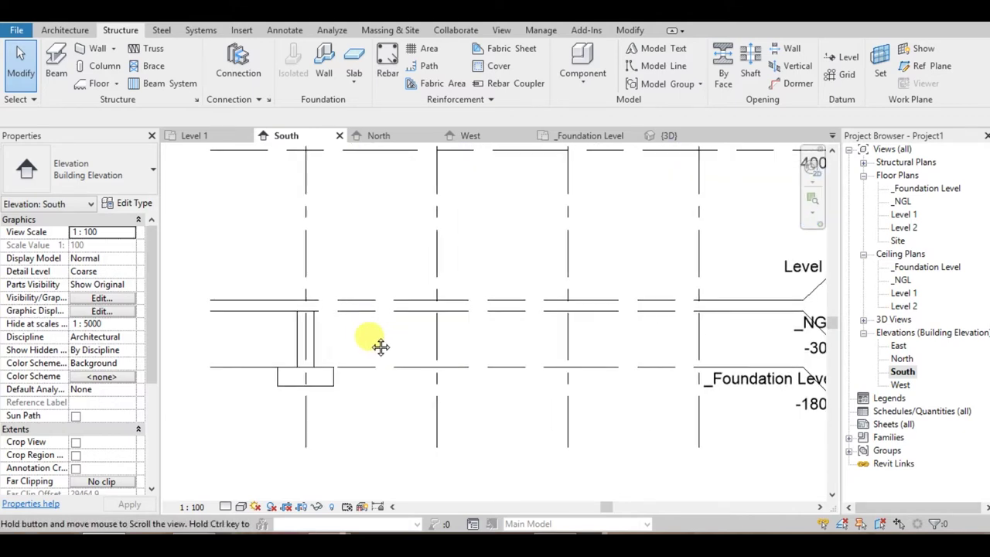
pyautogui.moveTo(381, 348); pyautogui.dragTo(336, 343, button='middle')
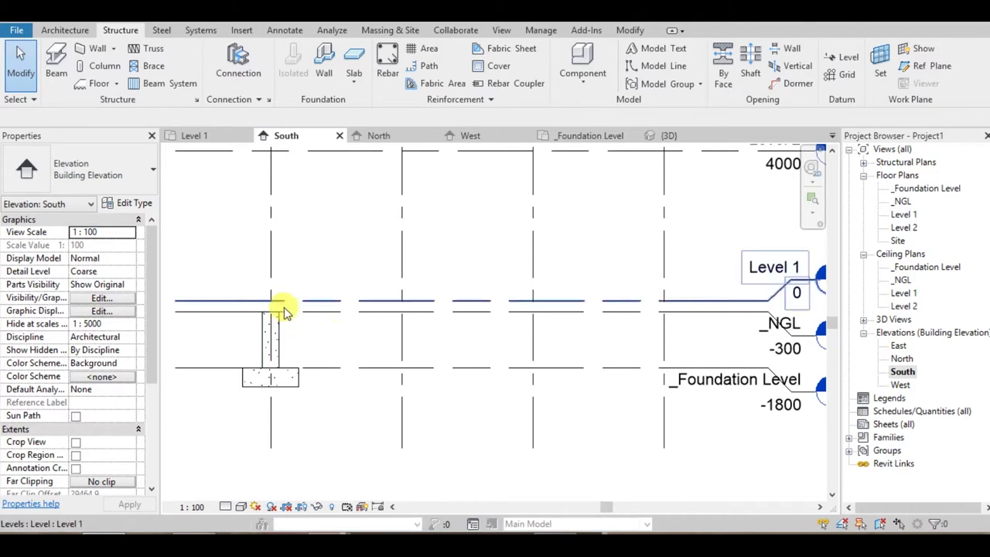
pyautogui.scroll(-1, 290, 333)
pyautogui.moveTo(373, 347); pyautogui.dragTo(434, 331, button='middle')
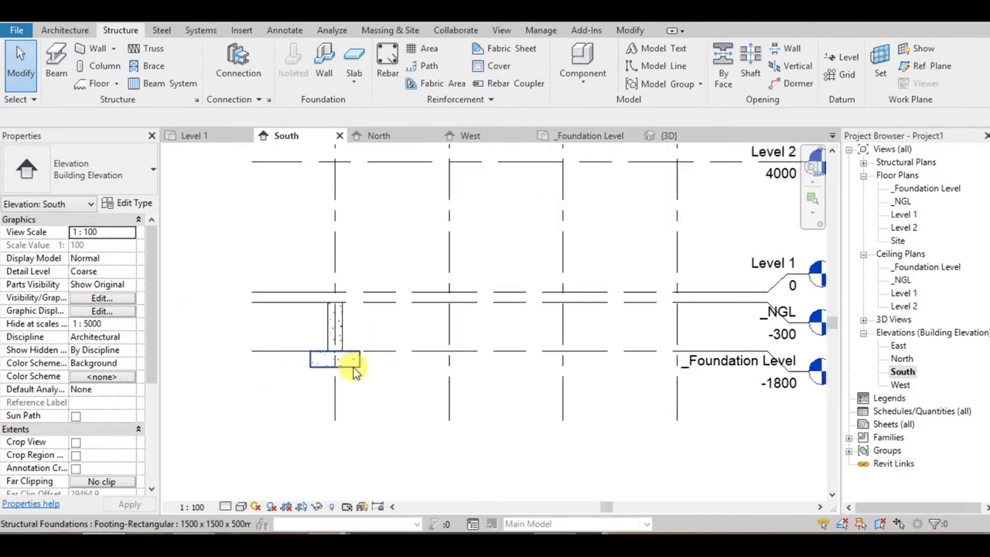
pyautogui.moveTo(336, 387); pyautogui.dragTo(438, 376, button='middle')
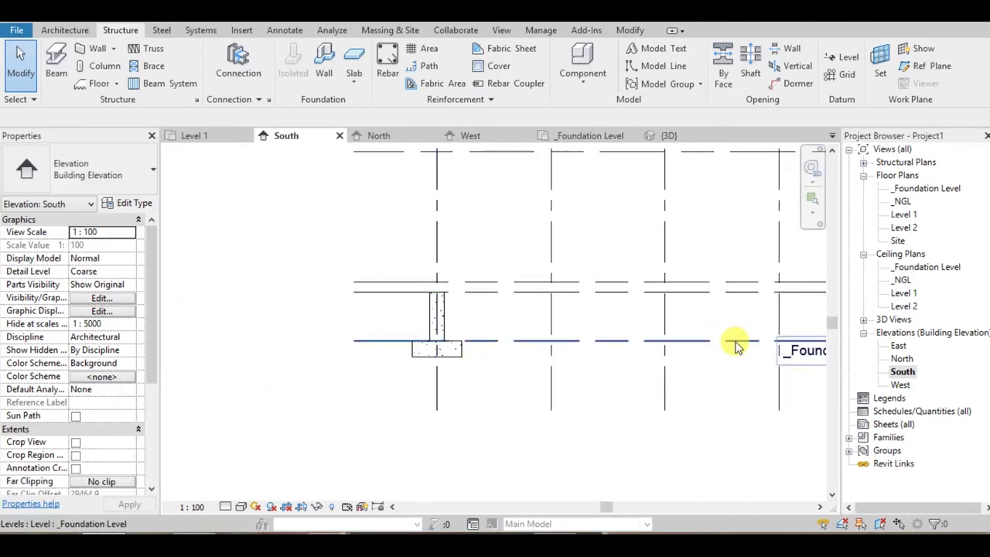
# - Return to the _Foundation Level plan, recentred on the footing
pyautogui.doubleClick(926, 188)
pyautogui.scroll(-2, 624, 289)
pyautogui.moveTo(623, 289); pyautogui.dragTo(572, 306, button='middle')
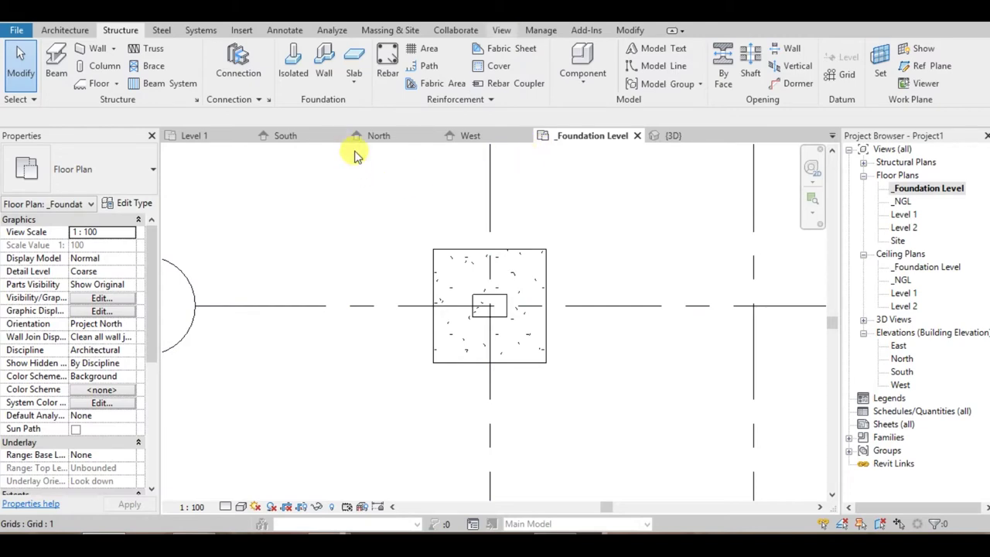
# - Draw a building section straight across the footing from left to right
pyautogui.click(445, 77)
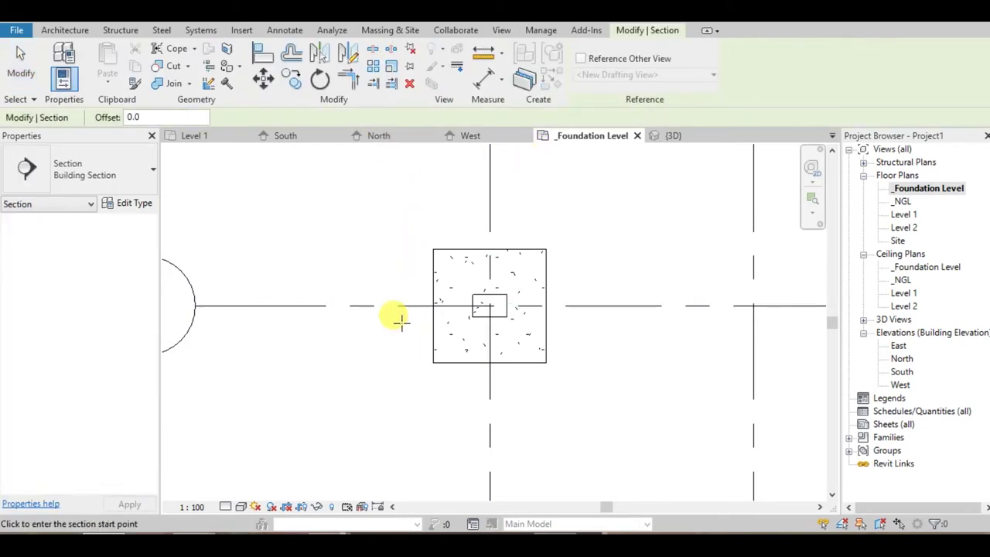
pyautogui.moveTo(402, 340); pyautogui.dragTo(370, 324, button='middle')
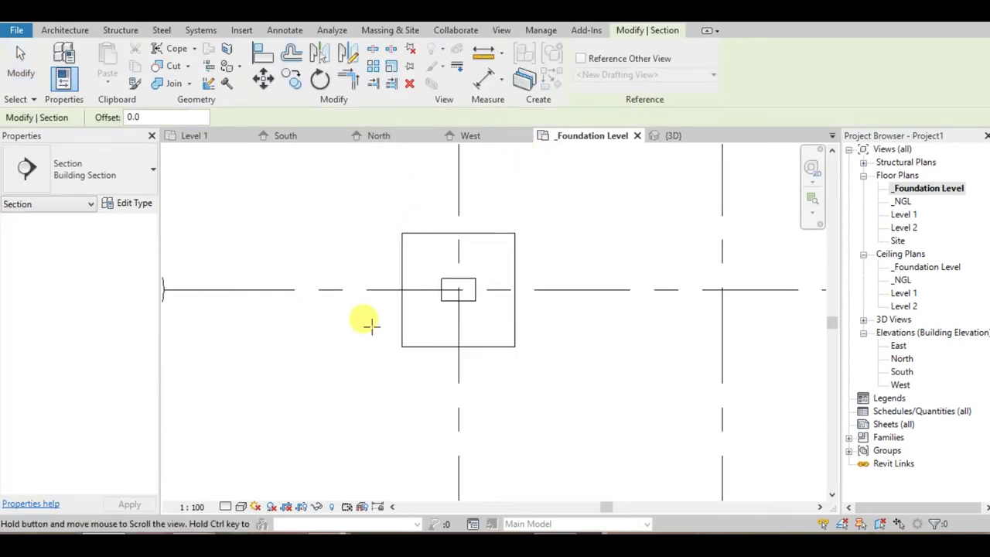
pyautogui.click(543, 325)
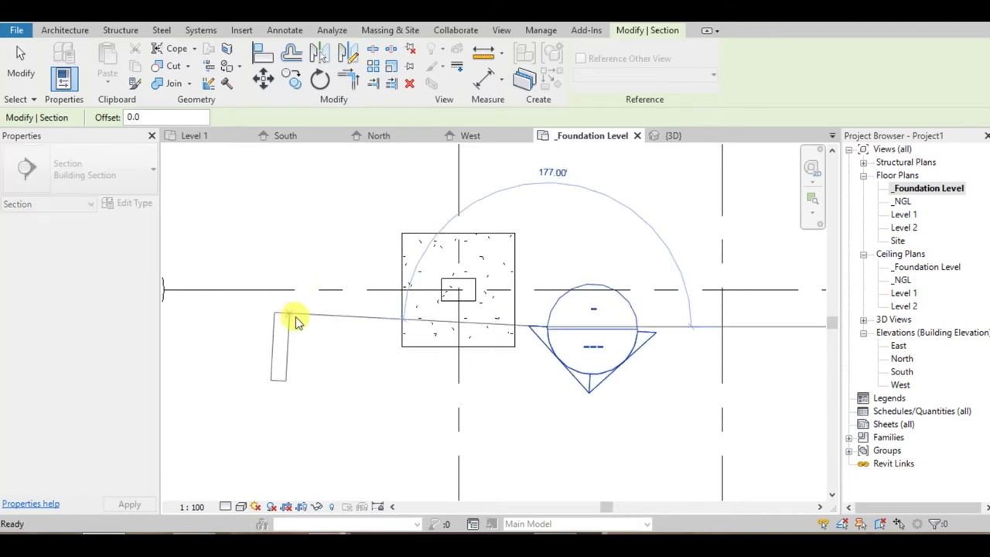
pyautogui.press('Escape')
pyautogui.click(281, 317)
pyautogui.click(602, 318)
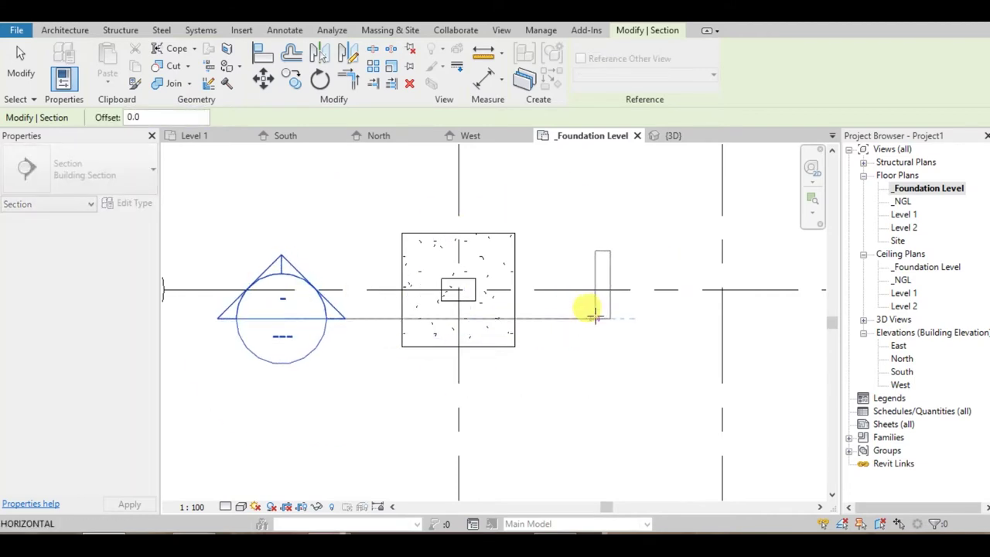
pyautogui.press('Escape')
pyautogui.press('Escape')
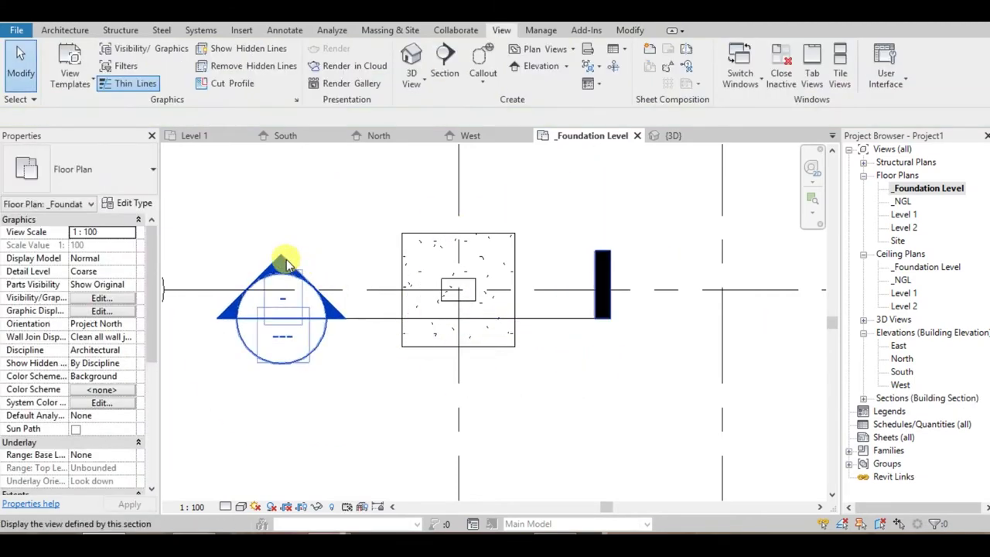
# - Open the new Section 1 view, centred and zoomed on the footing
pyautogui.doubleClick(286, 263)
pyautogui.moveTo(436, 392)
pyautogui.mouseDown(button='middle')
pyautogui.moveTo(420, 349)
pyautogui.moveTo(433, 316)
pyautogui.mouseUp(button='middle')
pyautogui.scroll(2, 431, 363)
pyautogui.scroll(2, 433, 317)
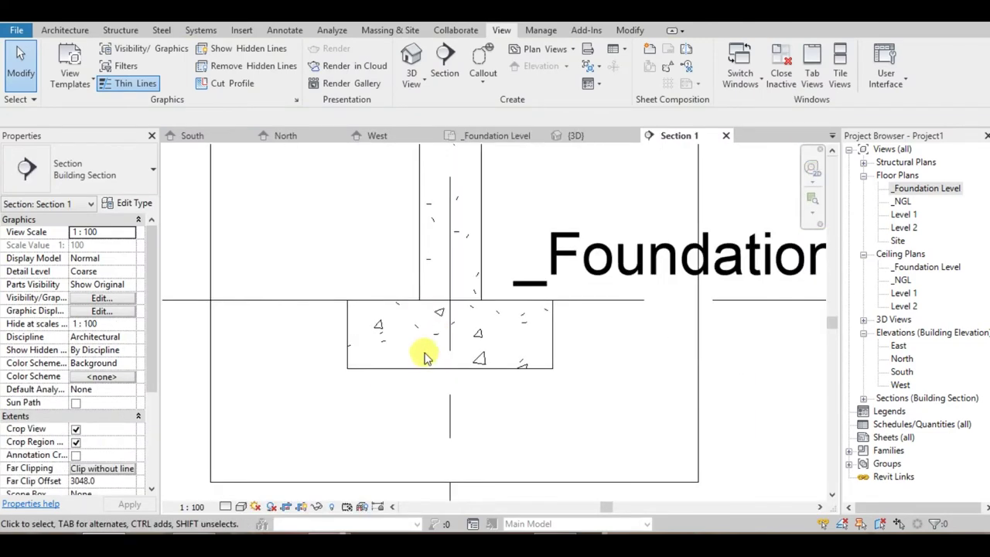
# - Start placing rebar in the footing and agree to load rebar shape families
pyautogui.click(359, 369)
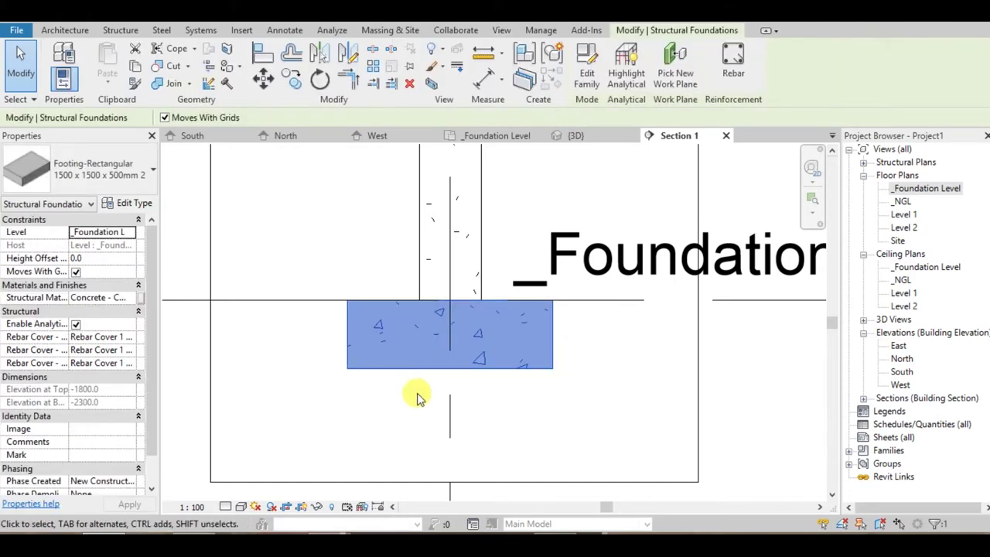
pyautogui.click(735, 77)
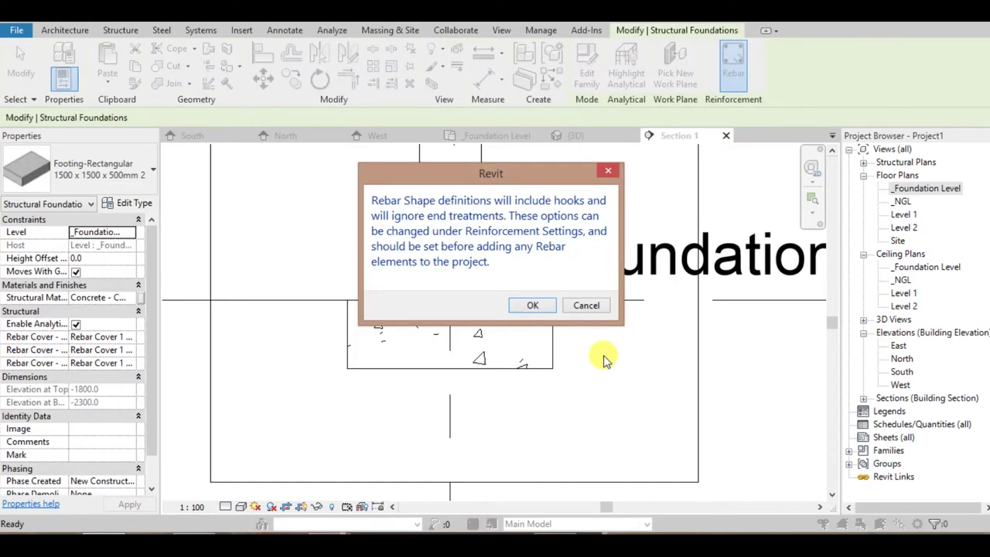
pyautogui.click(533, 306)
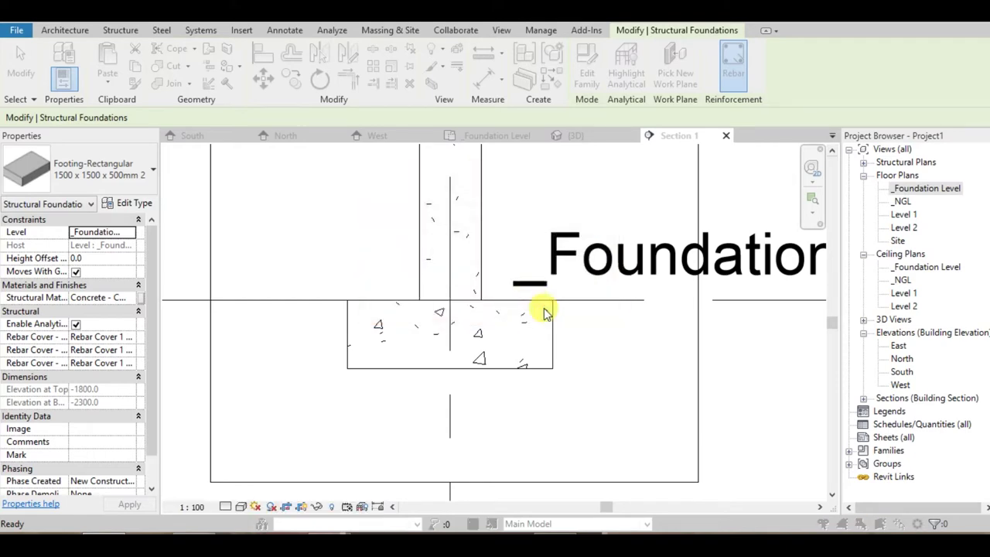
pyautogui.click(534, 283)
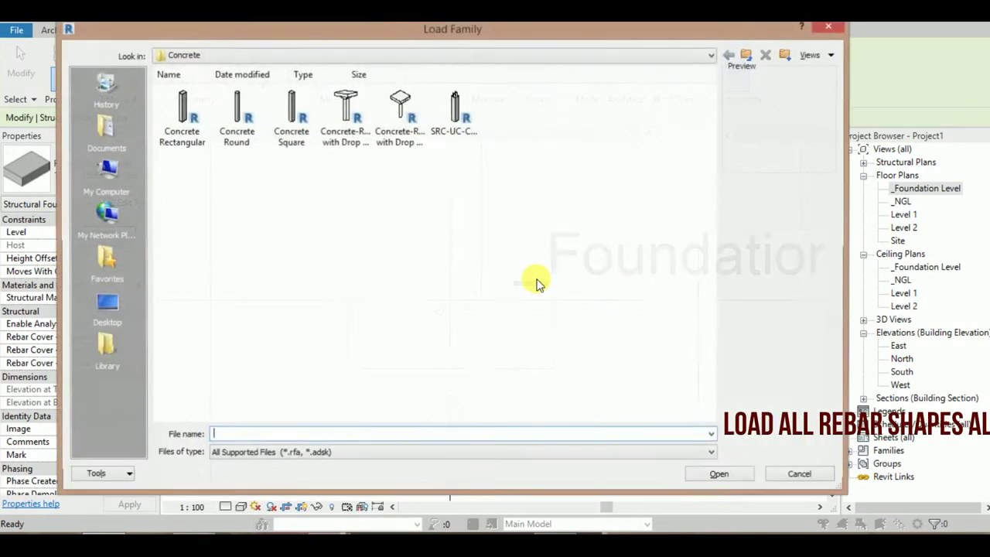
# - Load every UK Structural Rebar Shapes family (00–77), excluding the Europe Specific folder
pyautogui.click(309, 57)
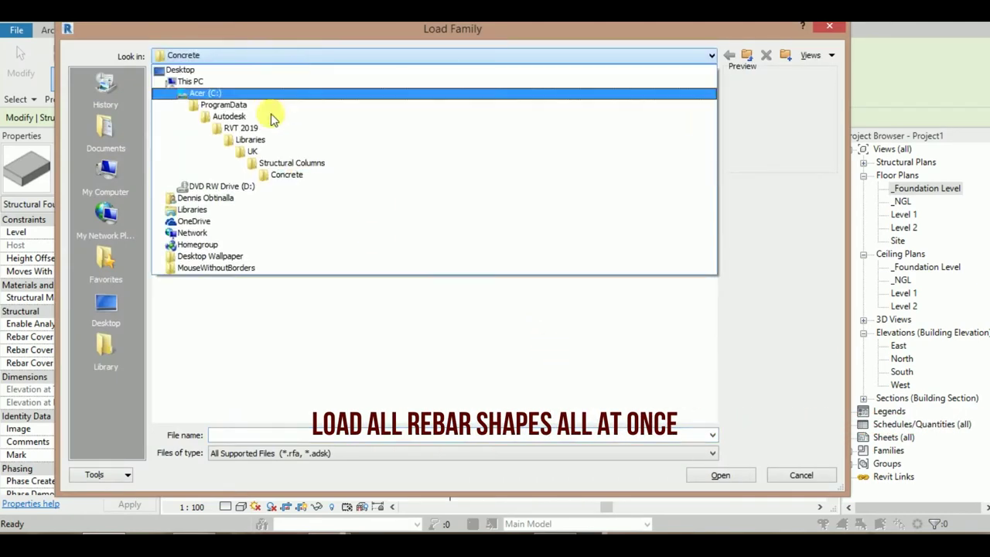
pyautogui.click(280, 147)
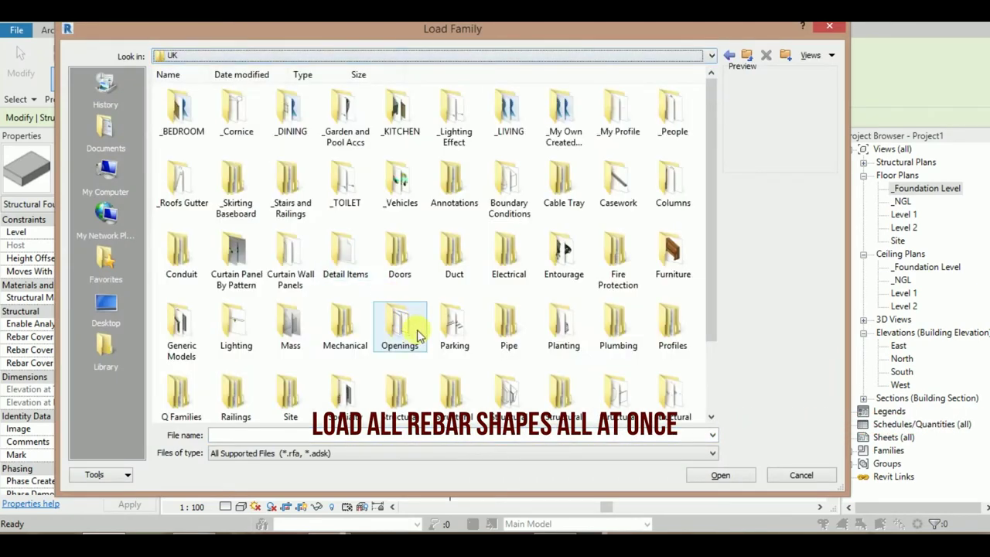
pyautogui.scroll(-2, 414, 337)
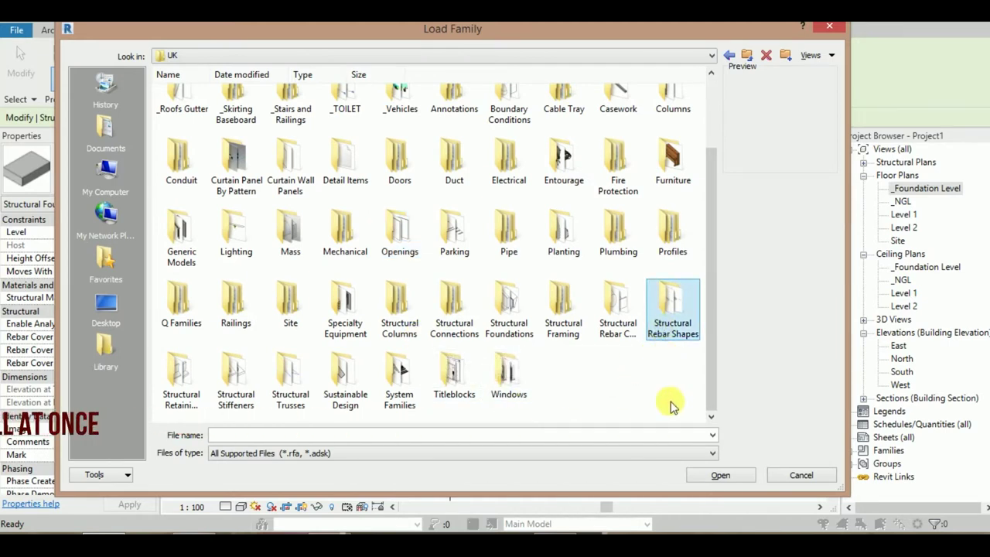
pyautogui.doubleClick(664, 325)
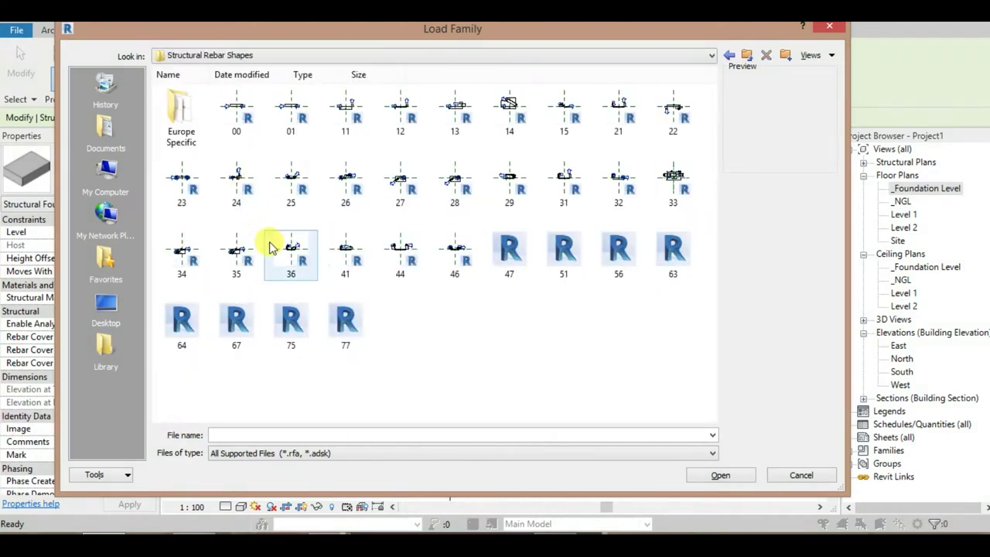
pyautogui.click(237, 130)
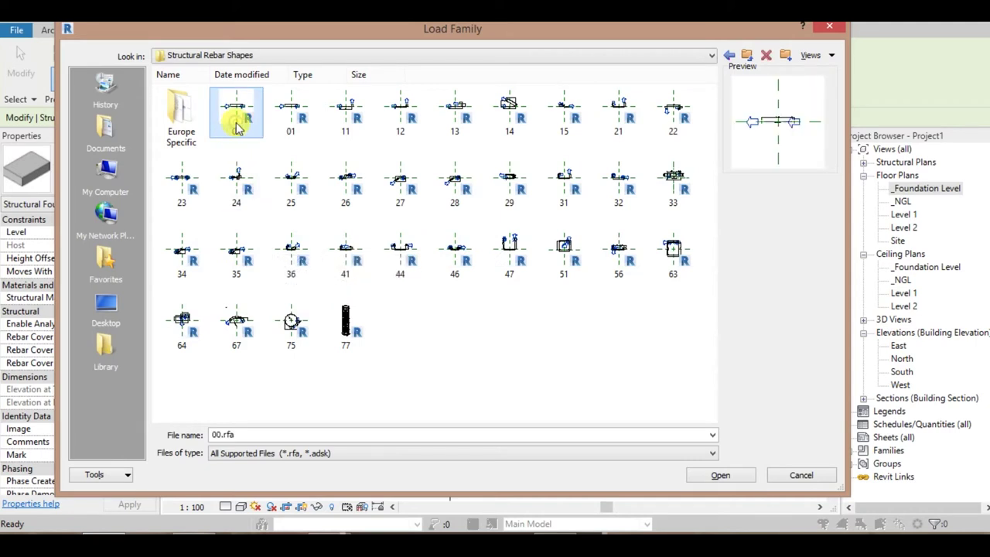
pyautogui.hotkey('ctrl', 'a')
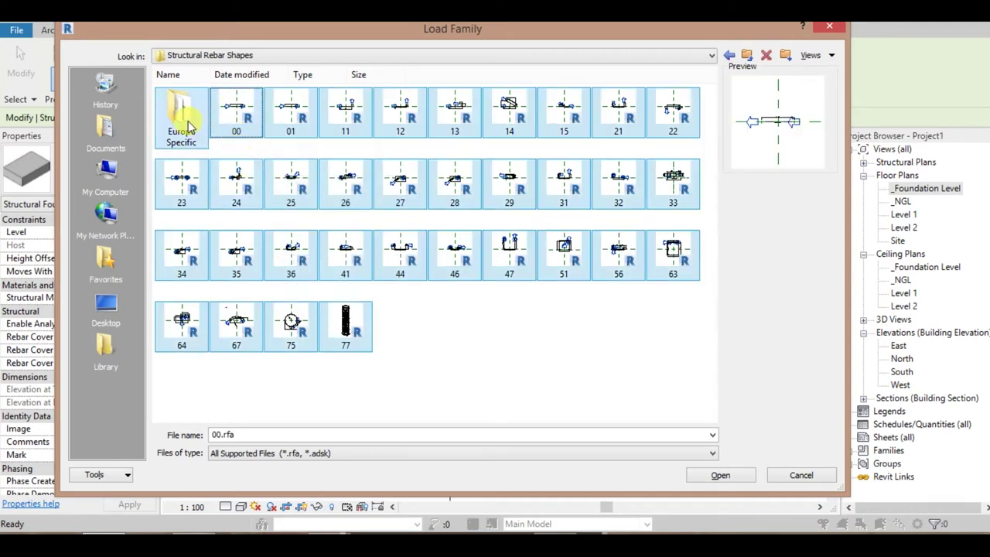
pyautogui.keyDown('ctrl'); pyautogui.click(181, 116); pyautogui.keyUp('ctrl')
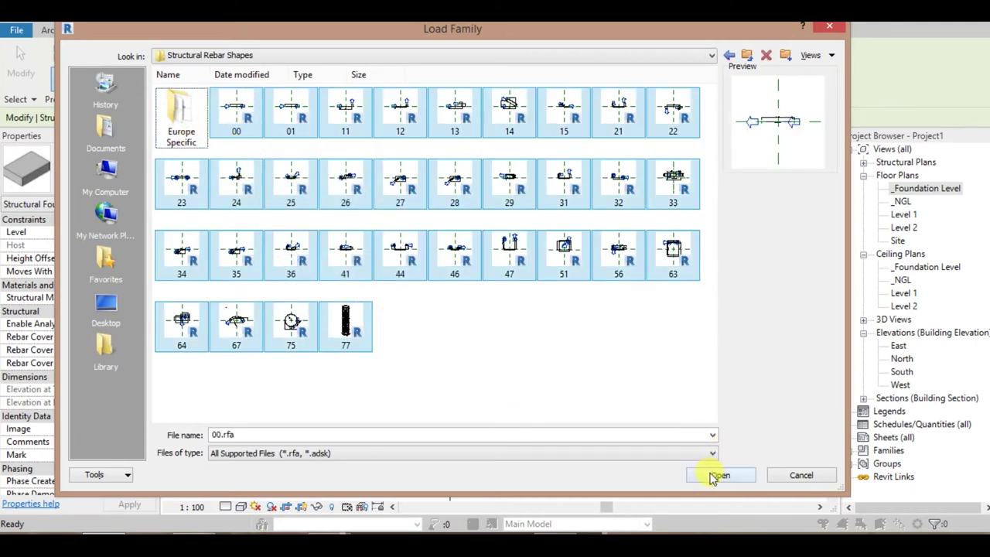
pyautogui.click(716, 476)
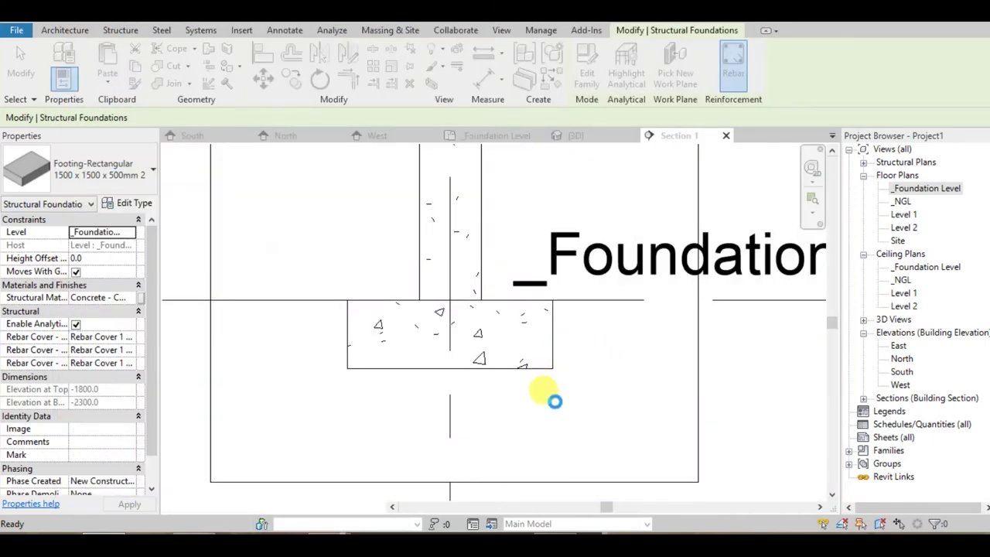
pyautogui.scroll(2, 455, 320)
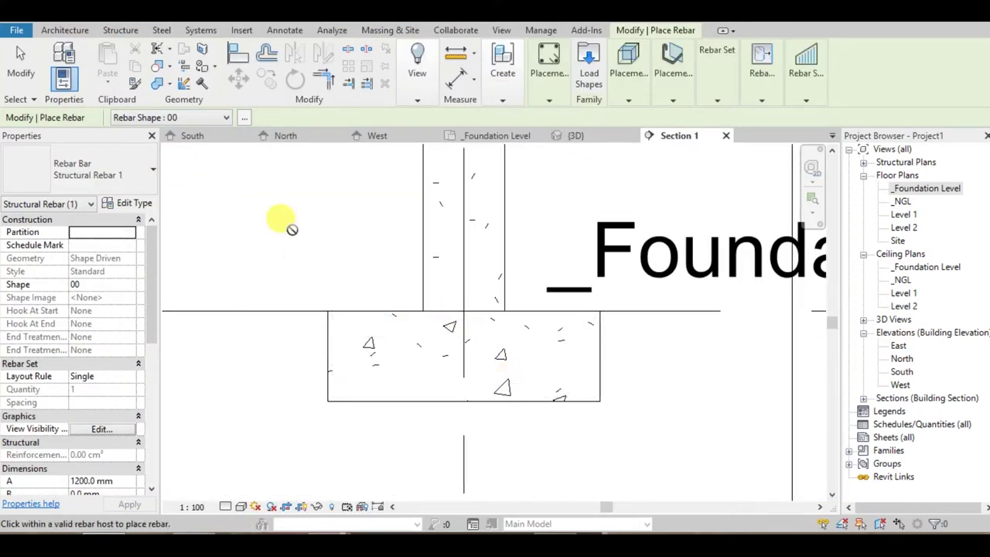
# - Place U-shaped rebar shape 21 in the footing as 7 bars at 200 mm Minimum Clear Spacing
pyautogui.click(244, 120)
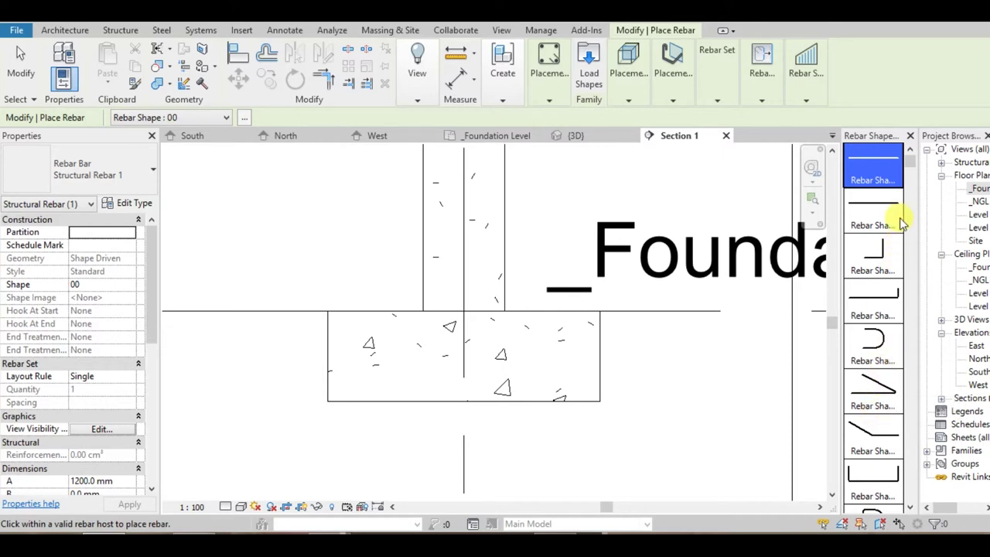
pyautogui.moveTo(911, 169); pyautogui.dragTo(910, 222)
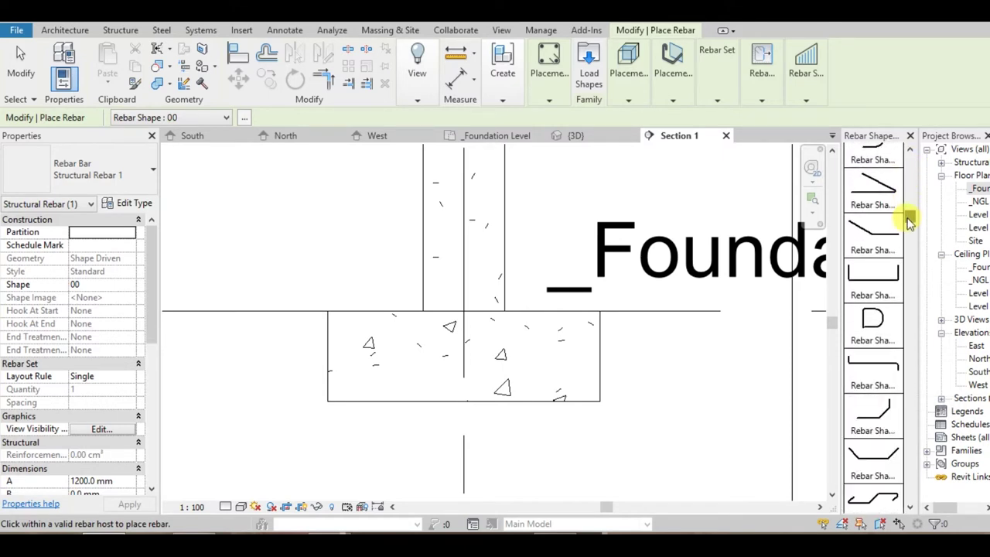
pyautogui.click(874, 284)
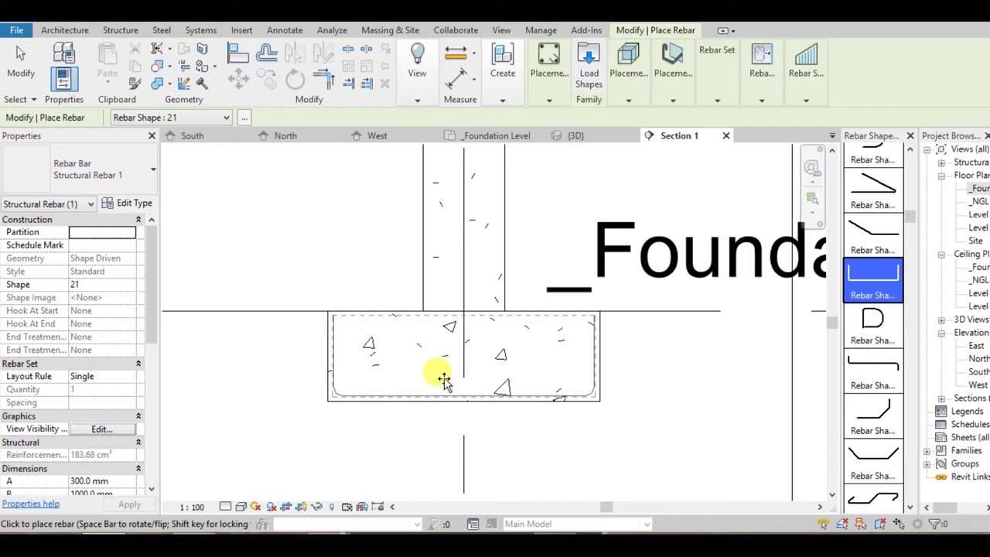
pyautogui.click(130, 377)
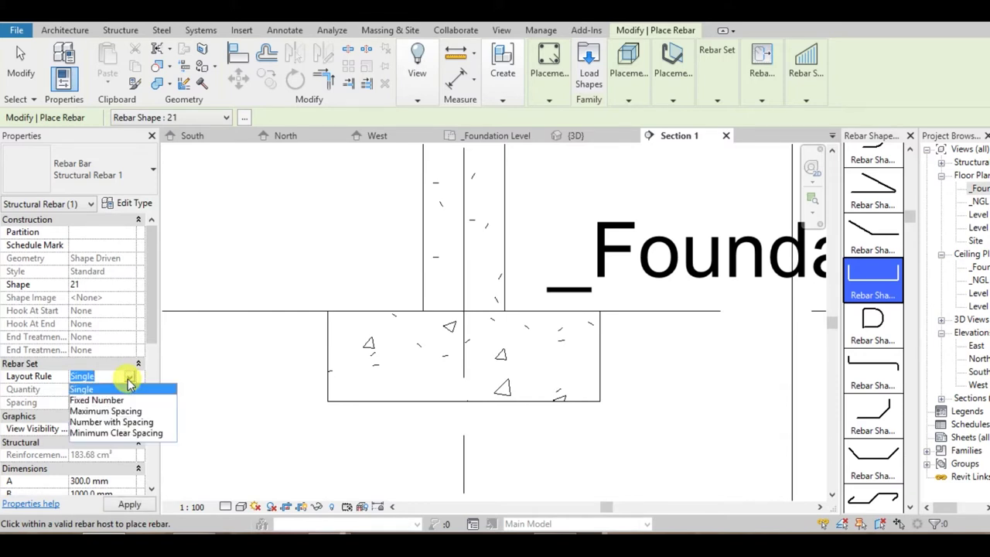
pyautogui.click(124, 433)
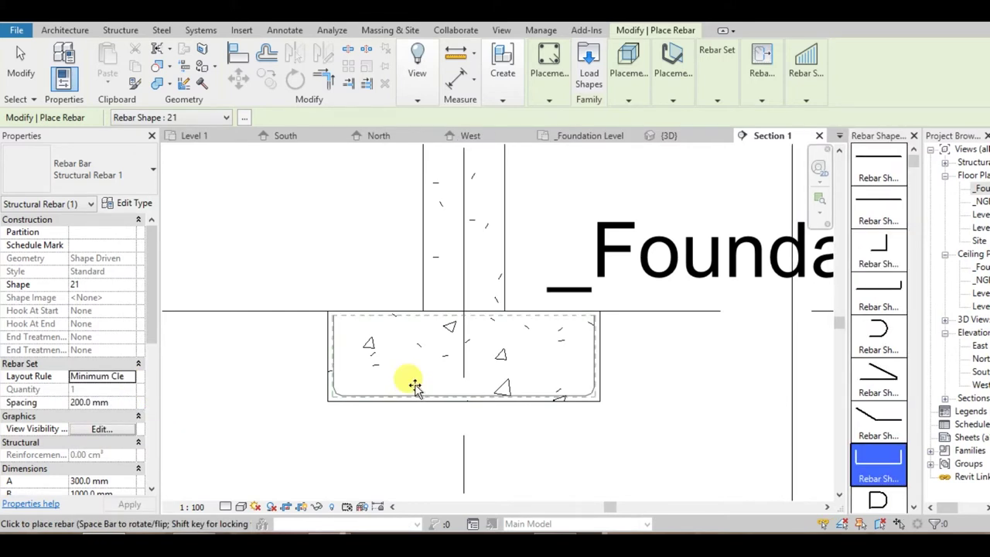
pyautogui.click(495, 395)
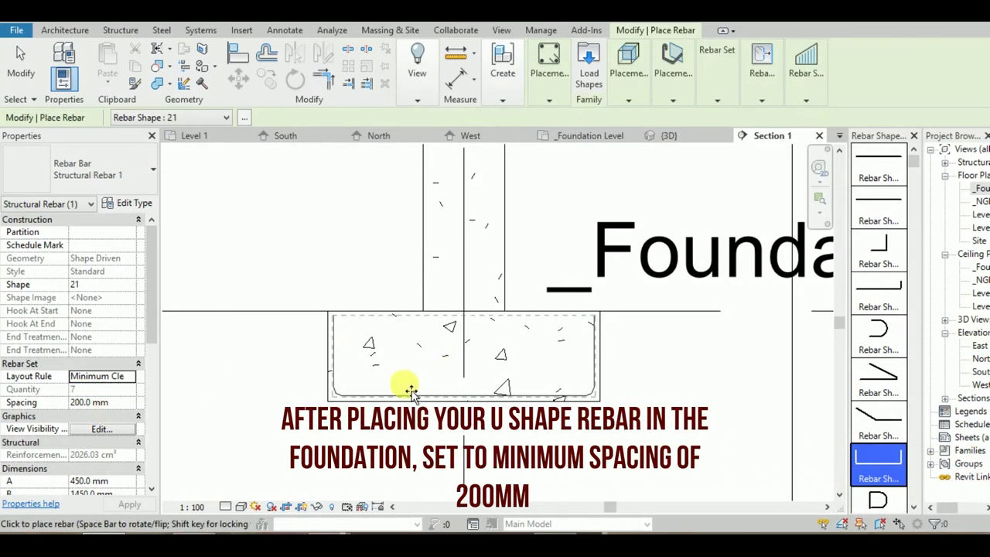
pyautogui.moveTo(393, 429); pyautogui.dragTo(387, 404, button='middle')
pyautogui.click(115, 430)
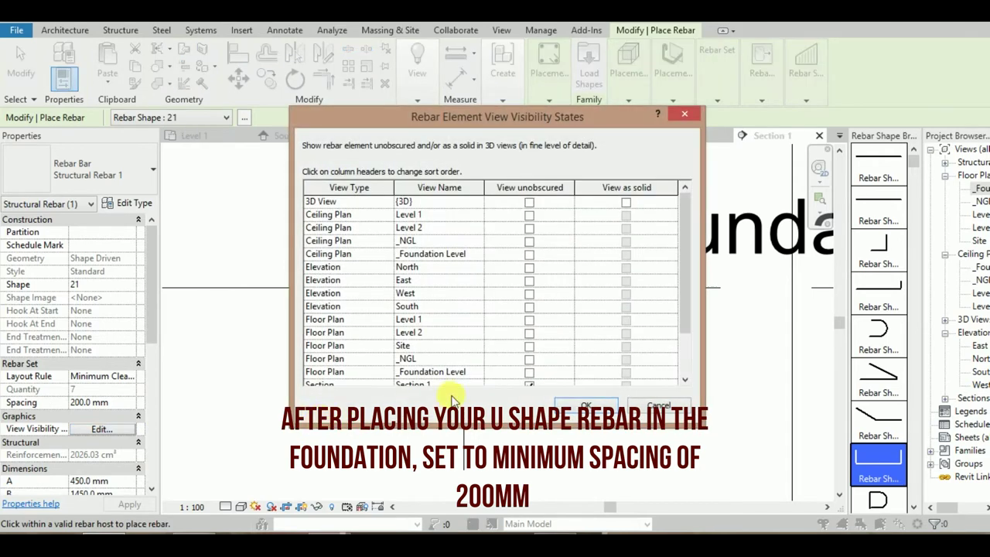
# - Make the rebar unobscured and solid in {3D}, and set the section to Fine detail
pyautogui.click(625, 202)
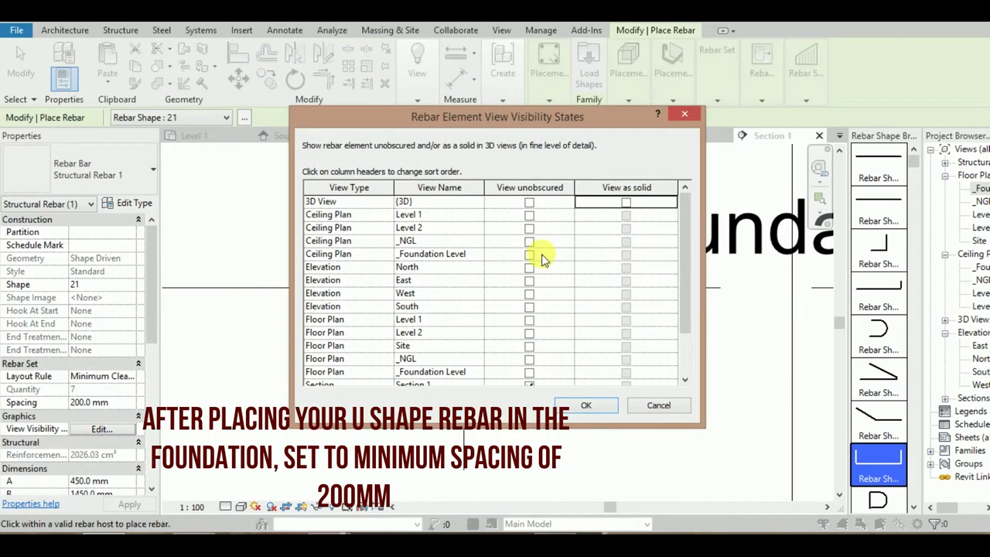
pyautogui.click(529, 202)
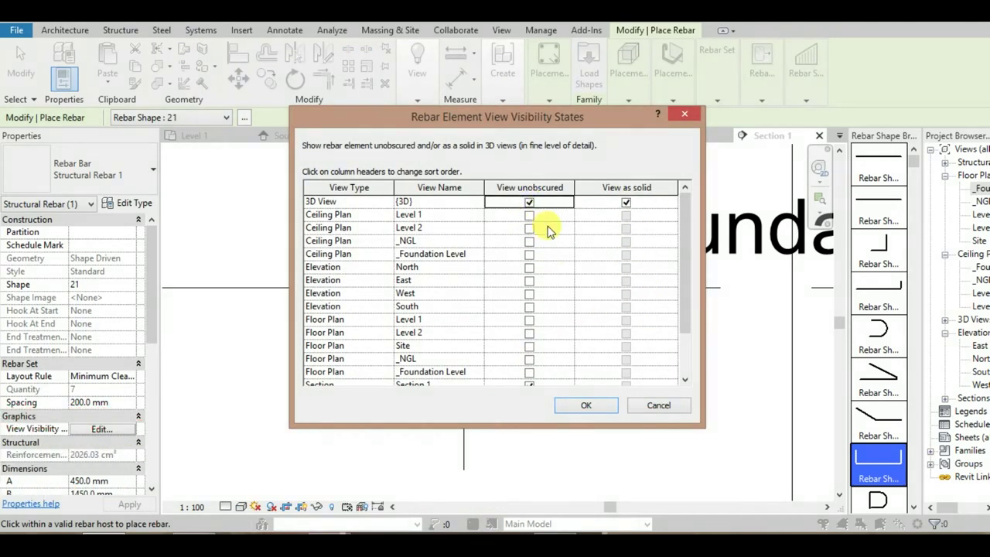
pyautogui.click(602, 418)
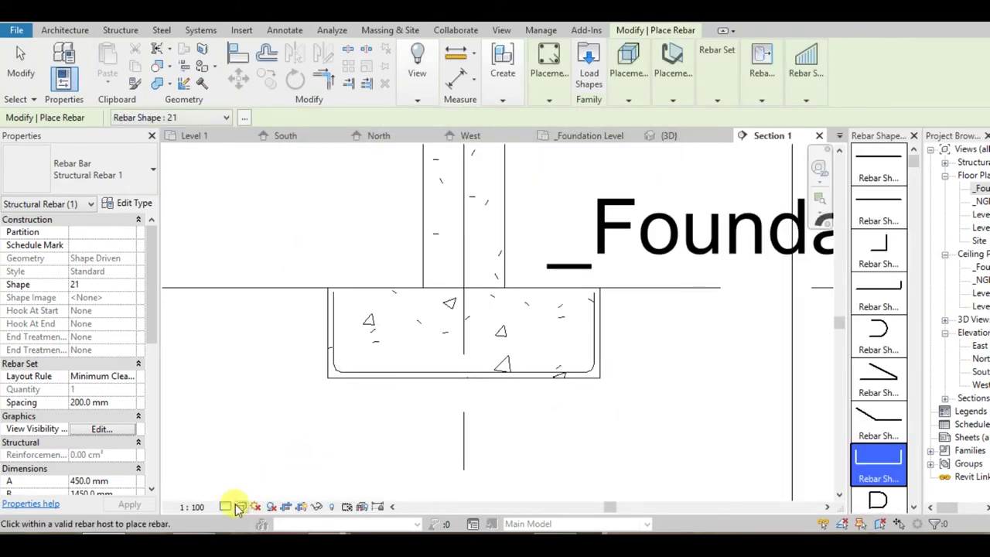
pyautogui.click(222, 509)
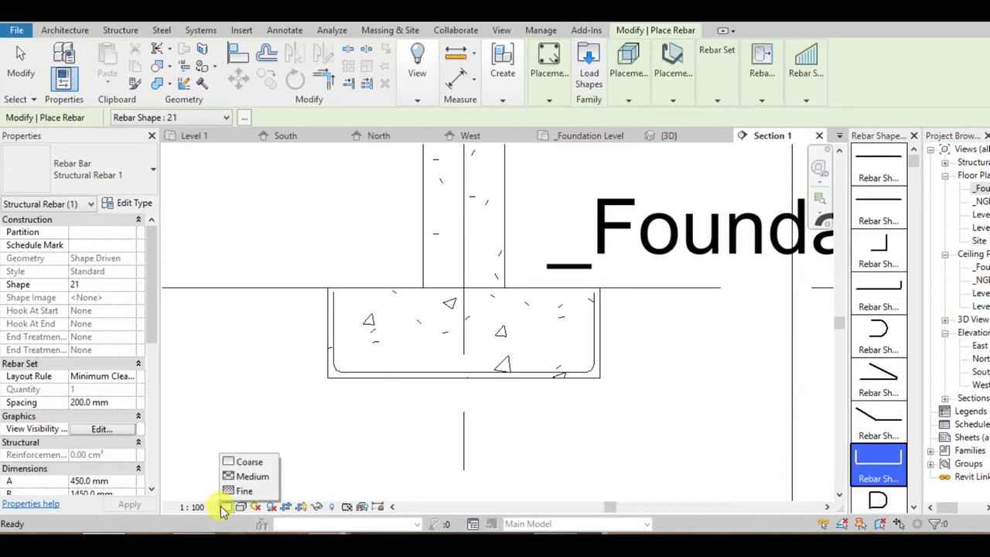
pyautogui.click(246, 488)
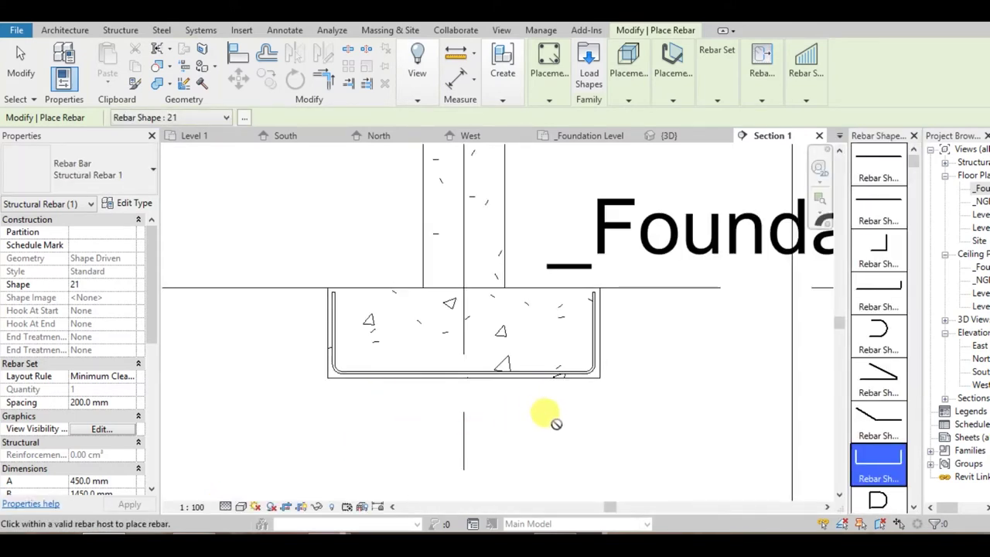
# - In the 3D view, orbit around the footing and select it
pyautogui.click(669, 135)
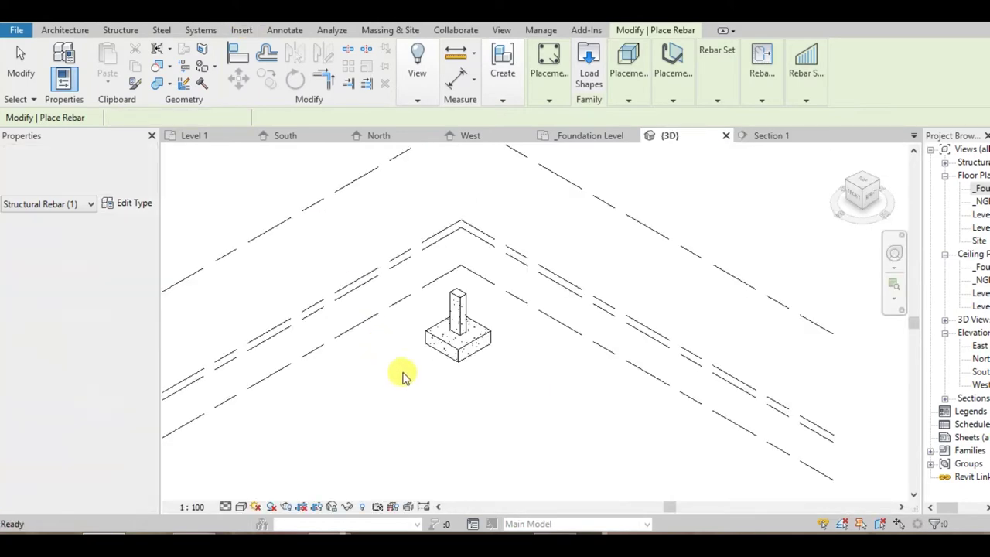
pyautogui.keyDown('shift'); pyautogui.moveTo(393, 389); pyautogui.dragTo(575, 367, button='middle'); pyautogui.keyUp('shift')
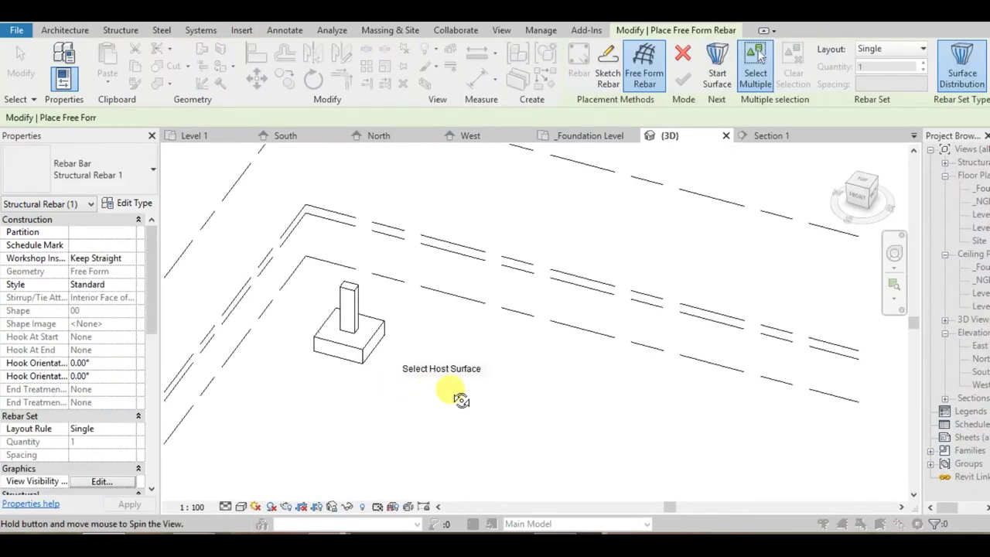
pyautogui.scroll(2, 541, 358)
pyautogui.scroll(3, 523, 352)
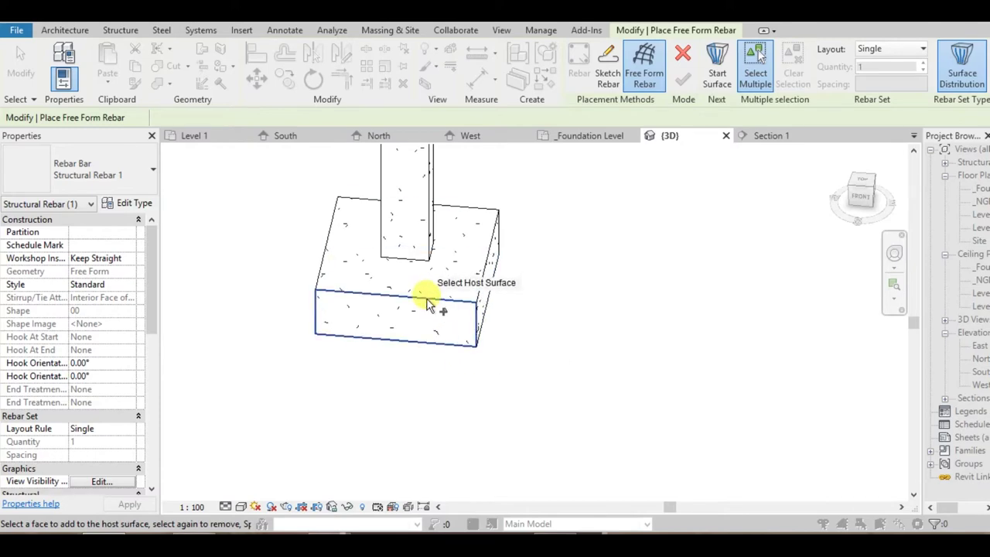
pyautogui.click(452, 329)
pyautogui.click(442, 298)
pyautogui.moveTo(363, 376)
pyautogui.keyDown('shift'); pyautogui.mouseDown(button='middle')
pyautogui.moveTo(556, 363)
pyautogui.moveTo(663, 331)
pyautogui.mouseUp(button='middle'); pyautogui.keyUp('shift')
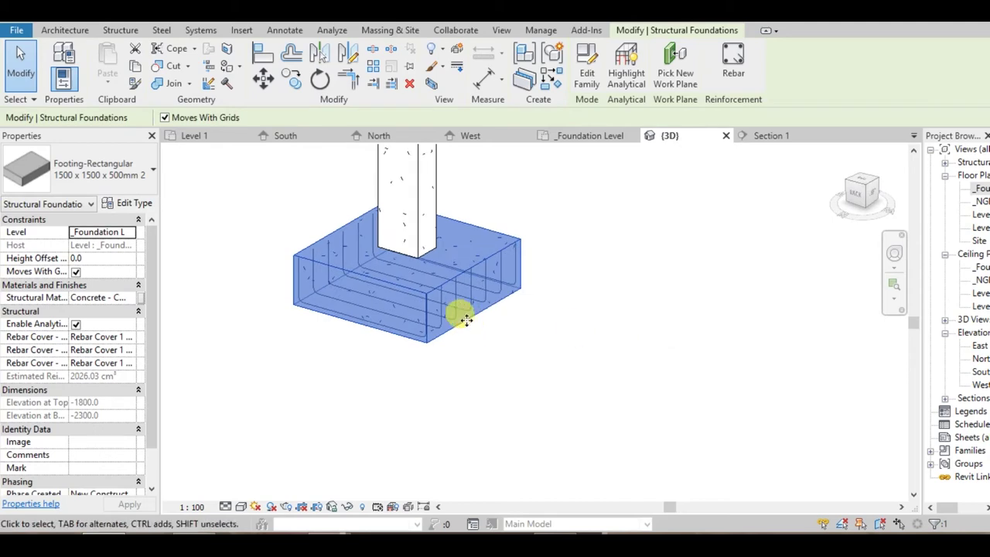
pyautogui.scroll(3, 526, 359)
pyautogui.scroll(-1, 300, 442)
# - Set the 3D view to Fine detail with a Wireframe visual style
pyautogui.click(225, 505)
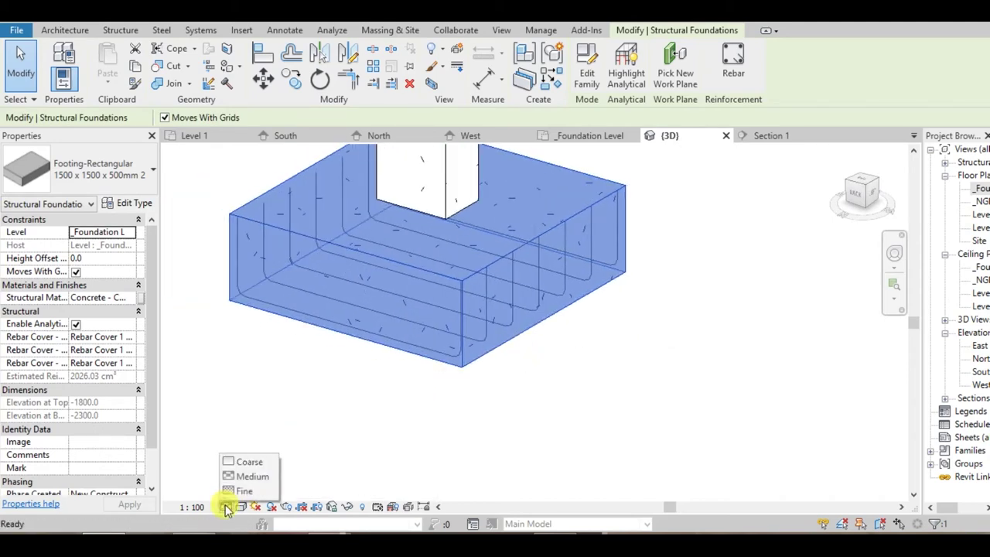
pyautogui.click(236, 490)
pyautogui.click(338, 433)
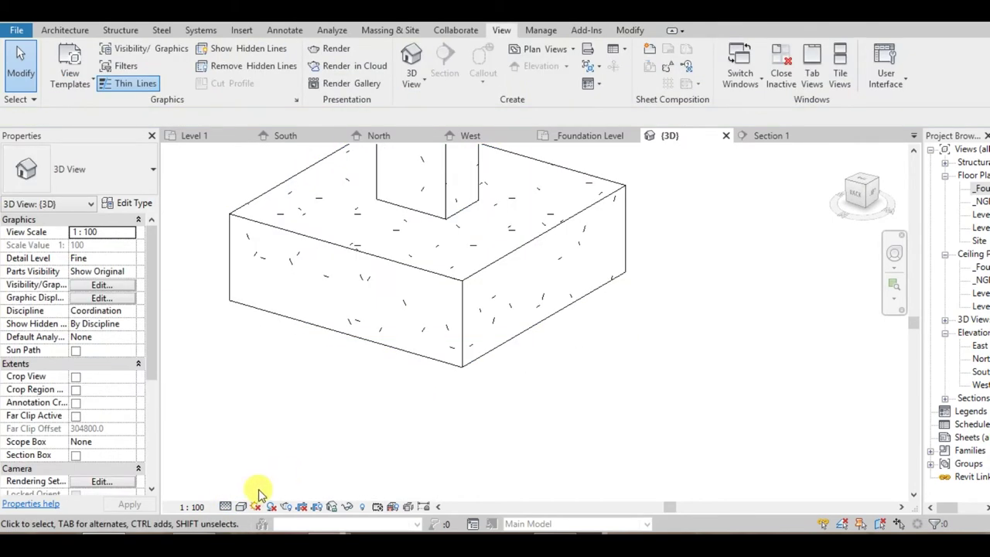
pyautogui.click(242, 507)
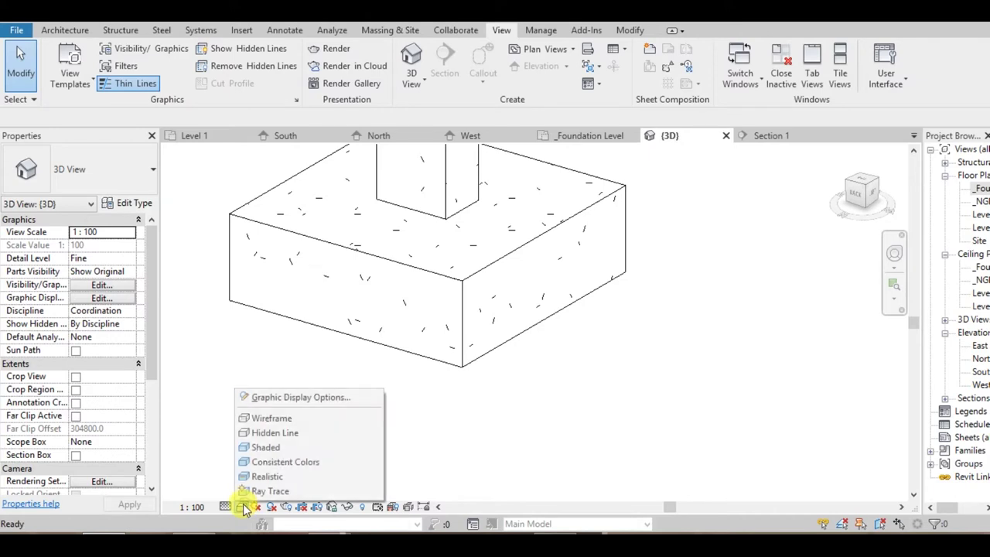
pyautogui.click(264, 419)
pyautogui.keyDown('shift'); pyautogui.moveTo(354, 407); pyautogui.dragTo(371, 406, button='middle'); pyautogui.keyUp('shift')
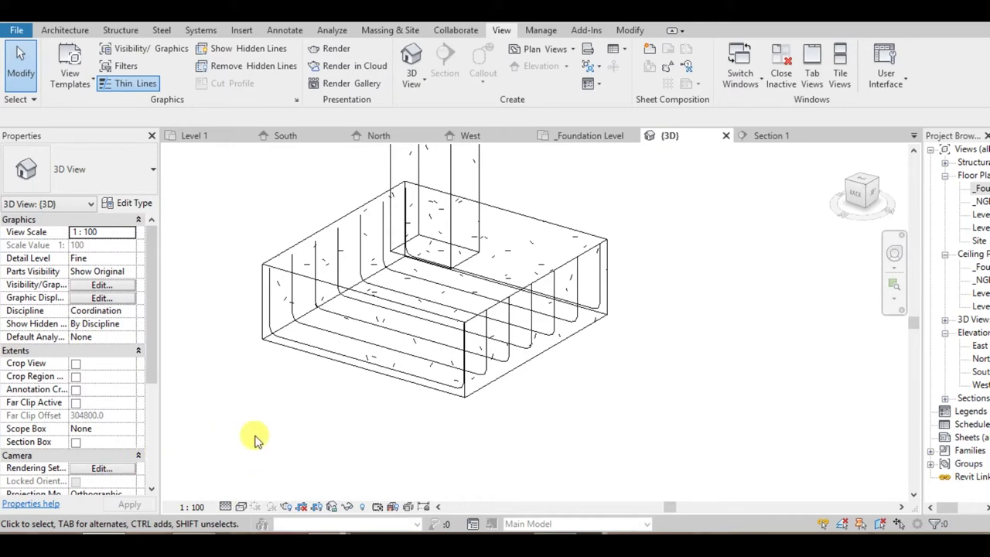
pyautogui.click(127, 284)
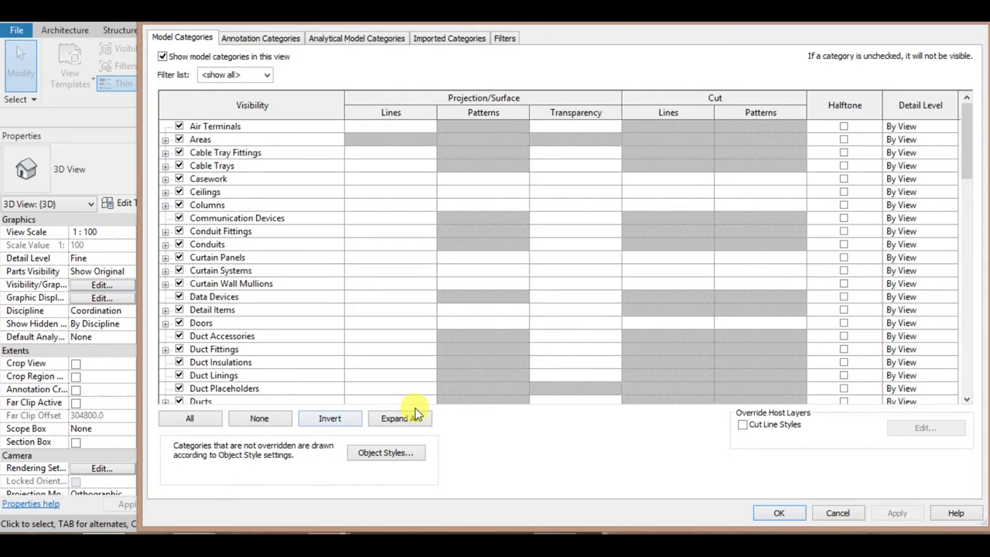
# - Set the U-shaped rebar set to View unobscured and View as solid in {3D}
pyautogui.press('Escape')
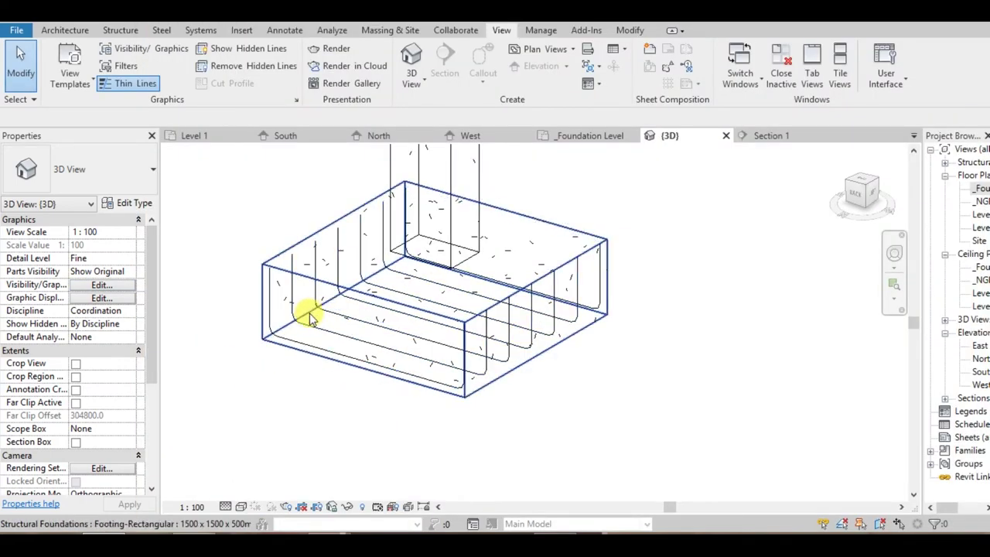
pyautogui.click(306, 325)
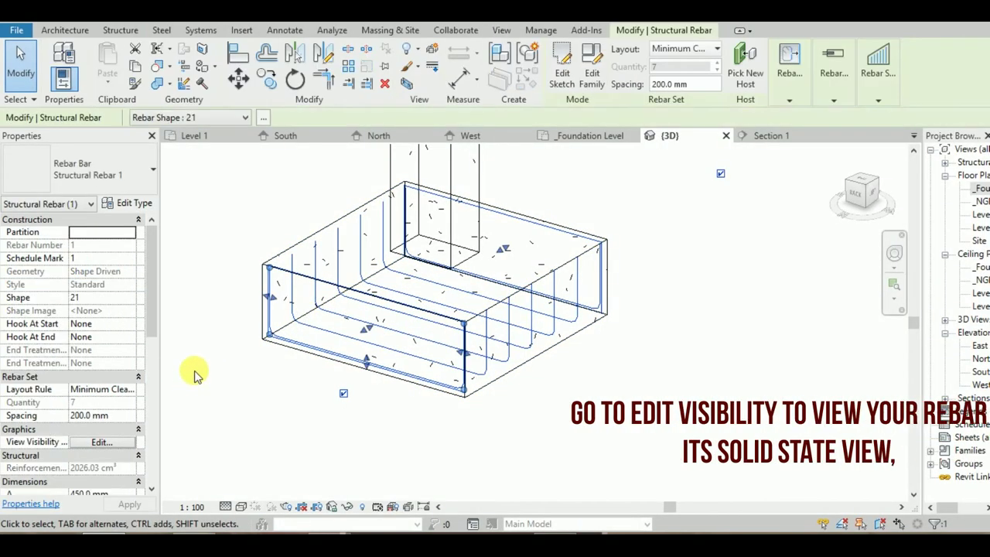
pyautogui.click(101, 443)
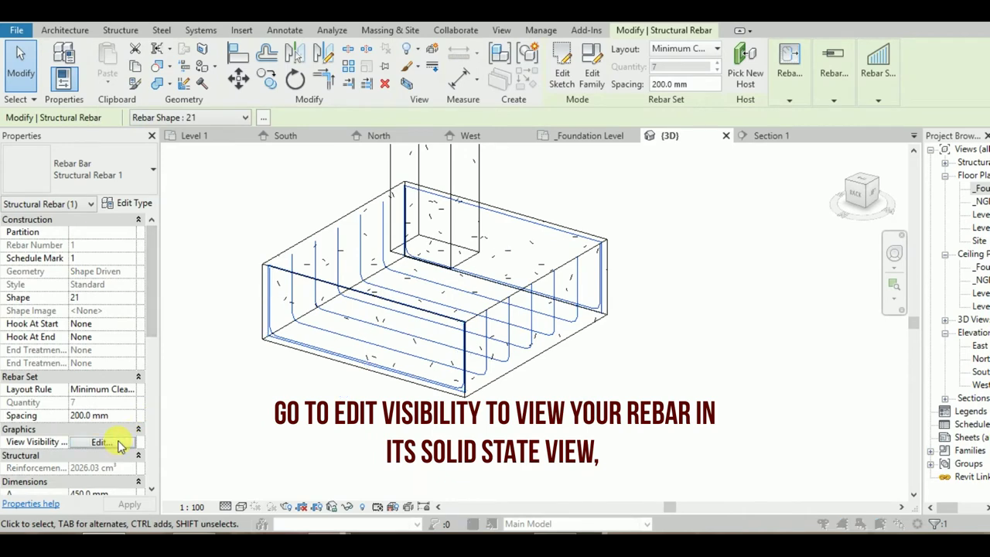
pyautogui.click(531, 201)
pyautogui.click(627, 203)
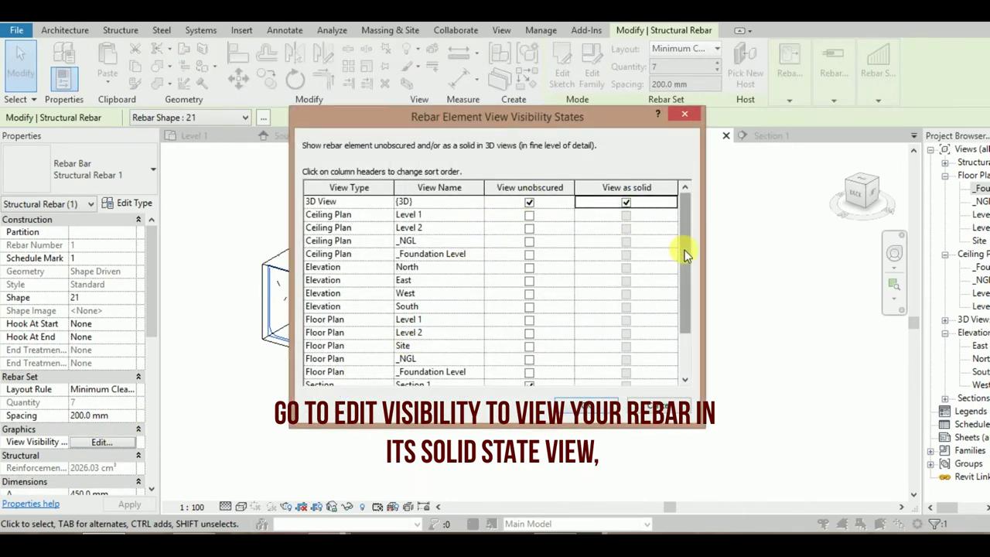
pyautogui.moveTo(685, 249); pyautogui.dragTo(685, 289)
pyautogui.click(585, 406)
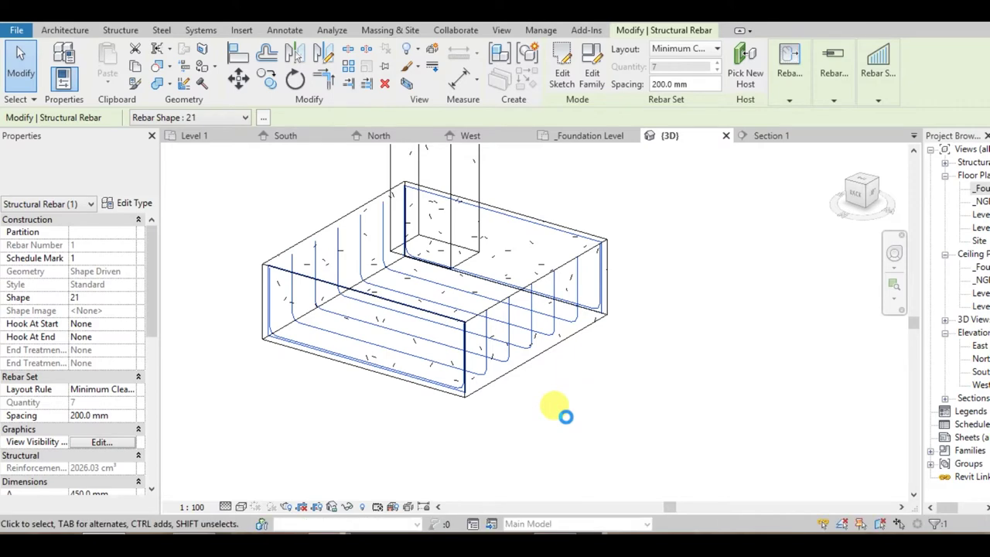
# - Orbit the footing toward a front view to see the solid bars
pyautogui.click(478, 436)
pyautogui.click(365, 413)
pyautogui.moveTo(398, 427)
pyautogui.keyDown('shift'); pyautogui.mouseDown(button='middle')
pyautogui.moveTo(437, 436)
pyautogui.moveTo(314, 380)
pyautogui.moveTo(745, 321)
pyautogui.mouseUp(button='middle'); pyautogui.keyUp('shift')
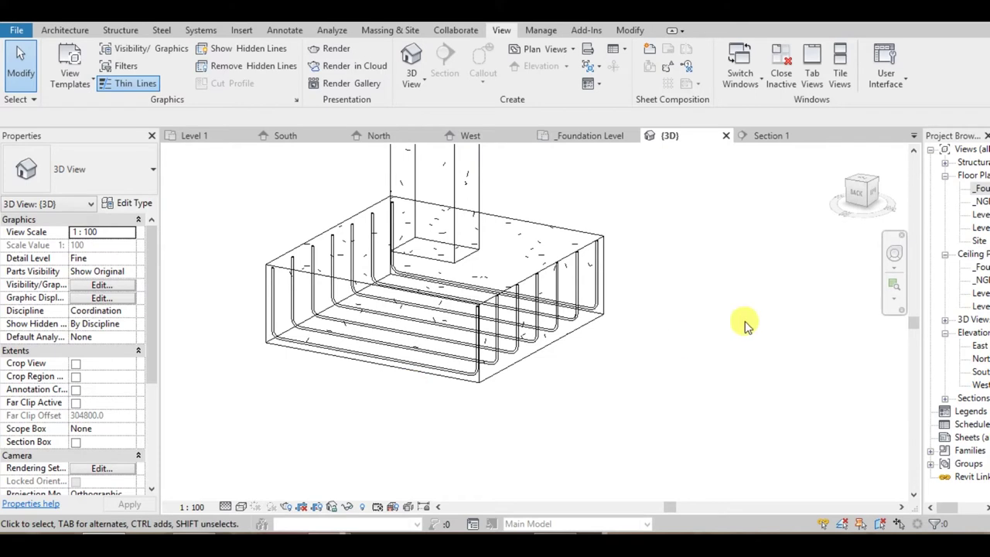
# - Widen the Project Browser and open the South elevation, zoomed in on the footing
pyautogui.doubleClick(980, 191)
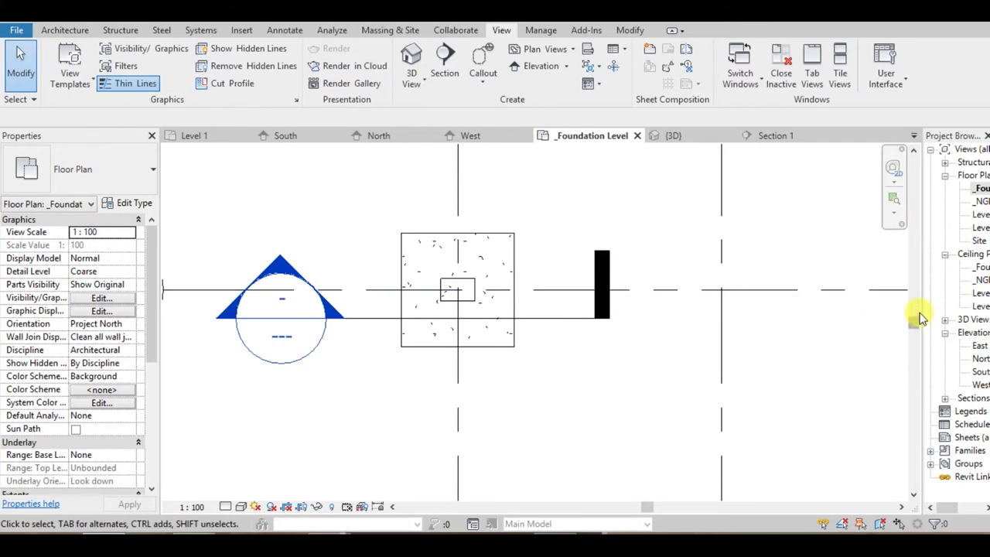
pyautogui.moveTo(921, 298); pyautogui.dragTo(840, 307)
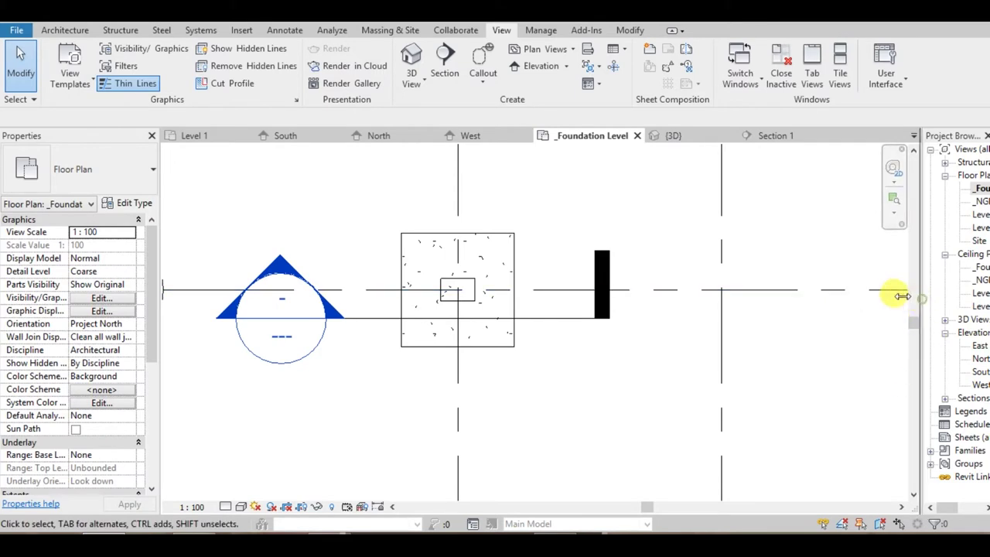
pyautogui.doubleClick(903, 373)
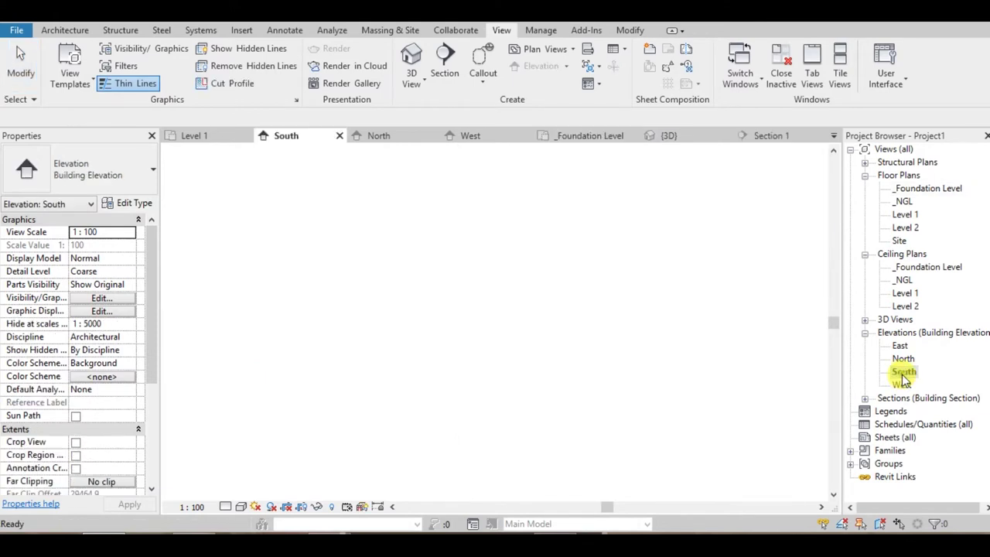
pyautogui.scroll(3, 441, 346)
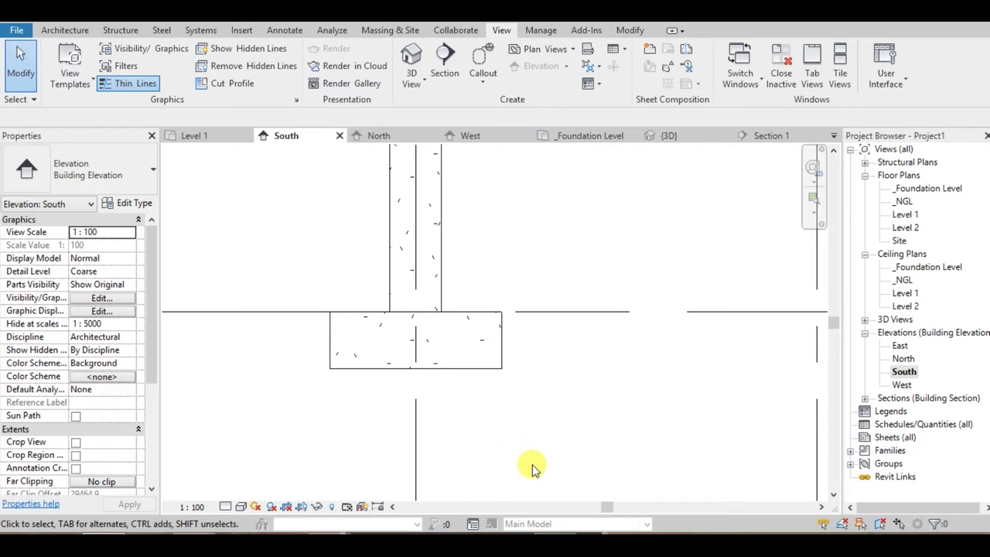
# - Add a new rebar cover setting named Foundation Cover with a 75 mm distance
pyautogui.click(471, 392)
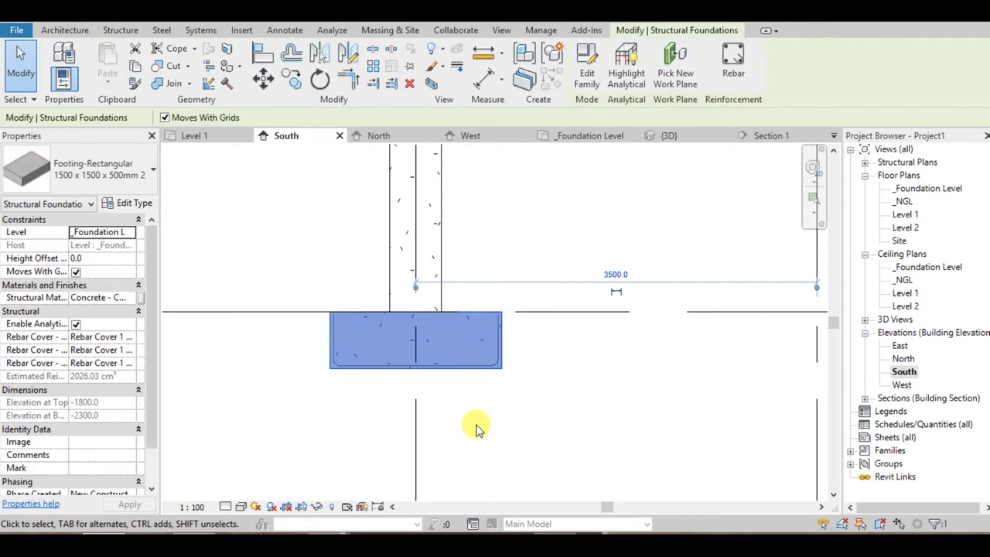
pyautogui.click(160, 31)
pyautogui.click(120, 31)
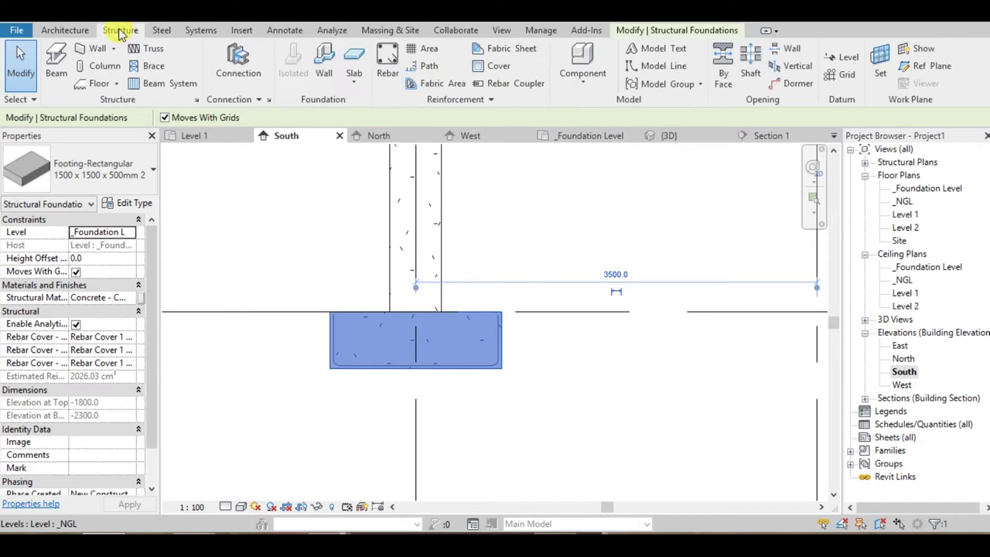
pyautogui.click(492, 65)
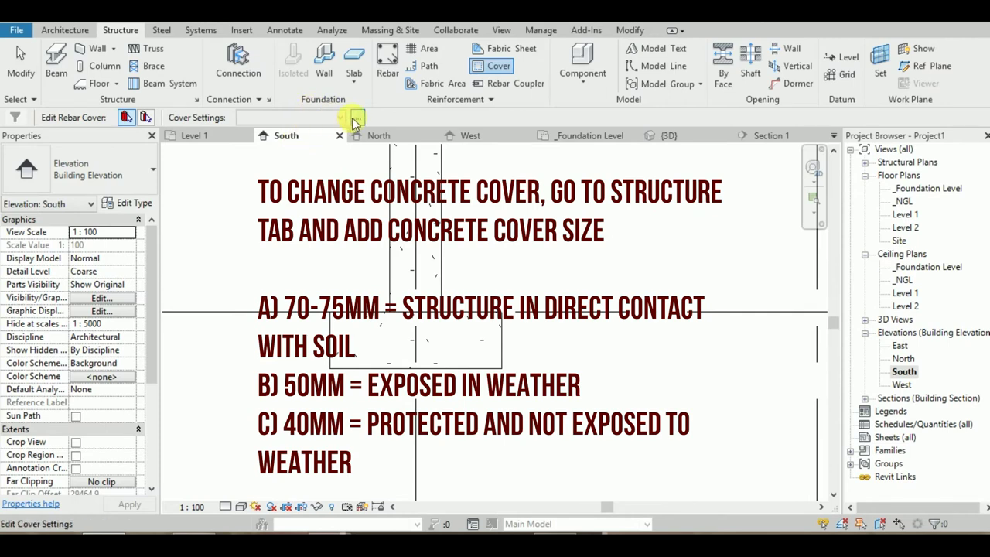
pyautogui.click(356, 118)
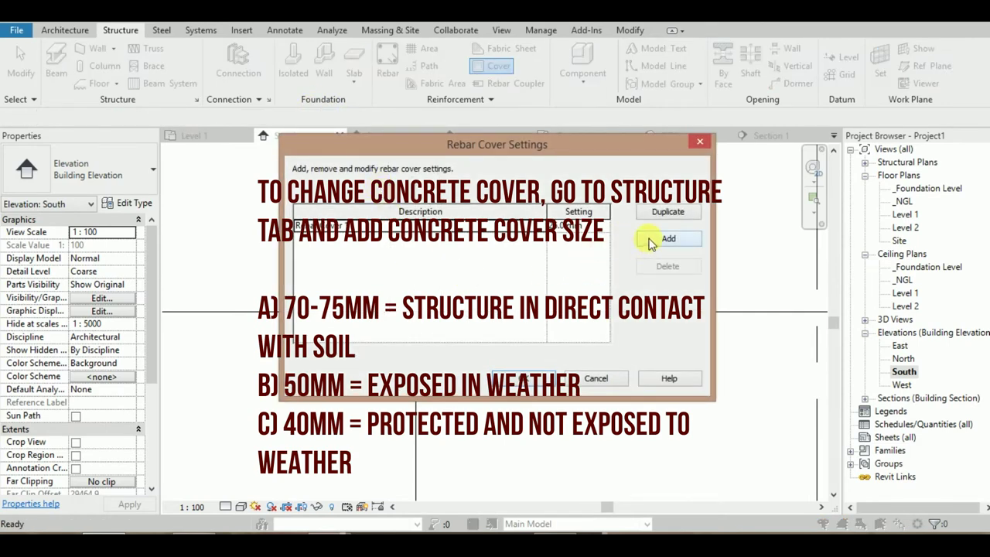
pyautogui.click(649, 244)
pyautogui.doubleClick(395, 240)
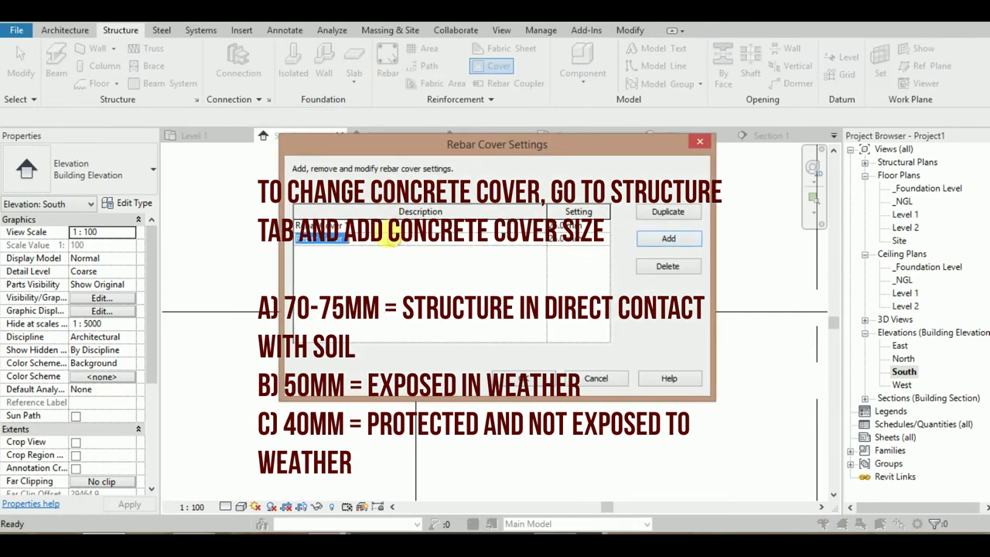
pyautogui.write('Foundation Cover')
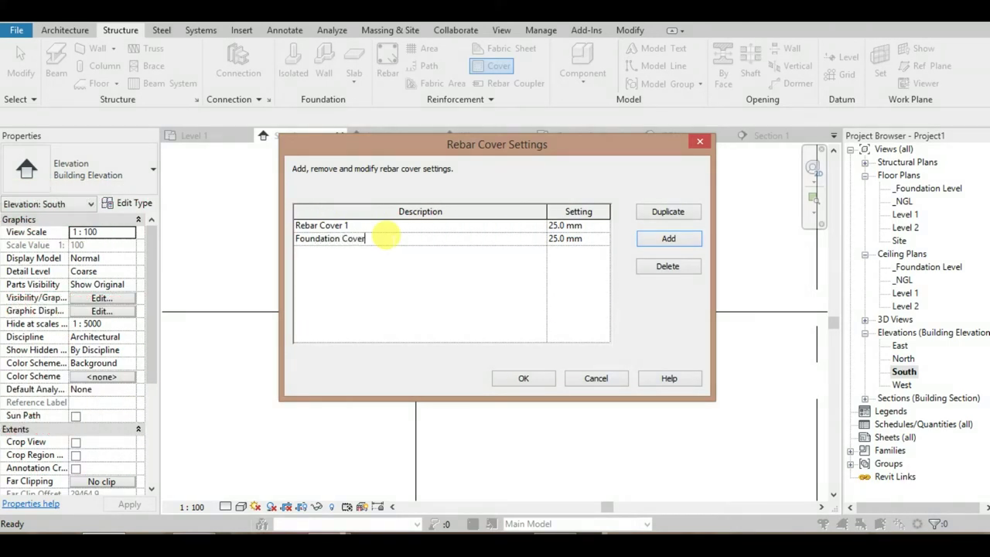
pyautogui.click(555, 240)
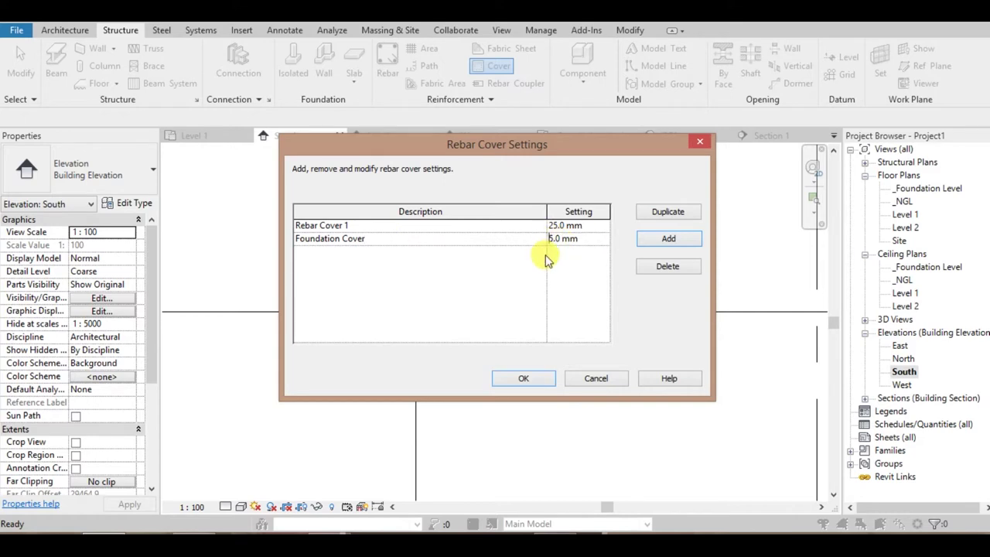
pyautogui.click(533, 379)
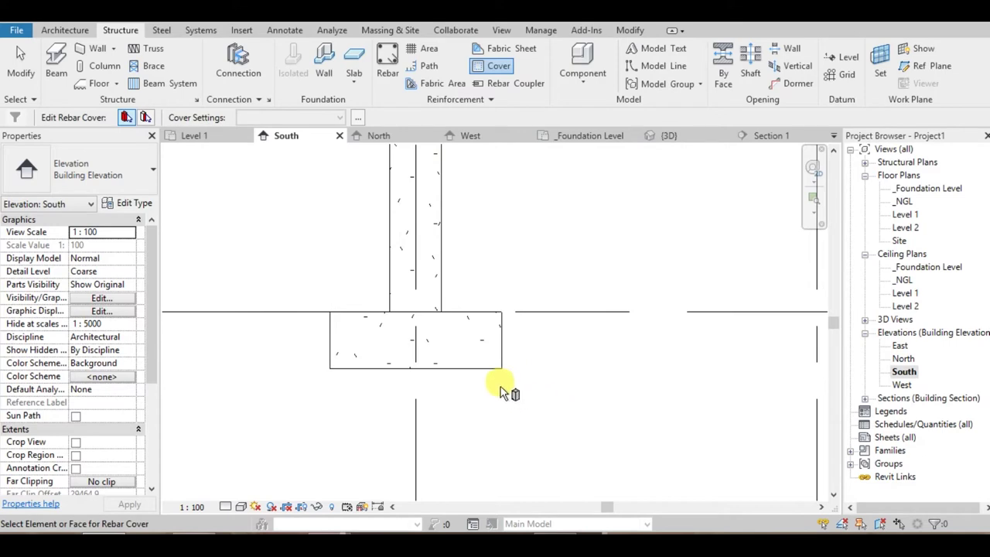
# - Apply Foundation Cover <75 mm> as the footing's rebar cover
pyautogui.click(489, 365)
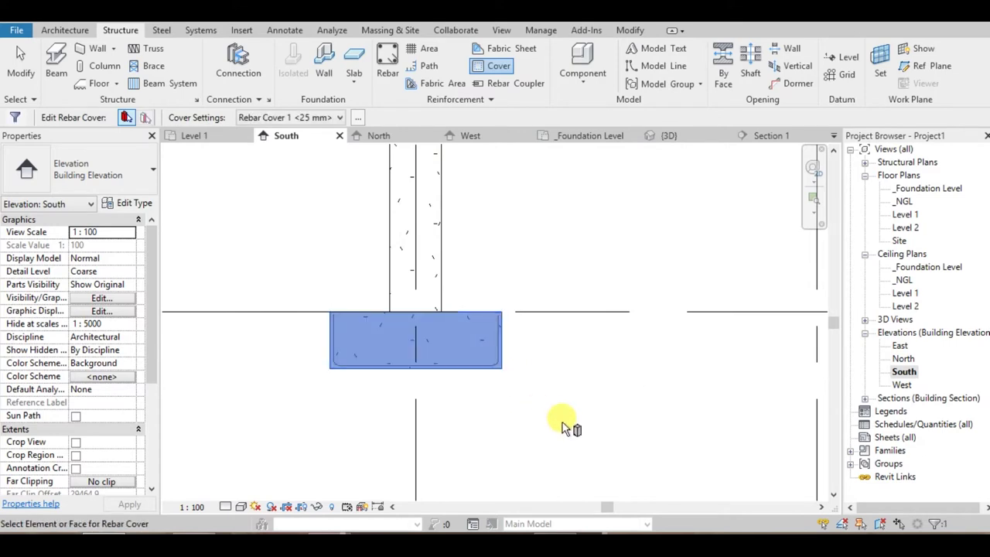
pyautogui.click(331, 120)
pyautogui.click(319, 129)
pyautogui.scroll(4, 460, 365)
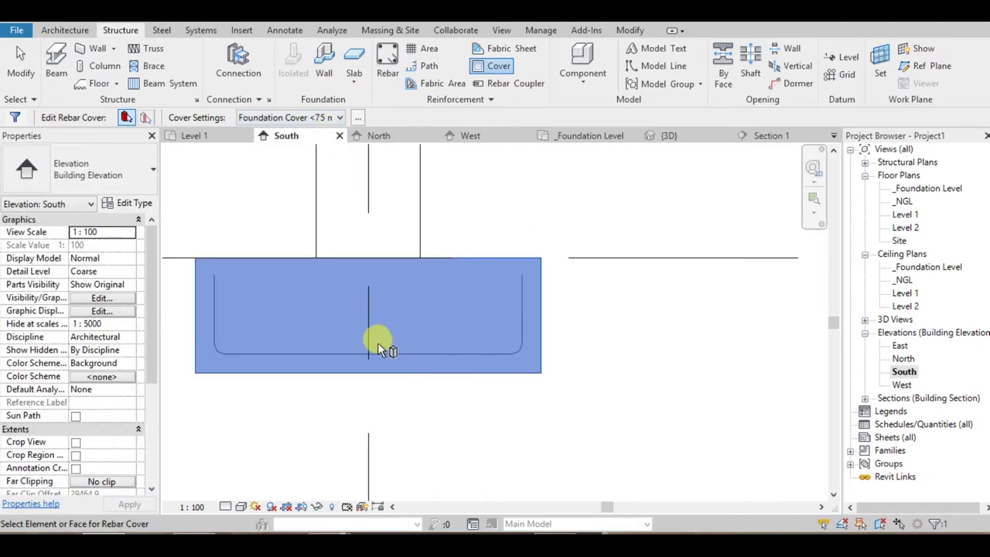
pyautogui.moveTo(379, 343); pyautogui.dragTo(534, 347, button='middle')
pyautogui.scroll(1, 577, 384)
pyautogui.click(577, 384)
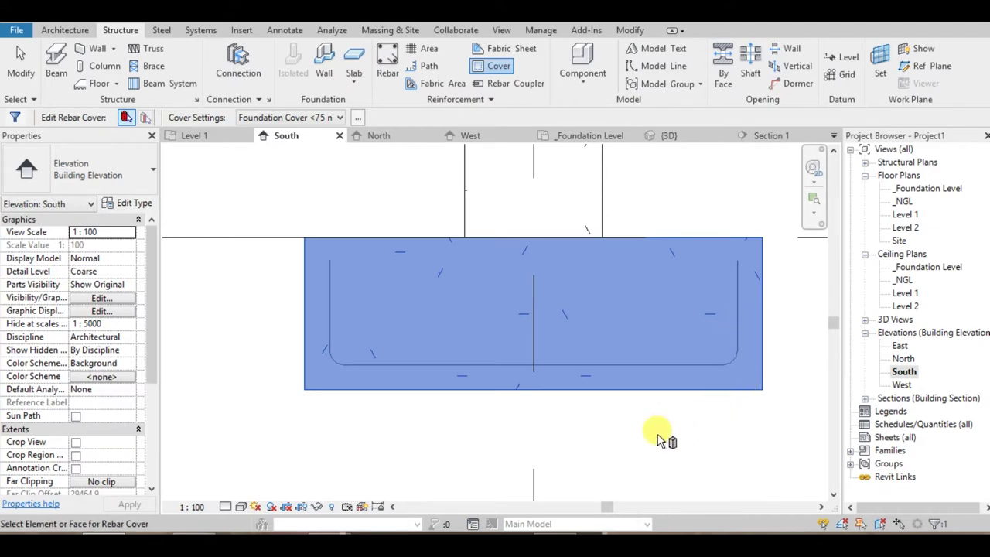
pyautogui.press('Escape')
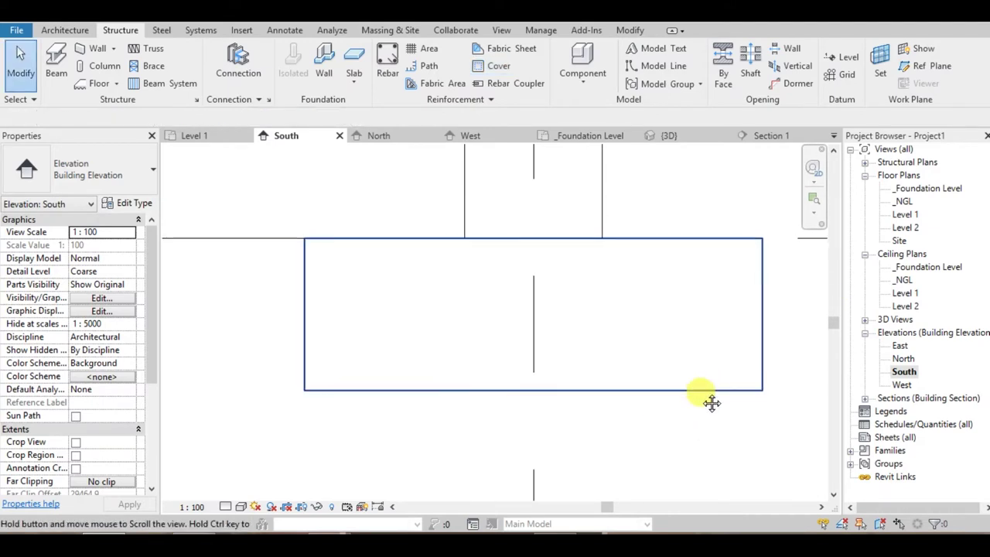
pyautogui.moveTo(703, 400); pyautogui.dragTo(696, 408, button='middle')
pyautogui.click(224, 511)
# - Set the South elevation to Fine detail and Hidden Line visual style
pyautogui.click(247, 490)
pyautogui.click(241, 506)
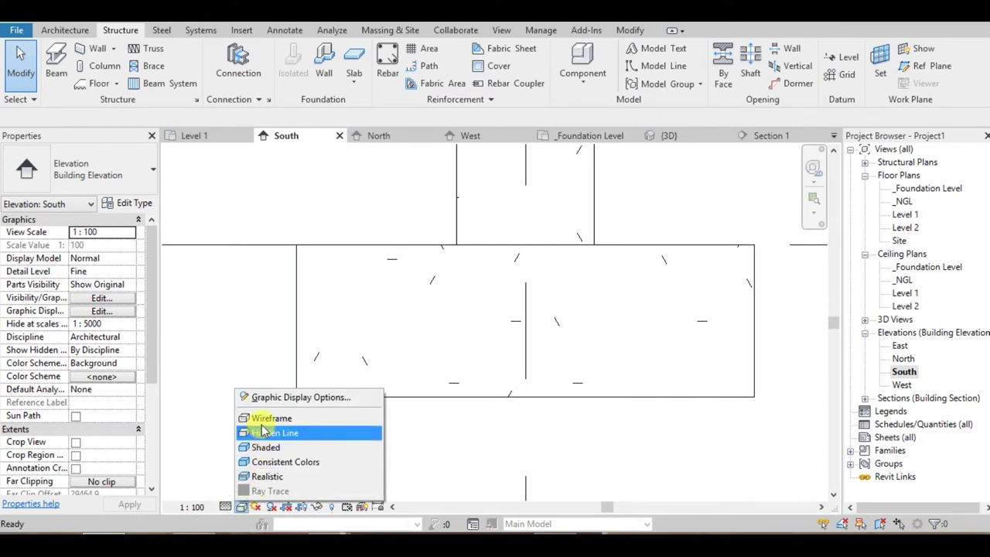
pyautogui.click(274, 432)
pyautogui.scroll(1, 380, 441)
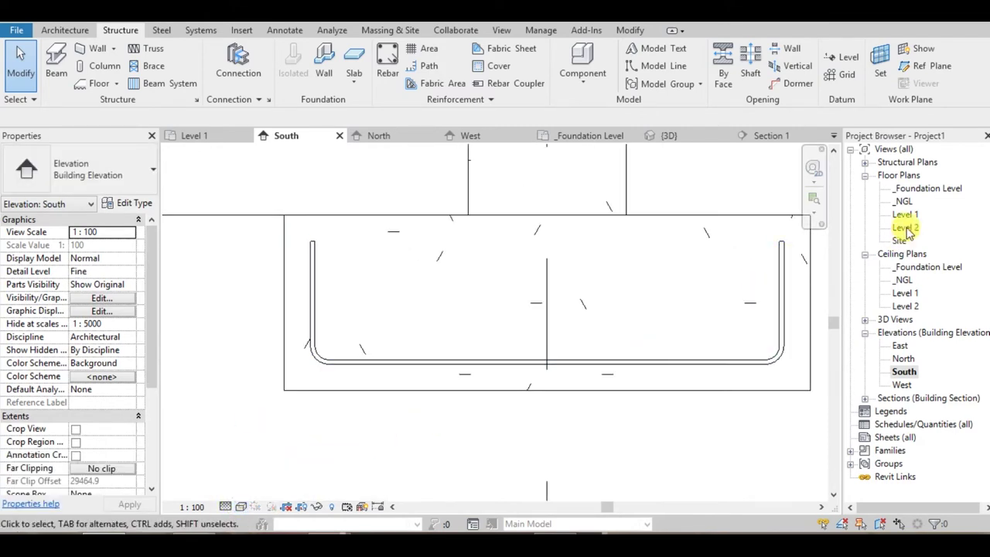
# - Set the _Foundation Level plan to Fine detail and Wireframe so the rebar shows
pyautogui.doubleClick(925, 188)
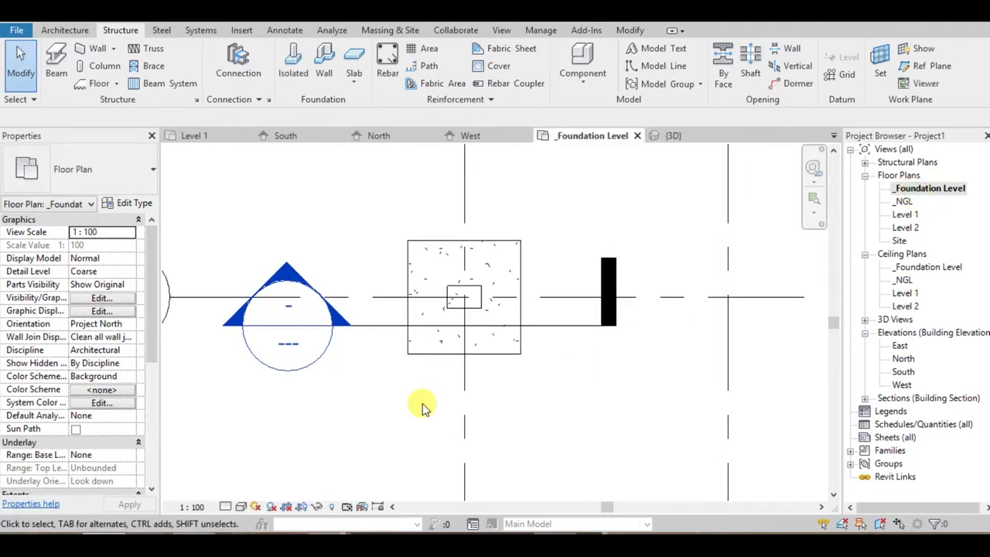
pyautogui.click(226, 507)
pyautogui.click(229, 492)
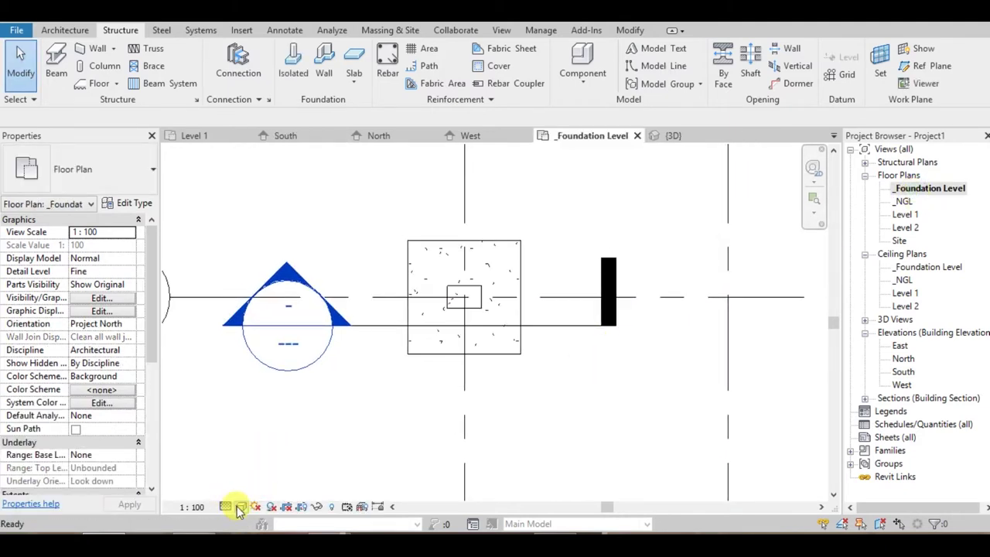
pyautogui.click(242, 507)
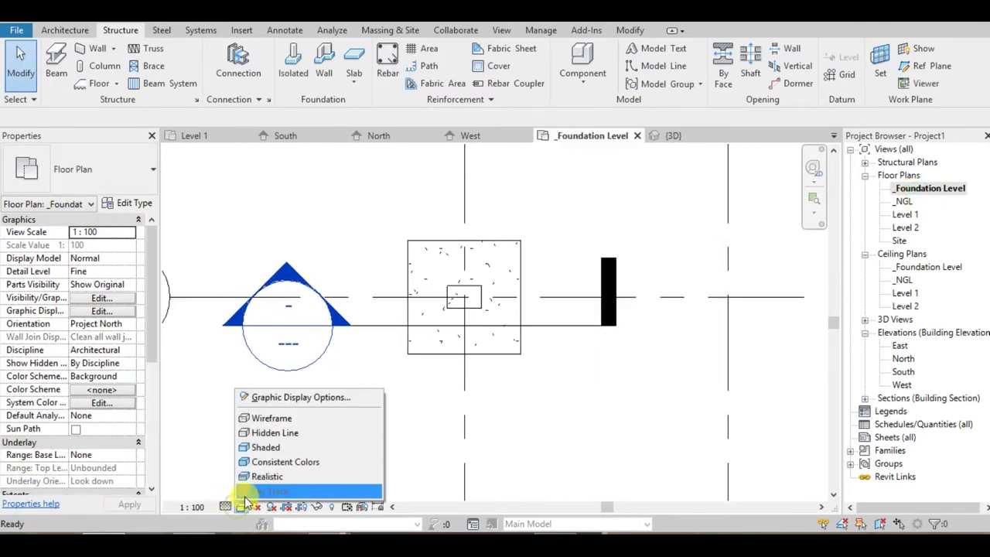
pyautogui.click(263, 419)
pyautogui.scroll(1, 415, 347)
pyautogui.scroll(1, 430, 349)
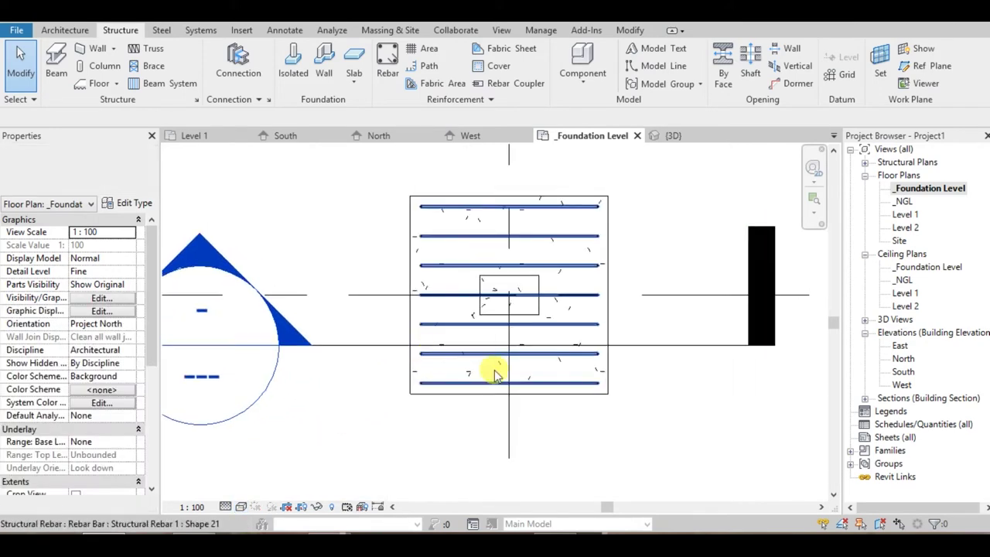
pyautogui.scroll(-2, 495, 364)
pyautogui.click(501, 31)
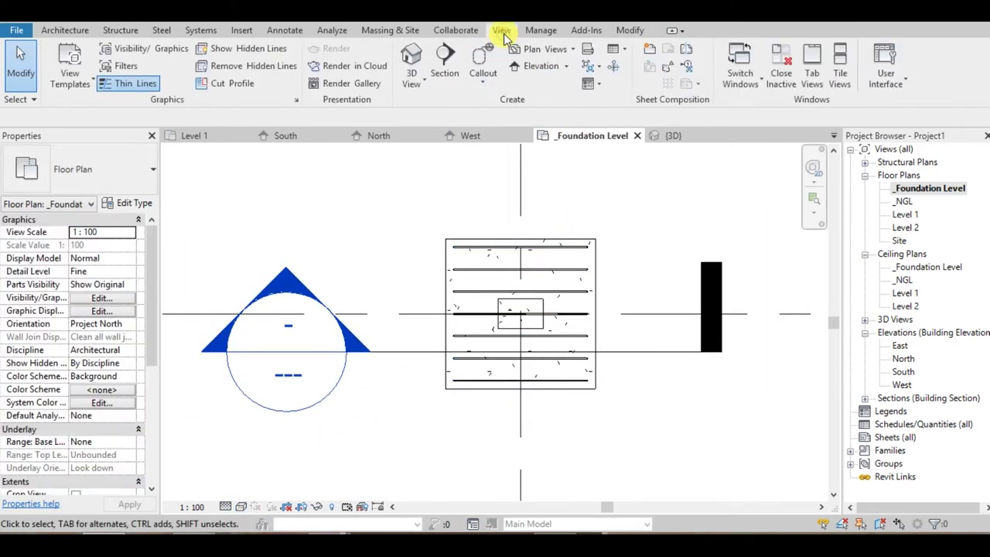
# - Cut a second section from above to below the footing and open the Section 2 view
pyautogui.click(445, 64)
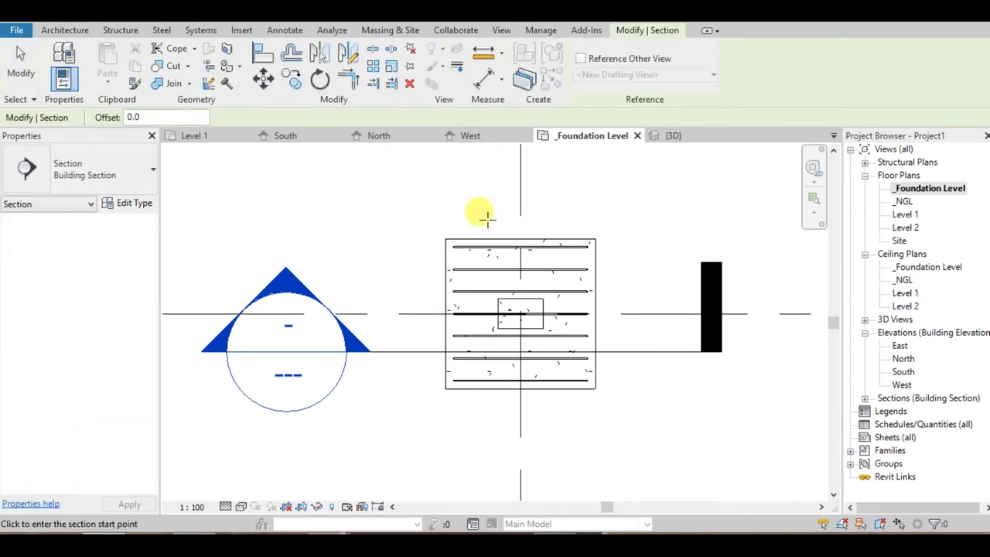
pyautogui.click(485, 200)
pyautogui.scroll(-2, 475, 372)
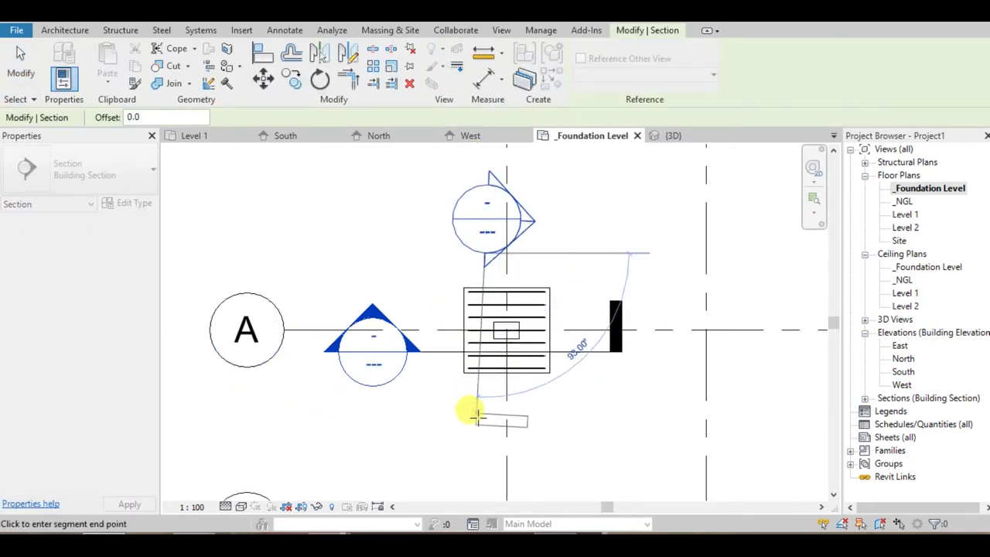
pyautogui.click(482, 399)
pyautogui.press('Escape')
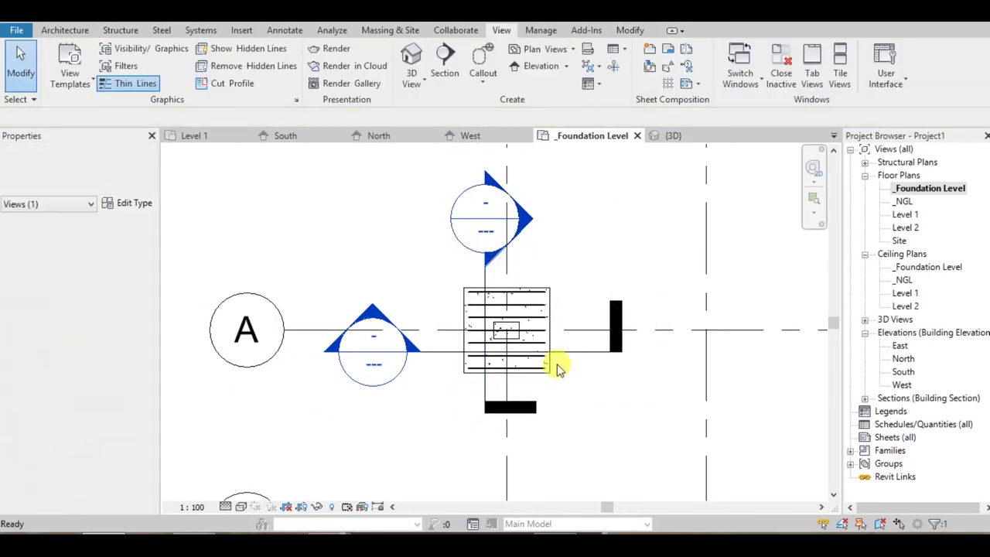
pyautogui.doubleClick(524, 229)
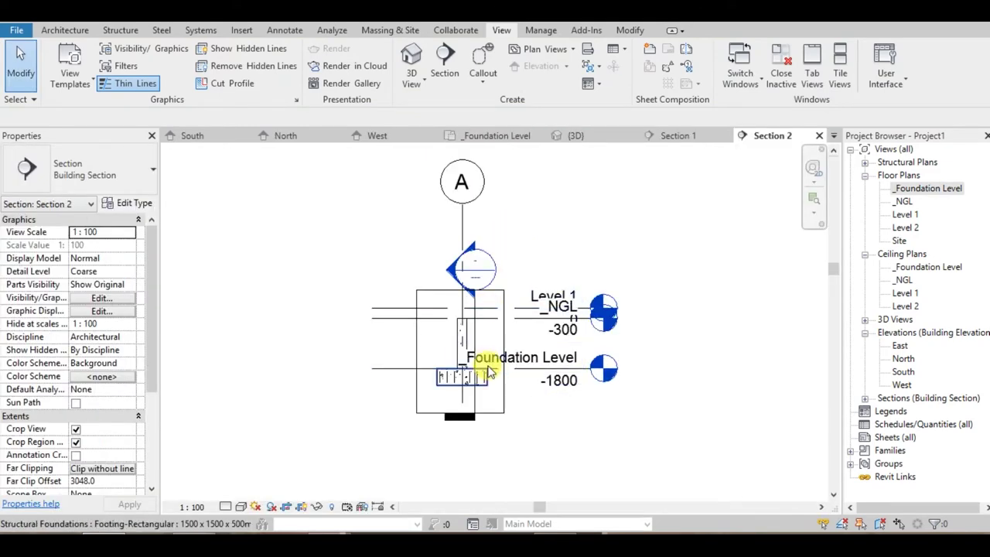
pyautogui.scroll(3, 473, 387)
pyautogui.moveTo(478, 396); pyautogui.dragTo(470, 380, button='middle')
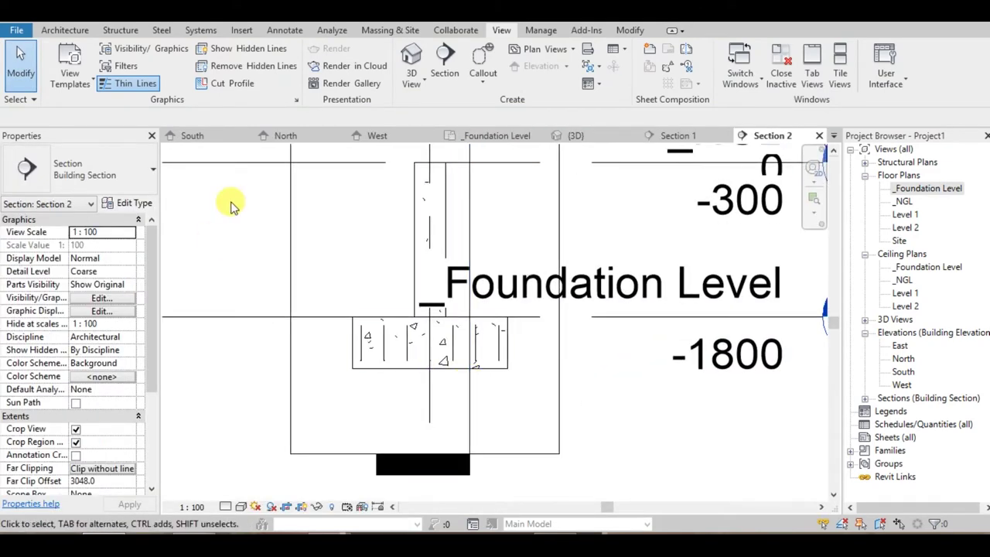
# - Place a shape 21 U-bar inside the footing in Section 2, then select the new bar
pyautogui.click(492, 377)
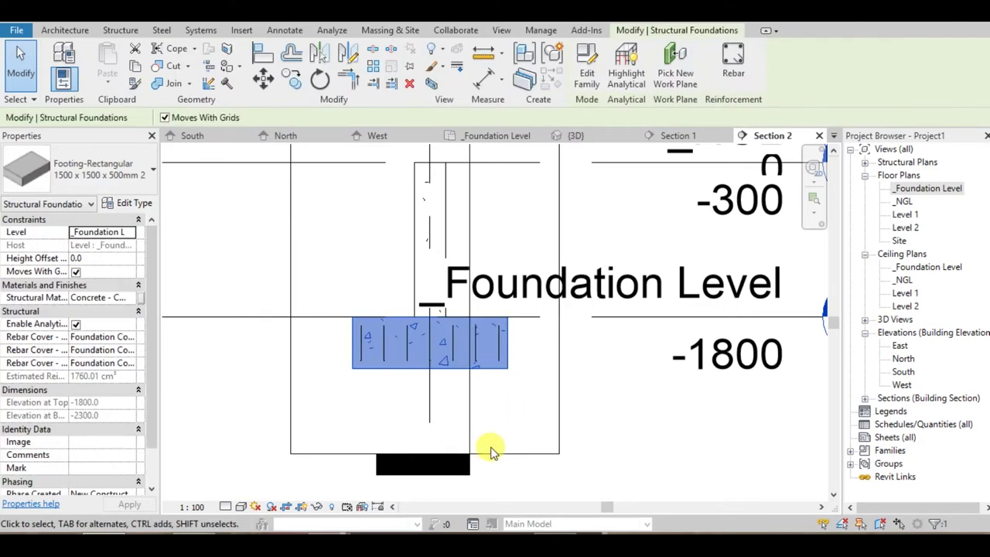
pyautogui.click(733, 77)
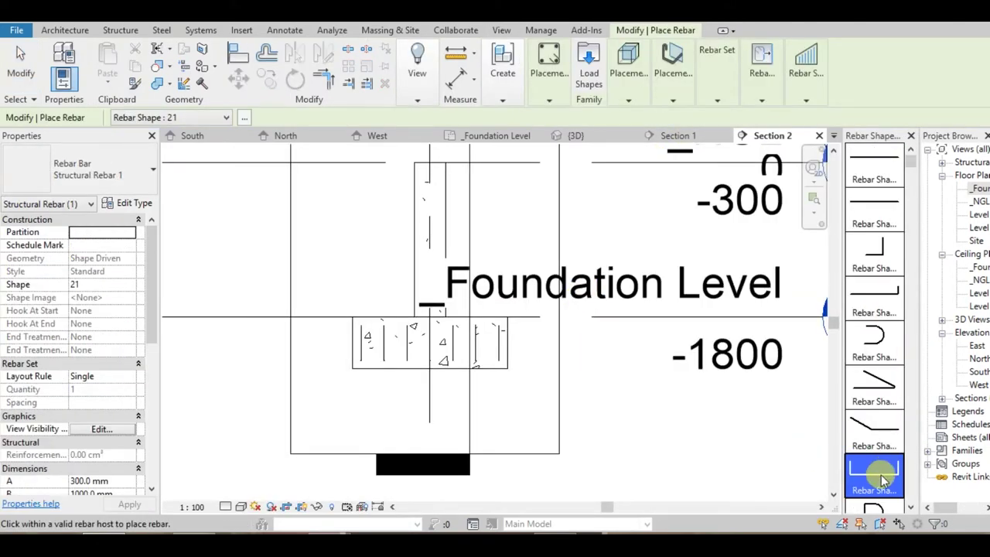
pyautogui.scroll(2, 412, 349)
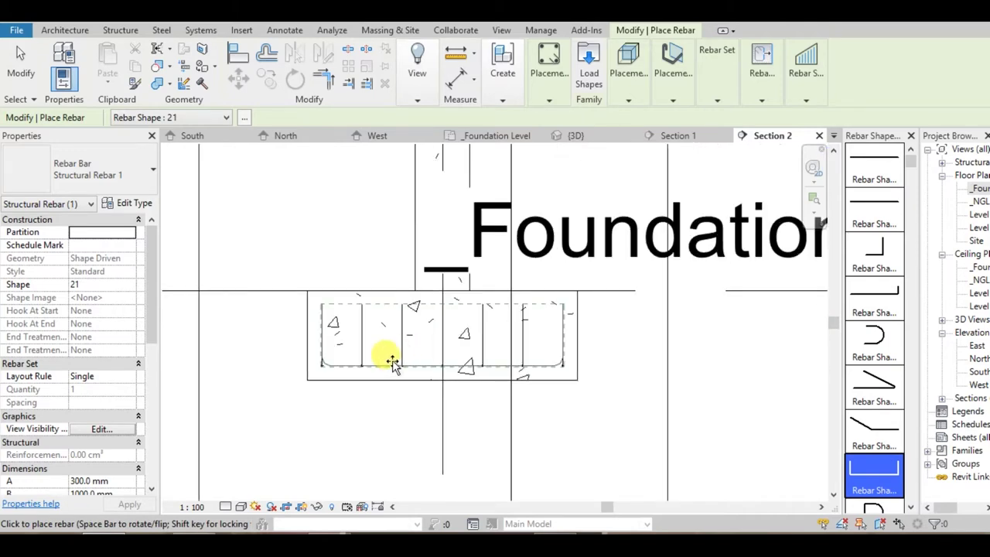
pyautogui.click(393, 362)
pyautogui.press('Escape')
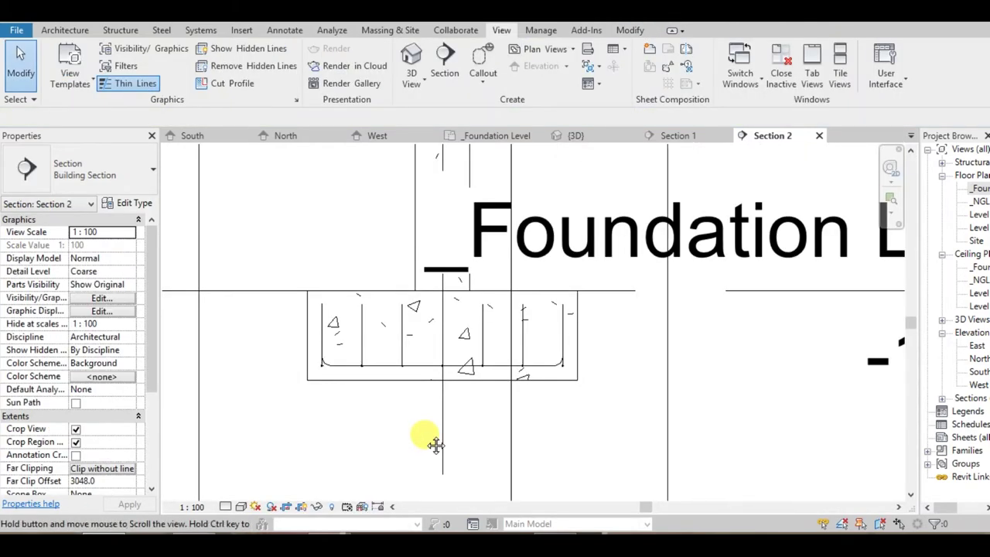
pyautogui.scroll(1, 432, 440)
pyautogui.scroll(2, 433, 430)
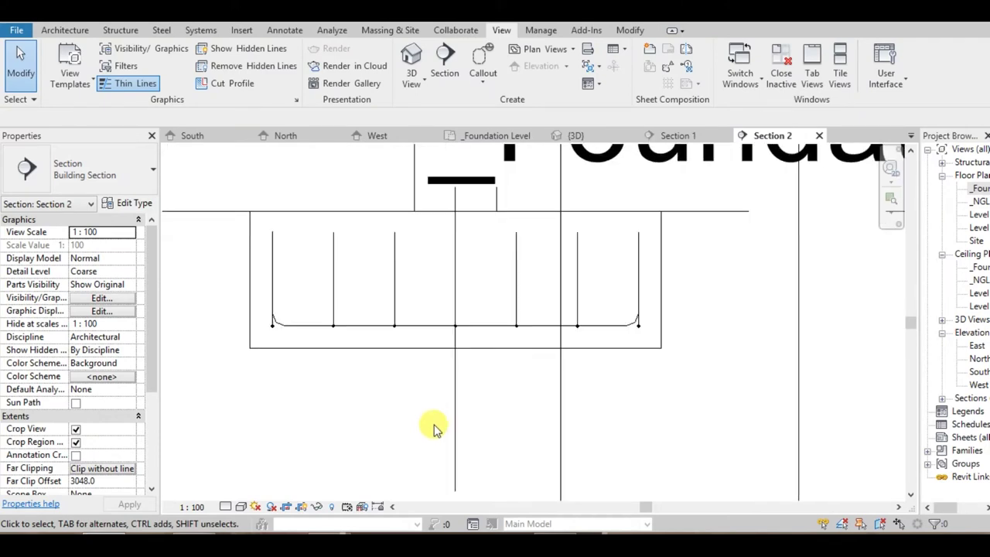
pyautogui.click(350, 331)
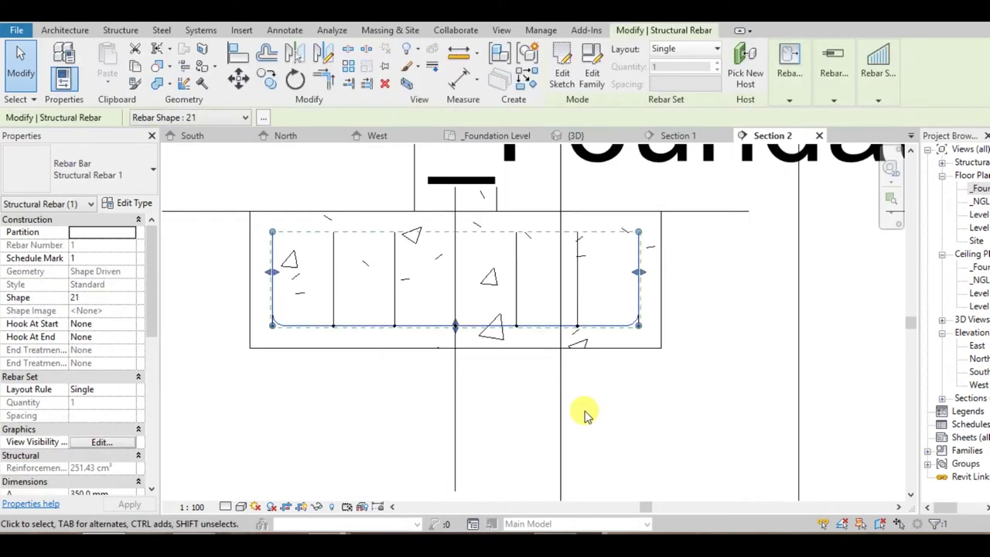
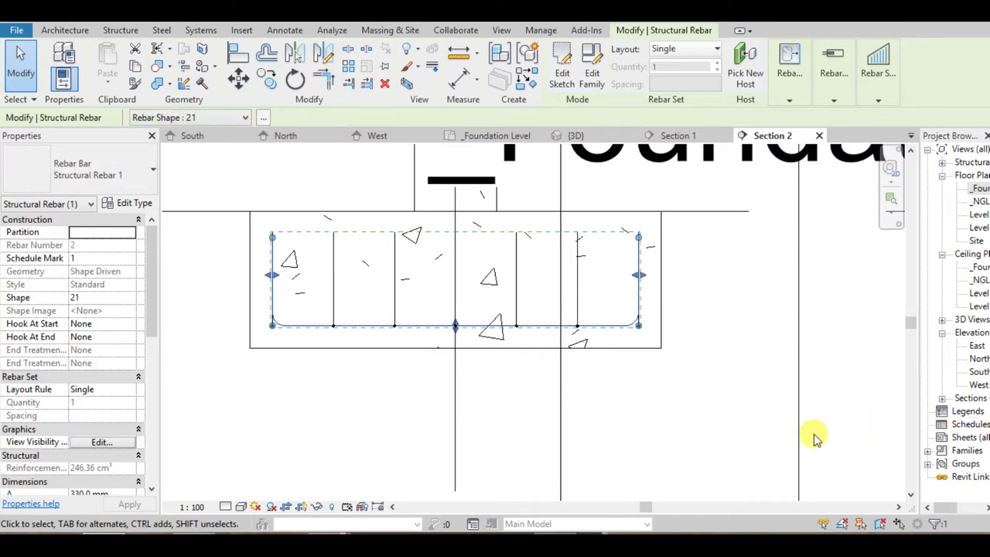
# - Select and inspect the footing's U-shaped bar in the section view, then deselect it
pyautogui.click(731, 422)
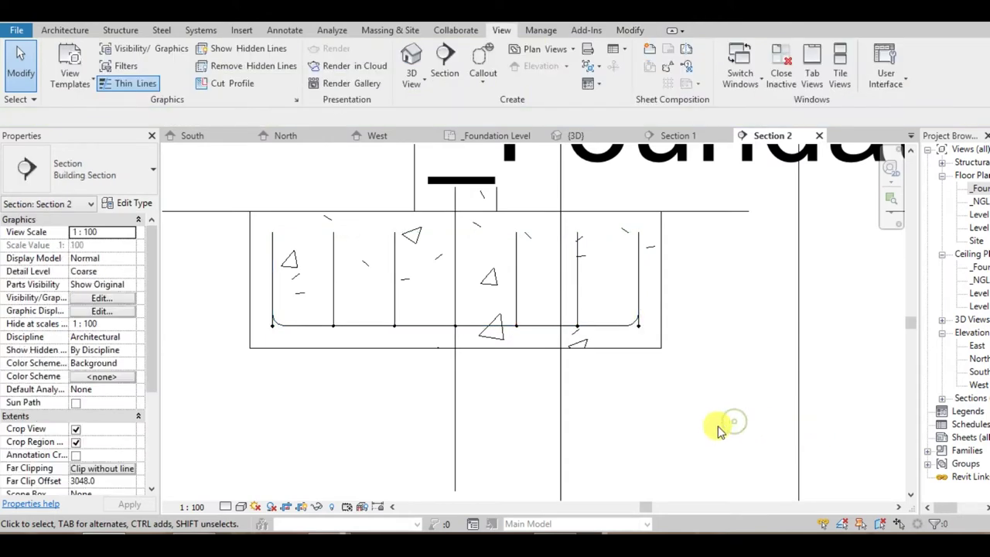
pyautogui.click(603, 325)
pyautogui.scroll(2, 595, 302)
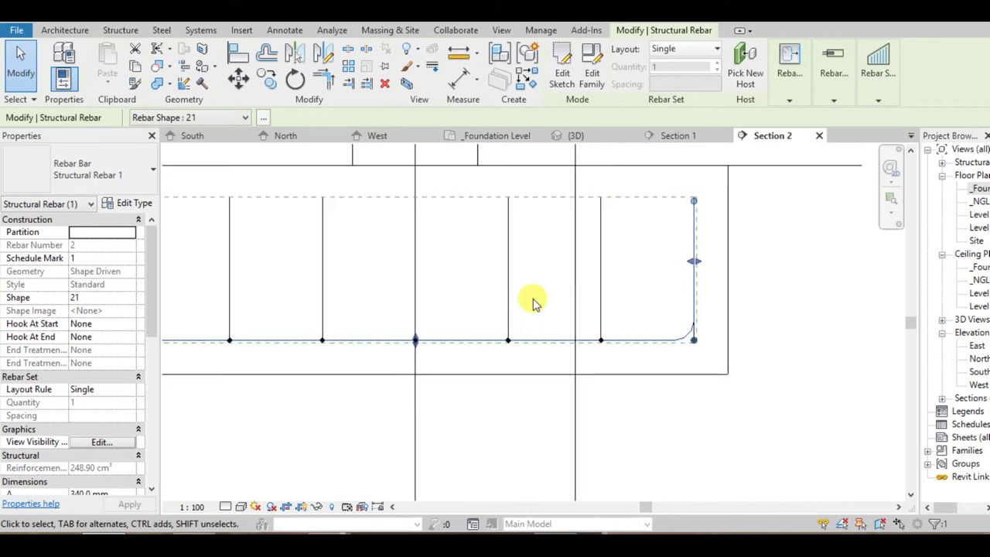
pyautogui.moveTo(515, 338); pyautogui.dragTo(669, 344, button='middle')
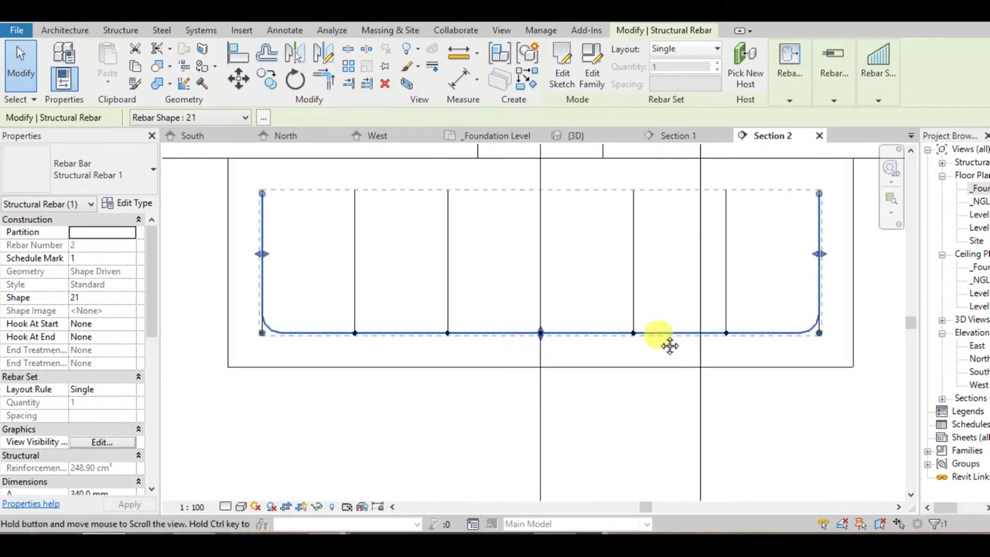
pyautogui.click(460, 394)
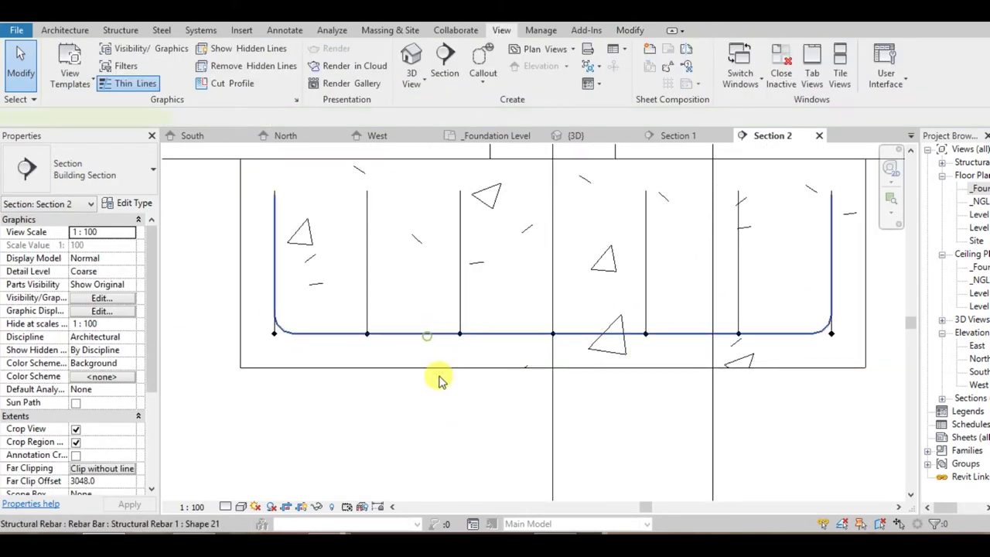
pyautogui.click(441, 387)
pyautogui.scroll(-1, 443, 393)
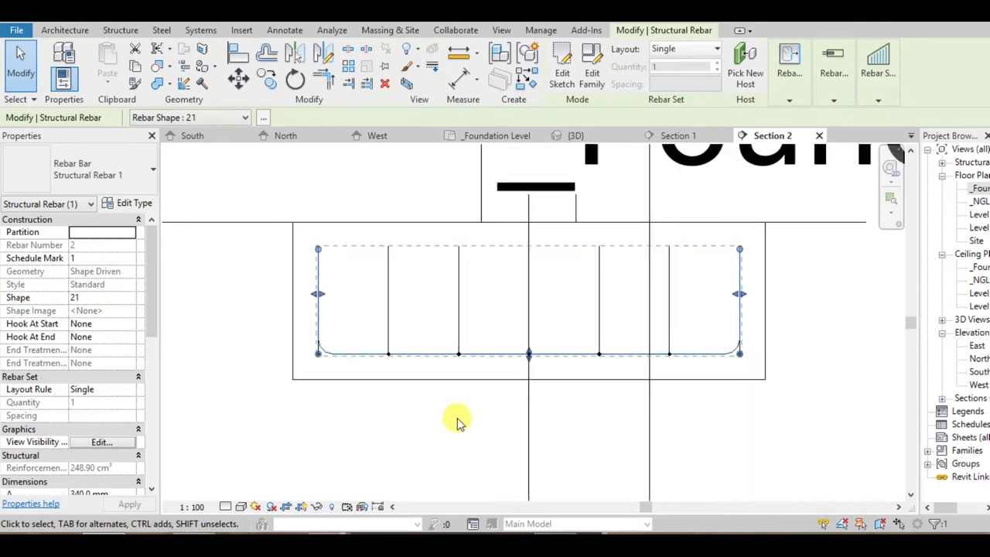
pyautogui.moveTo(453, 420); pyautogui.dragTo(453, 438, button='middle')
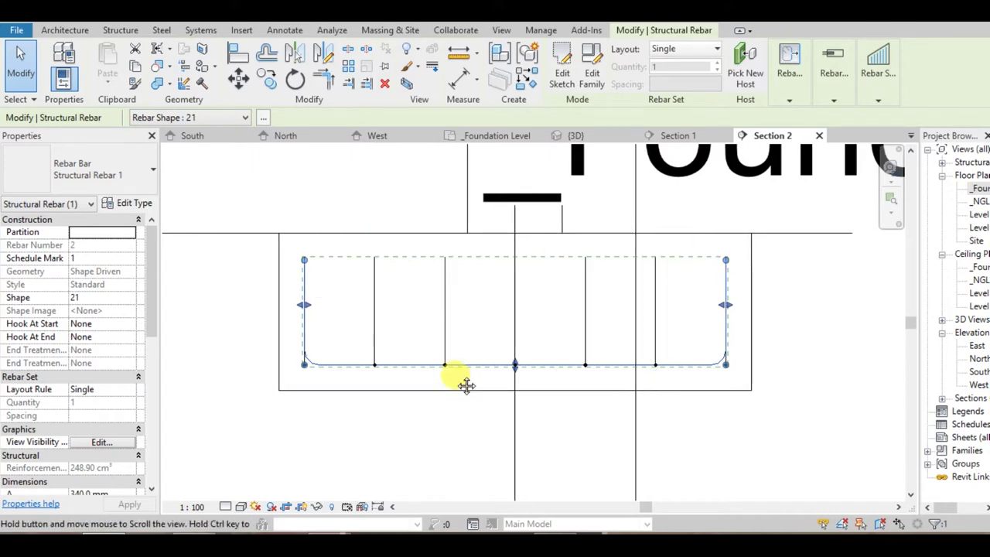
pyautogui.moveTo(464, 387); pyautogui.dragTo(451, 363, button='middle')
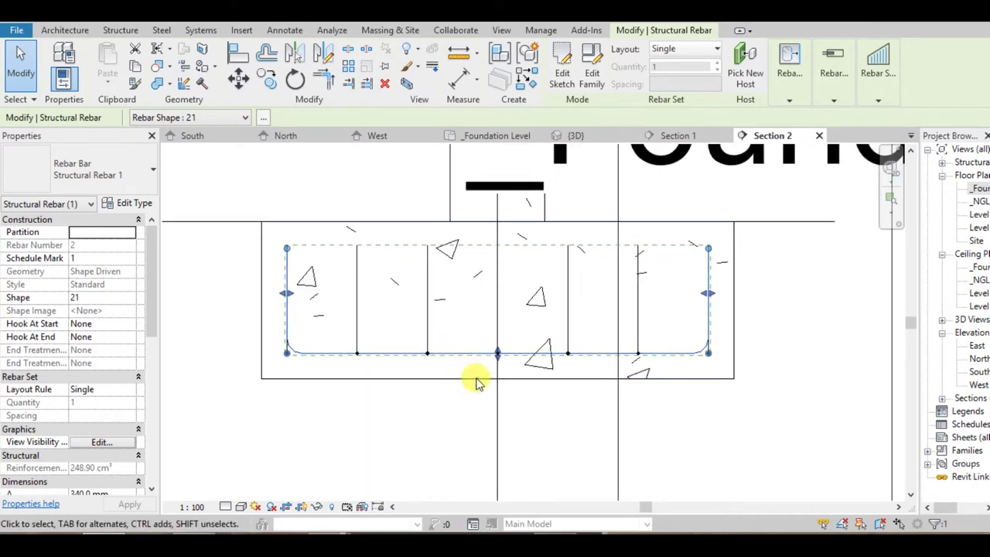
pyautogui.click(428, 433)
pyautogui.scroll(-2, 428, 433)
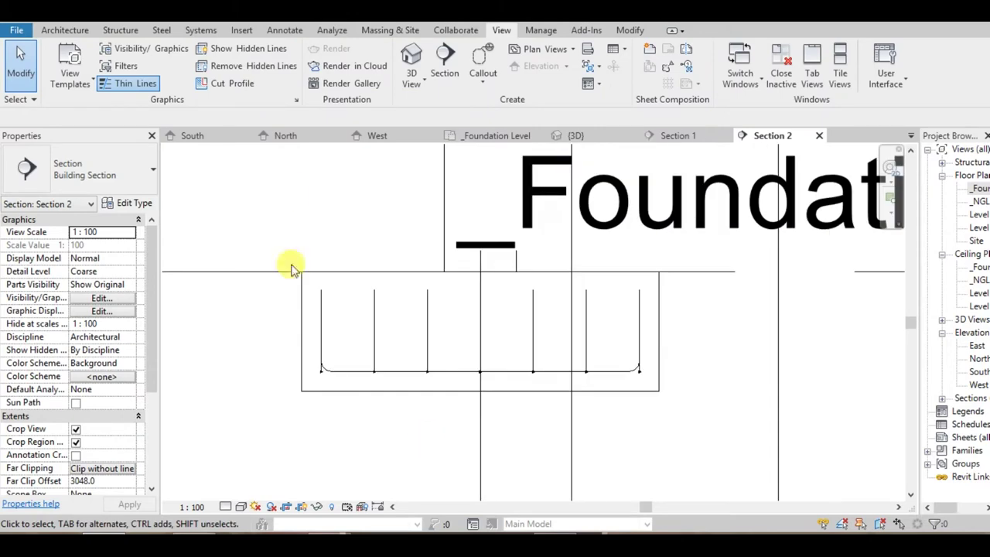
# - In the 3D view, lay the footing U-bar out by Minimum Clear Spacing at 200 mm
pyautogui.click(575, 136)
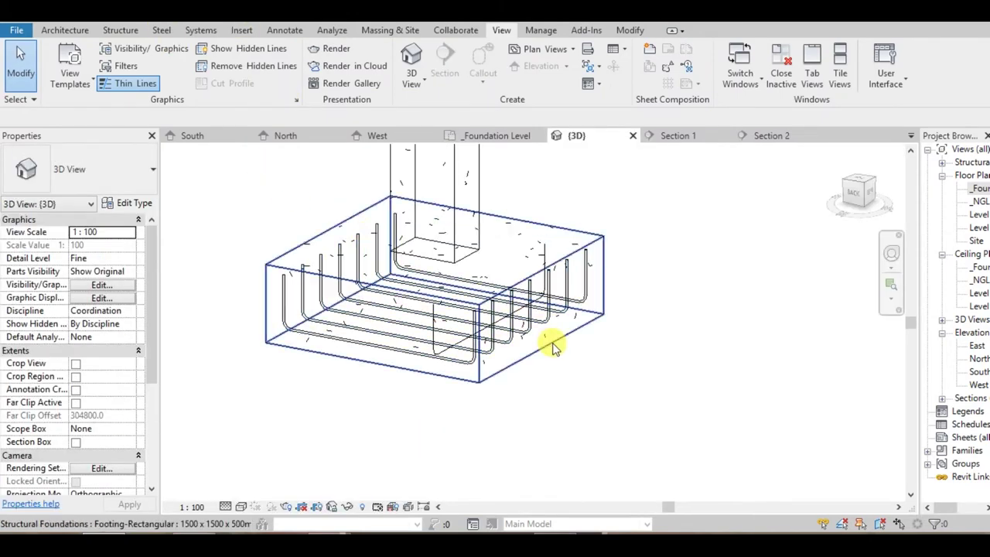
pyautogui.click(437, 342)
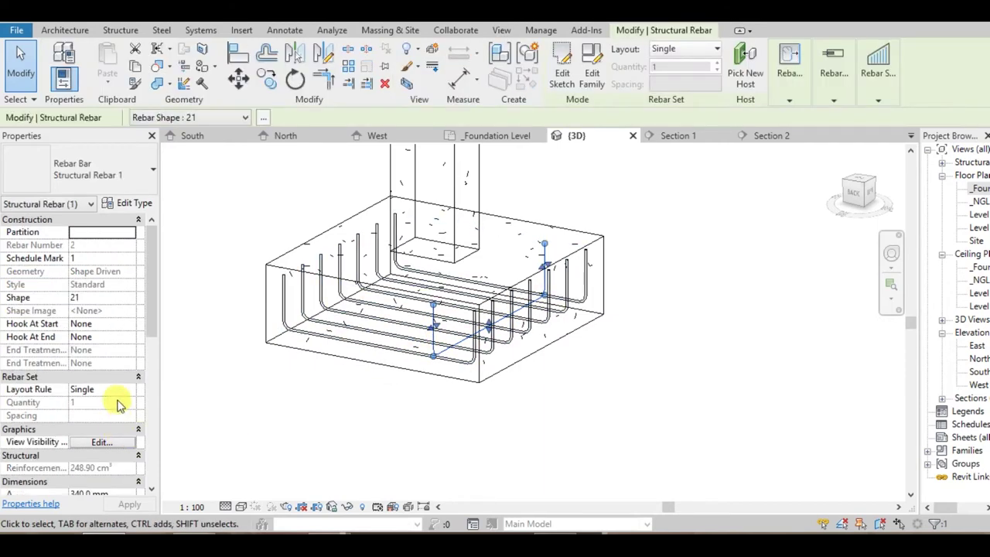
pyautogui.click(129, 393)
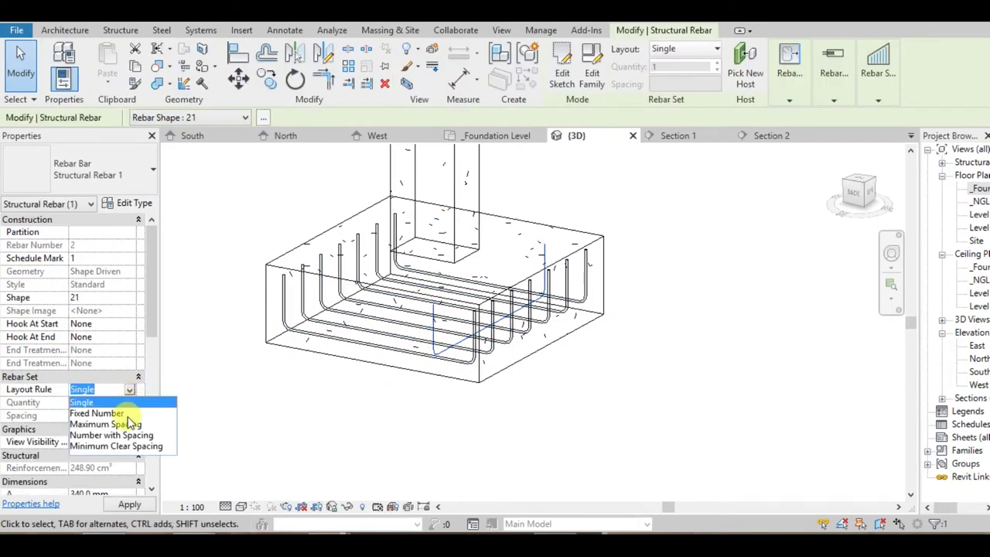
pyautogui.click(129, 447)
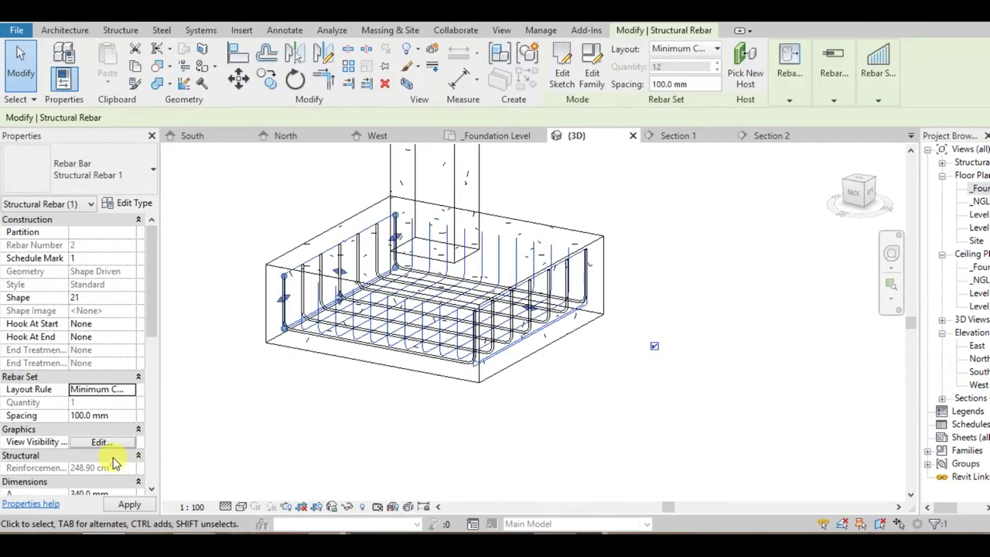
pyautogui.click(120, 416)
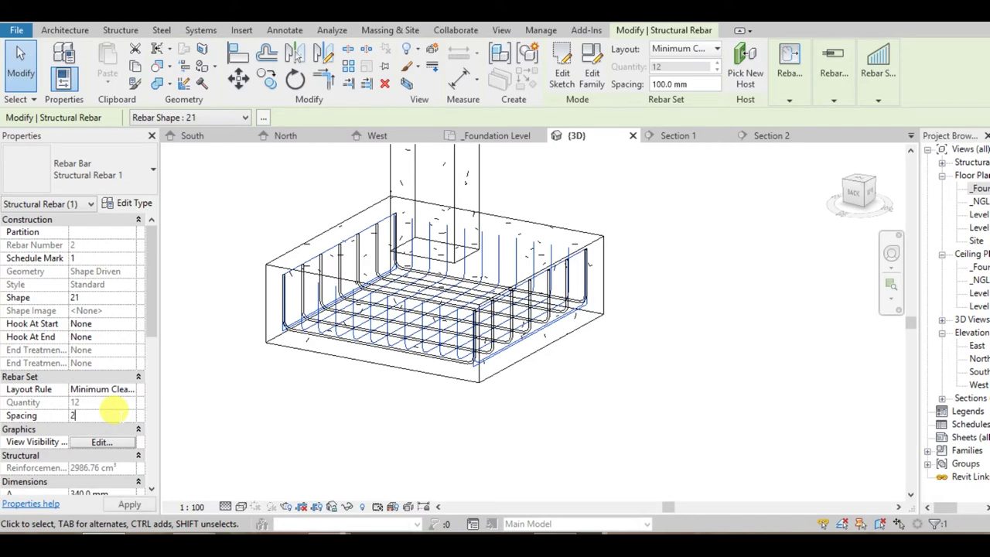
pyautogui.write('200')
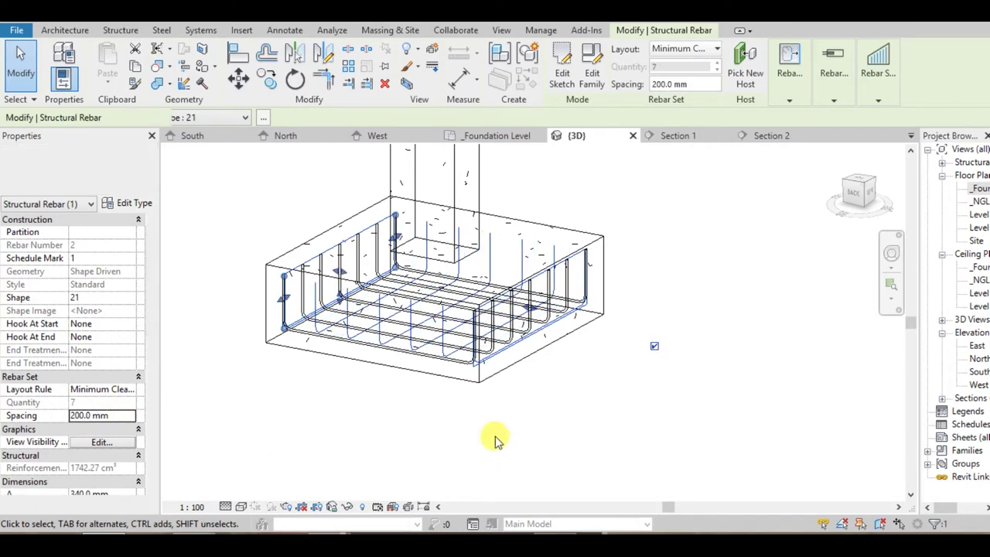
pyautogui.click(495, 437)
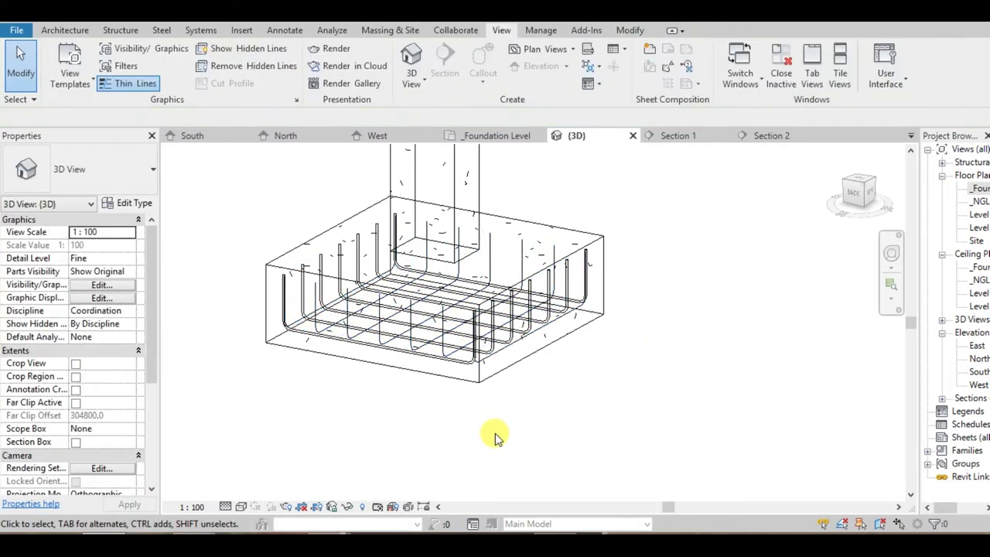
# - Set the new bar set to display unobscured and as solid in the 3D view
pyautogui.click(382, 329)
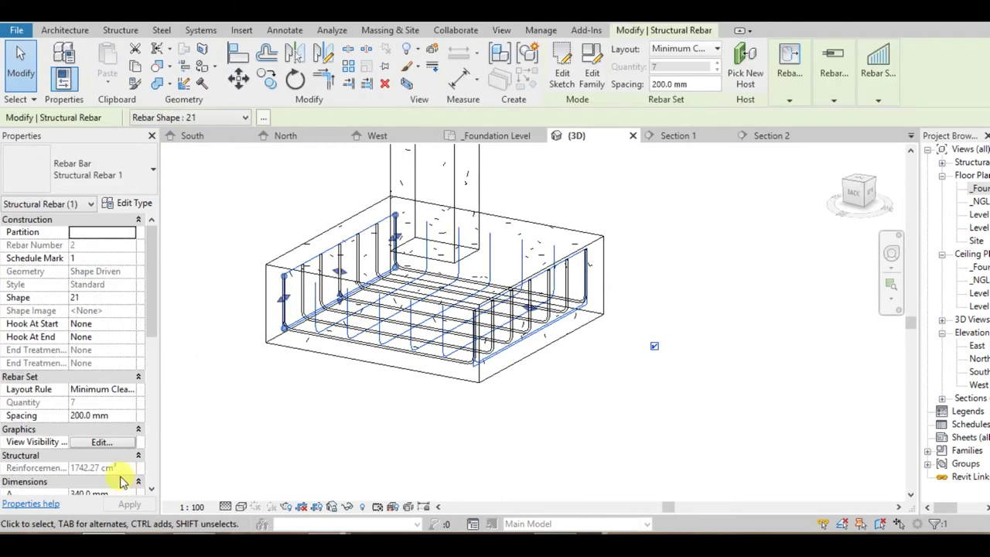
pyautogui.click(113, 442)
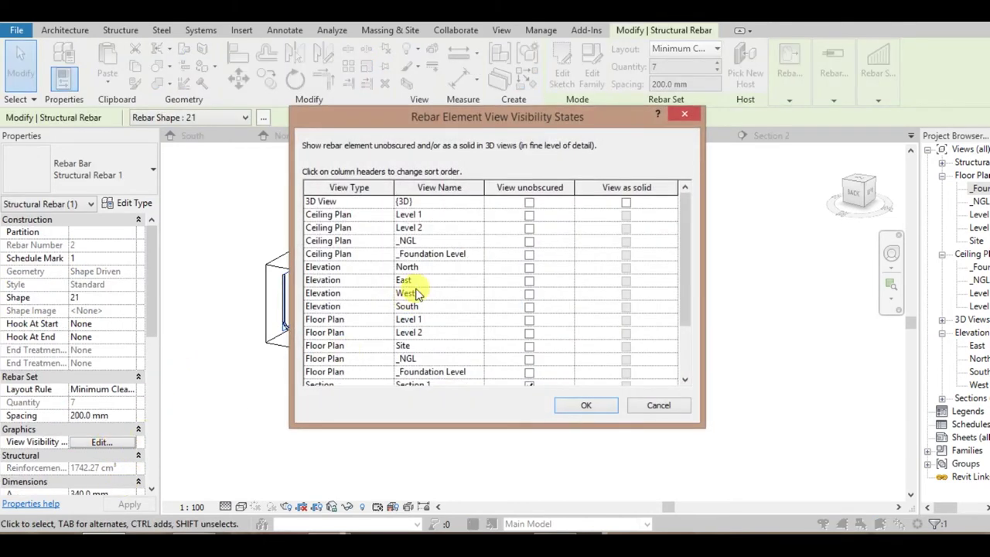
pyautogui.click(529, 202)
pyautogui.click(626, 203)
pyautogui.click(603, 409)
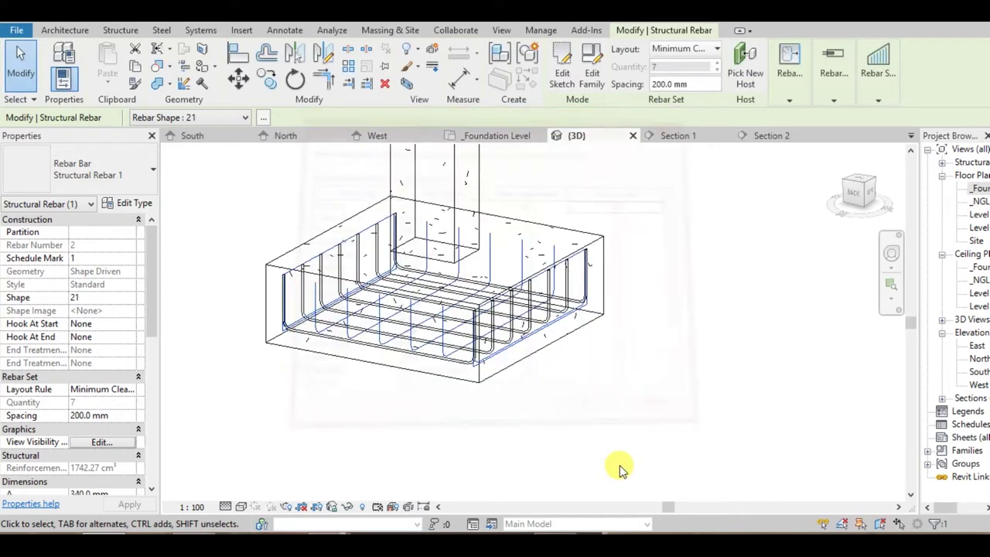
pyautogui.click(624, 466)
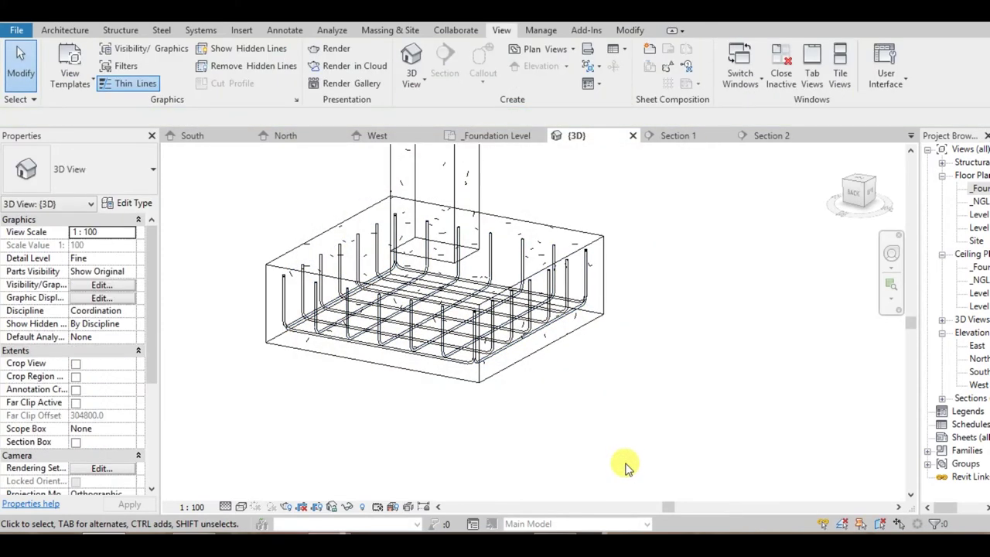
# - Check the footing bars in 3D, then open the _Foundation Level plan and Section 1
pyautogui.moveTo(442, 408)
pyautogui.keyDown('shift'); pyautogui.mouseDown(button='middle')
pyautogui.moveTo(536, 393)
pyautogui.moveTo(503, 391)
pyautogui.moveTo(393, 343)
pyautogui.moveTo(353, 344)
pyautogui.moveTo(418, 387)
pyautogui.moveTo(591, 409)
pyautogui.moveTo(343, 366)
pyautogui.moveTo(415, 402)
pyautogui.mouseUp(button='middle'); pyautogui.keyUp('shift')
pyautogui.moveTo(335, 384)
pyautogui.keyDown('shift'); pyautogui.mouseDown(button='middle')
pyautogui.moveTo(583, 376)
pyautogui.moveTo(597, 358)
pyautogui.moveTo(453, 376)
pyautogui.moveTo(389, 364)
pyautogui.moveTo(387, 389)
pyautogui.moveTo(413, 391)
pyautogui.moveTo(359, 398)
pyautogui.moveTo(434, 420)
pyautogui.moveTo(642, 424)
pyautogui.moveTo(542, 430)
pyautogui.moveTo(597, 387)
pyautogui.mouseUp(button='middle'); pyautogui.keyUp('shift')
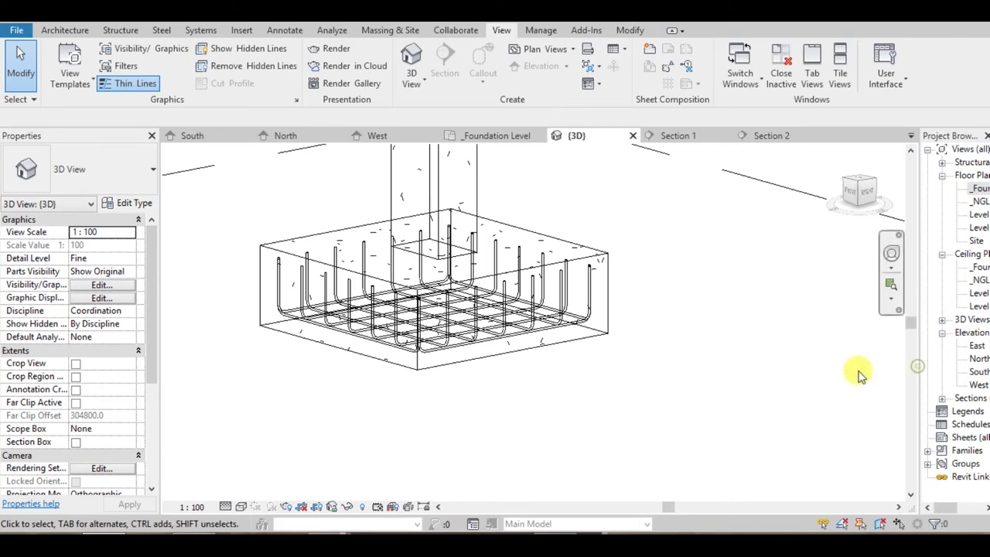
pyautogui.moveTo(918, 371); pyautogui.dragTo(886, 371)
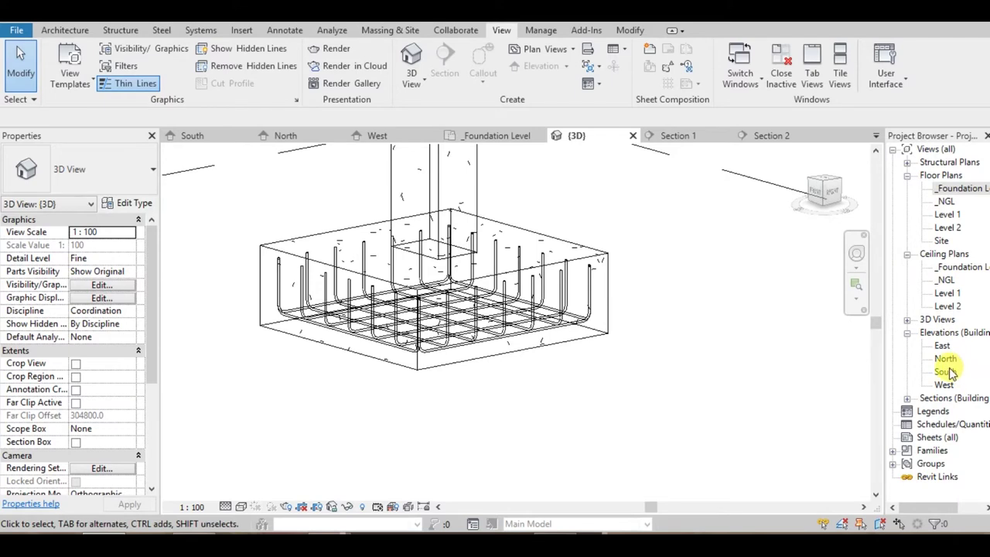
pyautogui.doubleClick(950, 190)
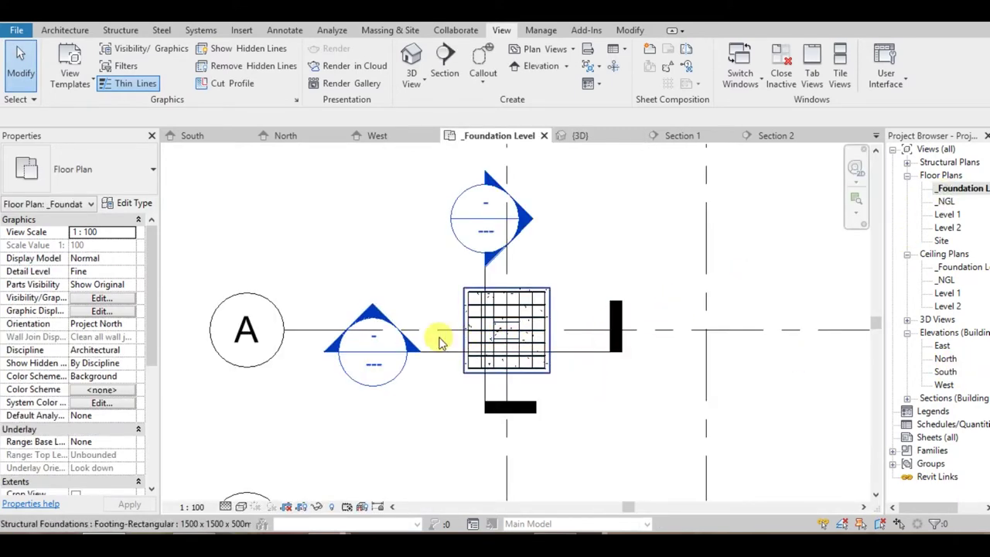
pyautogui.doubleClick(373, 308)
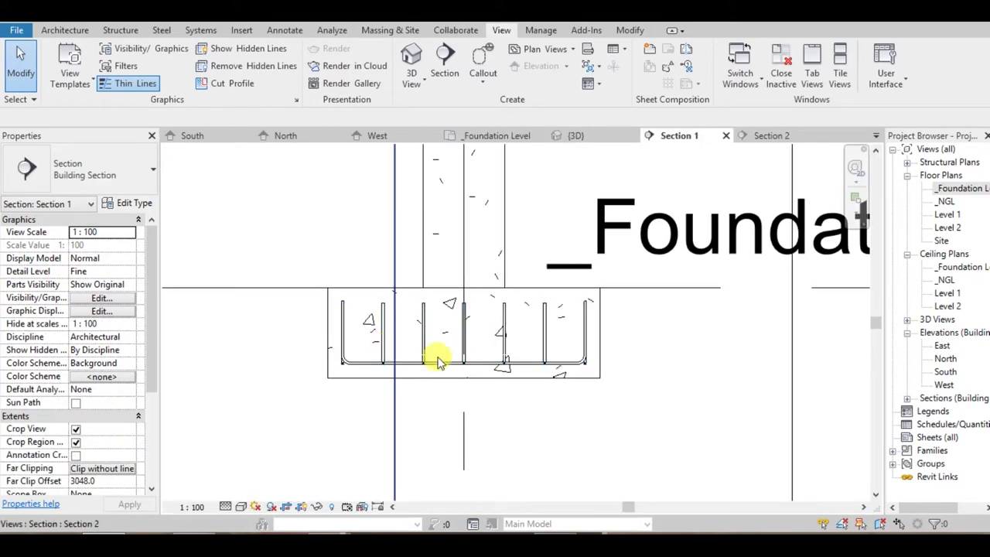
# - Place a Shape 21 bar in the footing in Section 1 with a Minimum Clear Spacing layout
pyautogui.scroll(2, 465, 376)
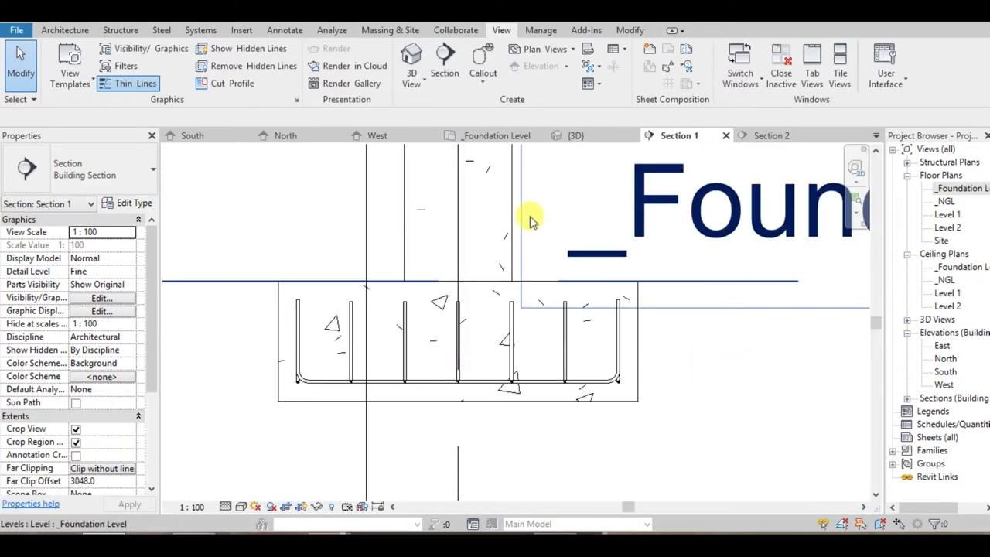
pyautogui.click(424, 406)
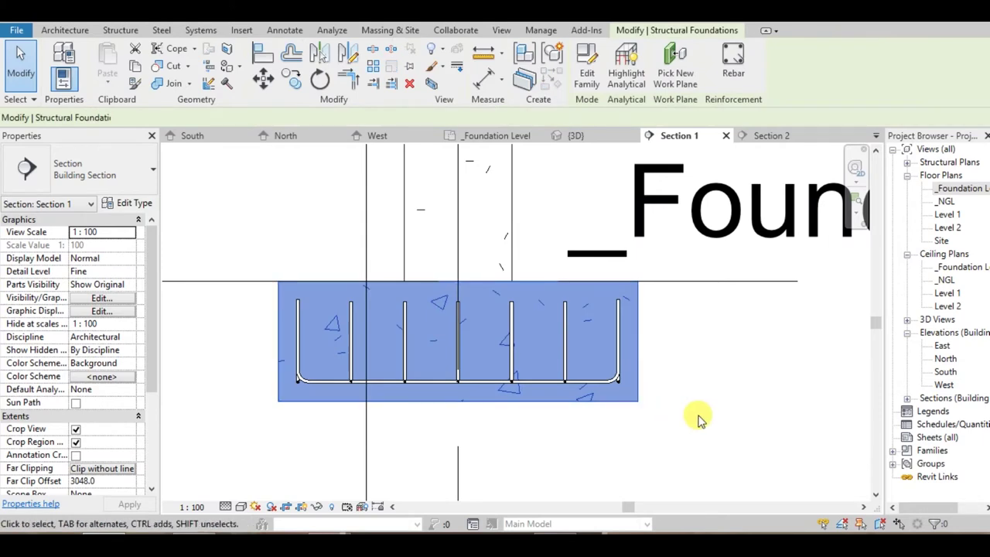
pyautogui.click(732, 72)
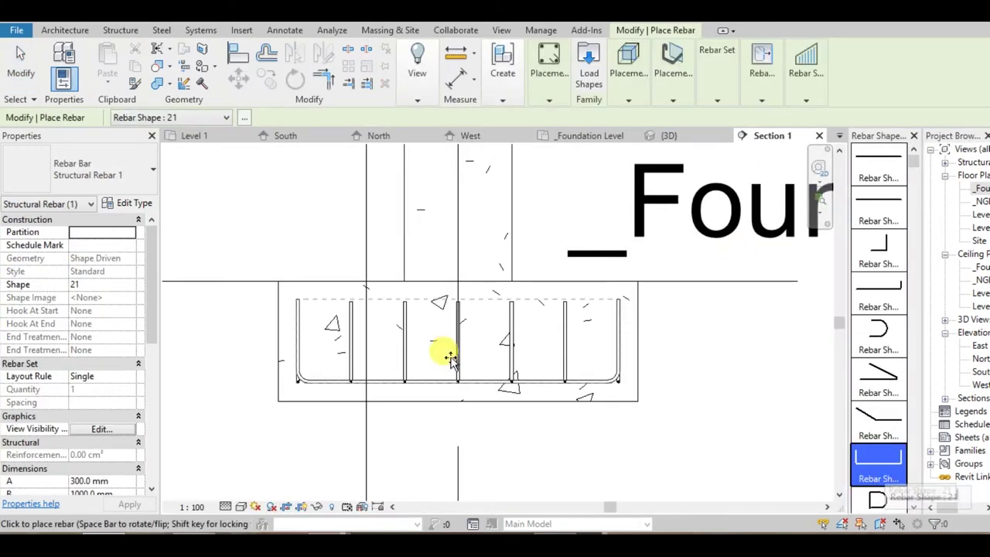
pyautogui.click(412, 323)
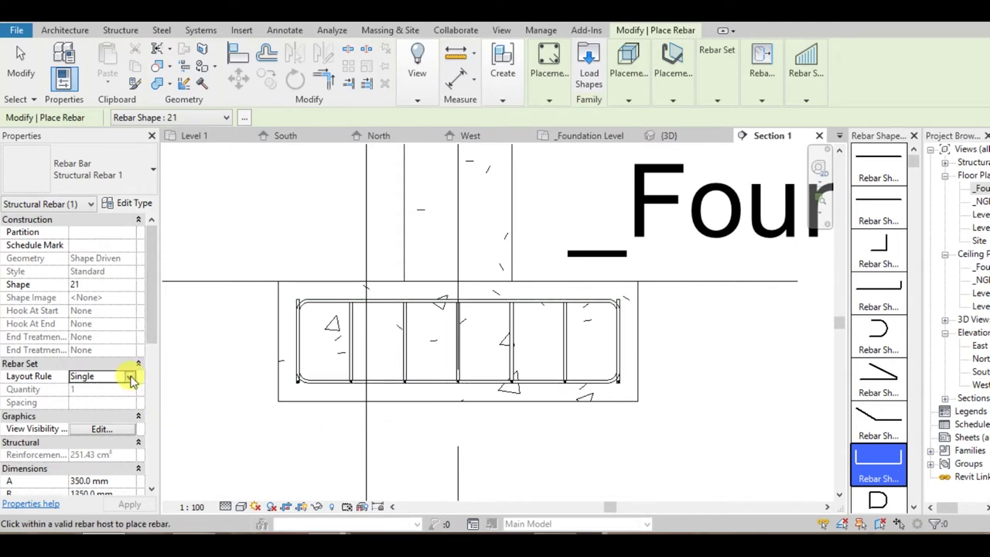
pyautogui.click(130, 377)
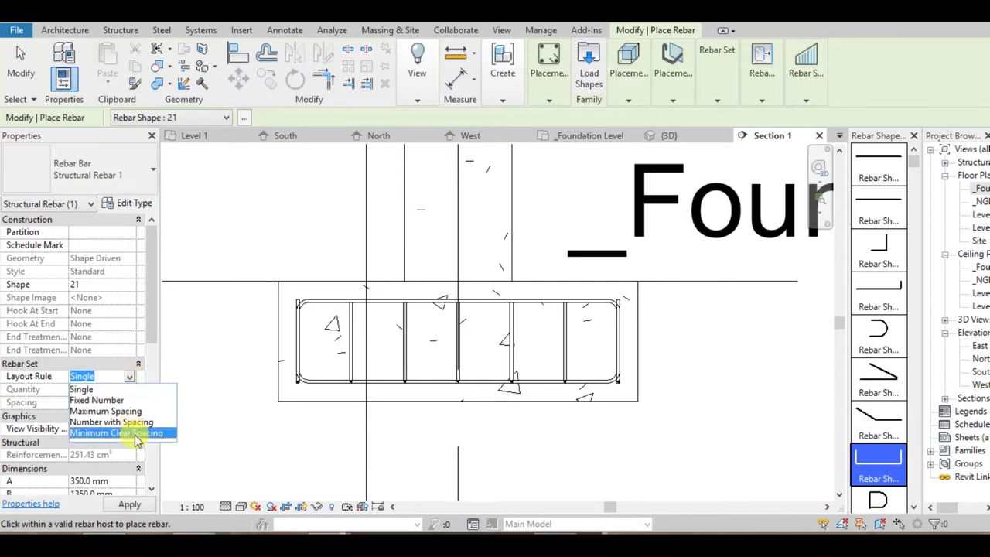
pyautogui.click(136, 433)
pyautogui.click(116, 402)
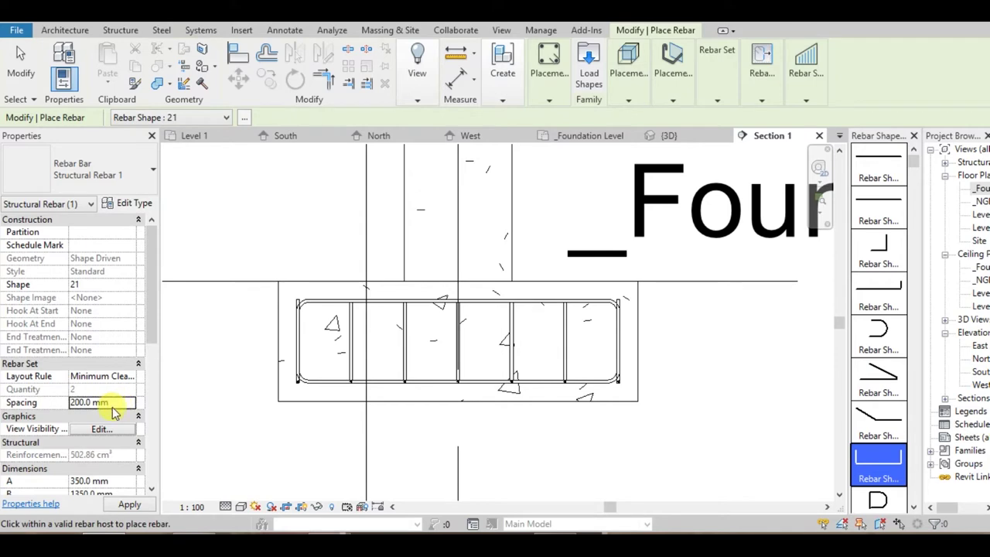
# - Cancel the bar visibility settings, finish rebar placement and return to the 3D view
pyautogui.click(102, 430)
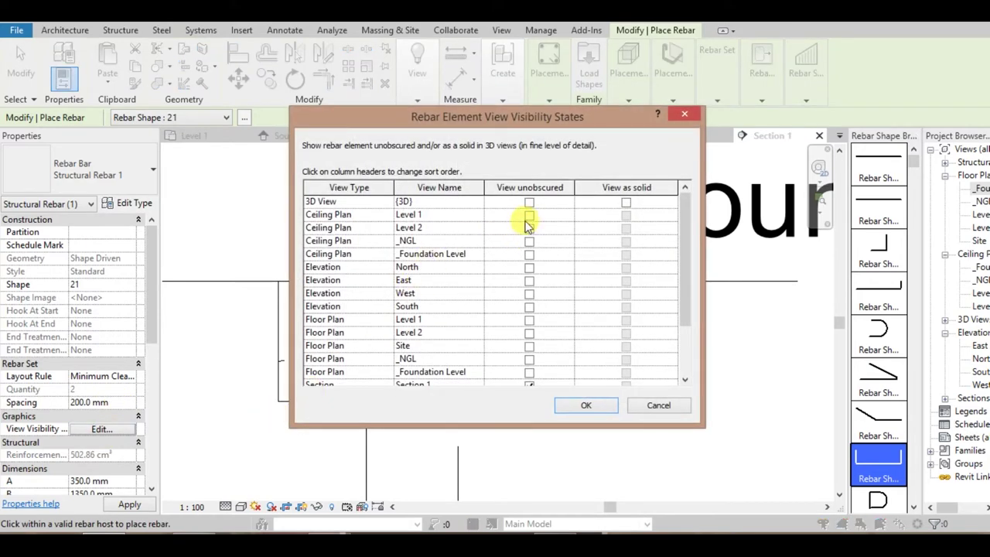
pyautogui.click(530, 204)
pyautogui.click(627, 203)
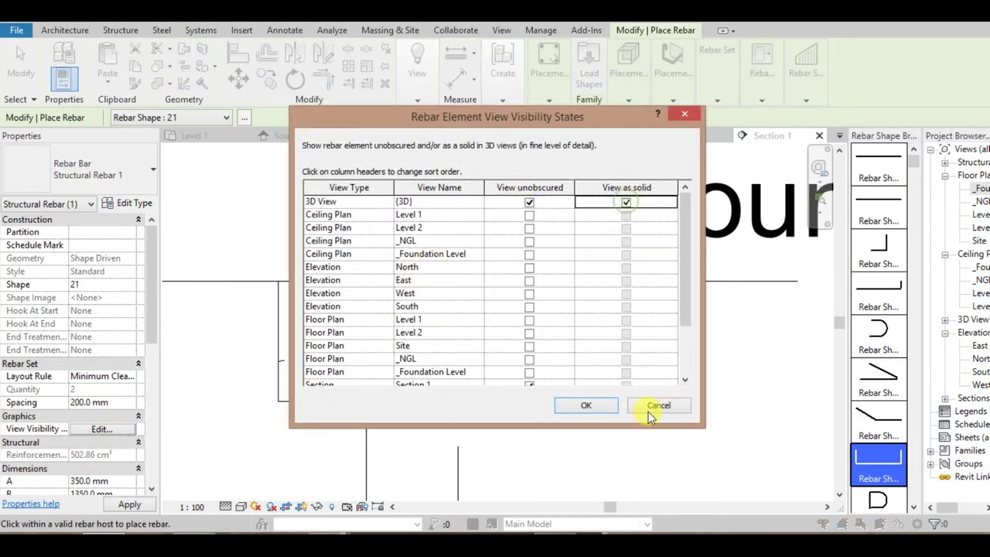
pyautogui.click(610, 408)
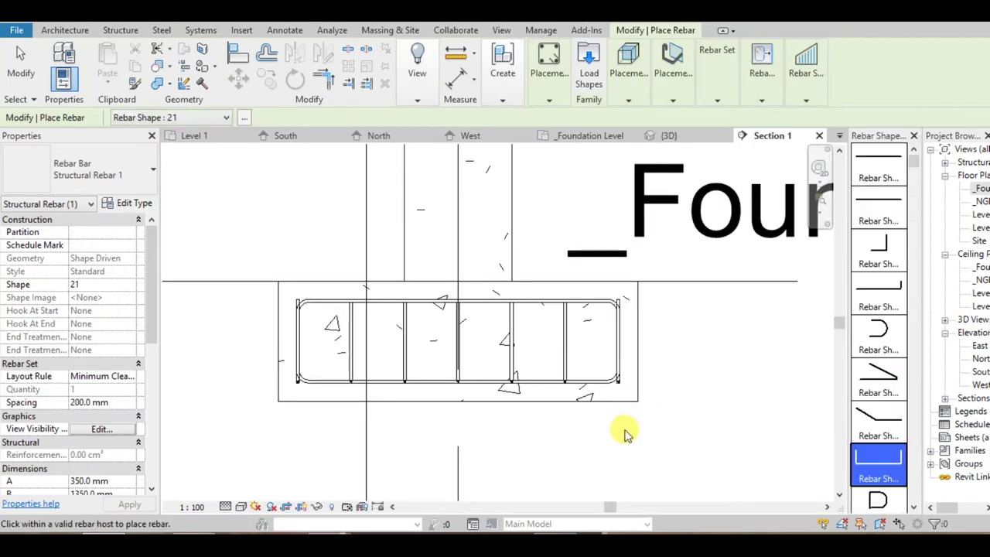
pyautogui.press('Escape')
pyautogui.click(668, 136)
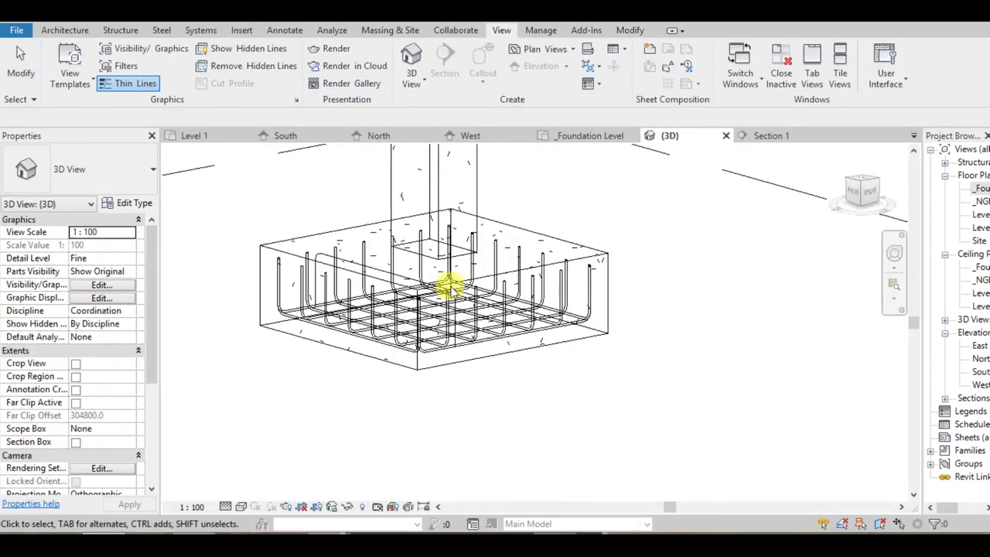
# - Set the new footing bar to a Minimum Clear Spacing layout at 200.0 mm
pyautogui.scroll(2, 464, 341)
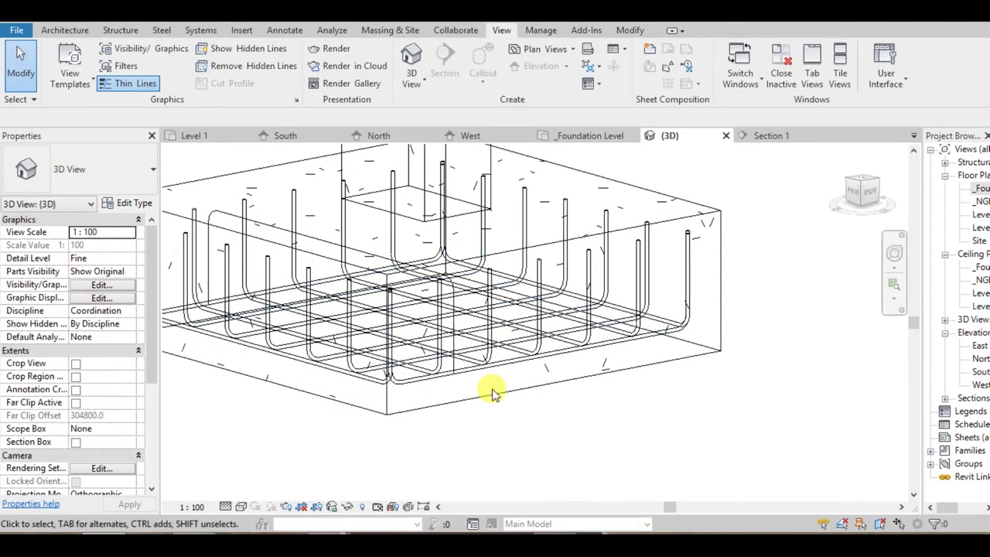
pyautogui.click(455, 303)
pyautogui.click(114, 389)
pyautogui.click(129, 390)
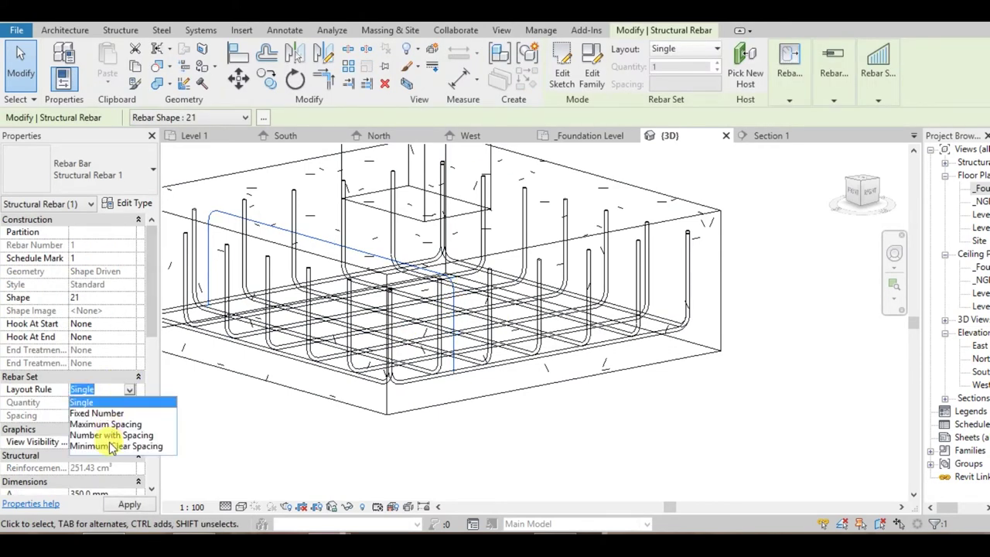
pyautogui.click(112, 447)
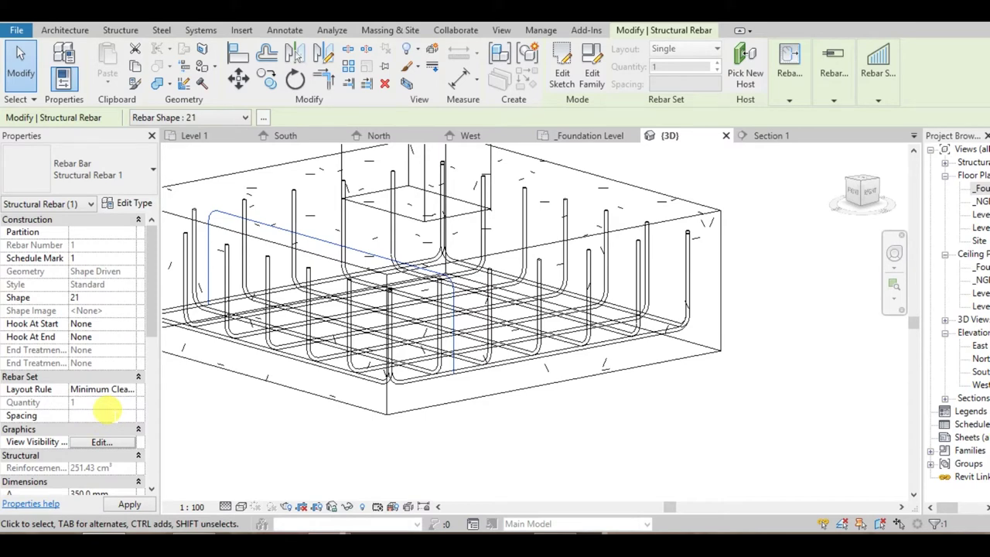
pyautogui.click(106, 416)
pyautogui.write('200')
pyautogui.press('Return')
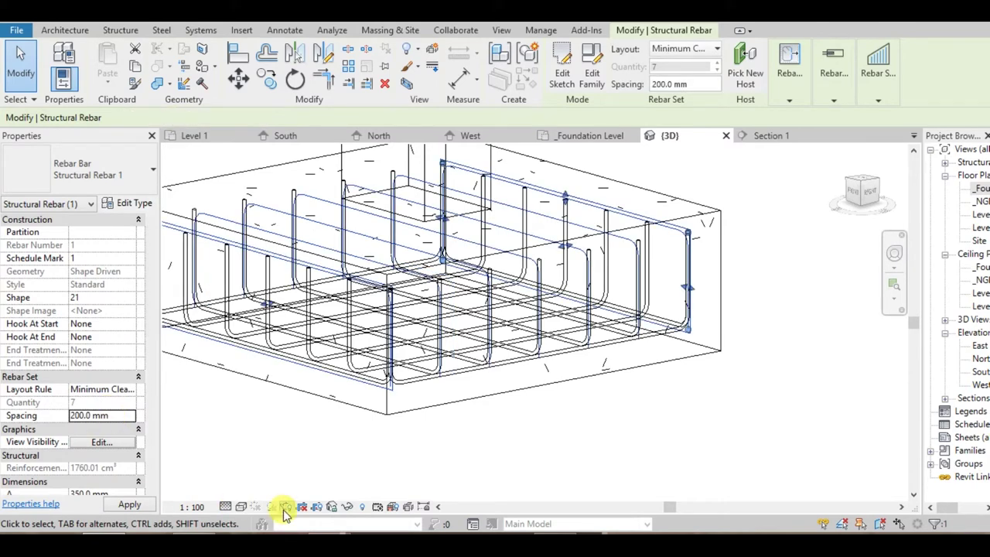
# - Make the bar set display unobscured in the 3D view, then orbit the footing
pyautogui.click(120, 443)
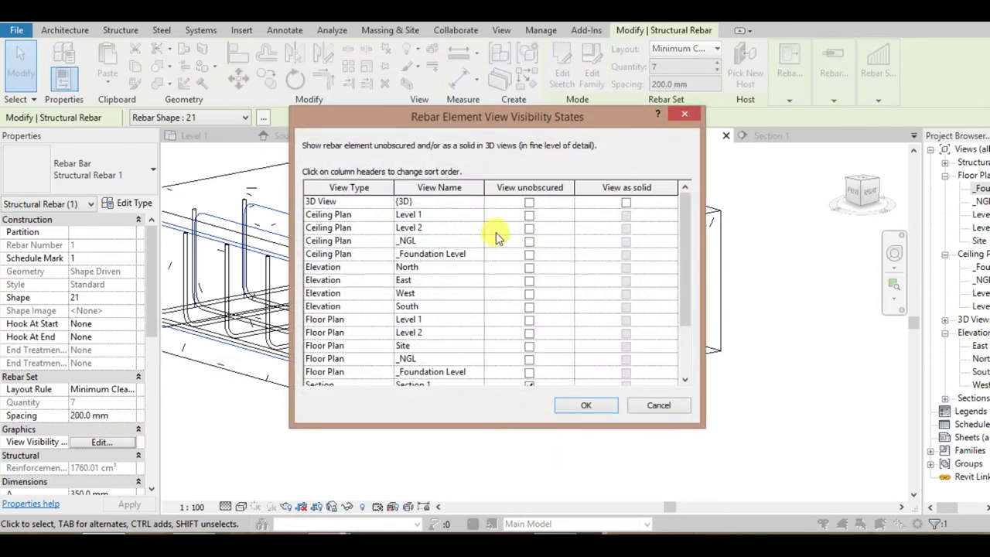
pyautogui.click(626, 205)
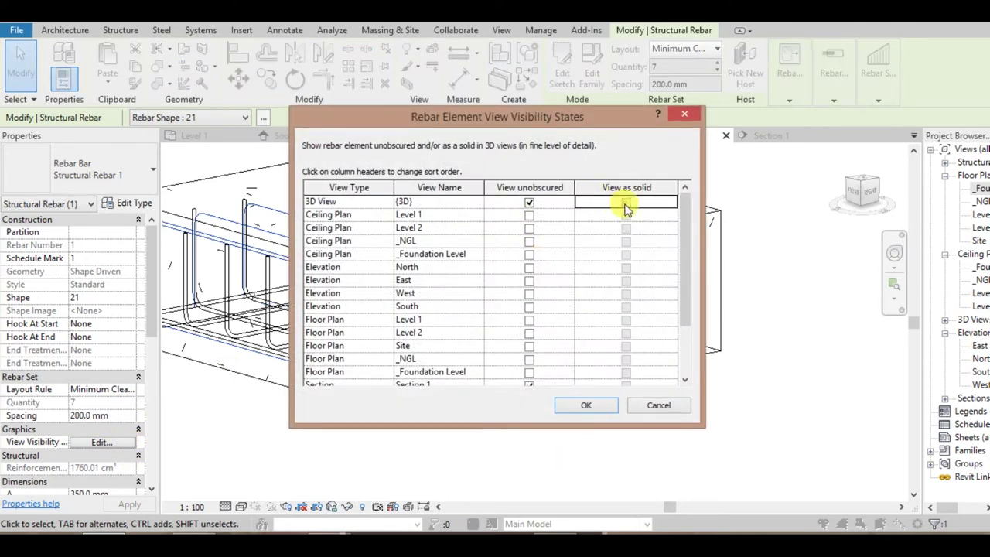
pyautogui.click(587, 405)
pyautogui.click(654, 453)
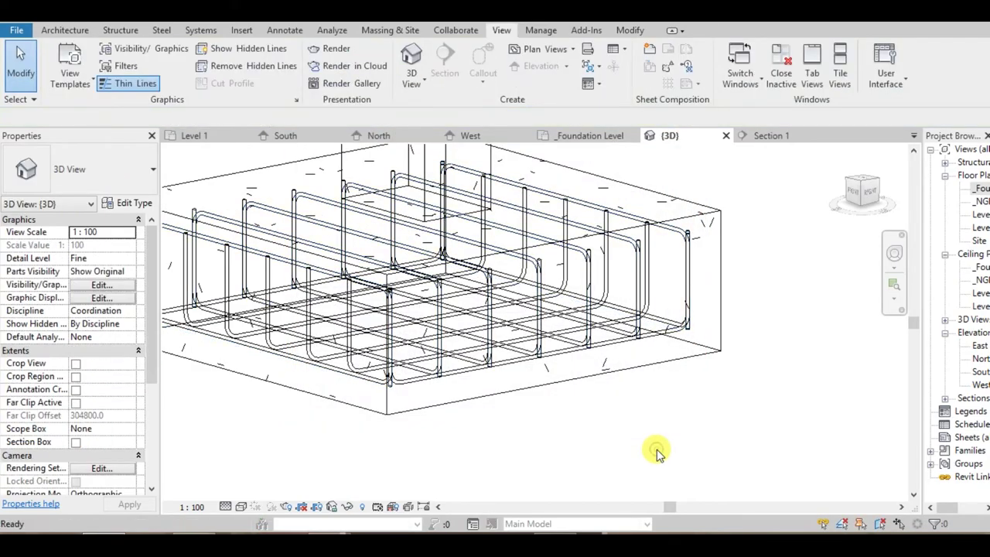
pyautogui.scroll(-2, 667, 447)
pyautogui.moveTo(668, 447)
pyautogui.keyDown('shift'); pyautogui.mouseDown(button='middle')
pyautogui.moveTo(579, 441)
pyautogui.moveTo(650, 437)
pyautogui.moveTo(575, 416)
pyautogui.moveTo(550, 428)
pyautogui.moveTo(579, 480)
pyautogui.moveTo(454, 457)
pyautogui.mouseUp(button='middle'); pyautogui.keyUp('shift')
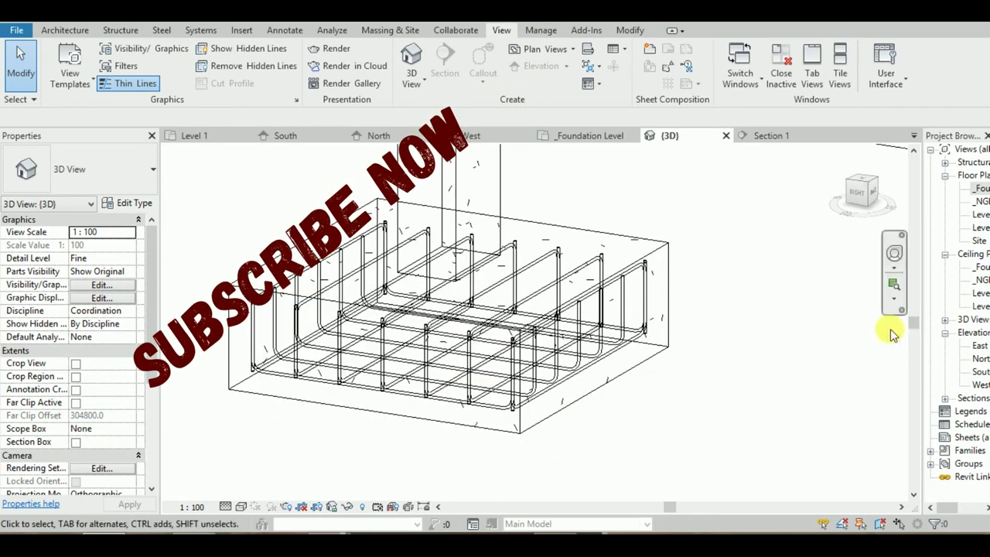
# - Open the _Foundation Level plan and Section 1 through the footing
pyautogui.doubleClick(979, 191)
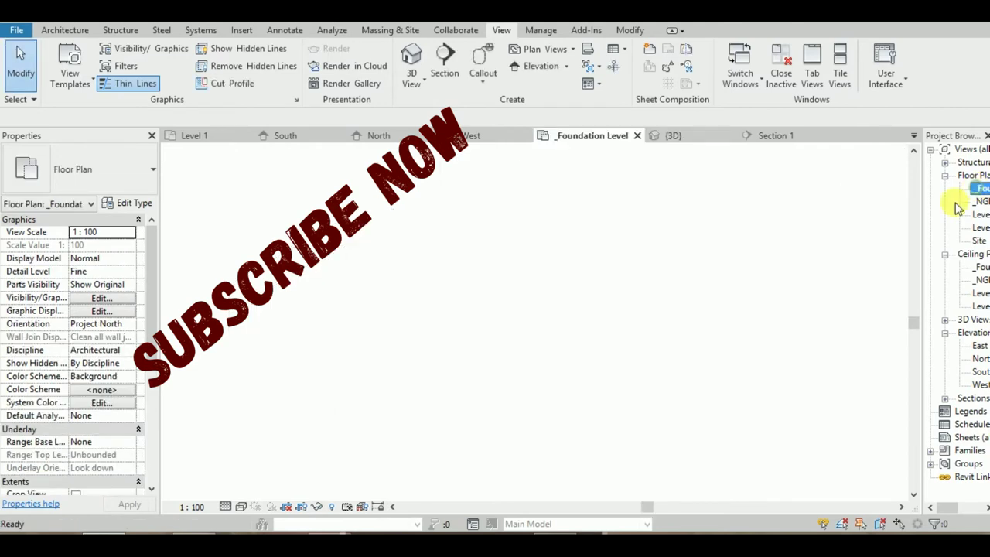
pyautogui.scroll(3, 663, 360)
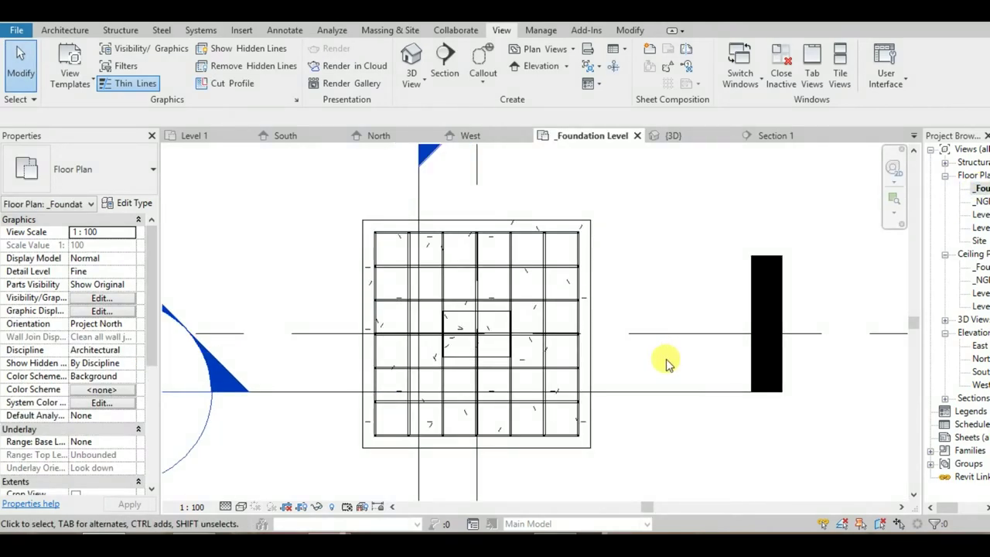
pyautogui.scroll(-3, 655, 343)
pyautogui.scroll(-2, 654, 343)
pyautogui.moveTo(653, 343)
pyautogui.mouseDown(button='middle')
pyautogui.moveTo(639, 332)
pyautogui.moveTo(592, 340)
pyautogui.mouseUp(button='middle')
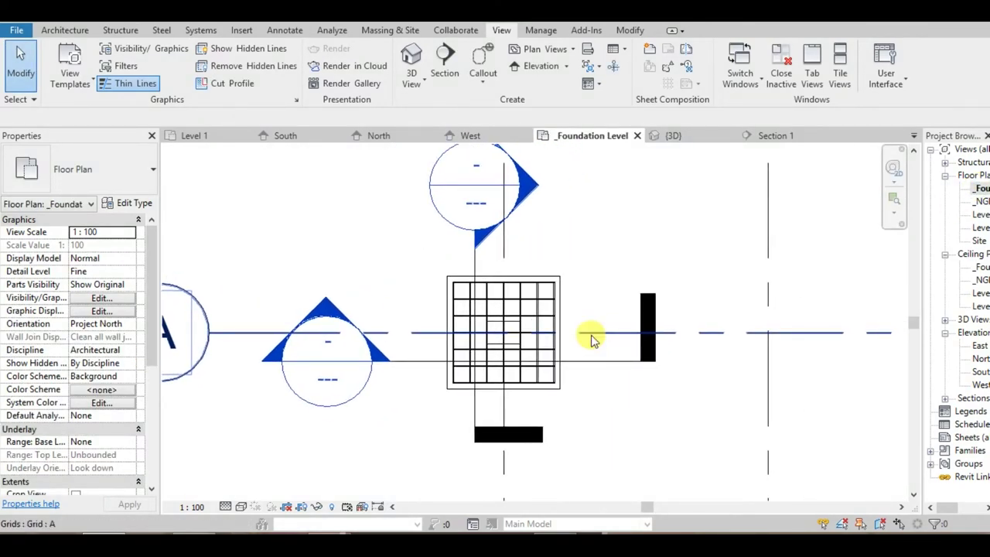
pyautogui.scroll(2, 592, 340)
pyautogui.scroll(1, 592, 325)
pyautogui.scroll(-1, 593, 314)
pyautogui.doubleClick(232, 276)
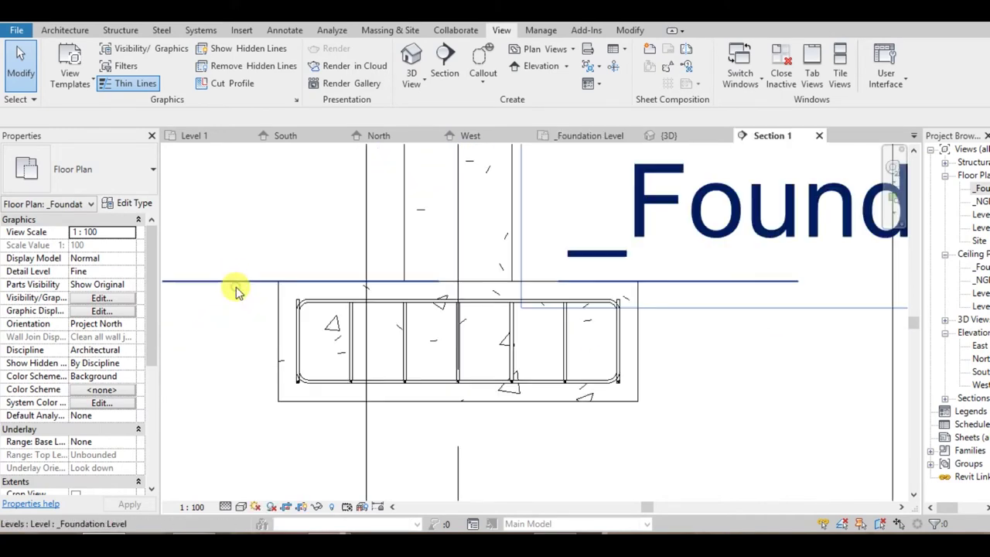
pyautogui.moveTo(361, 343); pyautogui.dragTo(347, 375, button='middle')
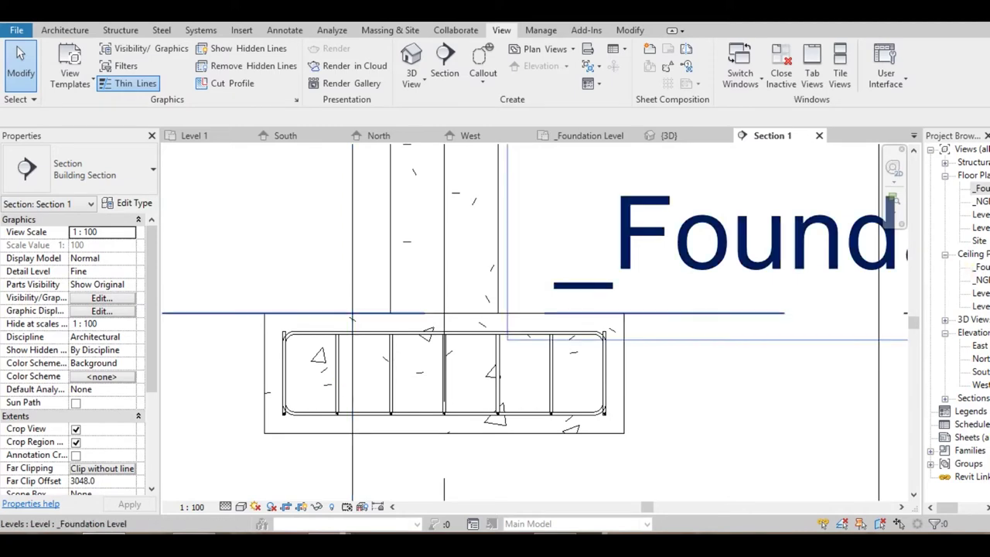
# - Open Section 2 from the foundation plan and select the footing for reinforcement
pyautogui.doubleClick(981, 189)
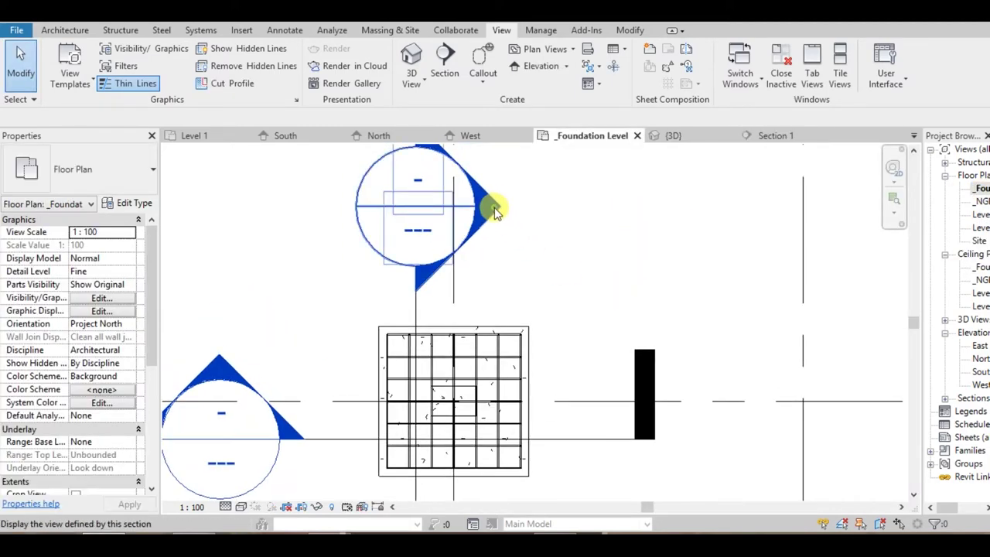
pyautogui.doubleClick(494, 207)
pyautogui.scroll(2, 433, 348)
pyautogui.scroll(1, 403, 336)
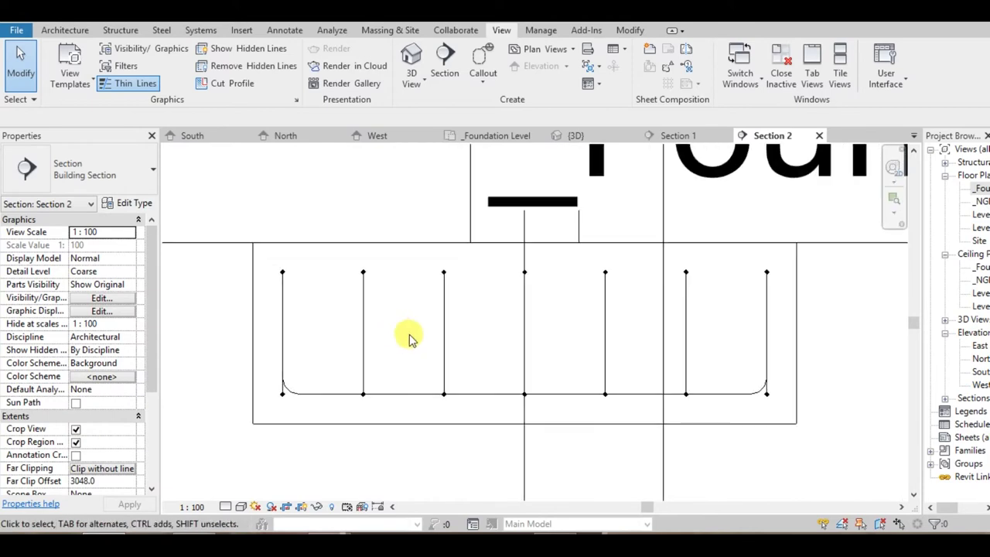
pyautogui.click(310, 424)
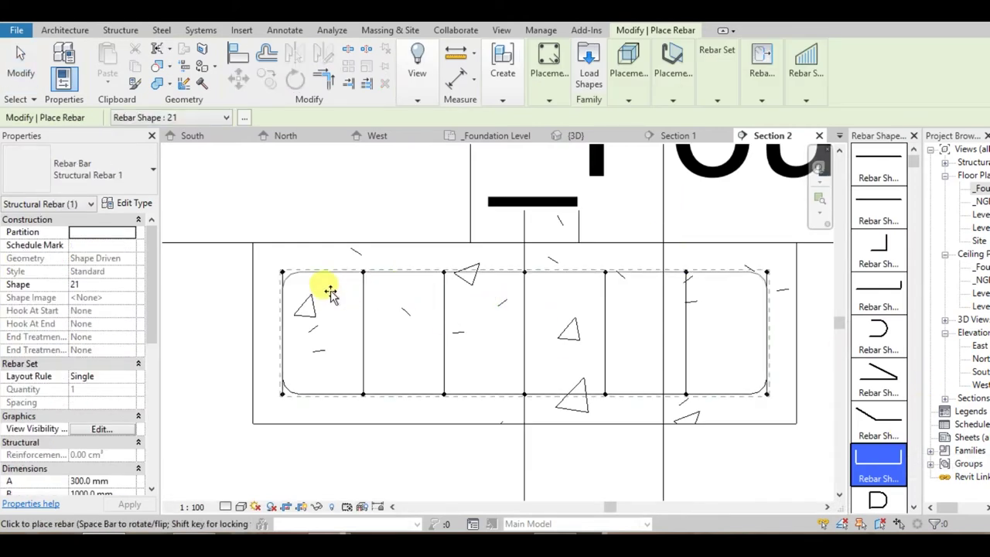
# - Place a Shape 21 bar across the footing in Section 2 using Minimum Clear Spacing
pyautogui.click(628, 371)
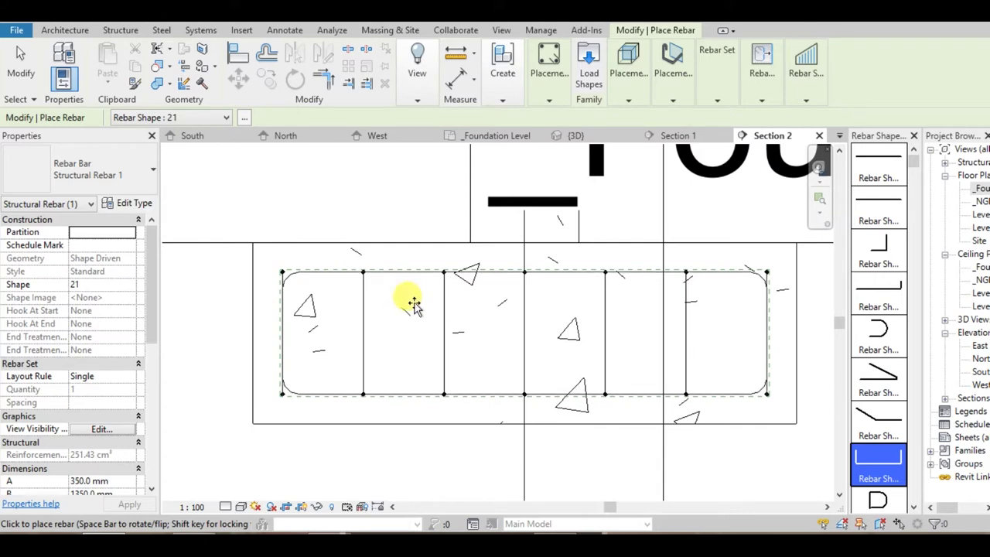
pyautogui.click(131, 378)
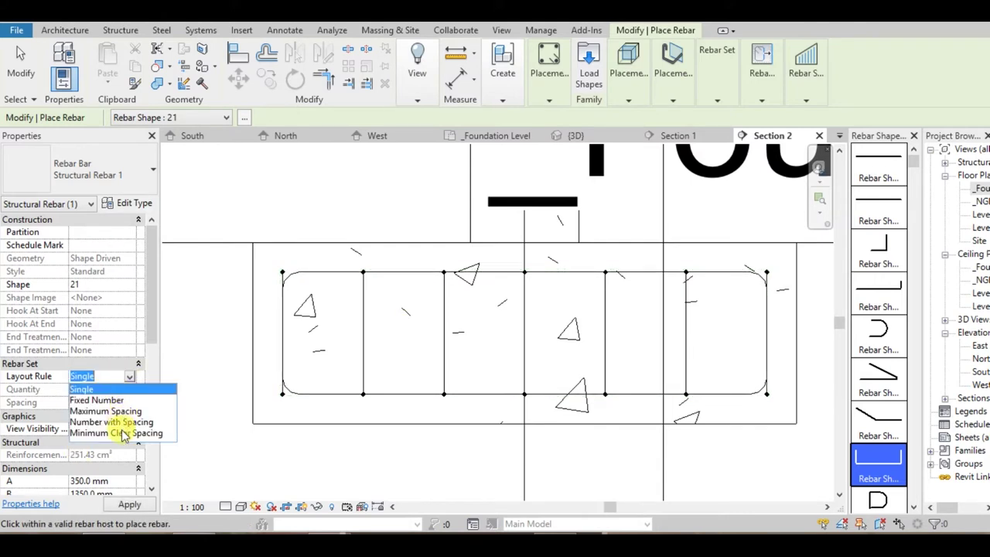
pyautogui.click(116, 432)
pyautogui.click(114, 402)
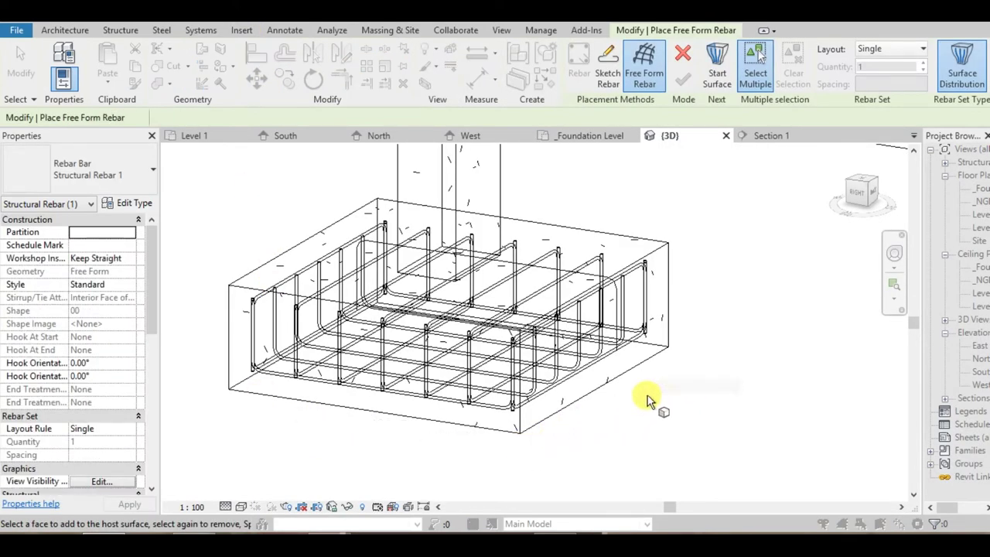
pyautogui.press('Escape')
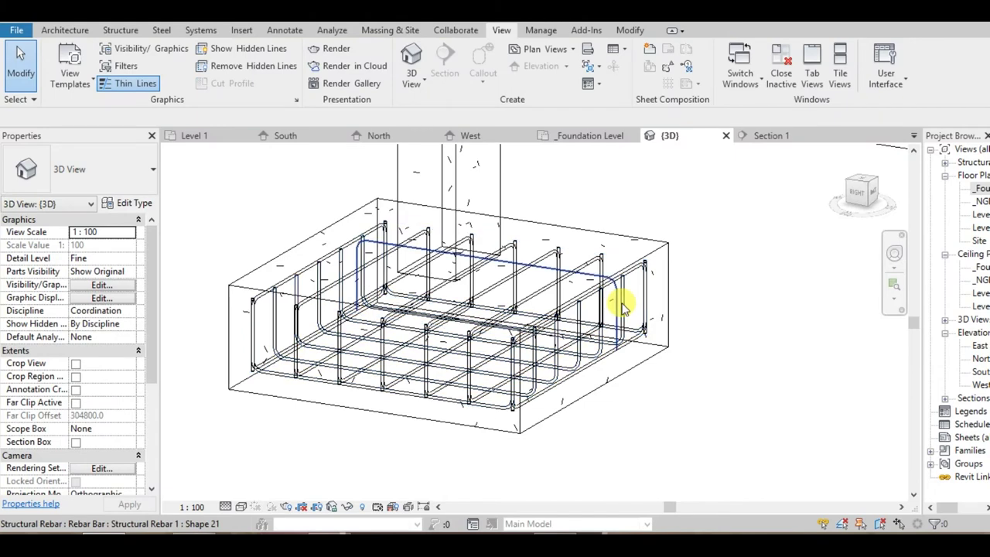
# - Set the new footing bar set to Minimum Clear Spacing at 200.0 mm
pyautogui.click(619, 304)
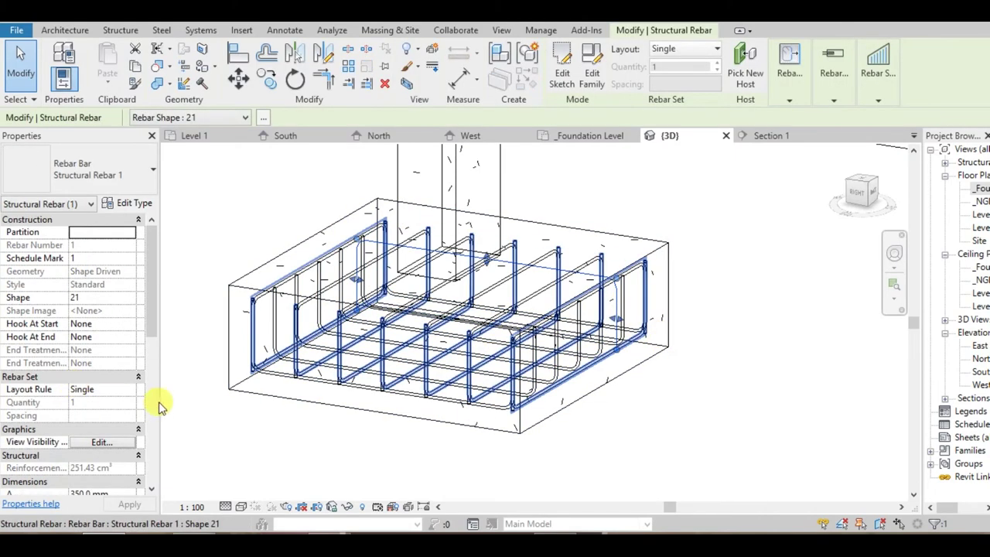
pyautogui.click(133, 394)
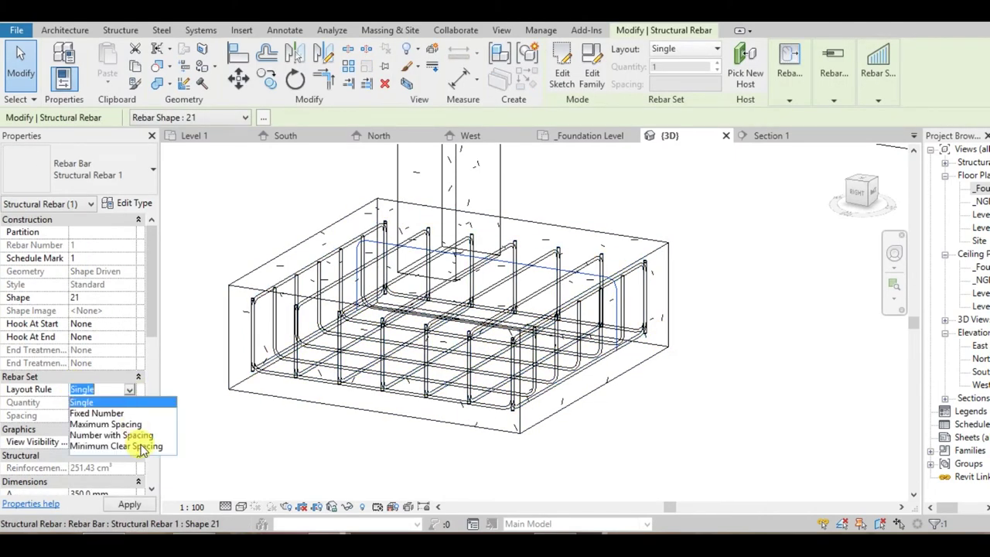
pyautogui.click(141, 447)
pyautogui.click(118, 429)
pyautogui.click(114, 416)
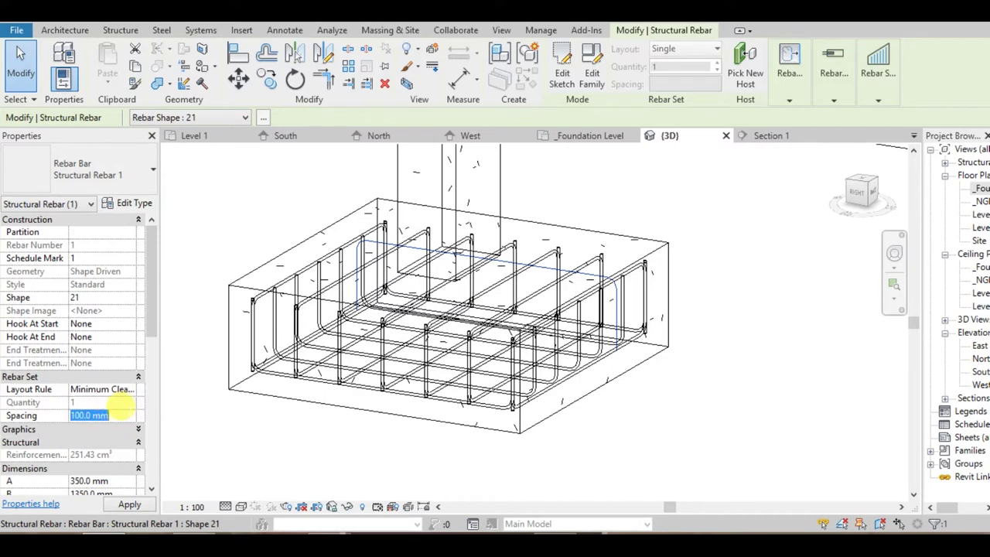
pyautogui.write('00')
pyautogui.press('Return')
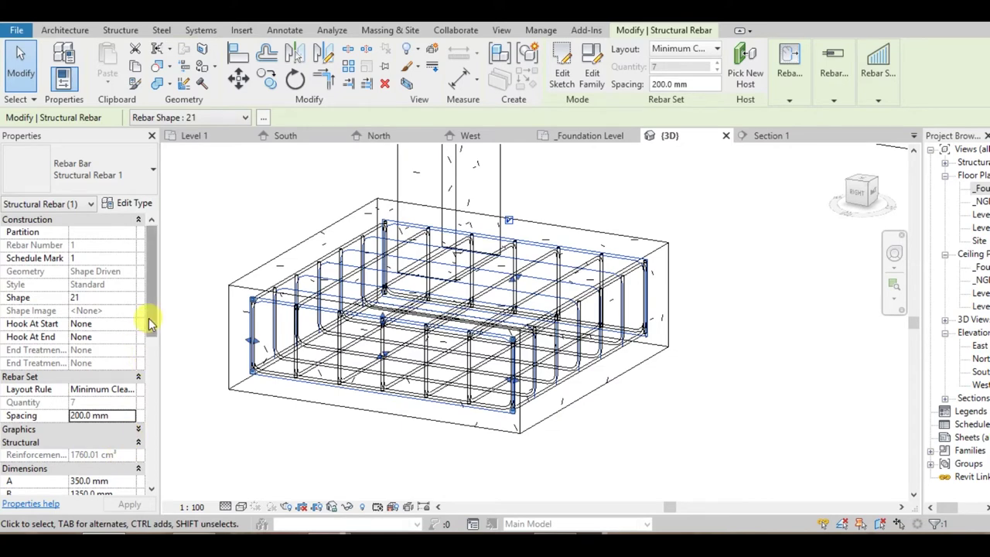
# - Review the new bar set and orbit the 3D view around the footing cage
pyautogui.moveTo(149, 318)
pyautogui.mouseDown()
pyautogui.moveTo(153, 342)
pyautogui.moveTo(152, 314)
pyautogui.mouseUp()
pyautogui.click(231, 439)
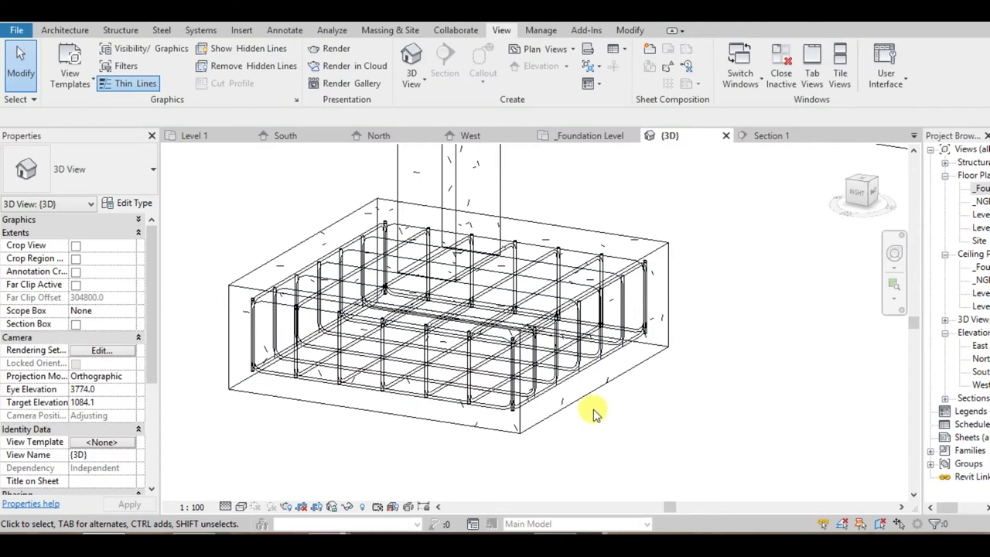
pyautogui.click(558, 298)
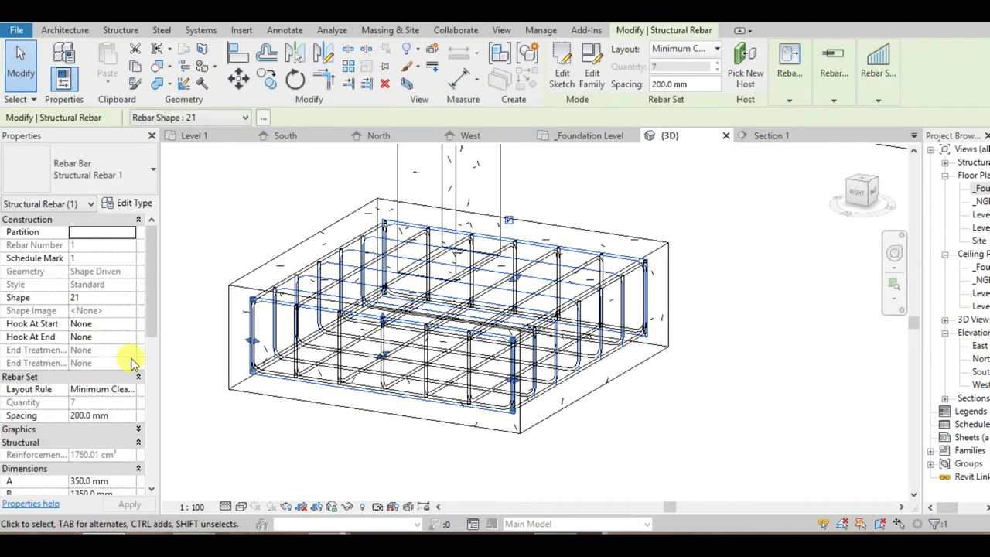
pyautogui.moveTo(152, 329)
pyautogui.moveTo(157, 329); pyautogui.dragTo(172, 449)
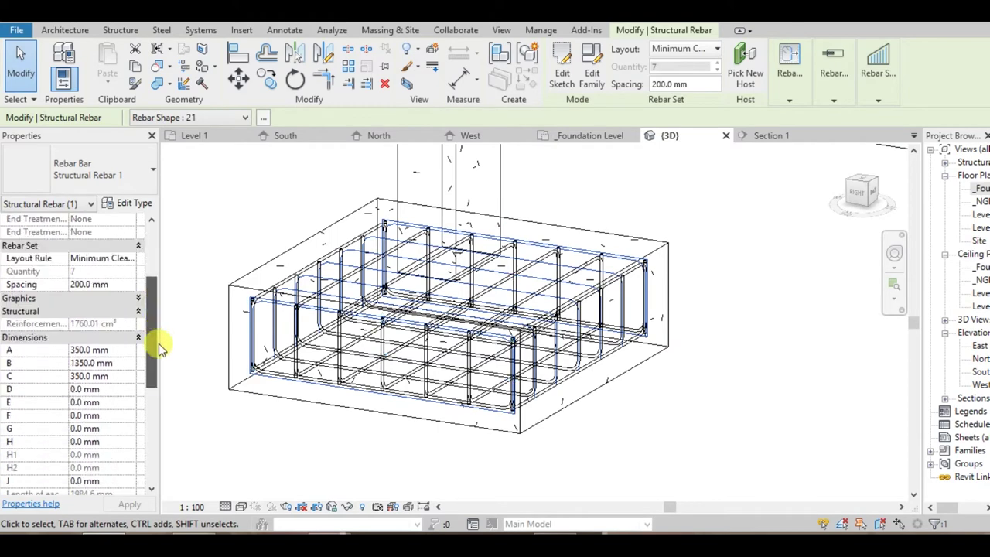
pyautogui.click(290, 455)
pyautogui.keyDown('shift'); pyautogui.moveTo(305, 453); pyautogui.dragTo(342, 457, button='middle'); pyautogui.keyUp('shift')
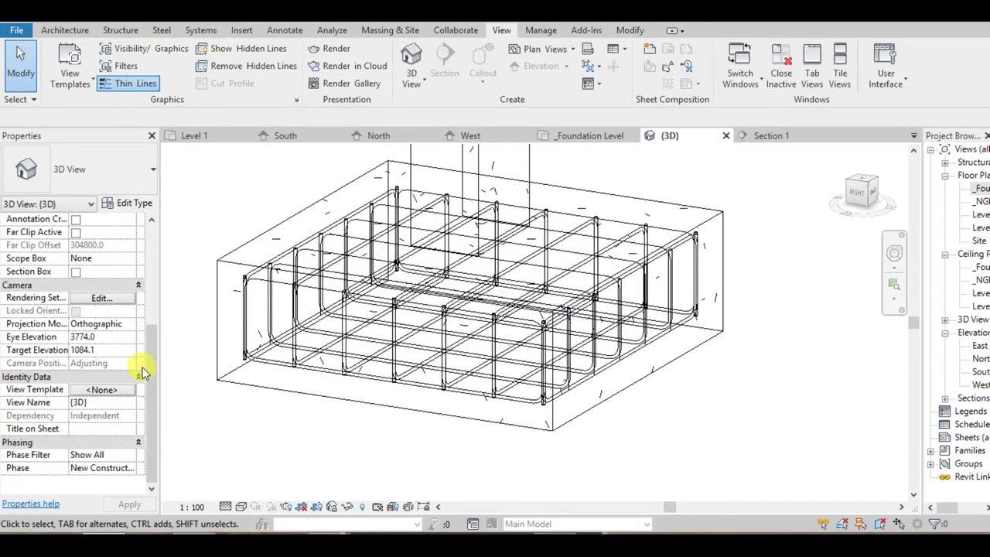
pyautogui.keyDown('shift'); pyautogui.moveTo(454, 426); pyautogui.dragTo(402, 422, button='middle'); pyautogui.keyUp('shift')
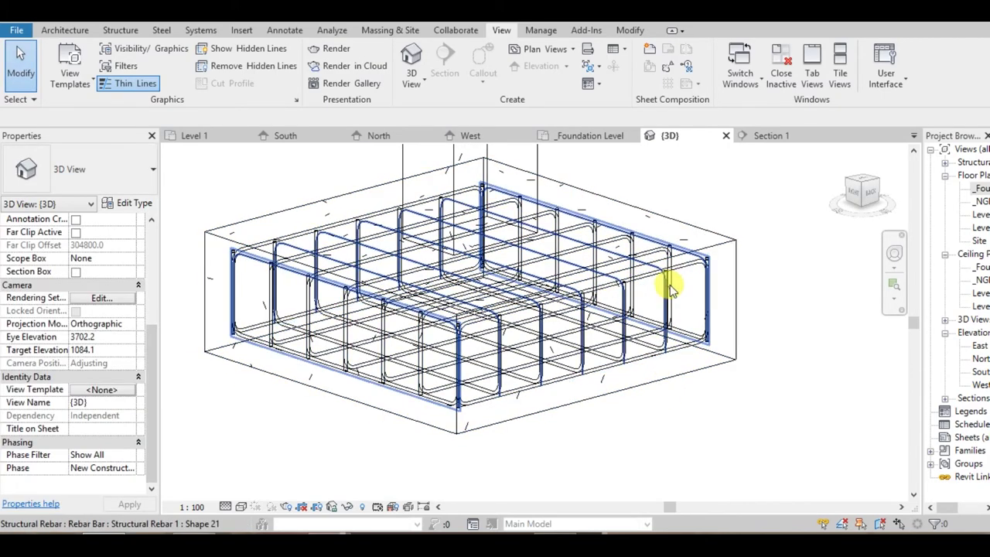
# - Set the third U-bar set to View unobscured and View as solid in 3D, then orbit the cage
pyautogui.scroll(2, 667, 271)
pyautogui.scroll(2, 576, 259)
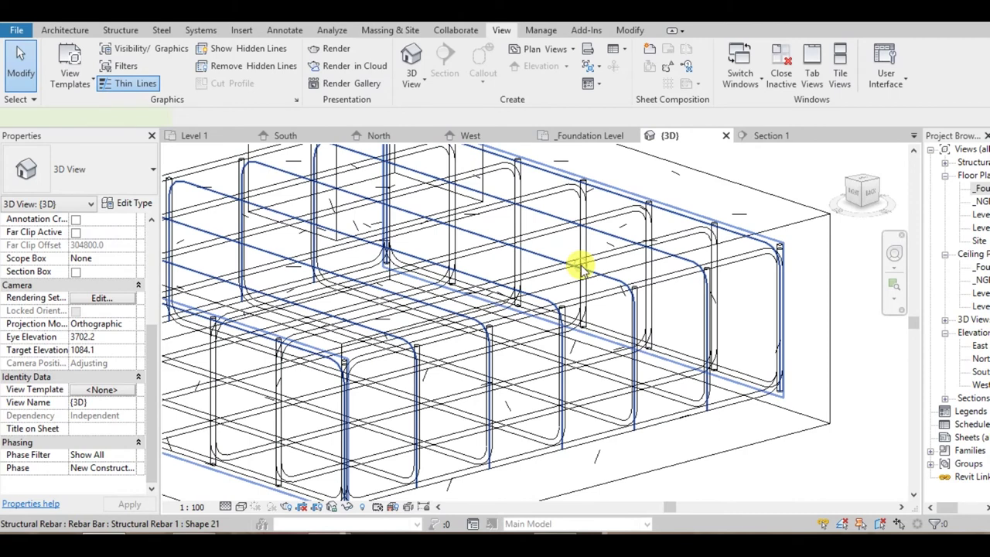
pyautogui.click(581, 267)
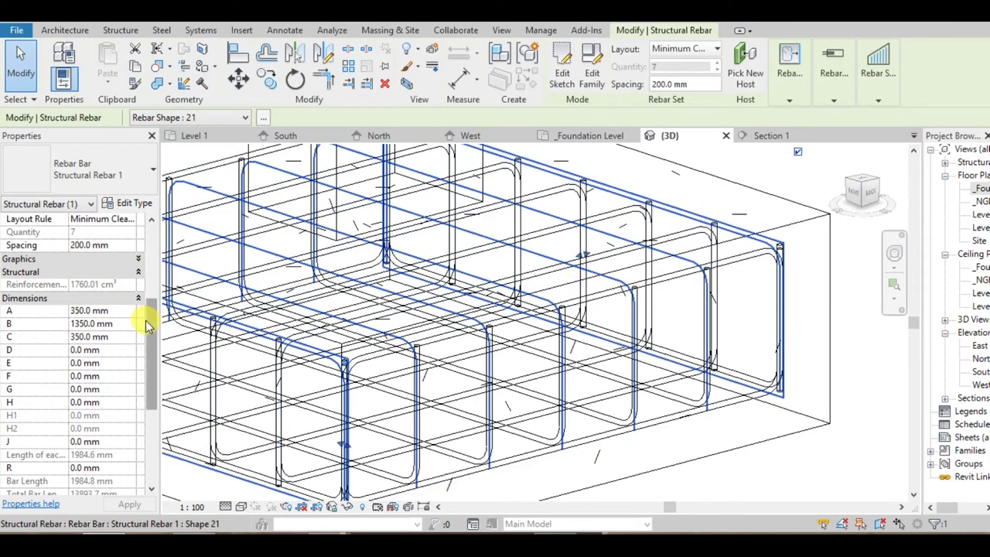
pyautogui.click(139, 260)
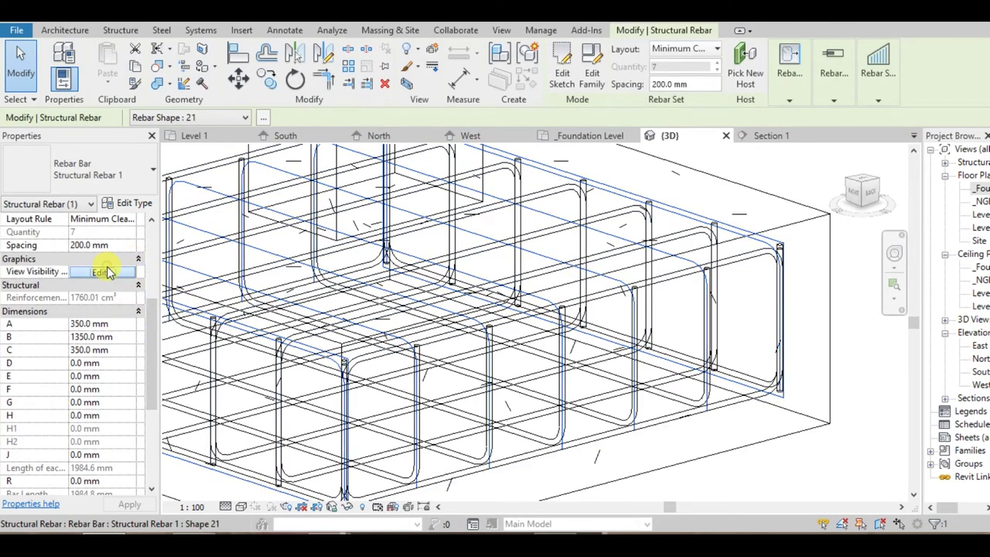
pyautogui.click(108, 272)
pyautogui.click(529, 203)
pyautogui.click(625, 202)
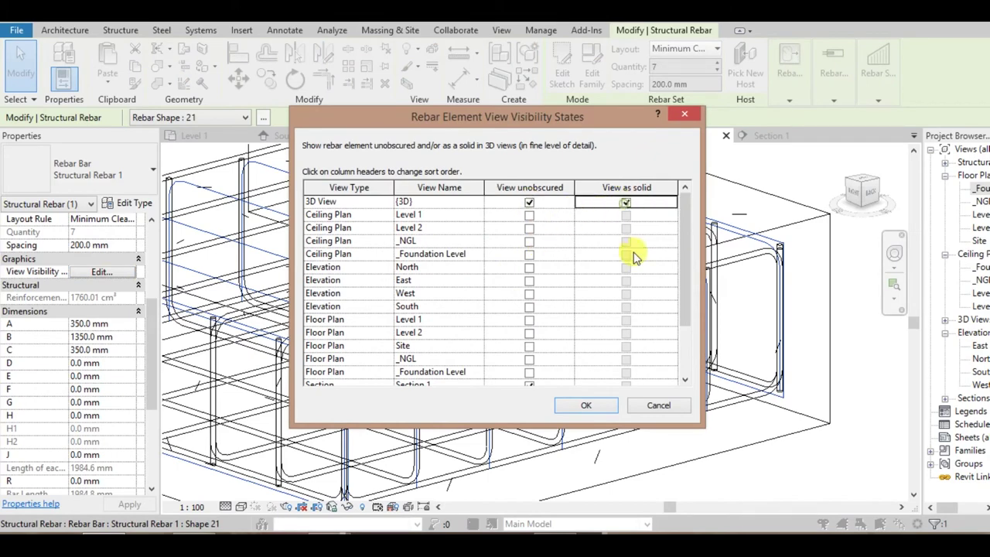
pyautogui.click(586, 405)
pyautogui.press('Escape')
pyautogui.scroll(-2, 652, 404)
pyautogui.moveTo(642, 389)
pyautogui.keyDown('shift'); pyautogui.mouseDown(button='middle')
pyautogui.moveTo(390, 399)
pyautogui.moveTo(670, 394)
pyautogui.mouseUp(button='middle'); pyautogui.keyUp('shift')
pyautogui.moveTo(738, 360)
pyautogui.keyDown('shift'); pyautogui.mouseDown(button='middle')
pyautogui.moveTo(625, 316)
pyautogui.moveTo(699, 360)
pyautogui.moveTo(713, 346)
pyautogui.moveTo(468, 276)
pyautogui.moveTo(610, 320)
pyautogui.moveTo(600, 311)
pyautogui.mouseUp(button='middle'); pyautogui.keyUp('shift')
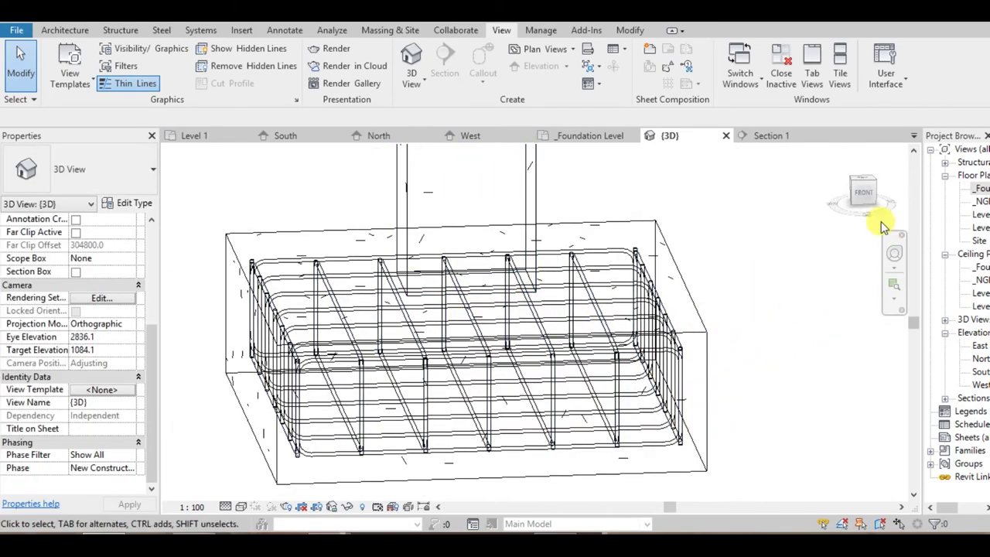
# - Open the South elevation and bring the footing into view
pyautogui.moveTo(845, 280); pyautogui.dragTo(802, 281, button='middle')
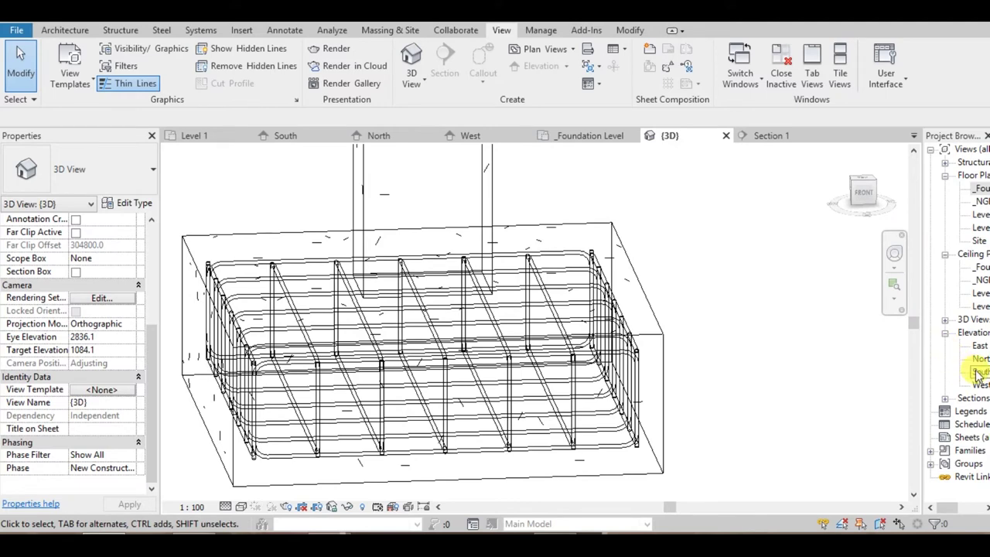
pyautogui.doubleClick(977, 372)
pyautogui.scroll(-1, 573, 309)
pyautogui.scroll(-1, 524, 286)
pyautogui.moveTo(524, 286); pyautogui.dragTo(482, 371, button='middle')
pyautogui.moveTo(503, 309); pyautogui.dragTo(481, 379, button='middle')
pyautogui.scroll(1, 482, 379)
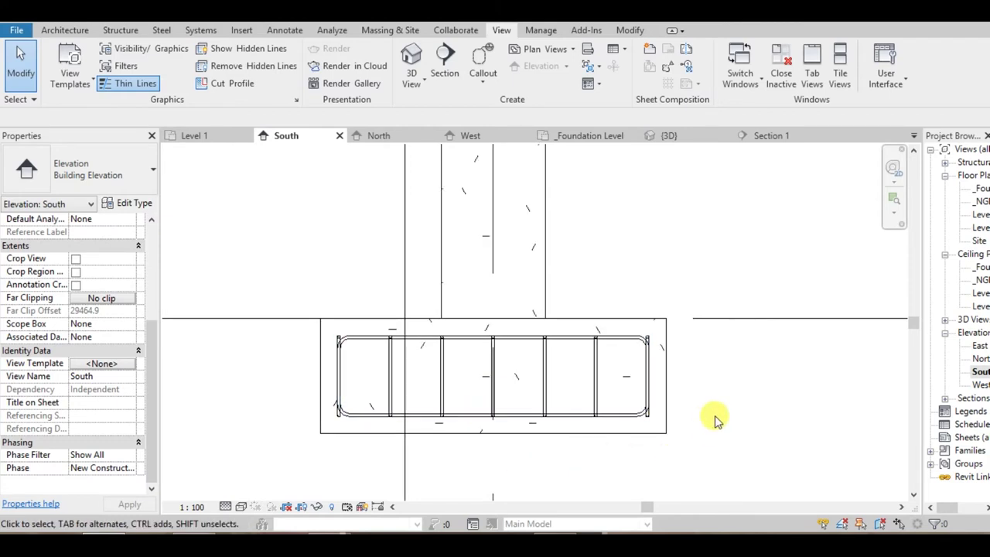
pyautogui.scroll(-1, 715, 420)
pyautogui.moveTo(699, 407)
pyautogui.mouseDown(button='middle')
pyautogui.moveTo(575, 394)
pyautogui.moveTo(457, 397)
pyautogui.mouseUp(button='middle')
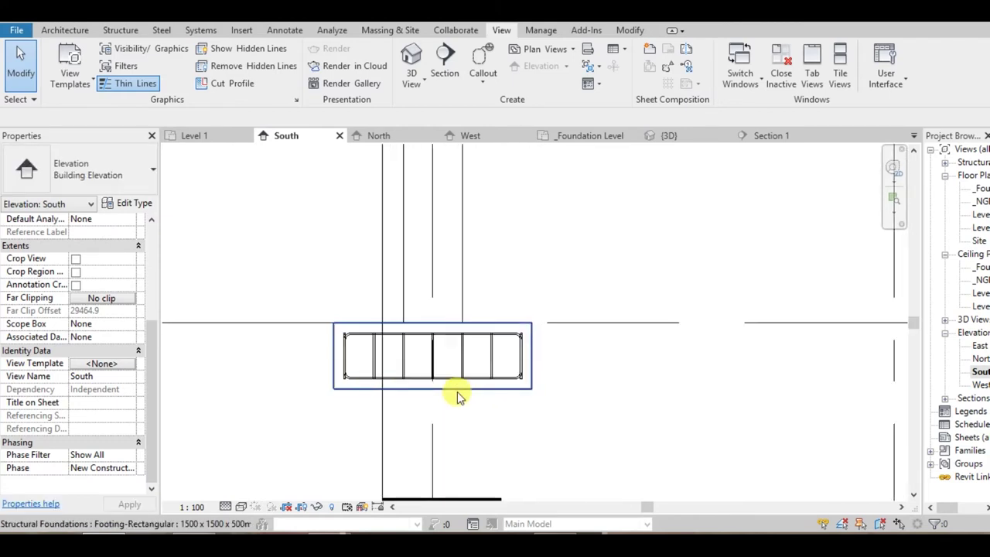
pyautogui.scroll(2, 457, 397)
pyautogui.moveTo(625, 294)
pyautogui.mouseDown(button='middle')
pyautogui.moveTo(564, 347)
pyautogui.moveTo(570, 360)
pyautogui.mouseUp(button='middle')
pyautogui.scroll(-2, 560, 338)
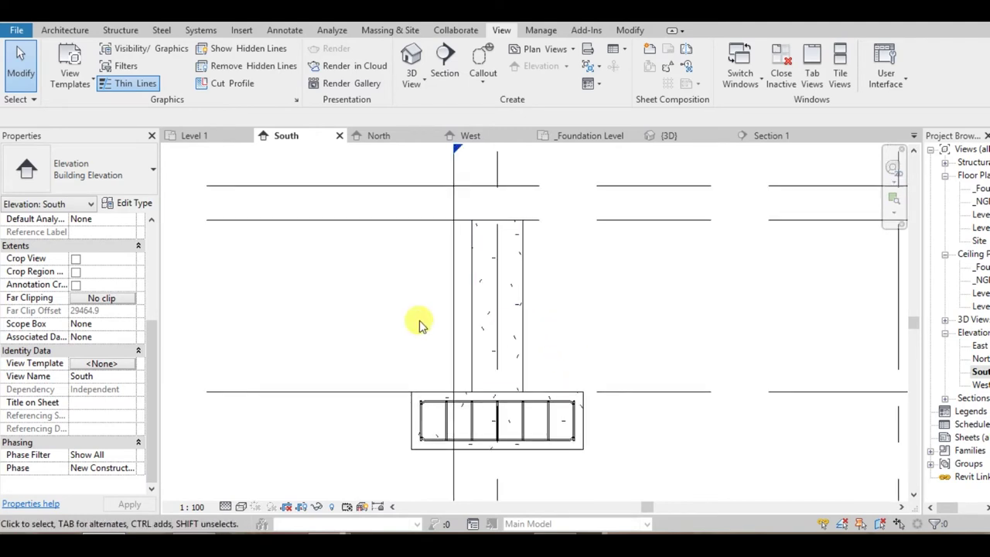
# - Select the 300 x 450 mm concrete column above the footing and start rebar placement
pyautogui.click(526, 323)
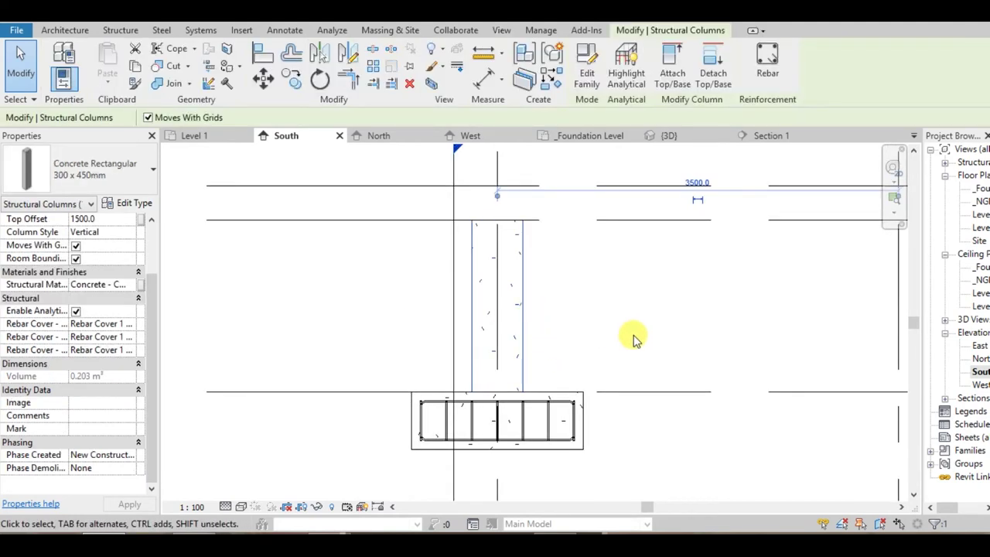
pyautogui.scroll(1, 636, 335)
pyautogui.scroll(2, 583, 343)
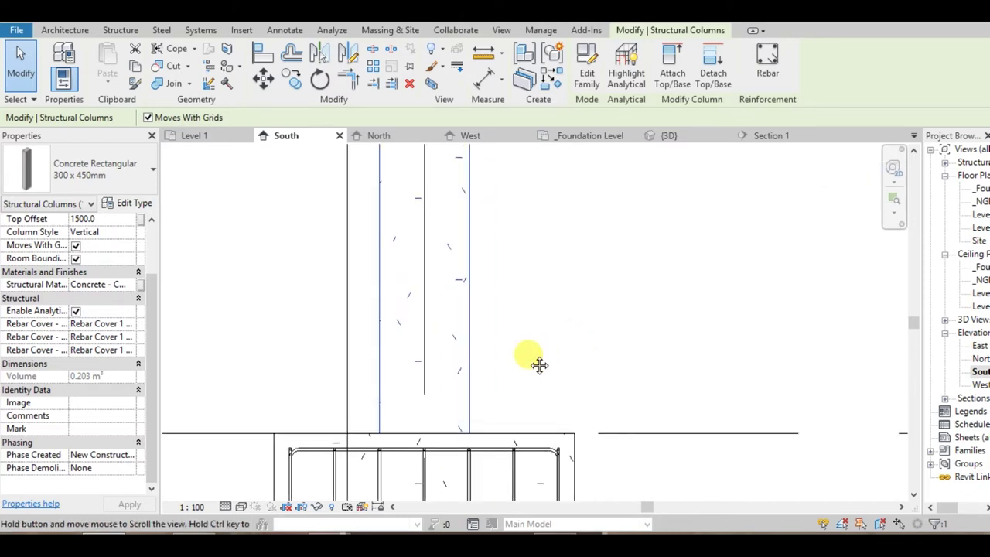
pyautogui.moveTo(597, 369); pyautogui.dragTo(601, 355, button='middle')
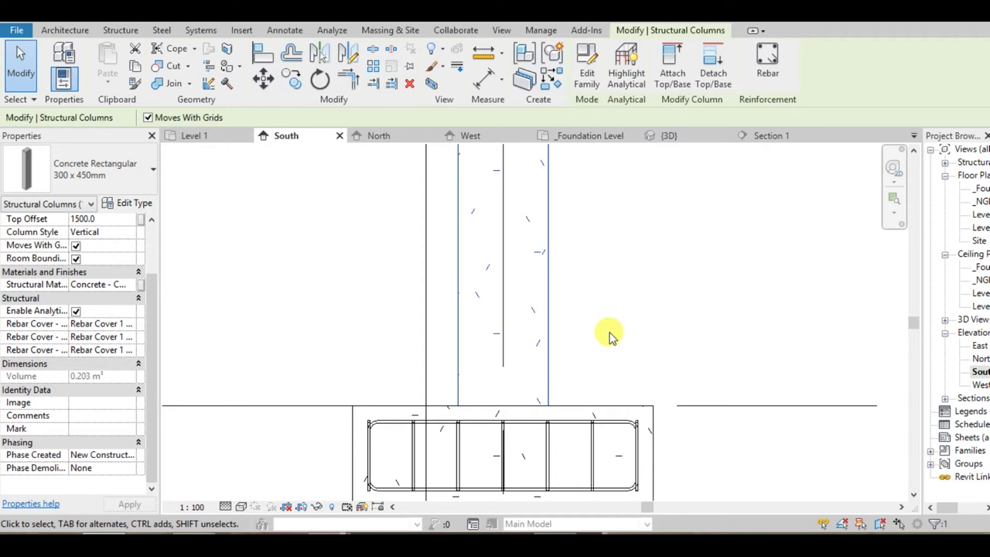
pyautogui.scroll(-2, 609, 337)
pyautogui.moveTo(581, 382); pyautogui.dragTo(595, 356, button='middle')
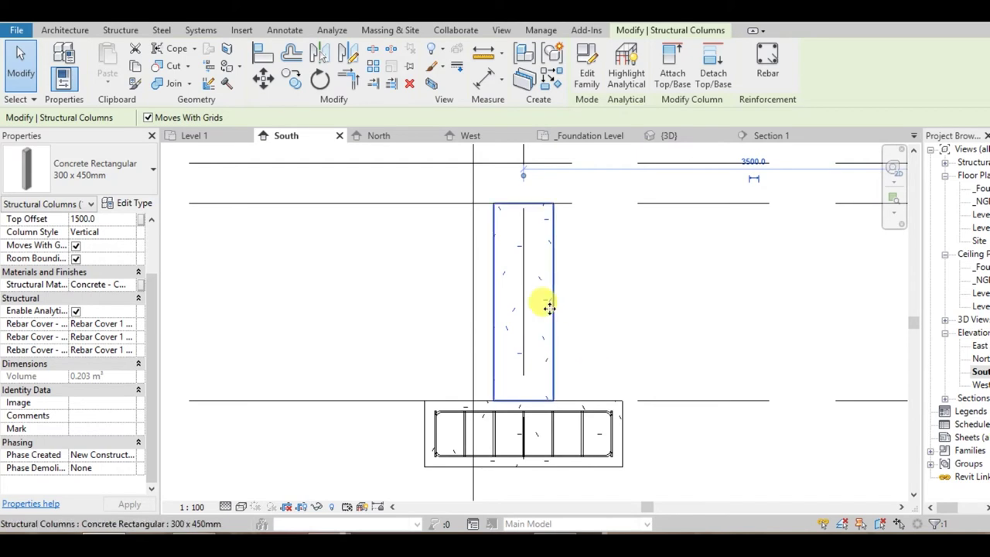
pyautogui.click(768, 60)
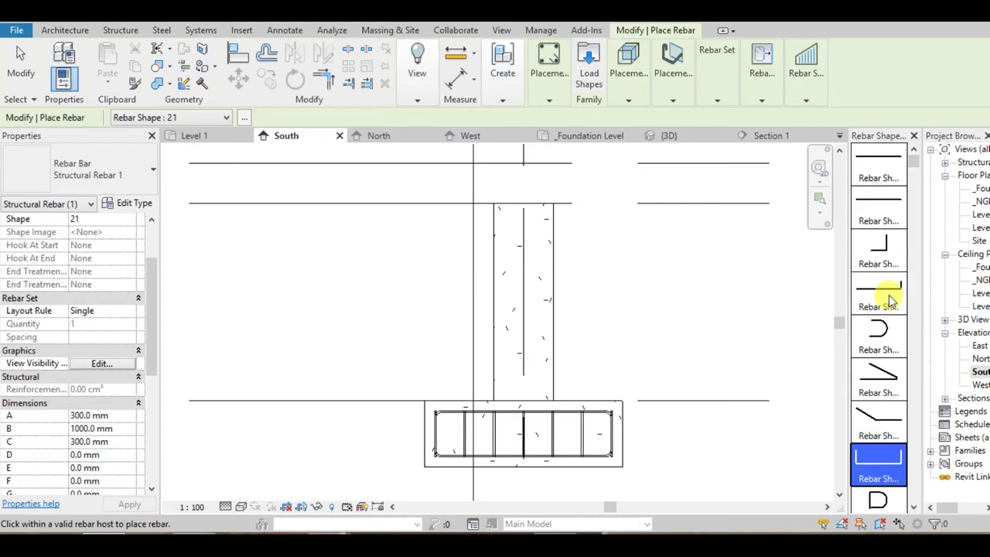
# - Place a shape 12 L-bar inside the column on the Near Cover Reference plane
pyautogui.scroll(-2, 916, 175)
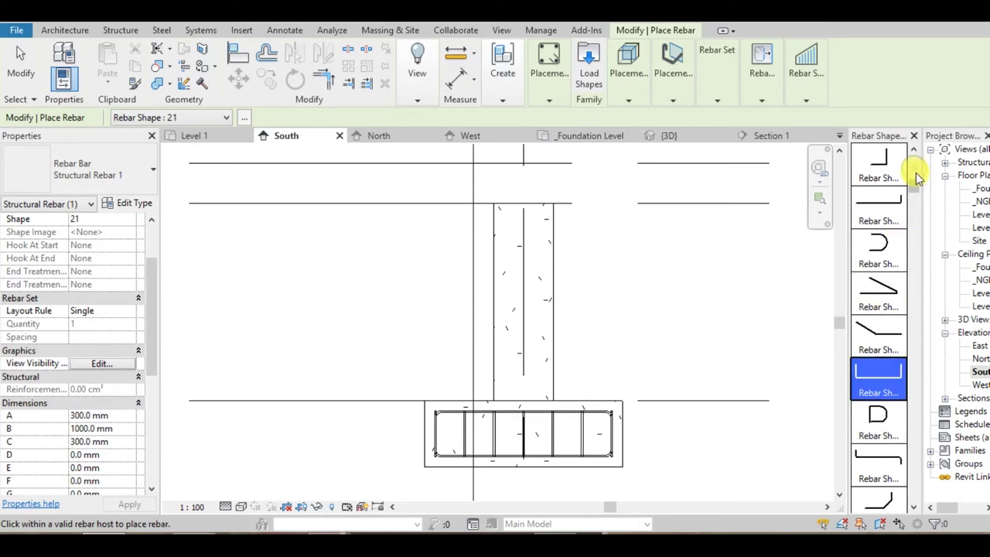
pyautogui.moveTo(913, 193)
pyautogui.mouseDown()
pyautogui.moveTo(938, 379)
pyautogui.moveTo(939, 472)
pyautogui.moveTo(913, 343)
pyautogui.moveTo(933, 274)
pyautogui.moveTo(939, 180)
pyautogui.mouseUp()
pyautogui.click(895, 230)
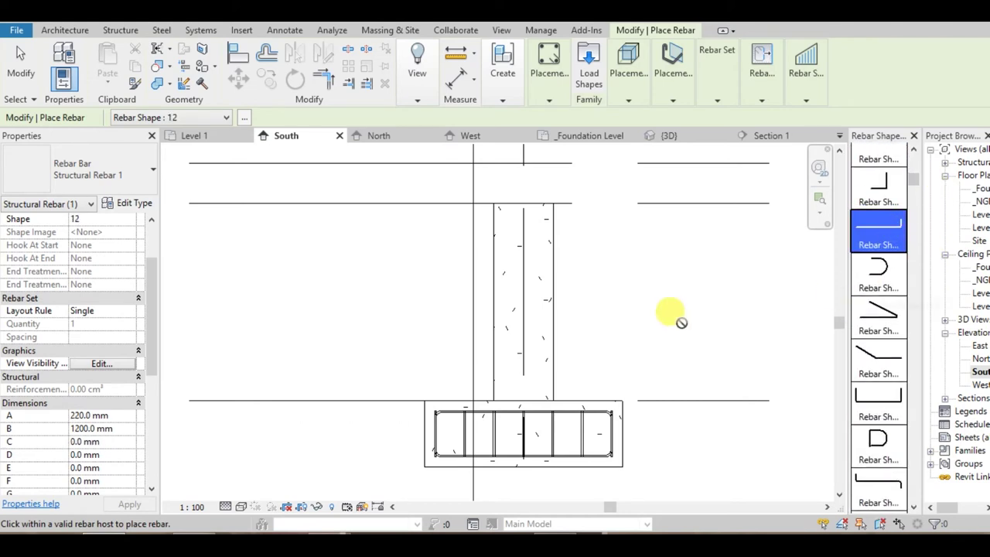
pyautogui.moveTo(503, 253); pyautogui.dragTo(509, 260, button='middle')
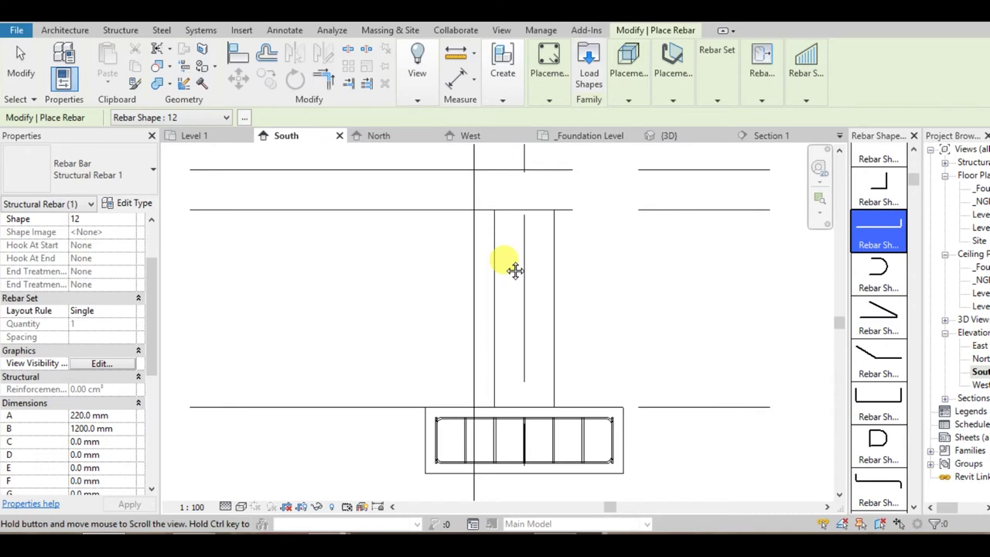
pyautogui.click(628, 99)
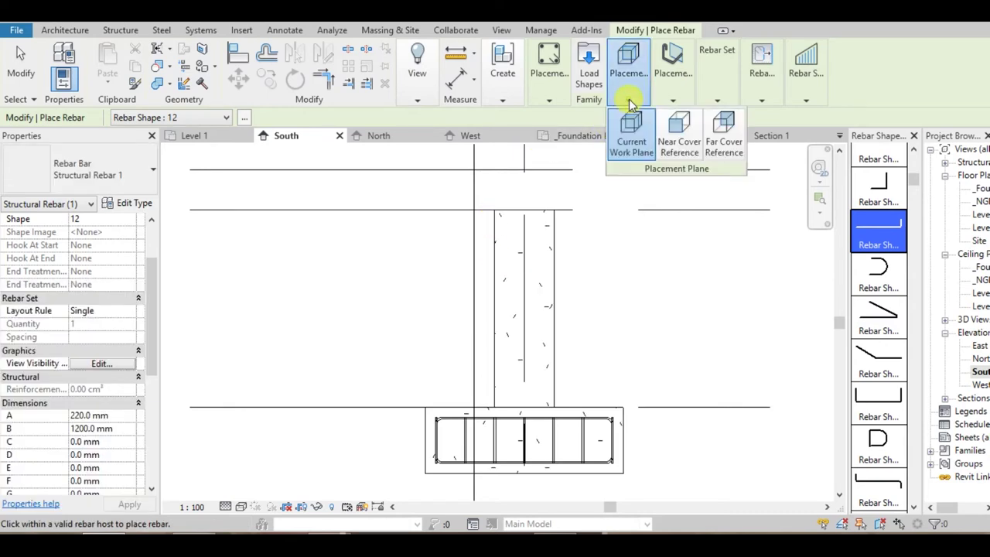
pyautogui.click(675, 132)
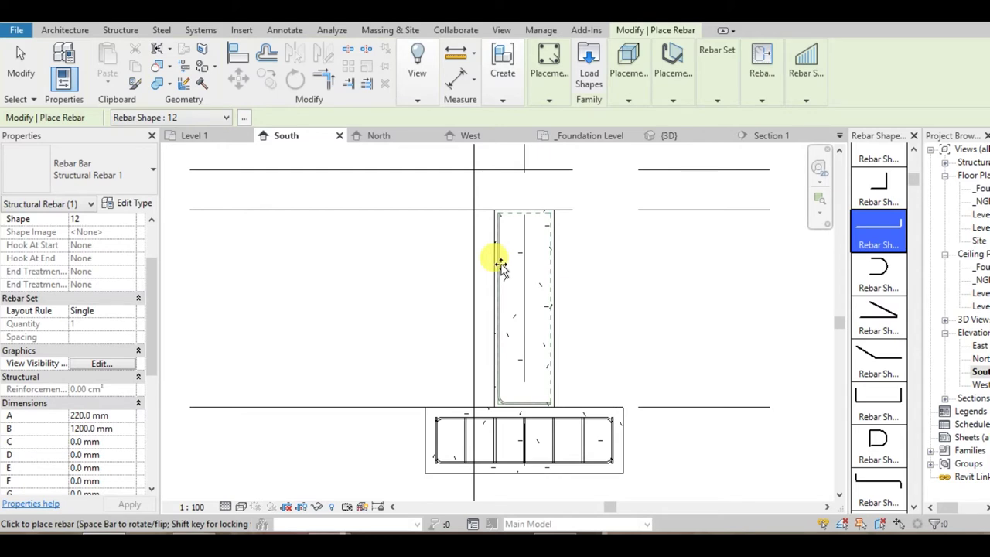
pyautogui.click(502, 265)
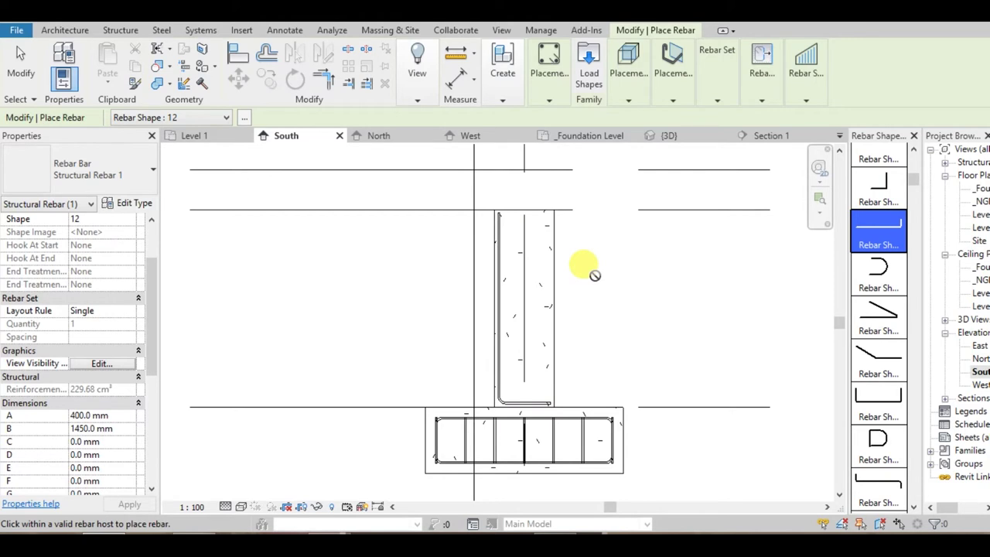
pyautogui.press('Escape')
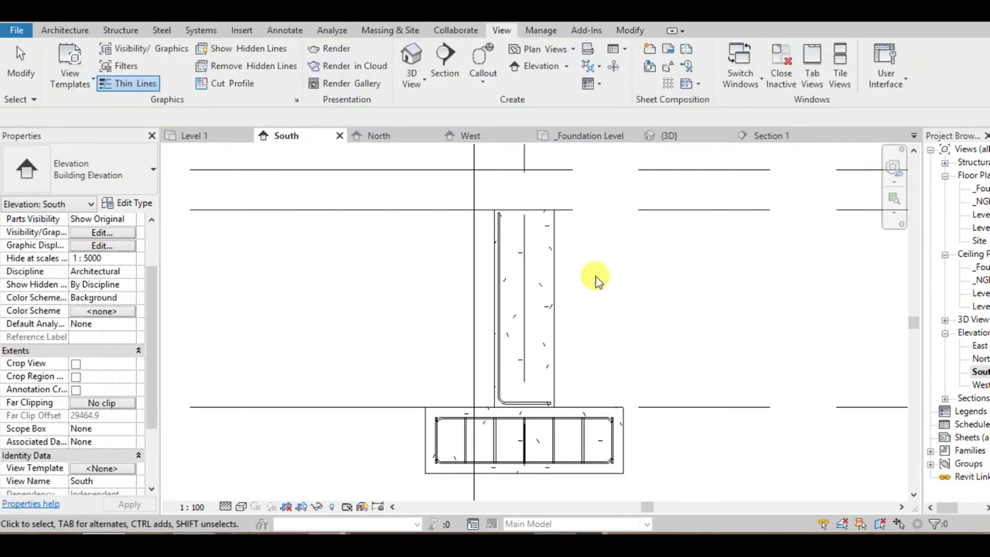
# - Extend the L-shaped column bar so its leg reaches down to the footing bottom
pyautogui.scroll(2, 641, 289)
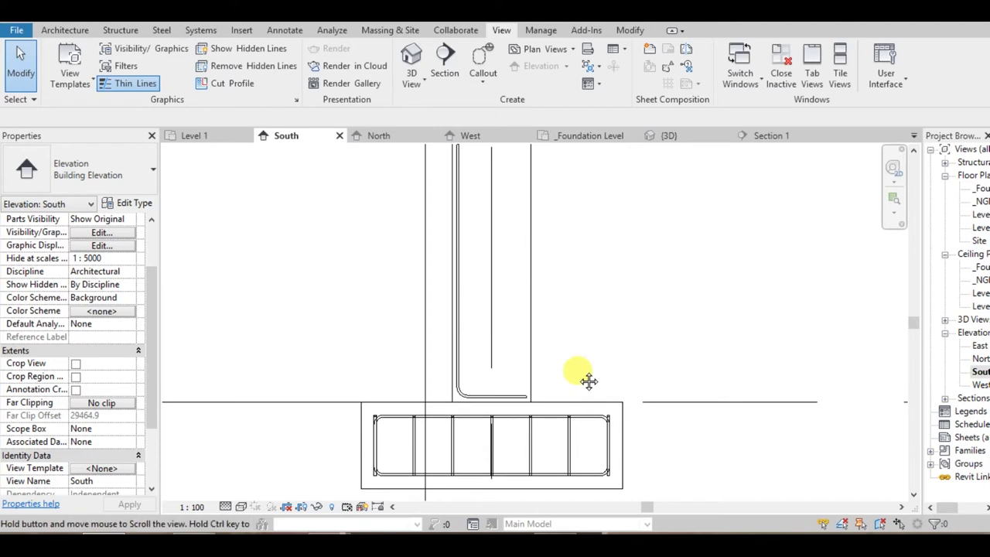
pyautogui.moveTo(588, 380); pyautogui.dragTo(609, 349, button='middle')
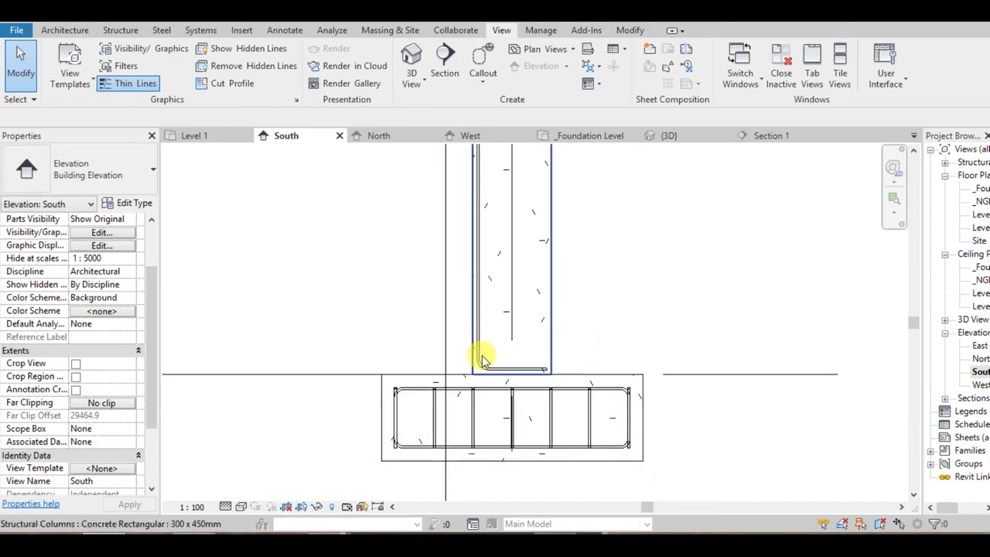
pyautogui.click(548, 373)
pyautogui.moveTo(531, 394); pyautogui.dragTo(546, 335, button='middle')
pyautogui.moveTo(526, 304); pyautogui.dragTo(526, 367)
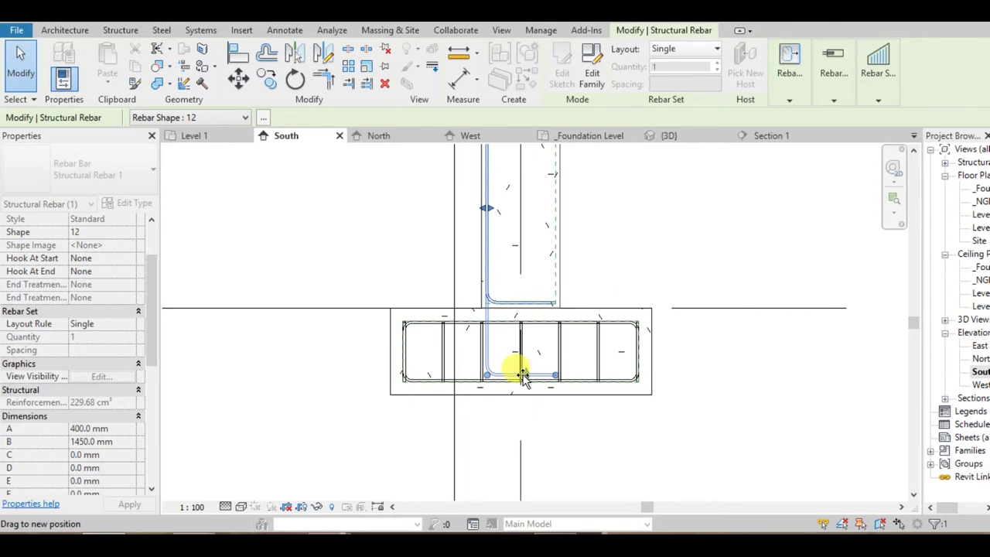
pyautogui.moveTo(523, 376); pyautogui.dragTo(523, 376)
pyautogui.moveTo(552, 416); pyautogui.dragTo(530, 405, button='middle')
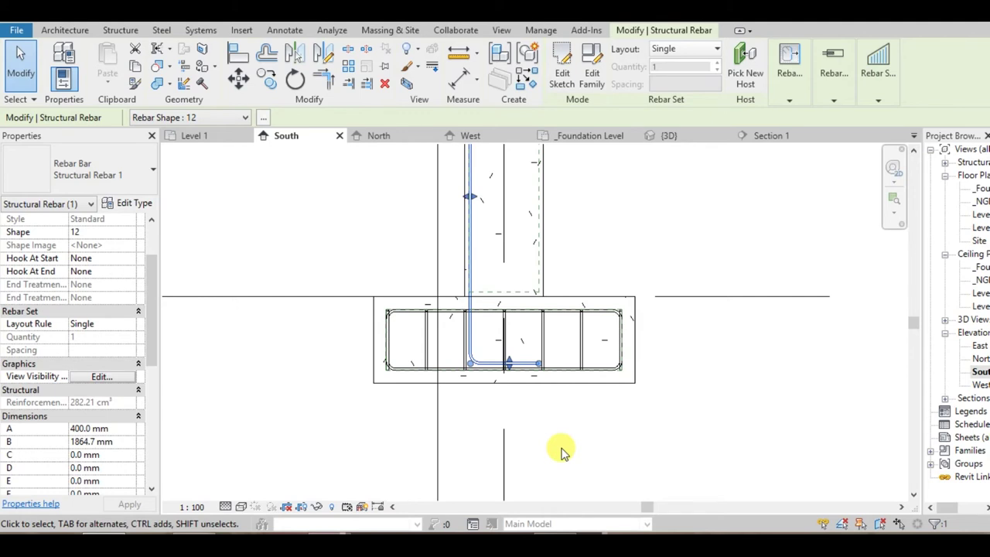
pyautogui.scroll(1, 559, 429)
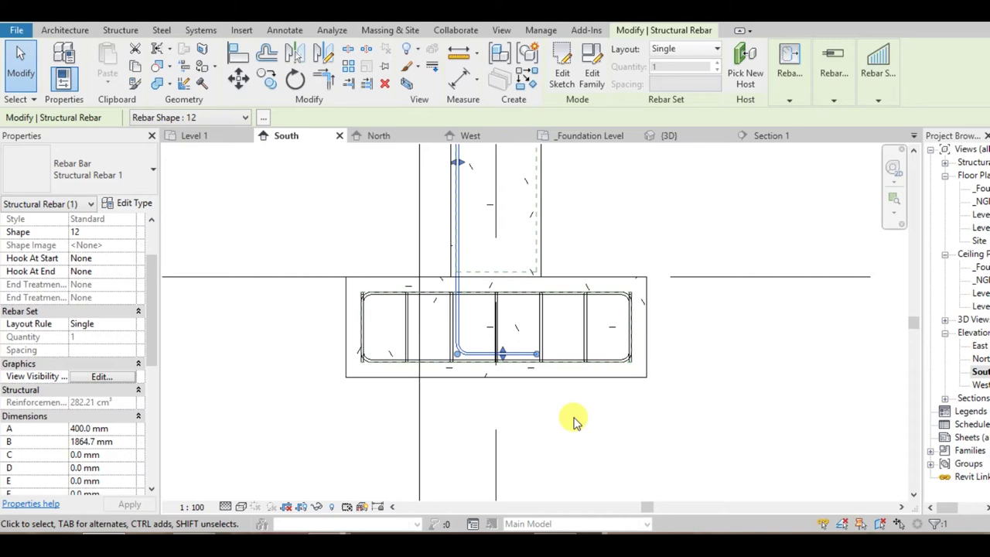
# - Nudge the L-shaped column bar three steps to the right inside the column
pyautogui.click(576, 420)
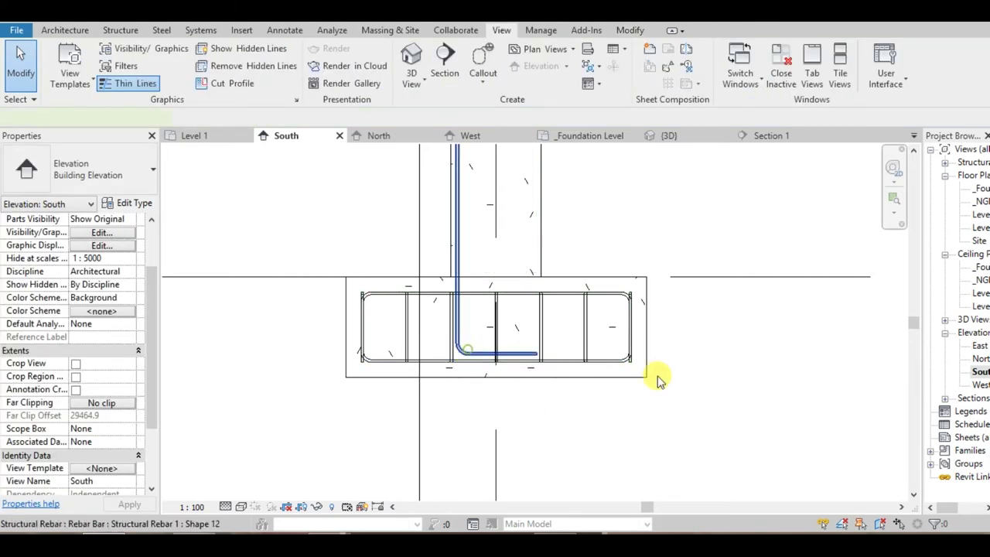
pyautogui.click(505, 357)
pyautogui.press('Right')
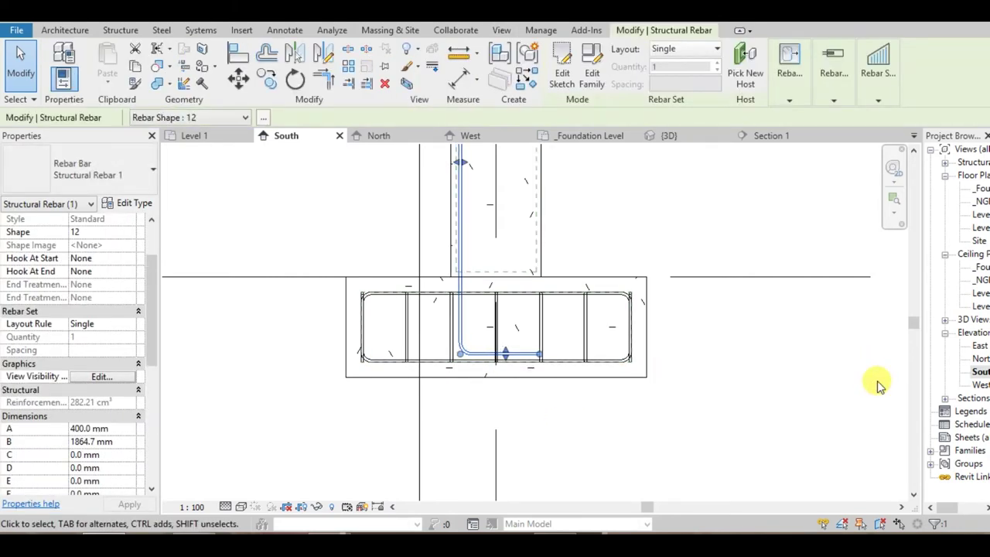
pyautogui.press('Right')
pyautogui.press('Right')
pyautogui.press('Right')
pyautogui.press('Right')
pyautogui.press('Right')
pyautogui.press('Right')
pyautogui.press('Right')
pyautogui.press('Right')
pyautogui.press('Right')
pyautogui.press('Right')
pyautogui.press('Right')
pyautogui.press('Right')
pyautogui.press('Right')
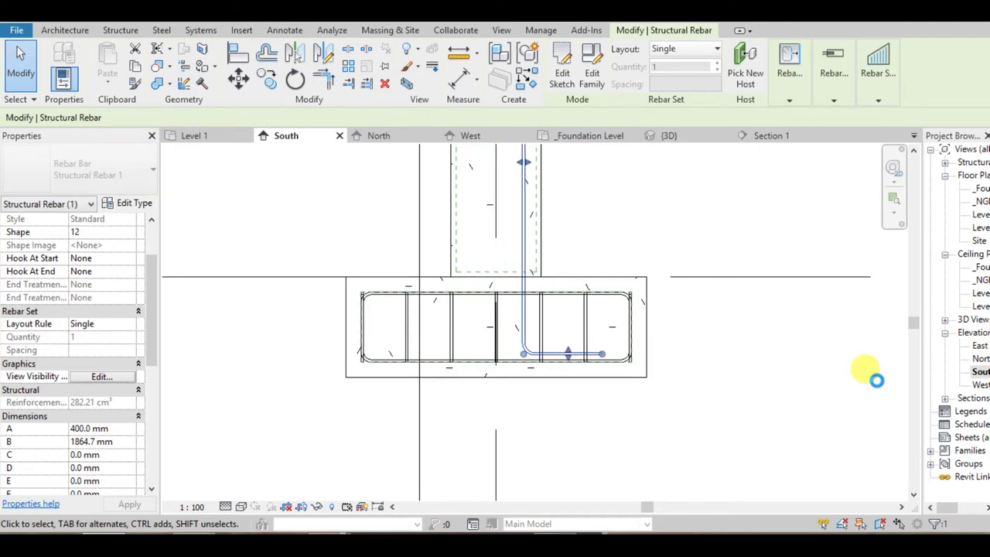
pyautogui.press('Right')
pyautogui.press('Right')
pyautogui.press('Right')
pyautogui.press('Right')
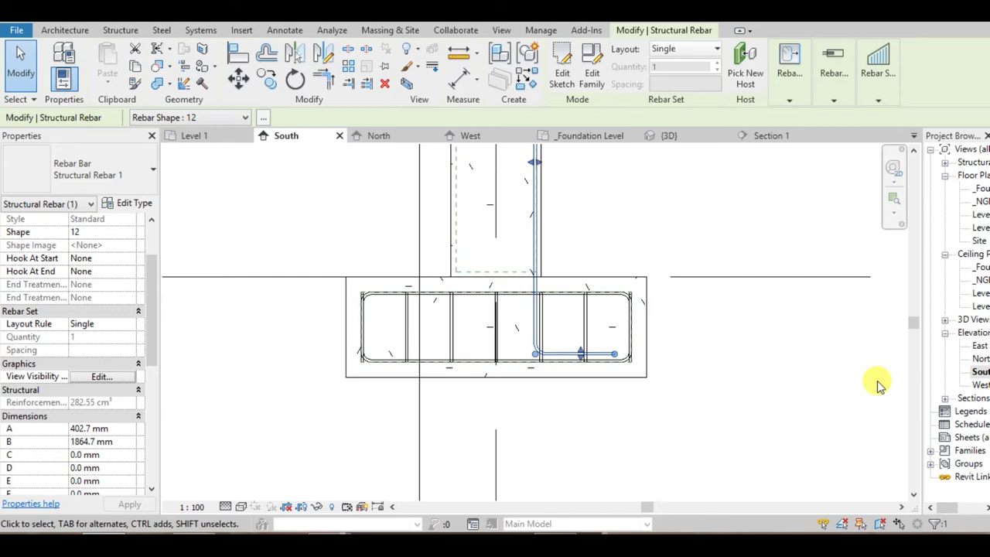
pyautogui.press('Escape')
pyautogui.moveTo(669, 242); pyautogui.dragTo(654, 287, button='middle')
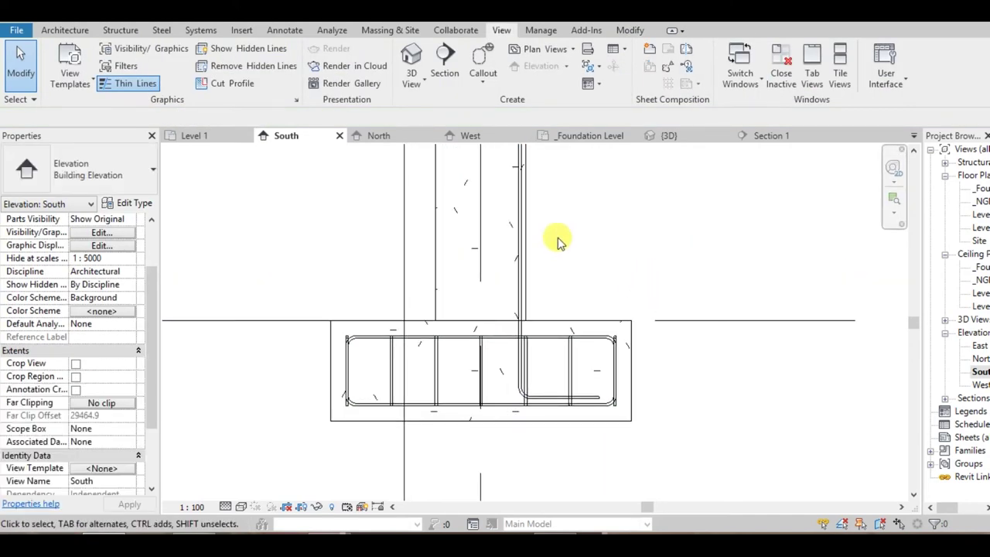
# - Create a new 50 mm rebar cover setting named Column Neck
pyautogui.click(531, 231)
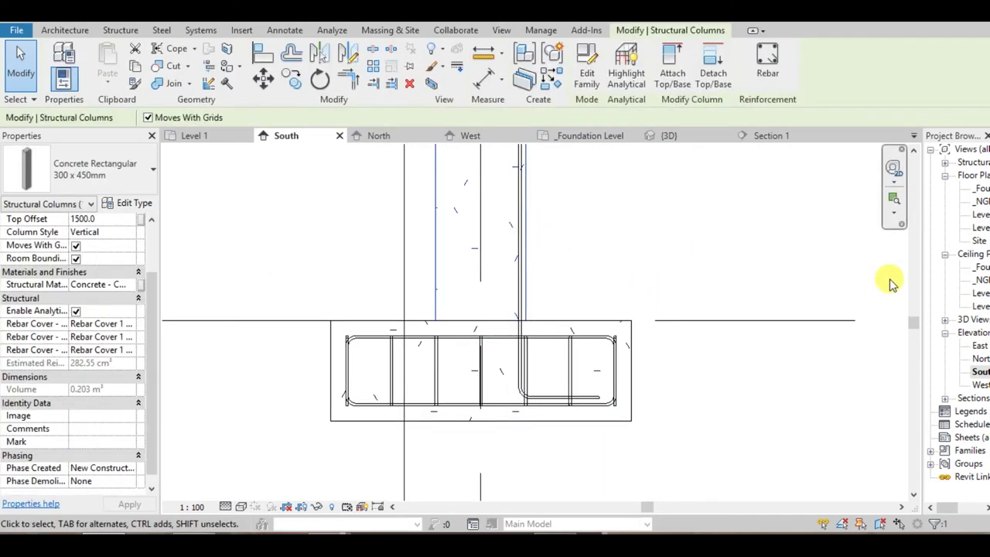
pyautogui.click(163, 29)
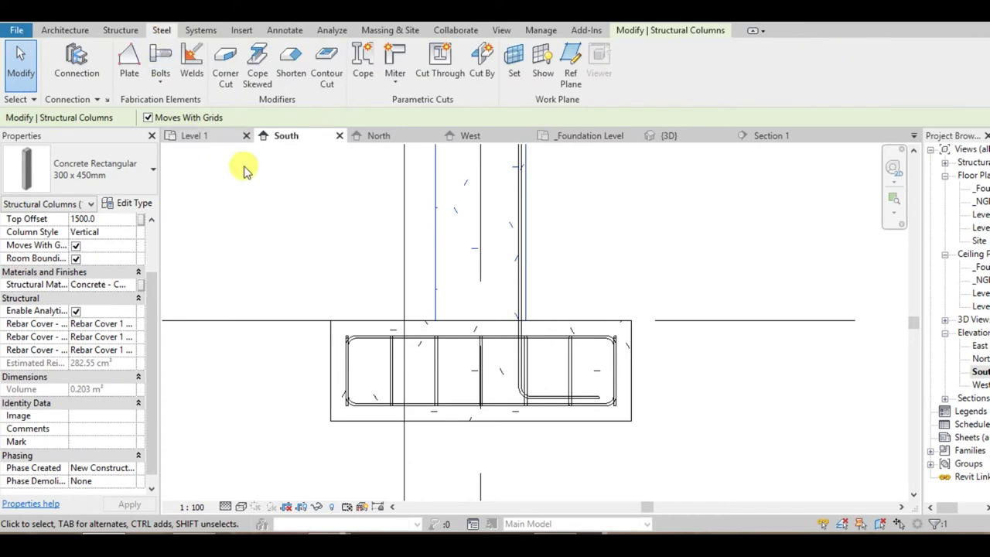
pyautogui.click(122, 30)
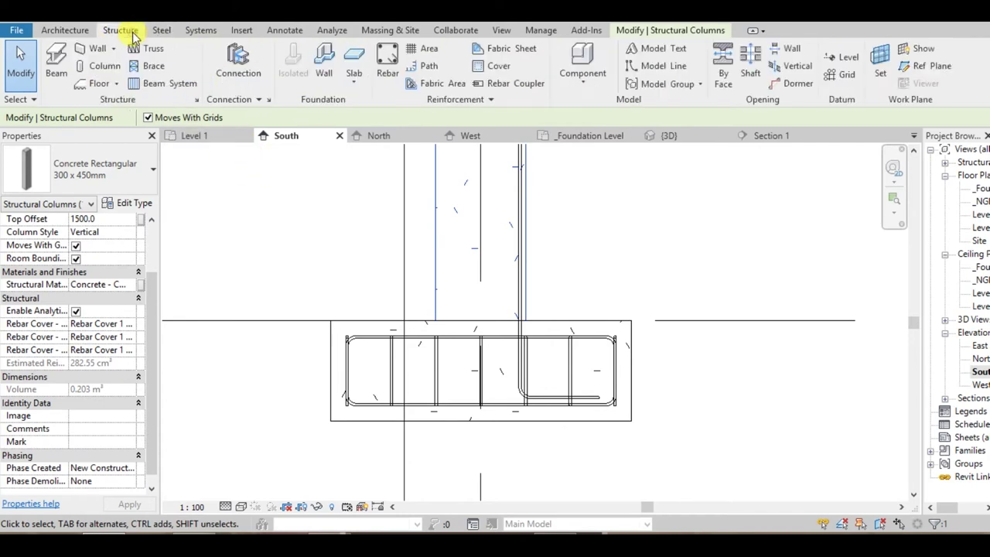
pyautogui.click(497, 66)
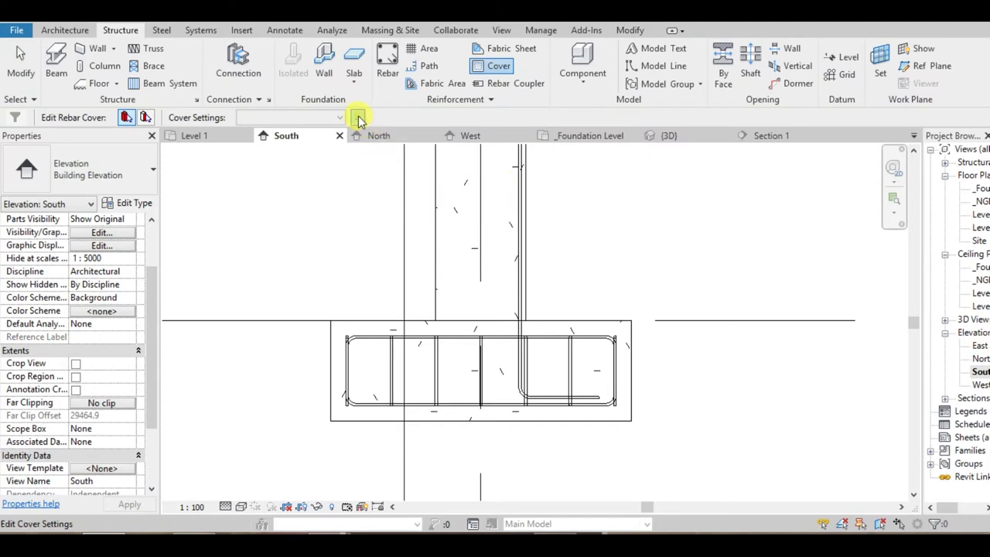
pyautogui.click(357, 117)
pyautogui.click(651, 240)
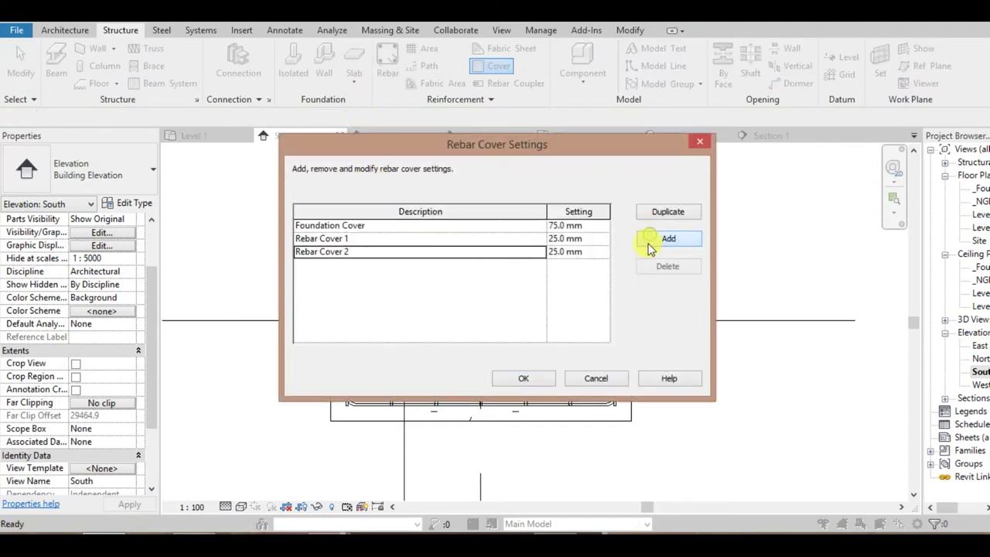
pyautogui.click(408, 251)
pyautogui.write('Column Neck')
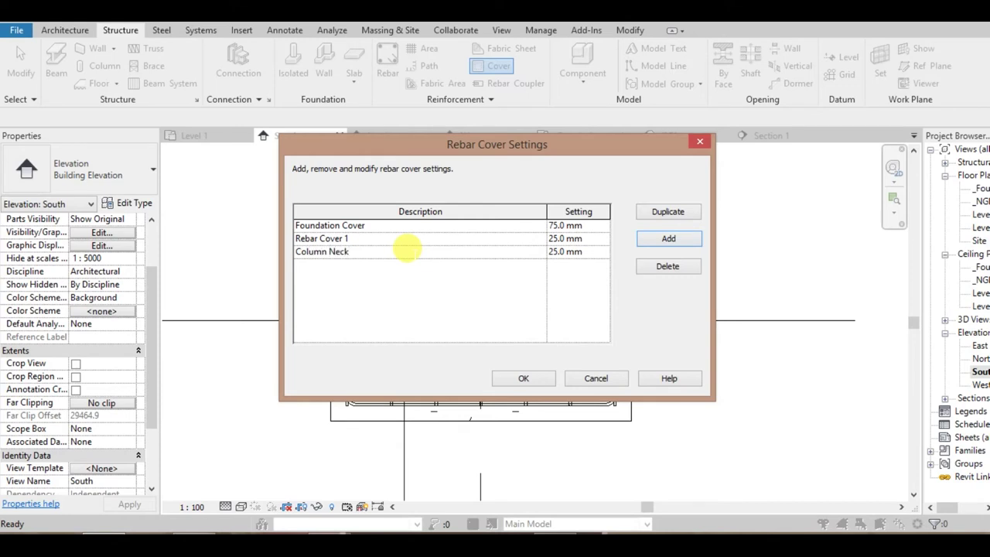
pyautogui.click(563, 251)
pyautogui.write('50')
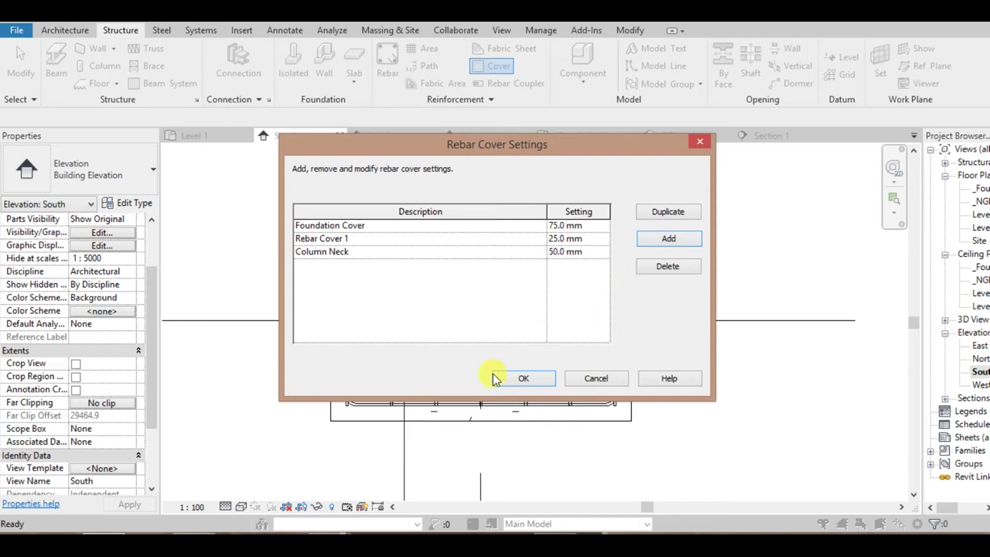
pyautogui.click(527, 380)
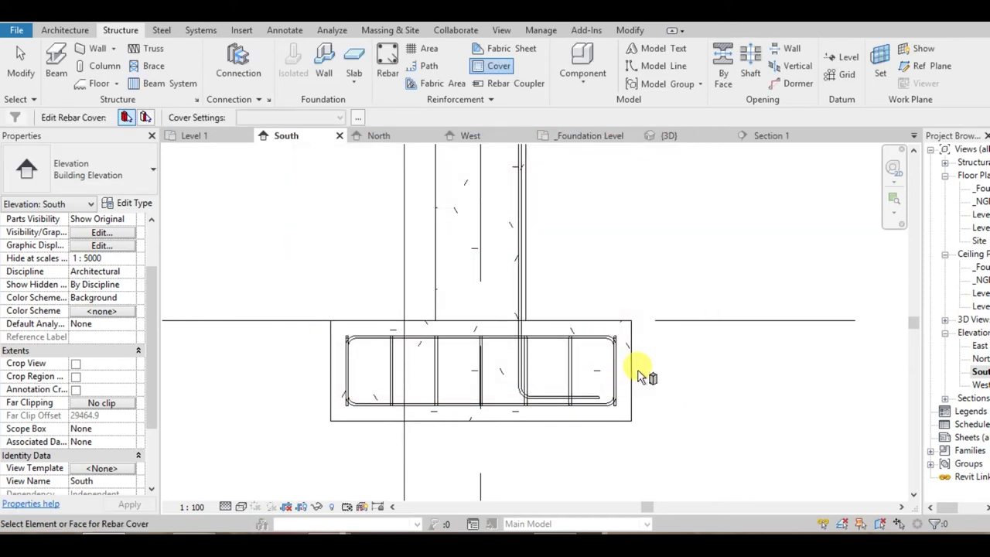
# - Assign the Column Neck 50 mm cover to the concrete column's face
pyautogui.click(529, 241)
pyautogui.click(340, 118)
pyautogui.click(326, 132)
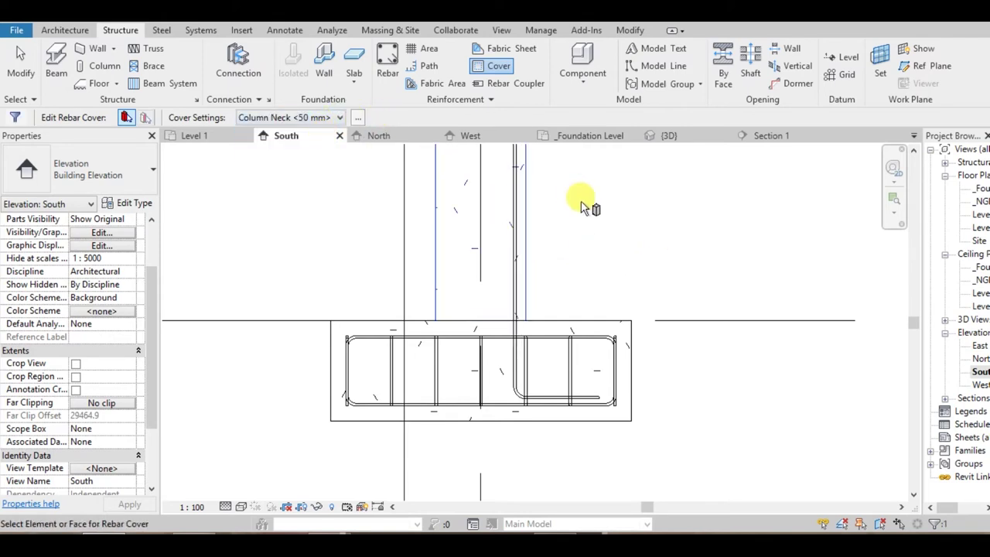
pyautogui.press('Escape')
pyautogui.moveTo(595, 270); pyautogui.dragTo(570, 357, button='middle')
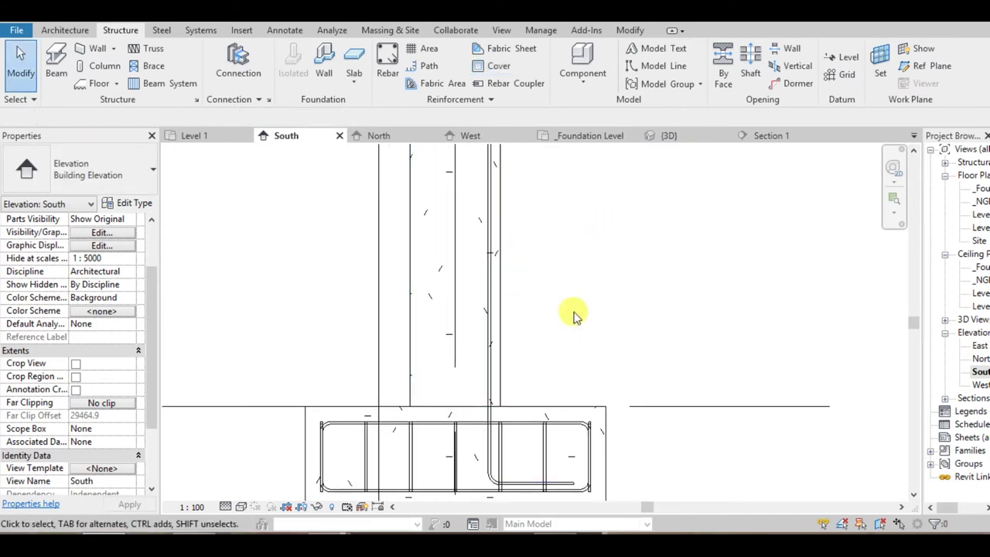
pyautogui.moveTo(583, 321); pyautogui.dragTo(579, 316, button='middle')
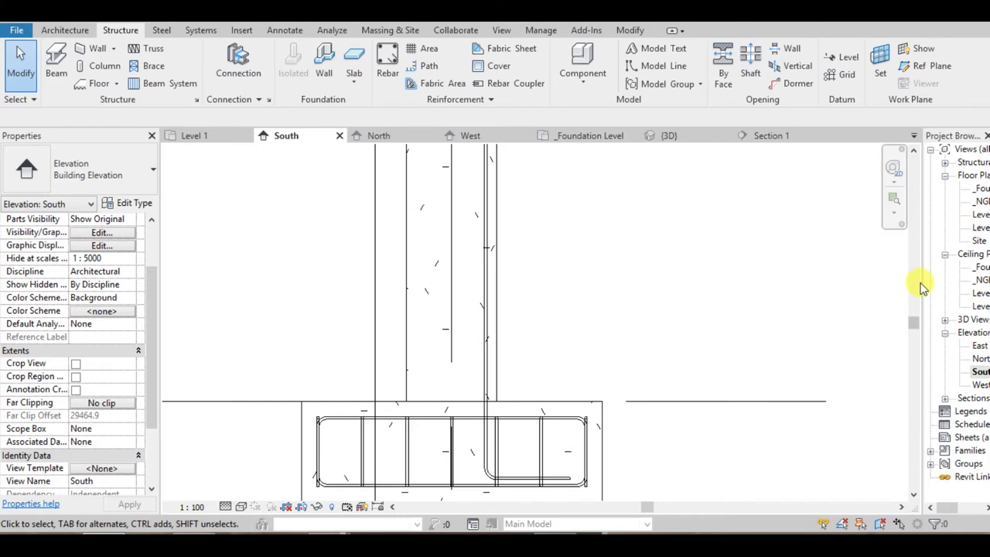
pyautogui.moveTo(922, 282); pyautogui.dragTo(857, 279)
pyautogui.scroll(-3, 747, 294)
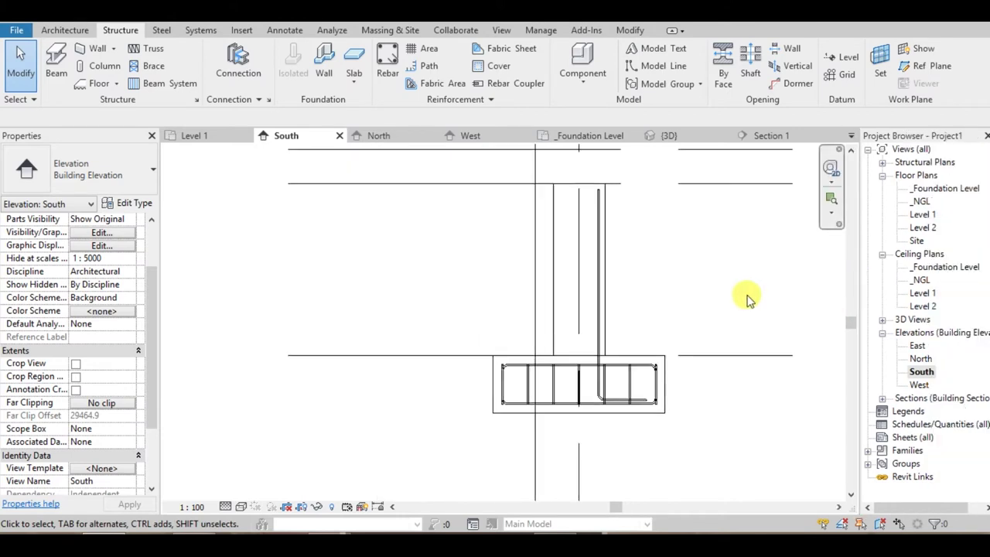
pyautogui.moveTo(747, 294); pyautogui.dragTo(711, 331, button='middle')
pyautogui.scroll(1, 702, 325)
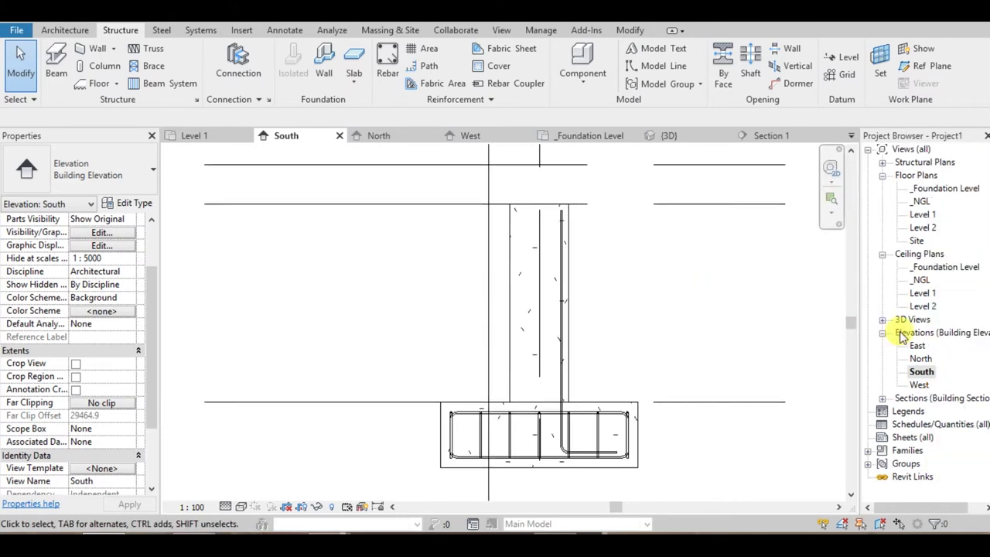
pyautogui.doubleClick(922, 202)
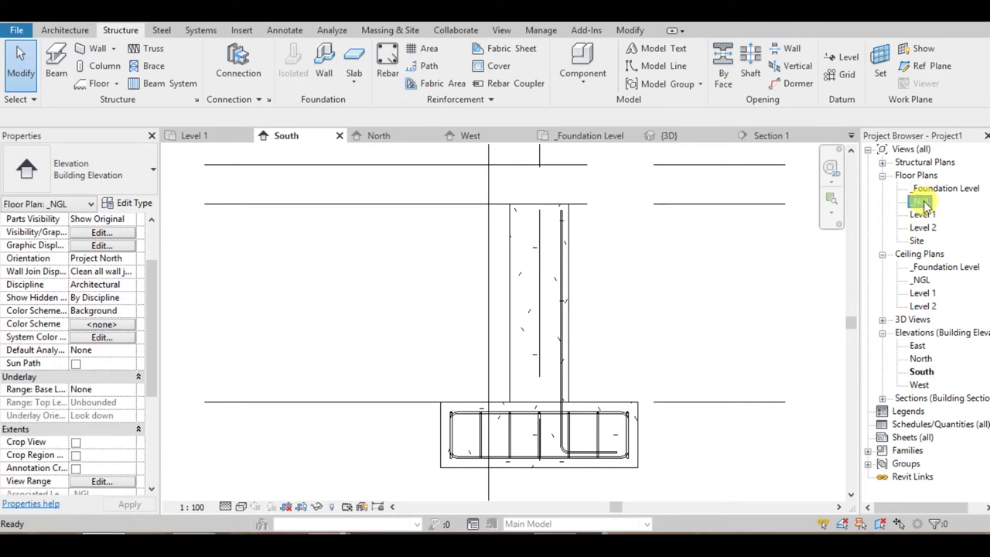
# - Set the _NGL plan to Fine detail level and Wireframe visual style
pyautogui.scroll(5, 499, 275)
pyautogui.scroll(3, 499, 272)
pyautogui.scroll(2, 498, 271)
pyautogui.scroll(1, 499, 272)
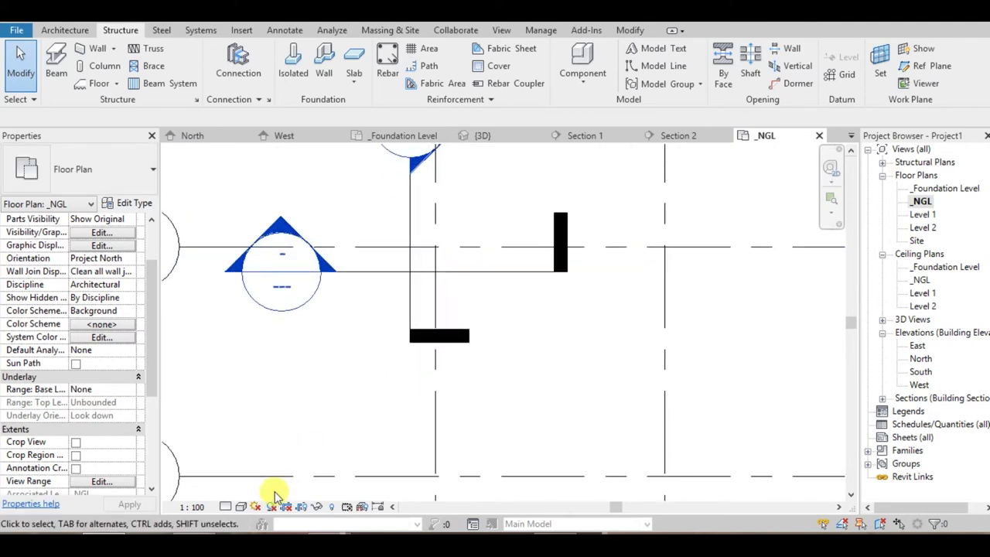
pyautogui.click(230, 506)
pyautogui.click(235, 492)
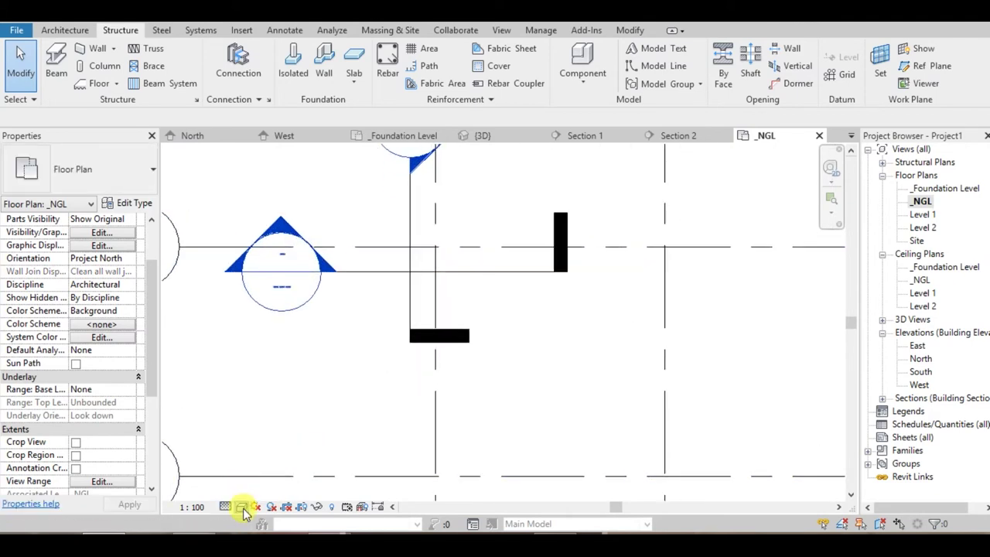
pyautogui.click(240, 507)
pyautogui.click(255, 418)
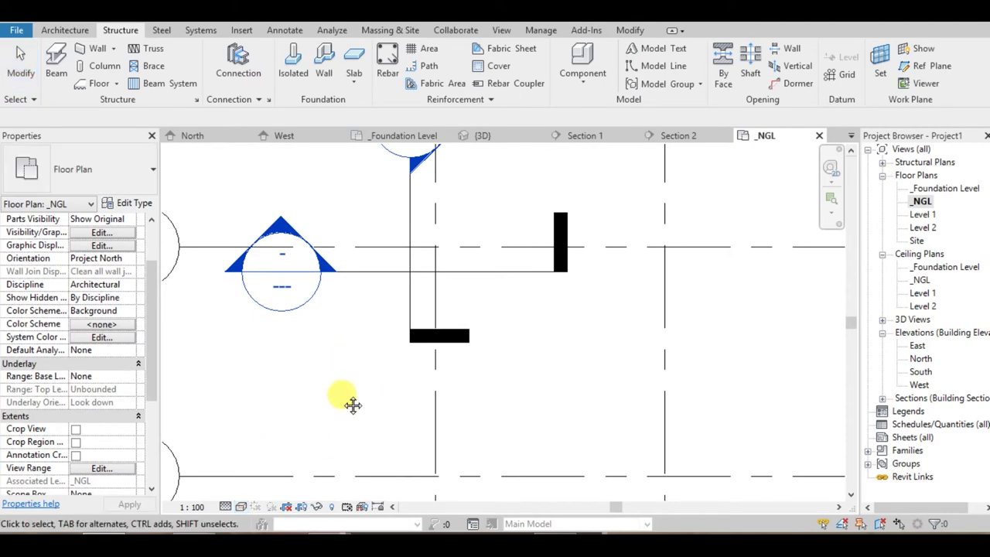
pyautogui.moveTo(343, 397); pyautogui.dragTo(382, 431, button='middle')
# - Lower the view range (VR) so Bottom and View Depth offsets are -2000
pyautogui.press('v')
pyautogui.press('r')
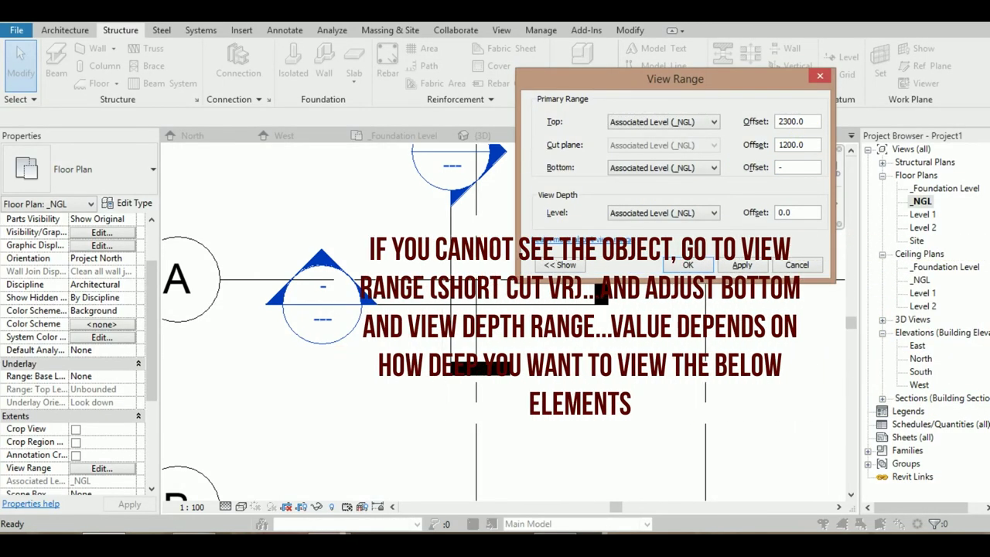
pyautogui.write('-15')
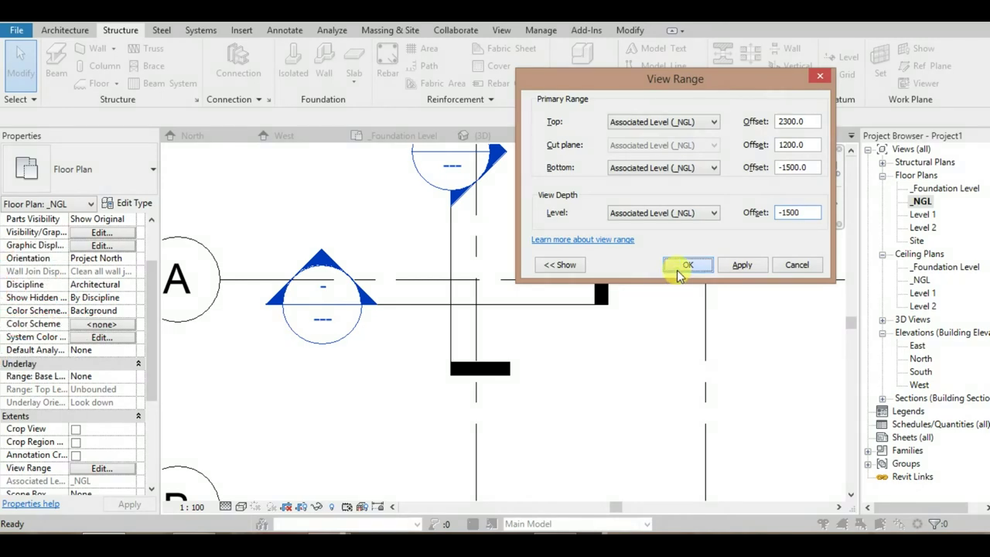
pyautogui.click(677, 270)
pyautogui.scroll(3, 470, 280)
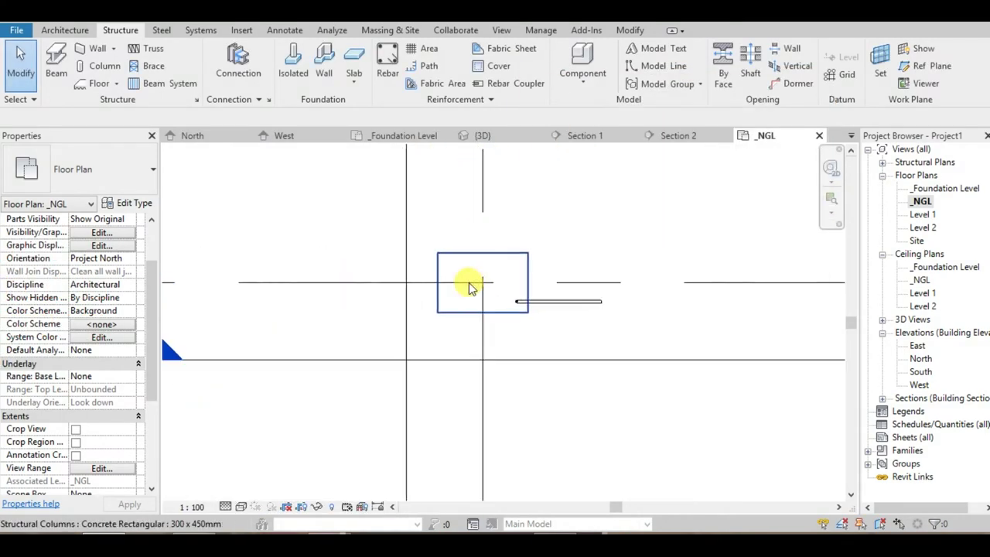
pyautogui.scroll(-3, 542, 298)
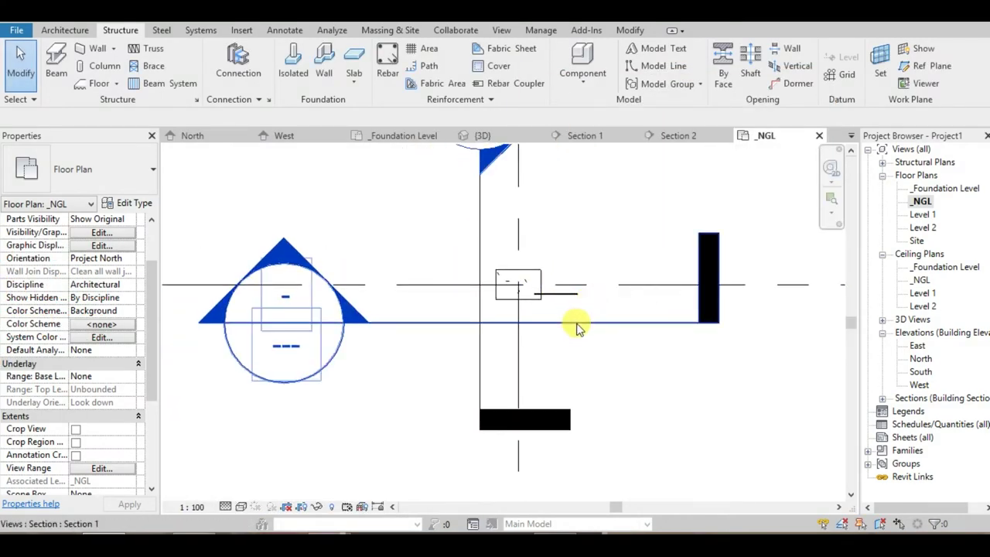
pyautogui.press('v')
pyautogui.press('r')
pyautogui.write('-2000')
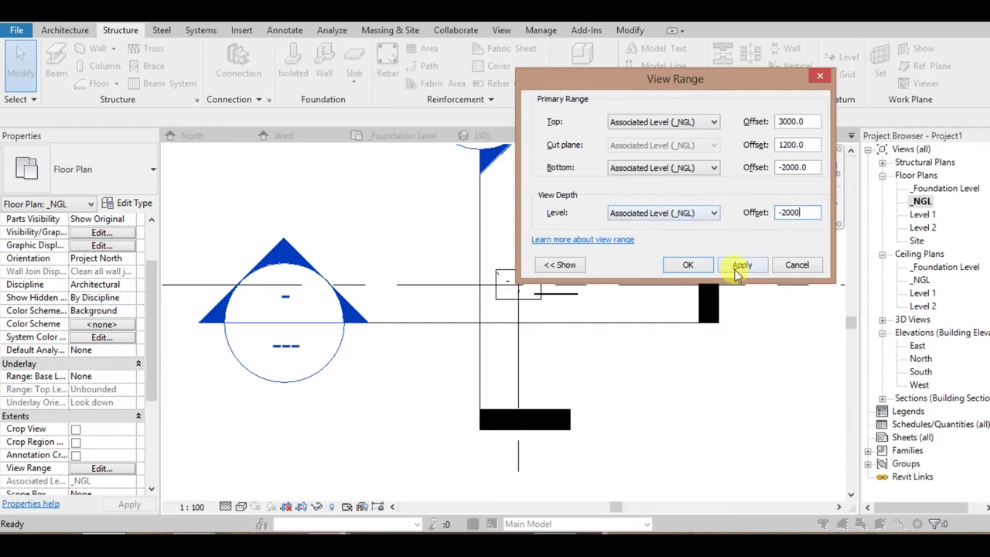
pyautogui.click(707, 267)
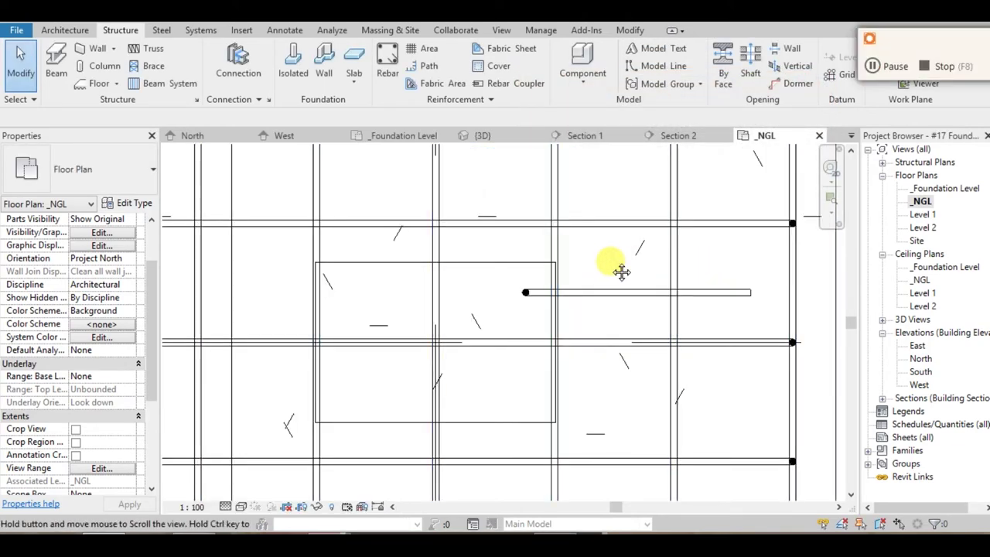
# - Rotate the column's L-bar 45° about its left end in the _NGL plan
pyautogui.moveTo(621, 272); pyautogui.dragTo(552, 281, button='middle')
pyautogui.click(556, 317)
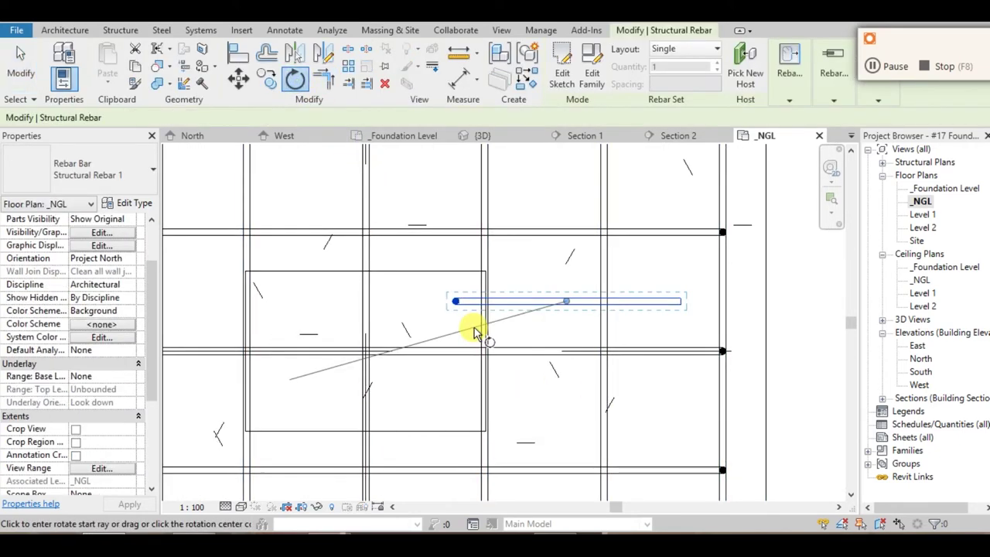
pyautogui.scroll(4, 577, 305)
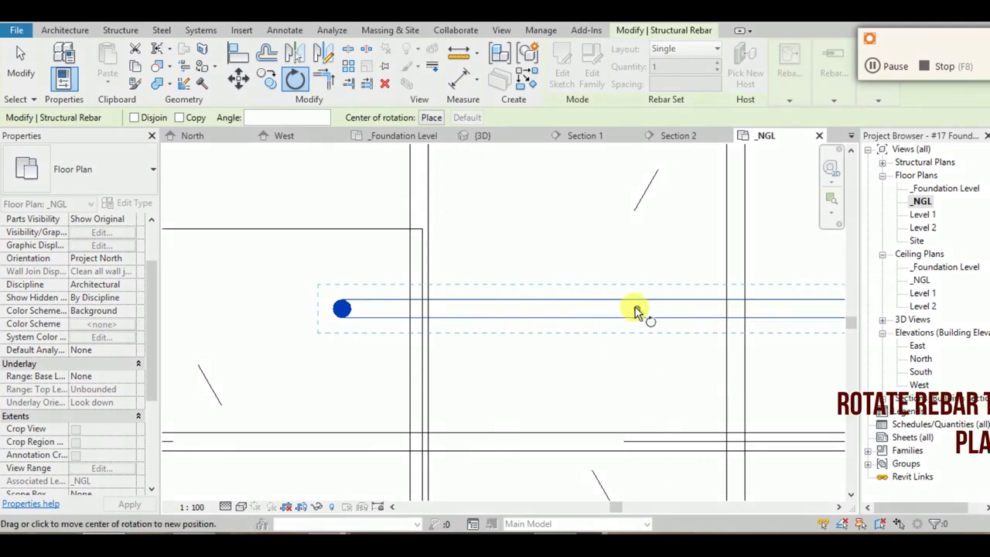
pyautogui.click(636, 307)
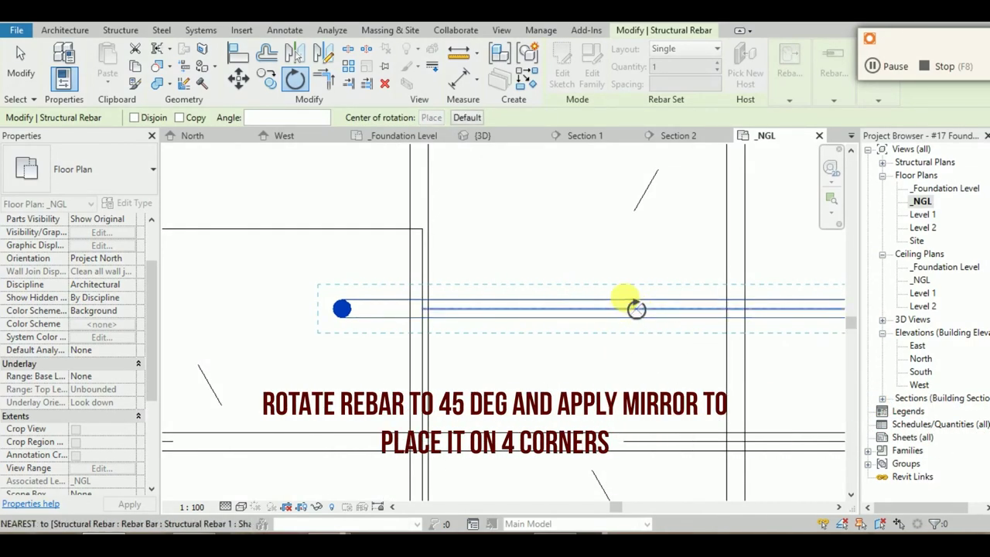
pyautogui.moveTo(590, 301); pyautogui.dragTo(342, 308)
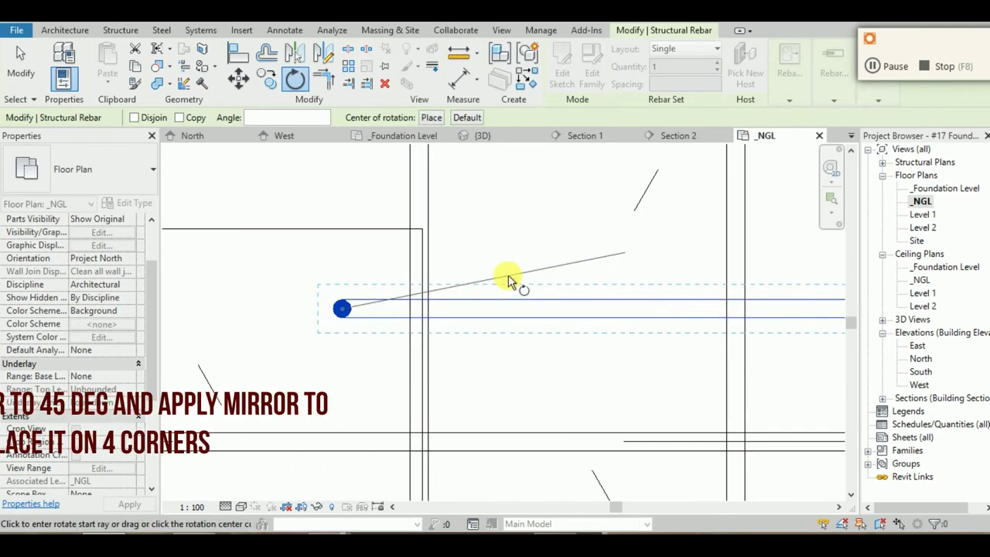
pyautogui.scroll(-2, 518, 298)
pyautogui.moveTo(525, 306); pyautogui.dragTo(529, 330, button='middle')
pyautogui.scroll(2, 560, 344)
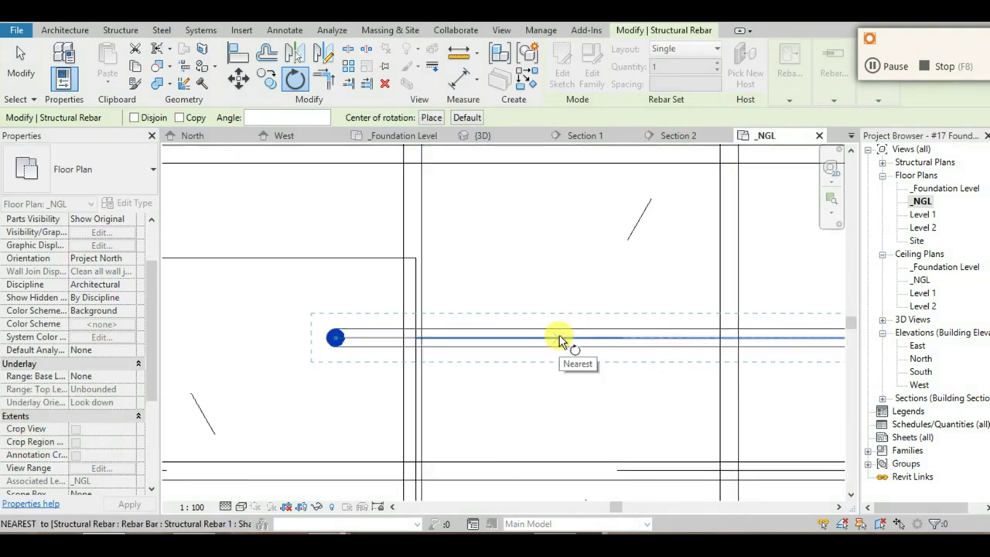
pyautogui.scroll(-2, 551, 263)
pyautogui.scroll(-1, 572, 290)
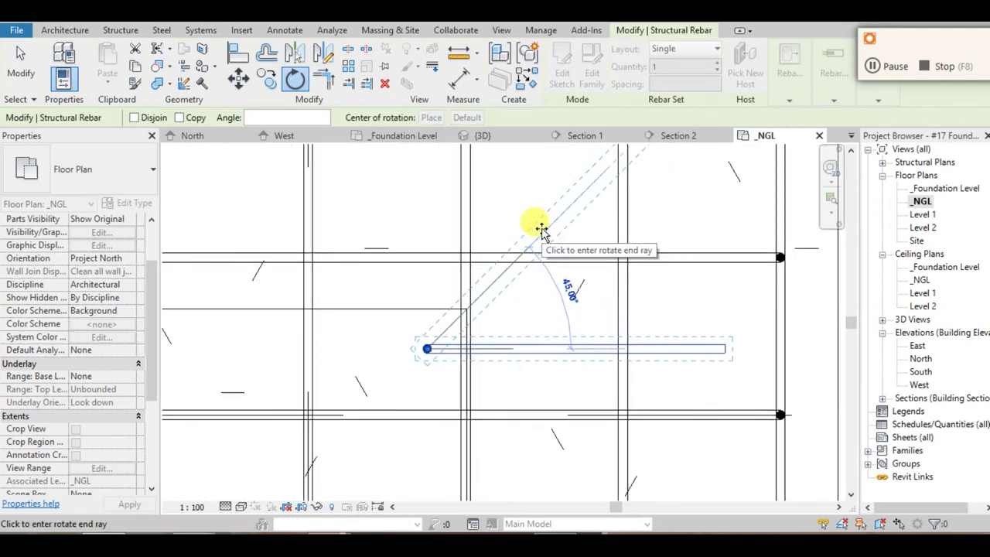
pyautogui.click(582, 261)
pyautogui.press('Escape')
pyautogui.scroll(-2, 570, 317)
pyautogui.moveTo(569, 306); pyautogui.dragTo(568, 304, button='middle')
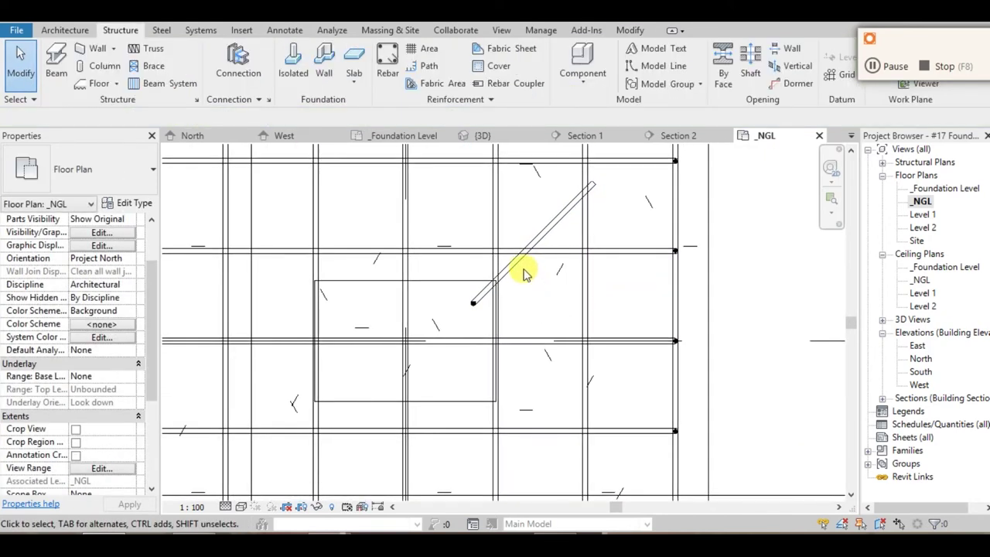
# - Mirror-copy the diagonal bar across the horizontal grid line
pyautogui.click(559, 338)
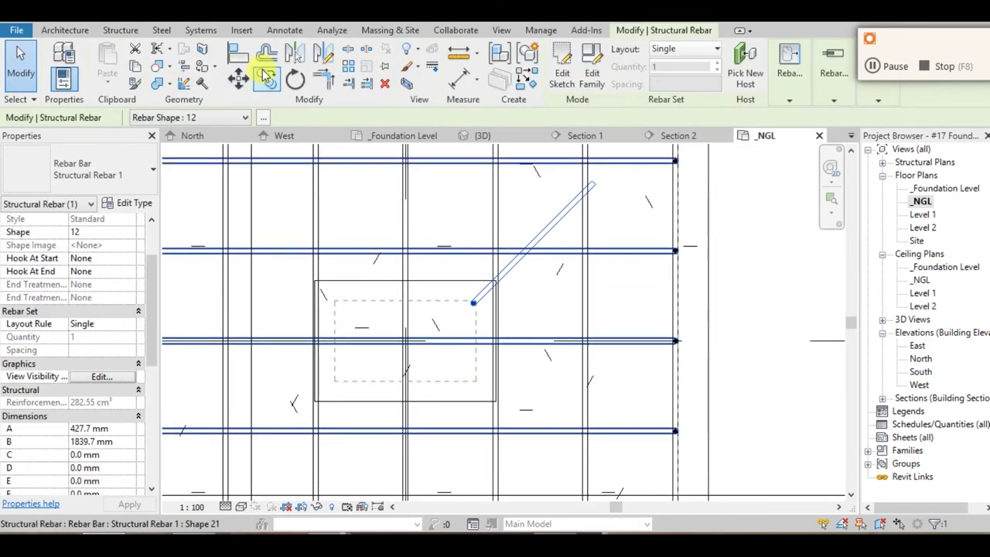
pyautogui.click(323, 53)
pyautogui.scroll(3, 503, 335)
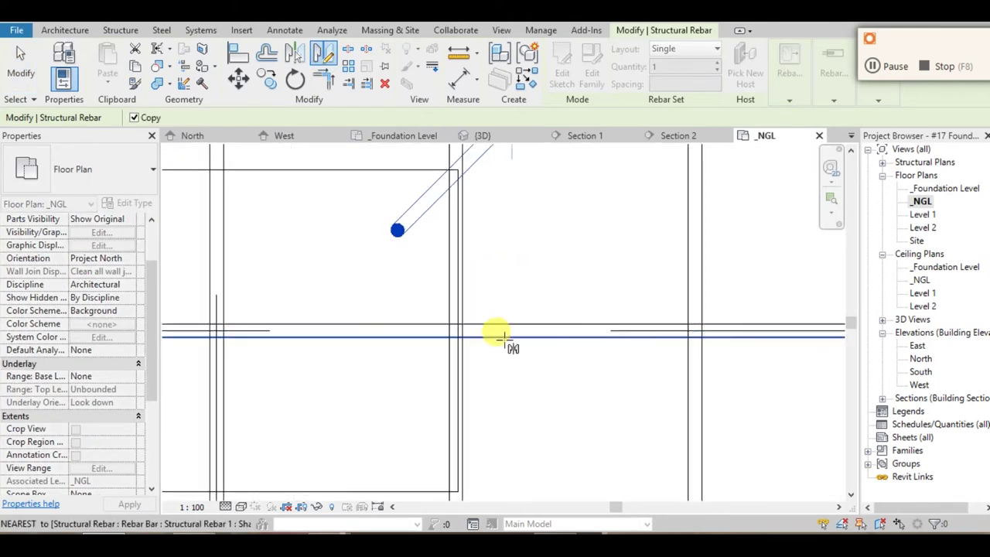
pyautogui.scroll(2, 479, 327)
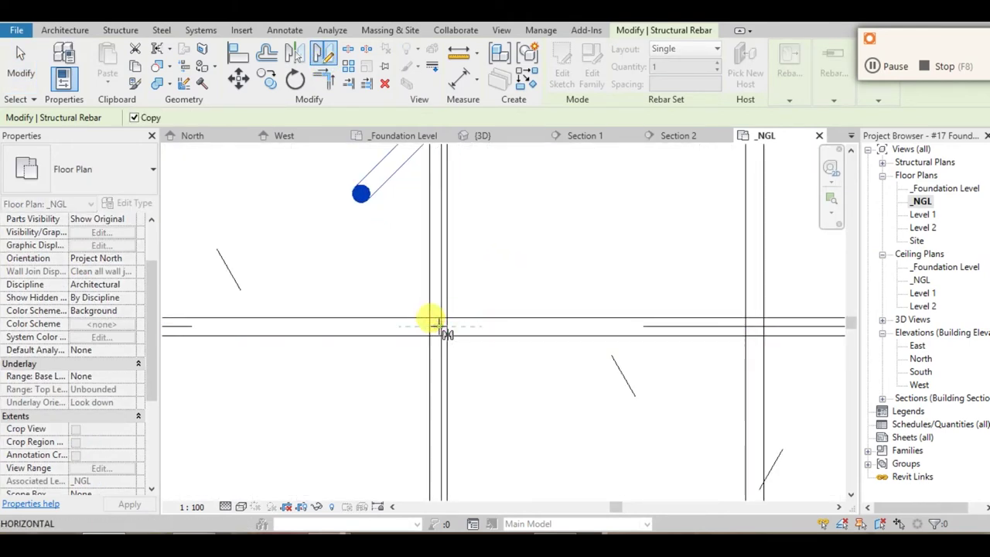
pyautogui.click(475, 327)
pyautogui.scroll(-3, 482, 347)
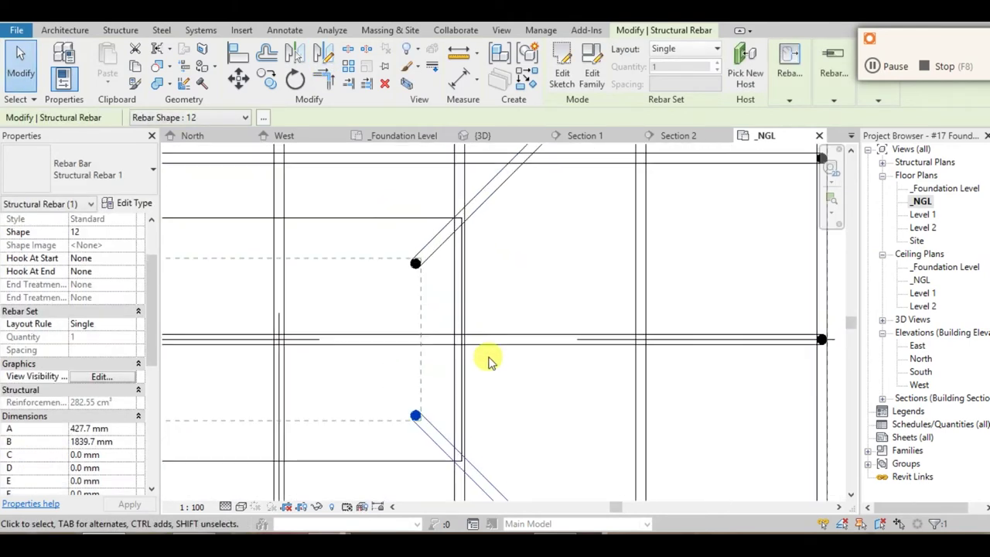
pyautogui.moveTo(491, 358); pyautogui.dragTo(511, 400, button='middle')
# - Mirror-copy both diagonal bars across a drawn vertical axis to the opposite corners
pyautogui.keyDown('ctrl'); pyautogui.click(499, 258); pyautogui.keyUp('ctrl')
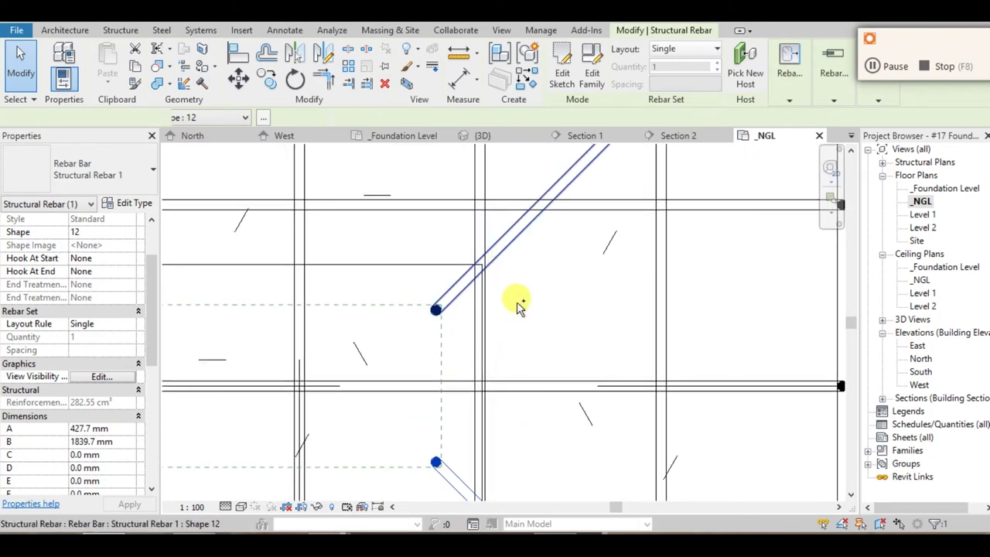
pyautogui.scroll(-2, 517, 310)
pyautogui.moveTo(516, 310); pyautogui.dragTo(581, 315, button='middle')
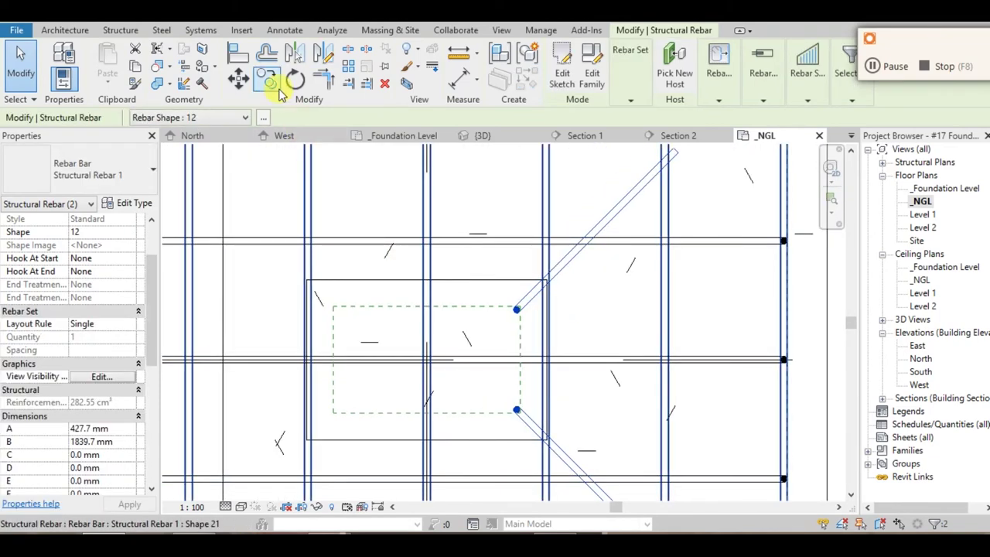
pyautogui.click(323, 51)
pyautogui.scroll(2, 454, 281)
pyautogui.scroll(2, 415, 274)
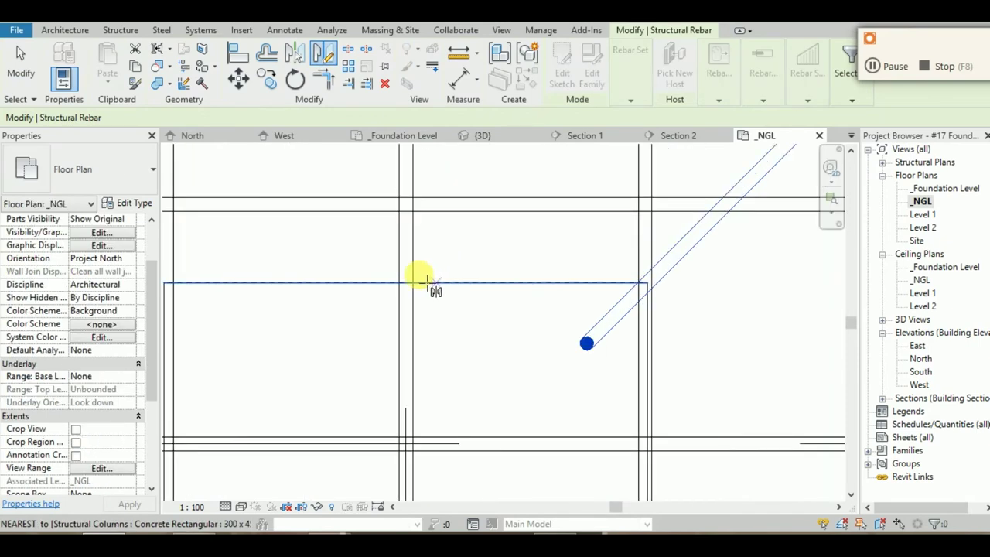
pyautogui.click(407, 281)
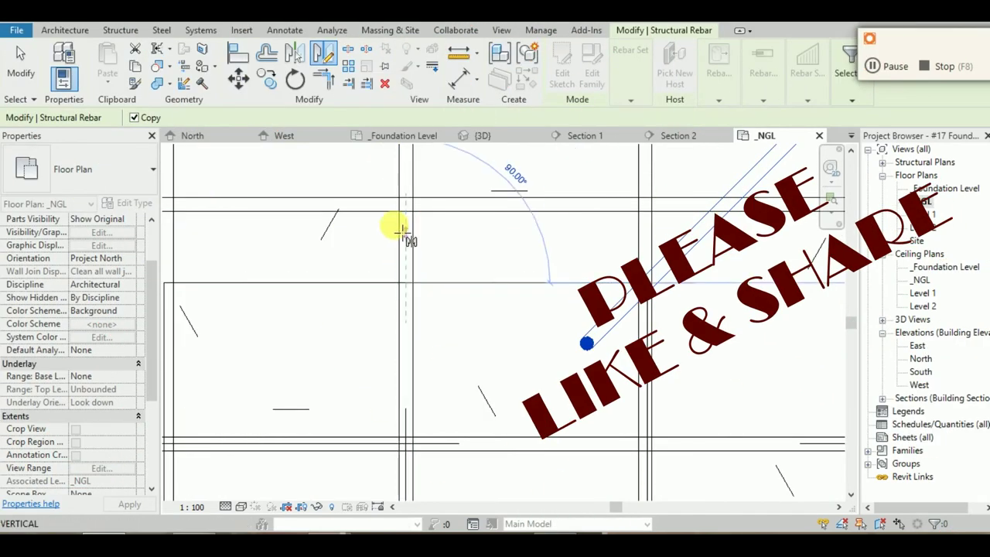
pyautogui.click(411, 294)
pyautogui.scroll(-3, 428, 310)
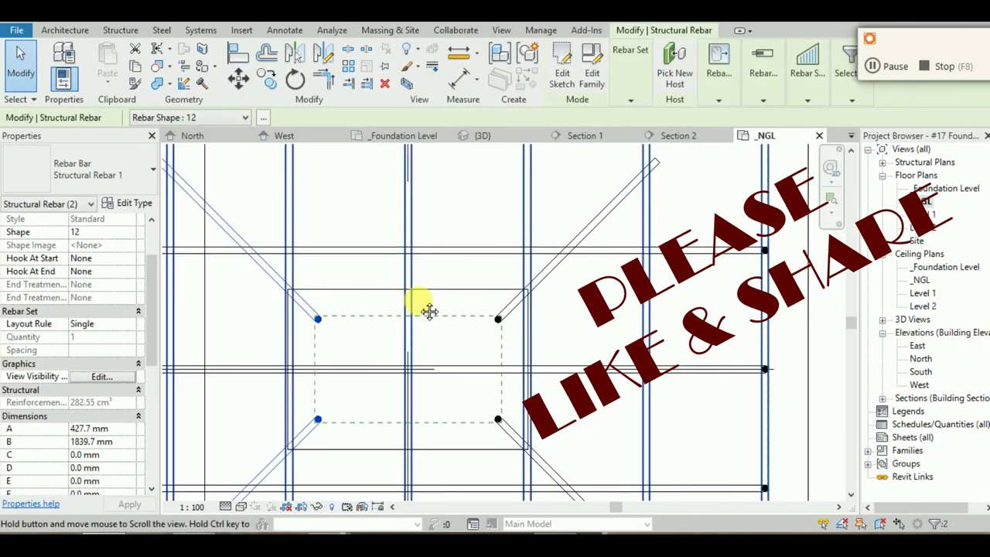
pyautogui.click(441, 303)
pyautogui.scroll(2, 438, 338)
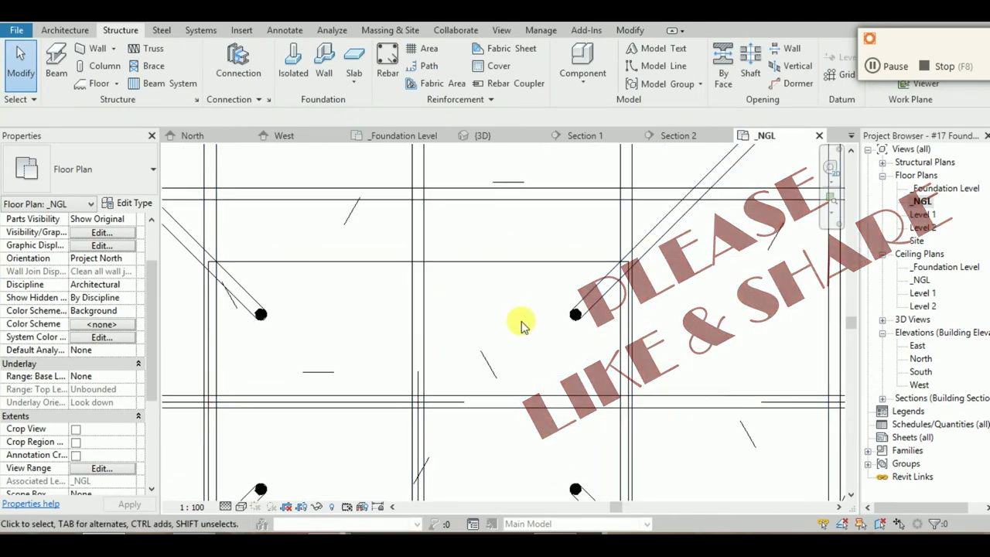
pyautogui.scroll(-3, 521, 322)
# - Select the upper-right diagonal bar with the column centred in the plan
pyautogui.moveTo(673, 290); pyautogui.dragTo(588, 254, button='middle')
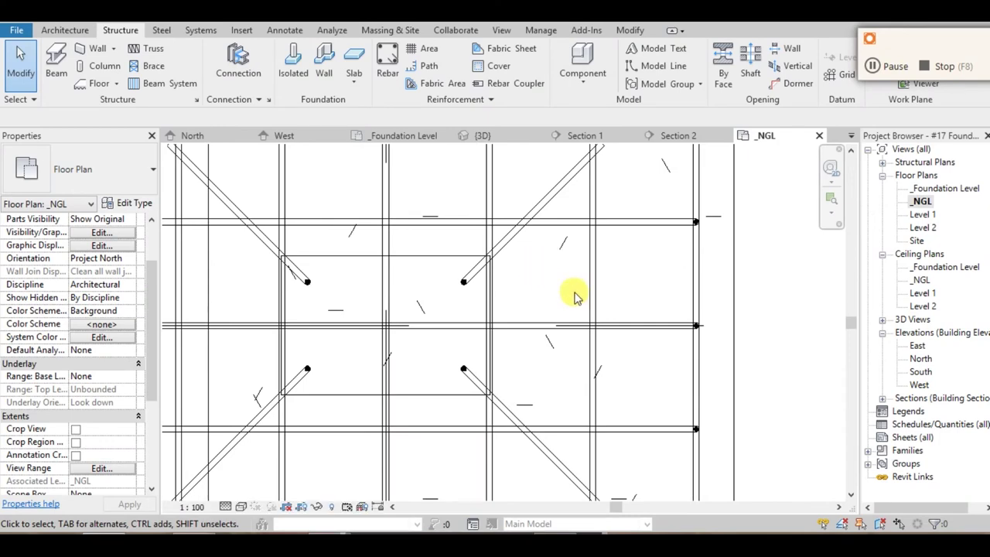
pyautogui.click(528, 278)
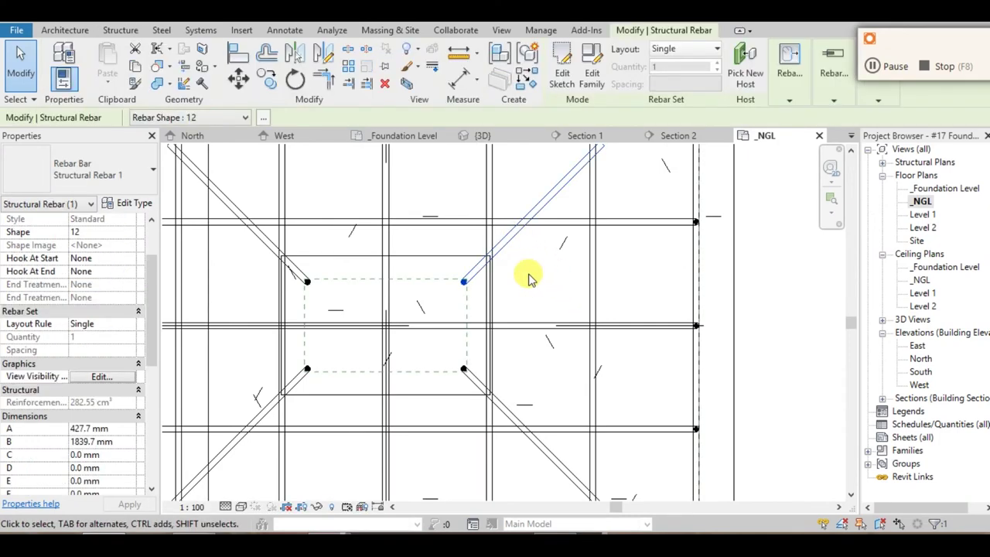
pyautogui.scroll(2, 542, 328)
pyautogui.scroll(2, 531, 327)
pyautogui.scroll(2, 531, 327)
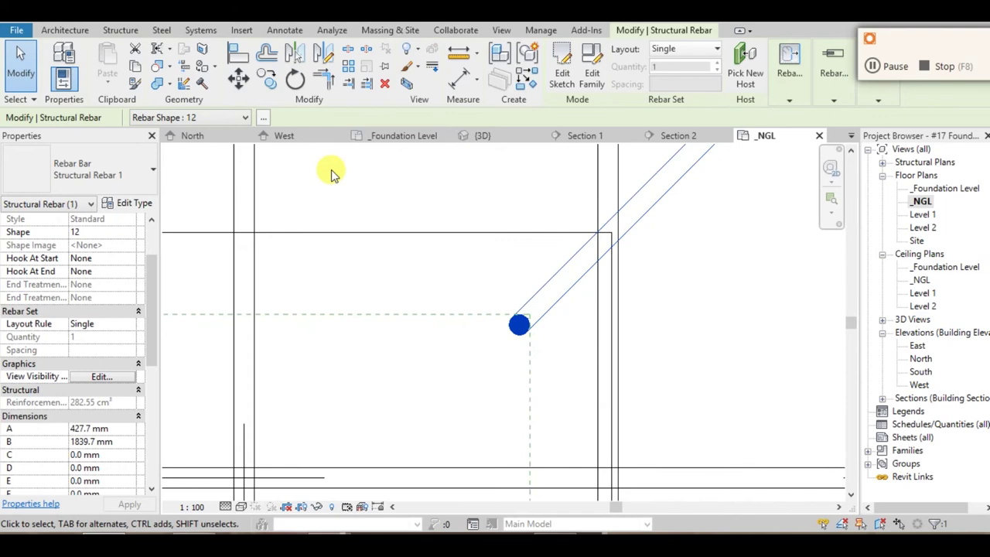
# - Move the selected diagonal bar onto grid 1
pyautogui.click(267, 81)
pyautogui.click(525, 333)
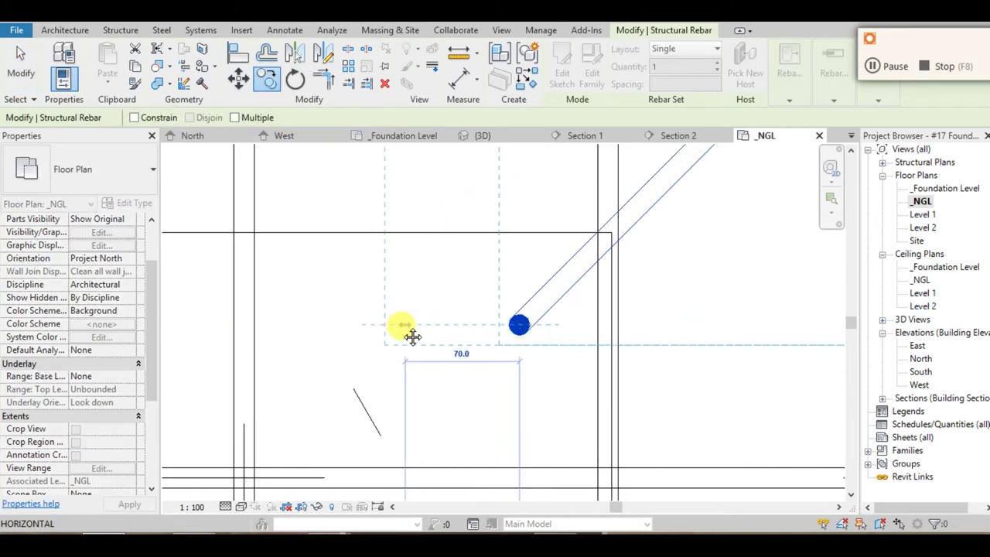
pyautogui.moveTo(402, 325); pyautogui.dragTo(579, 338, button='middle')
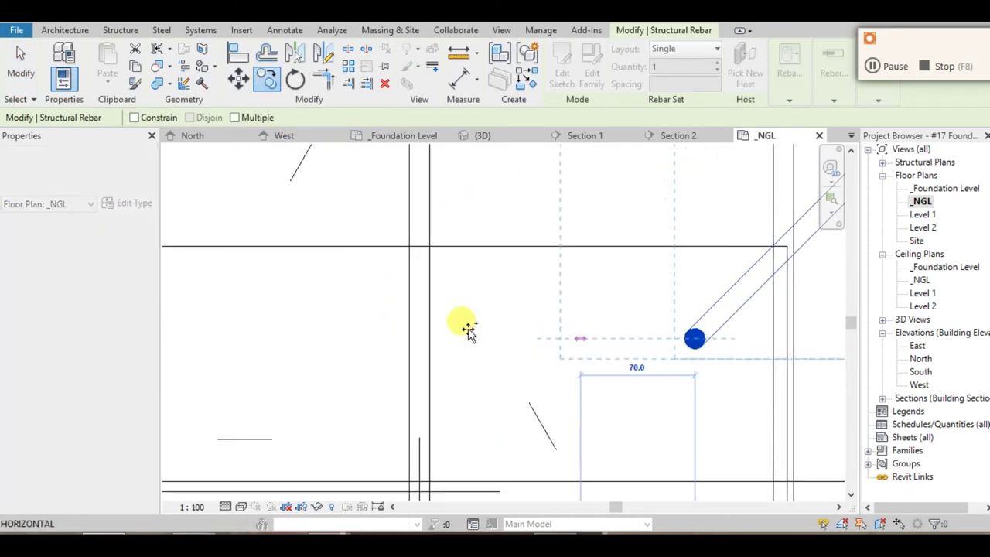
pyautogui.click(415, 340)
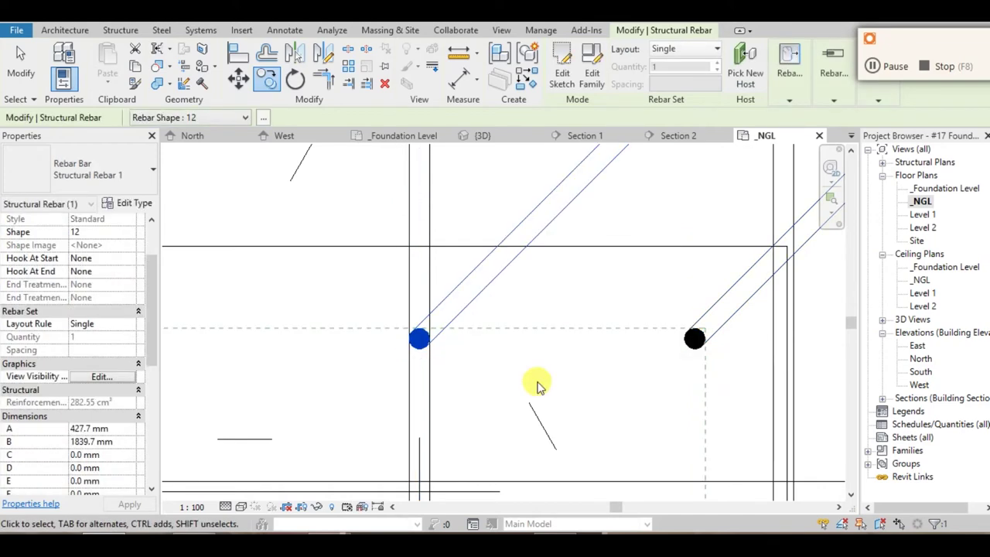
pyautogui.click(537, 378)
# - Rotate the bar 45° about its end so it runs straight along the grid
pyautogui.scroll(-2, 538, 372)
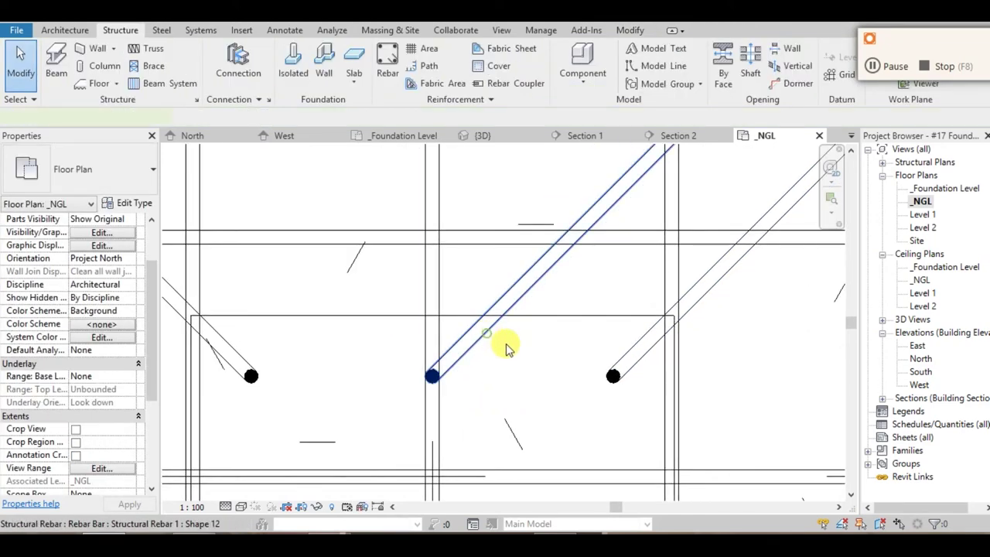
pyautogui.click(489, 329)
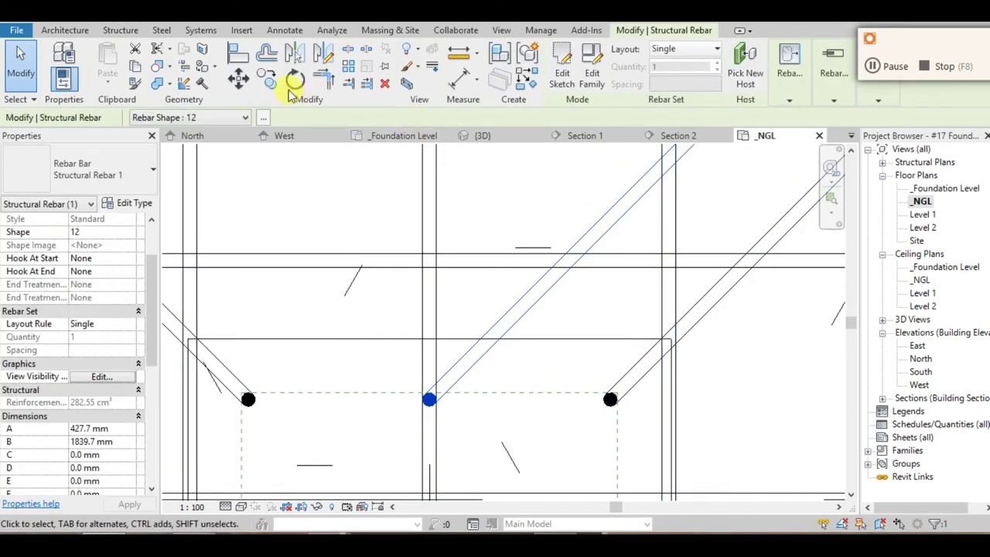
pyautogui.click(294, 80)
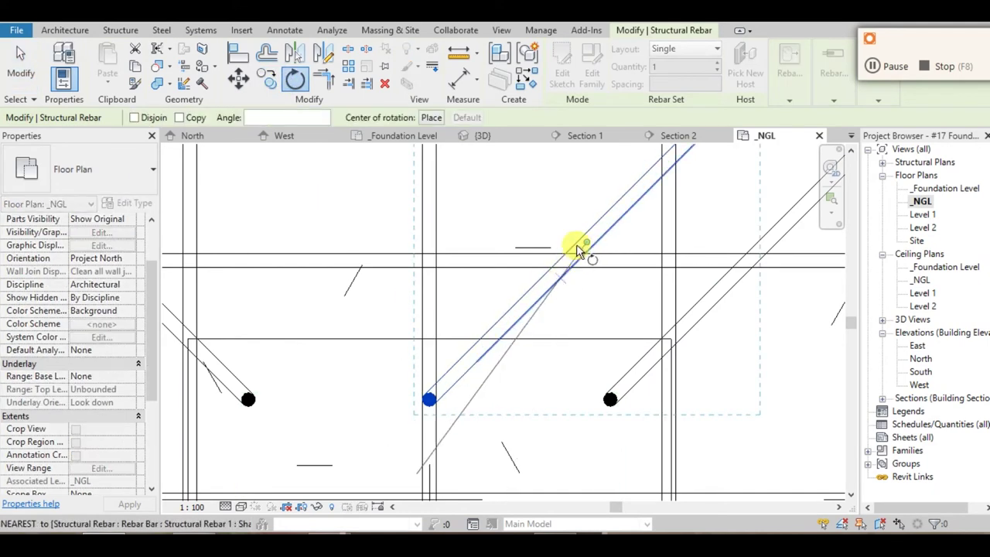
pyautogui.moveTo(586, 243); pyautogui.dragTo(428, 397)
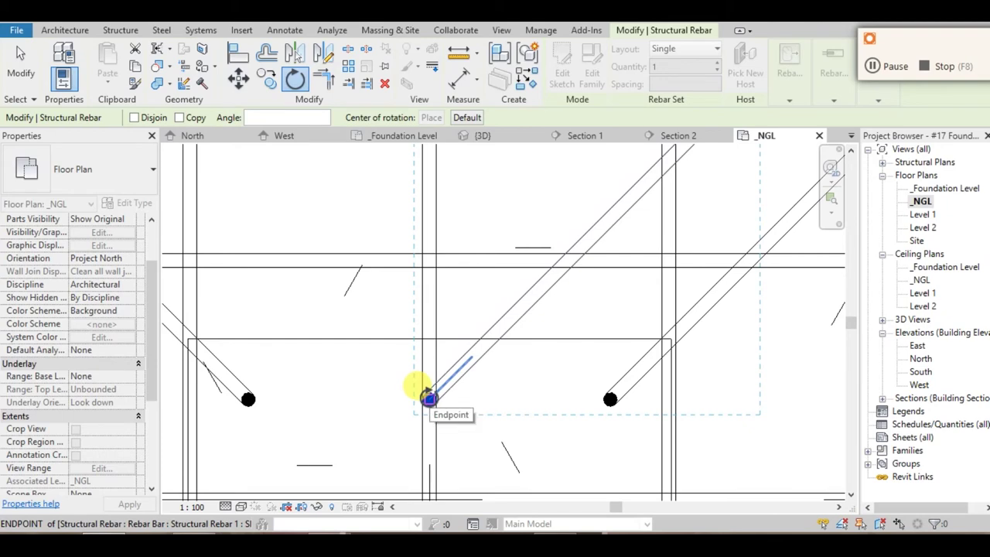
pyautogui.scroll(3, 428, 397)
pyautogui.click(521, 306)
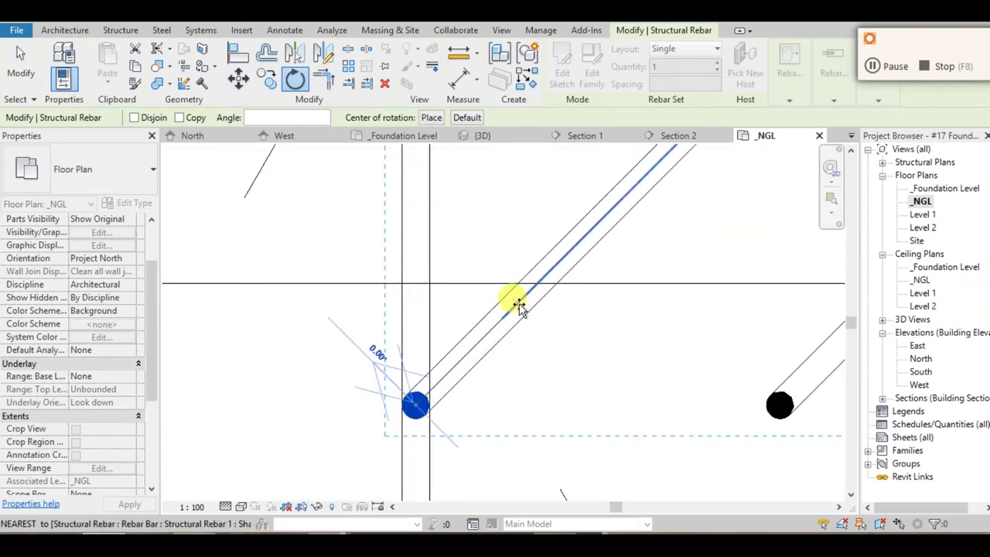
pyautogui.scroll(-3, 503, 271)
pyautogui.scroll(3, 472, 219)
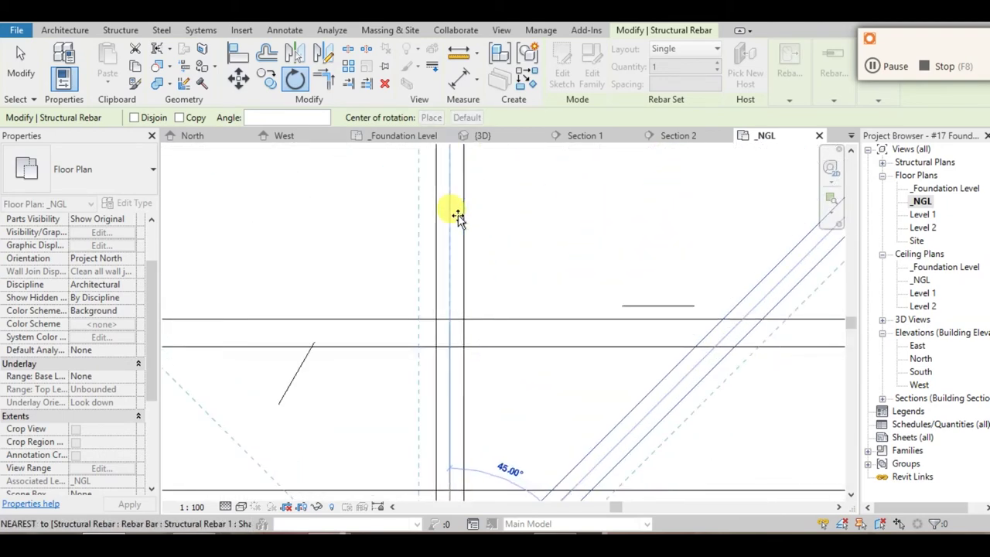
pyautogui.click(457, 216)
pyautogui.scroll(-3, 546, 257)
pyautogui.moveTo(519, 242); pyautogui.dragTo(465, 216, button='middle')
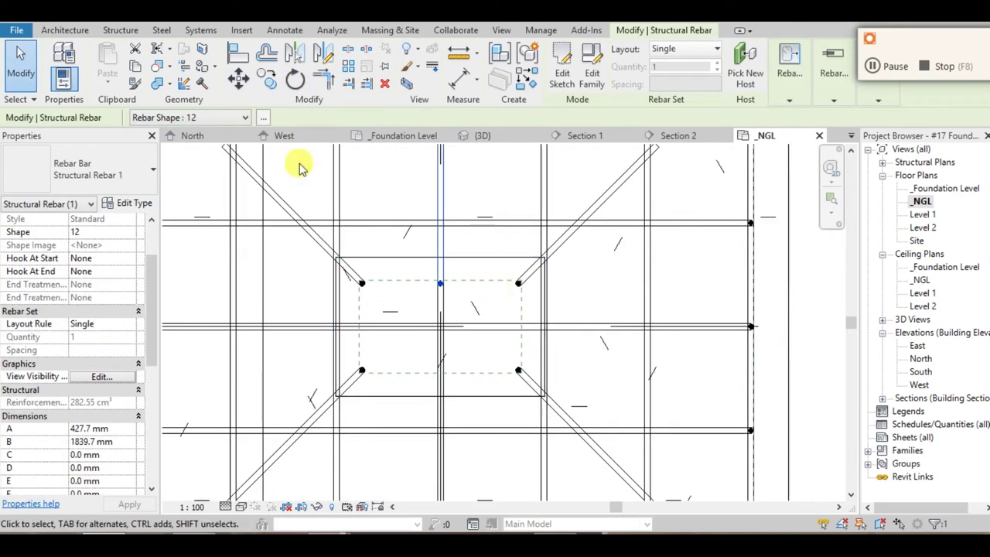
# - Mirror-copy the bar across the horizontal grid to the column's bottom edge
pyautogui.click(327, 66)
pyautogui.scroll(3, 479, 317)
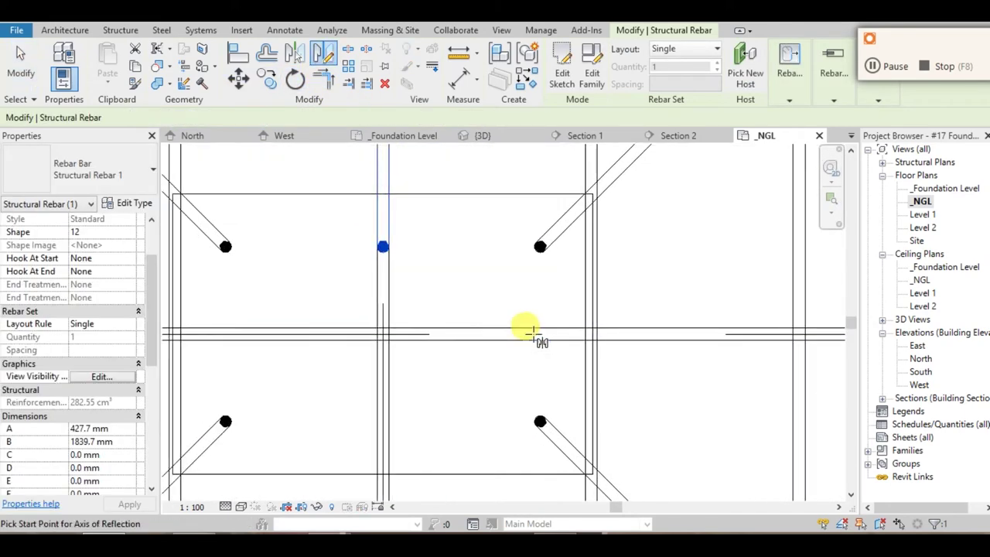
pyautogui.scroll(2, 557, 333)
pyautogui.click(600, 319)
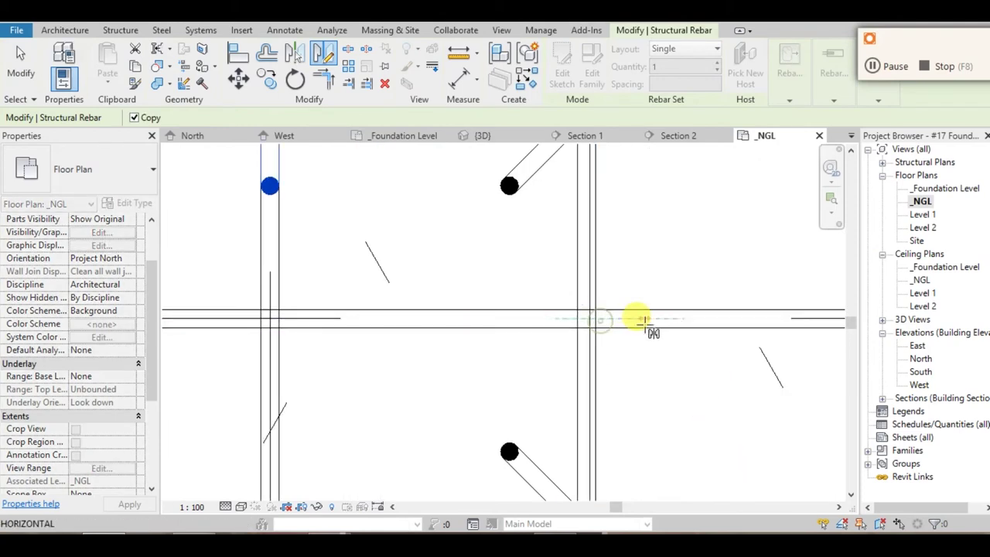
pyautogui.click(644, 318)
pyautogui.scroll(-5, 673, 387)
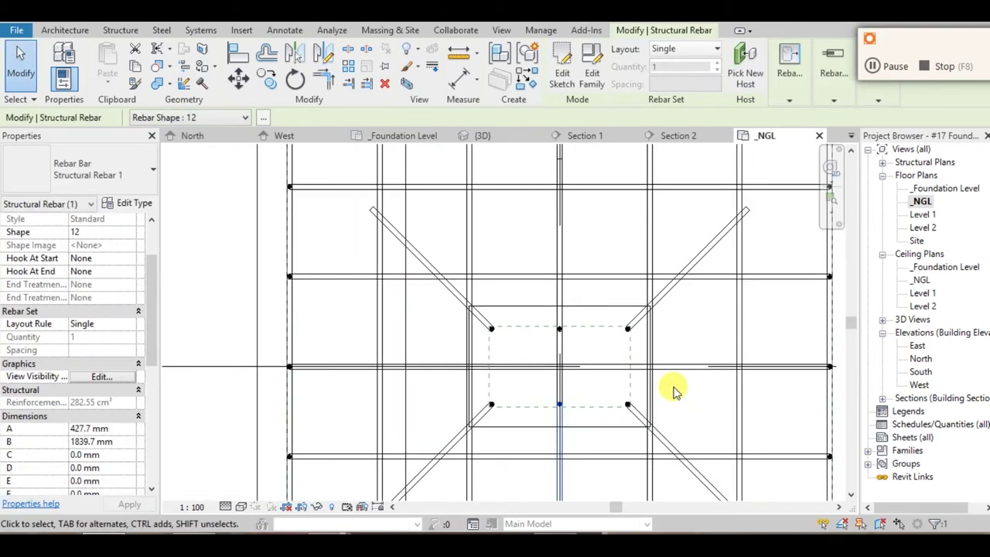
pyautogui.click(652, 331)
pyautogui.moveTo(647, 336); pyautogui.dragTo(591, 332, button='middle')
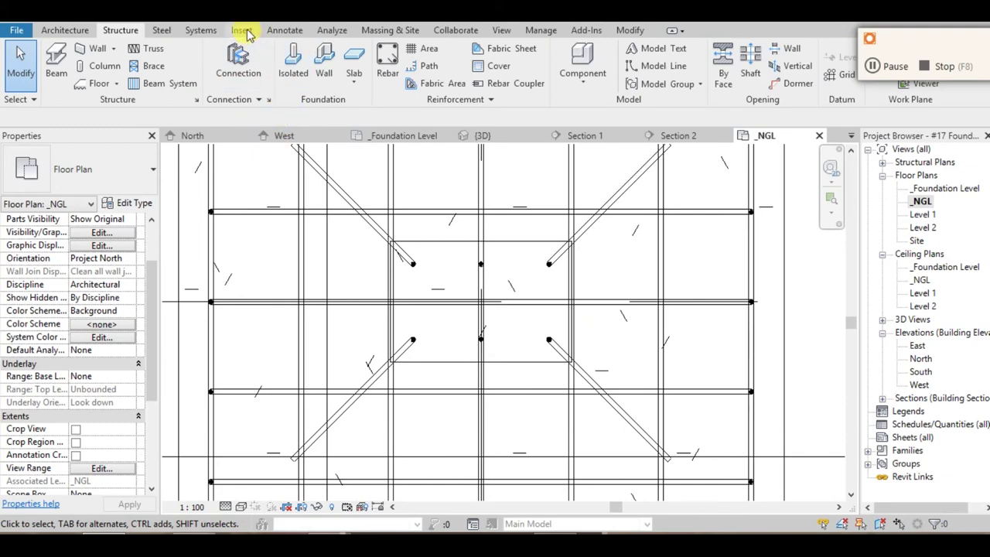
pyautogui.hotkey('ctrl', 'Tab')
# - Set the column bar's visibility state to unobscured in the 3D view
pyautogui.moveTo(485, 321)
pyautogui.keyDown('shift'); pyautogui.mouseDown(button='middle')
pyautogui.moveTo(561, 443)
pyautogui.moveTo(519, 336)
pyautogui.moveTo(524, 353)
pyautogui.moveTo(552, 322)
pyautogui.moveTo(596, 320)
pyautogui.moveTo(471, 325)
pyautogui.moveTo(544, 349)
pyautogui.mouseUp(button='middle'); pyautogui.keyUp('shift')
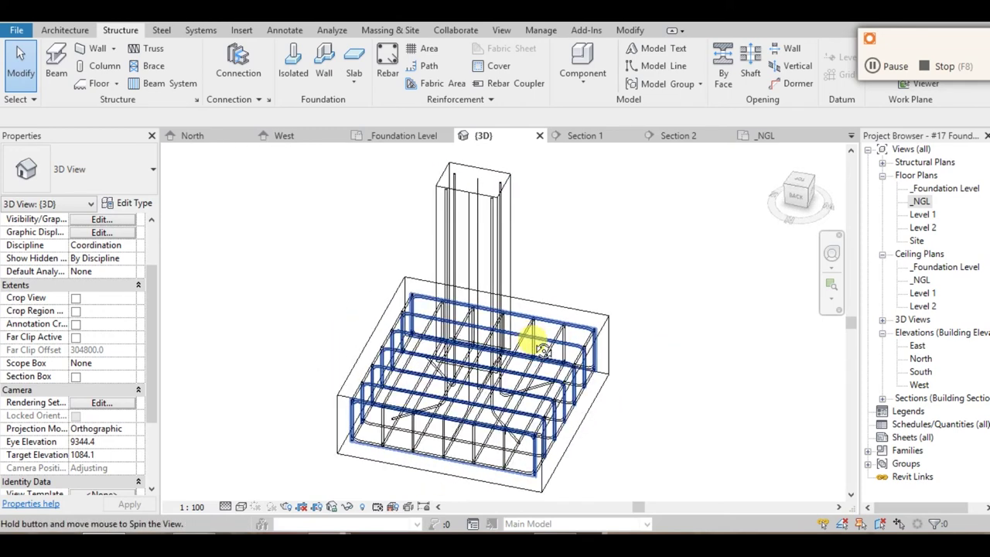
pyautogui.click(466, 249)
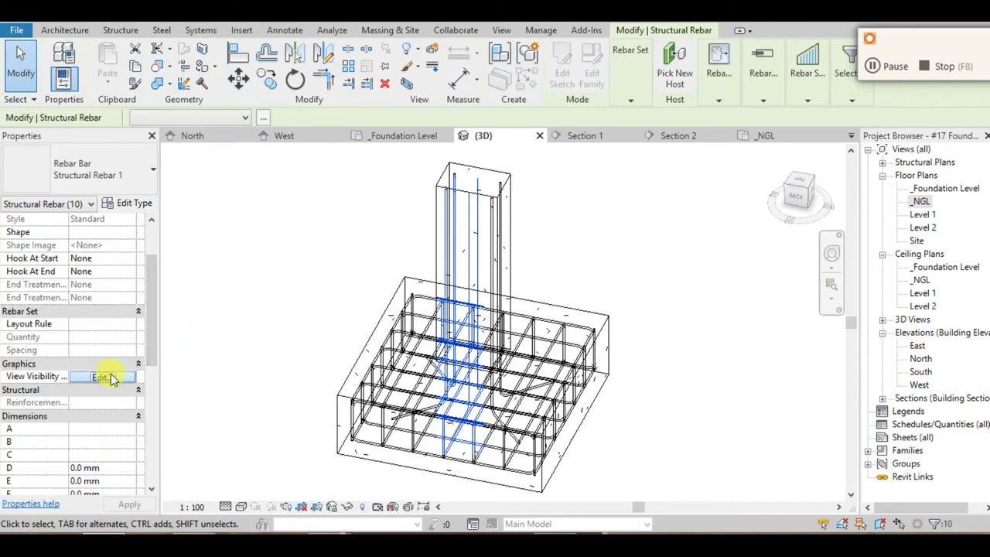
pyautogui.click(111, 378)
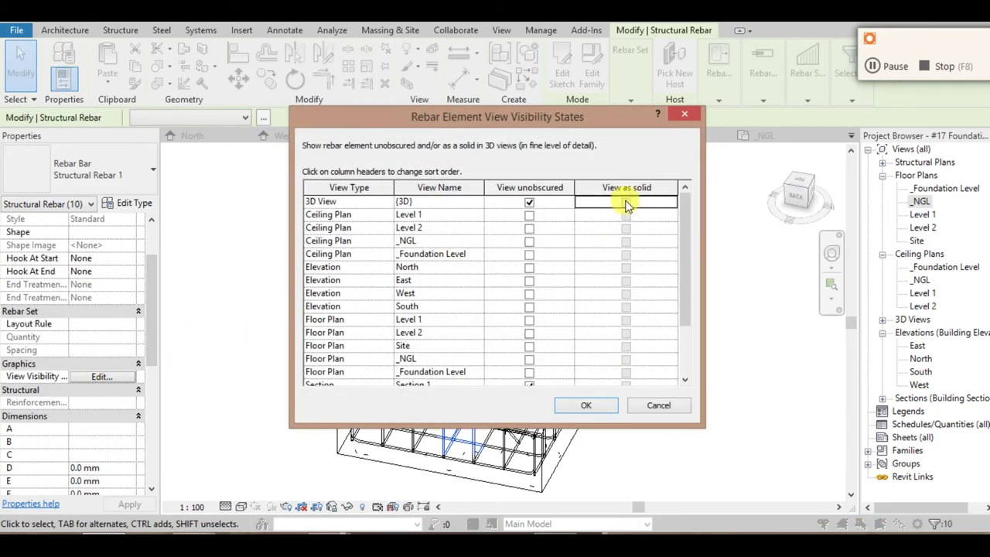
pyautogui.click(607, 412)
pyautogui.click(698, 400)
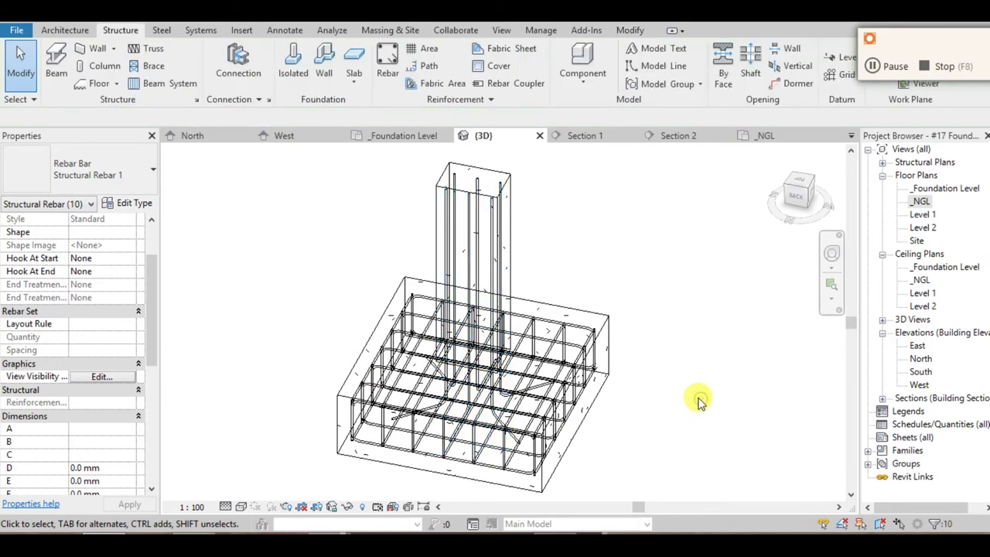
pyautogui.moveTo(650, 415)
pyautogui.keyDown('shift'); pyautogui.mouseDown(button='middle')
pyautogui.moveTo(654, 328)
pyautogui.moveTo(606, 349)
pyautogui.moveTo(630, 378)
pyautogui.moveTo(358, 316)
pyautogui.moveTo(510, 340)
pyautogui.mouseUp(button='middle'); pyautogui.keyUp('shift')
pyautogui.doubleClick(923, 374)
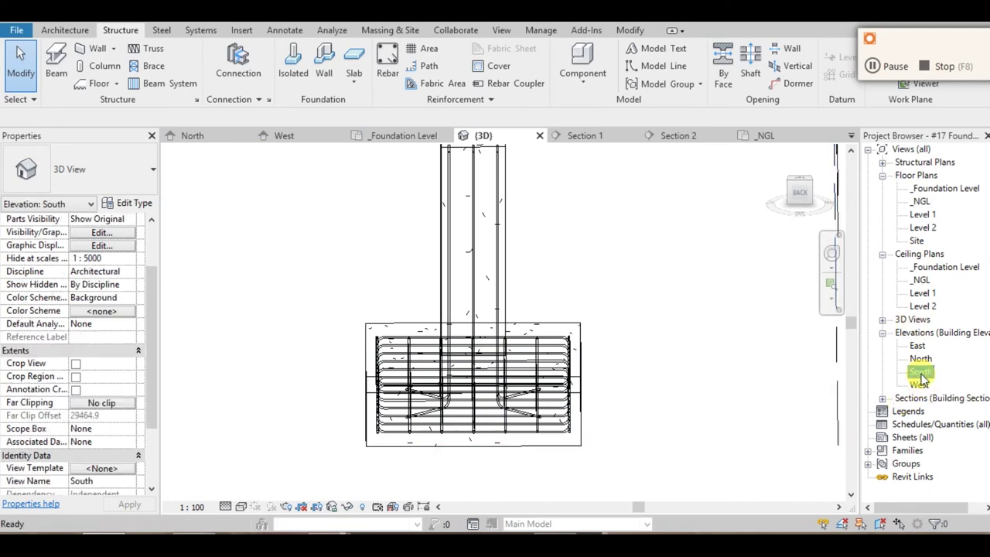
# - Start rebar placement in the column and choose shape 51 in the Rebar Shape Browser
pyautogui.moveTo(707, 360)
pyautogui.mouseDown(button='middle')
pyautogui.moveTo(639, 309)
pyautogui.moveTo(590, 304)
pyautogui.mouseUp(button='middle')
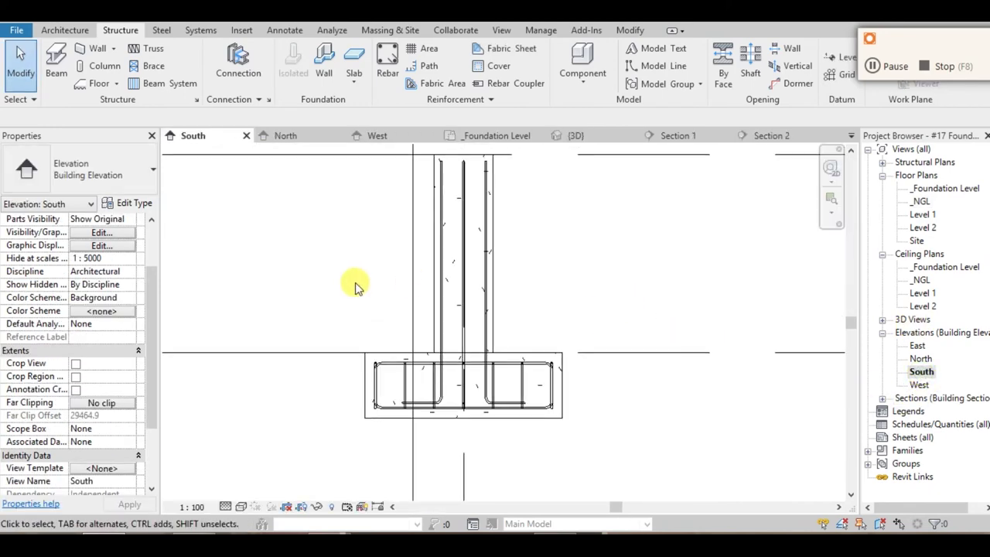
pyautogui.click(497, 265)
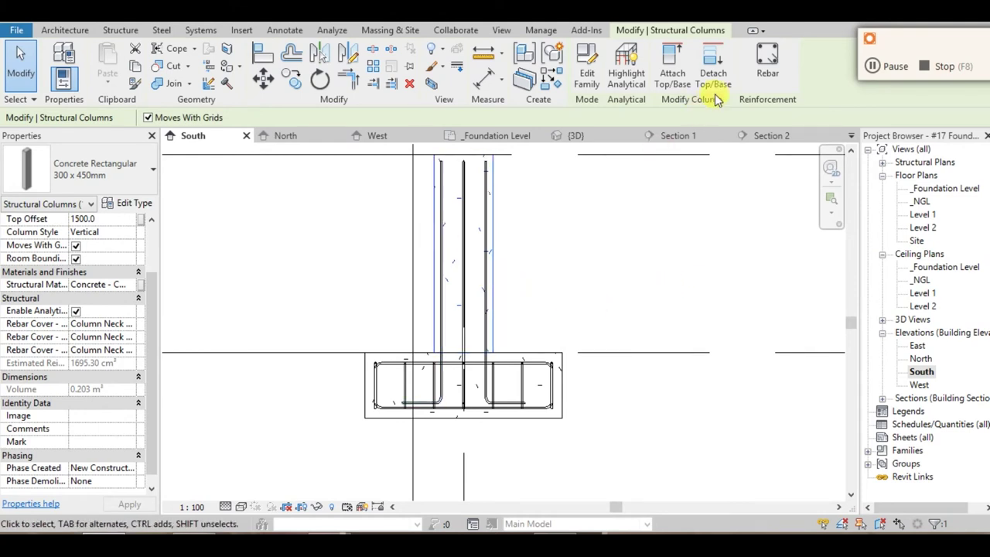
pyautogui.click(774, 64)
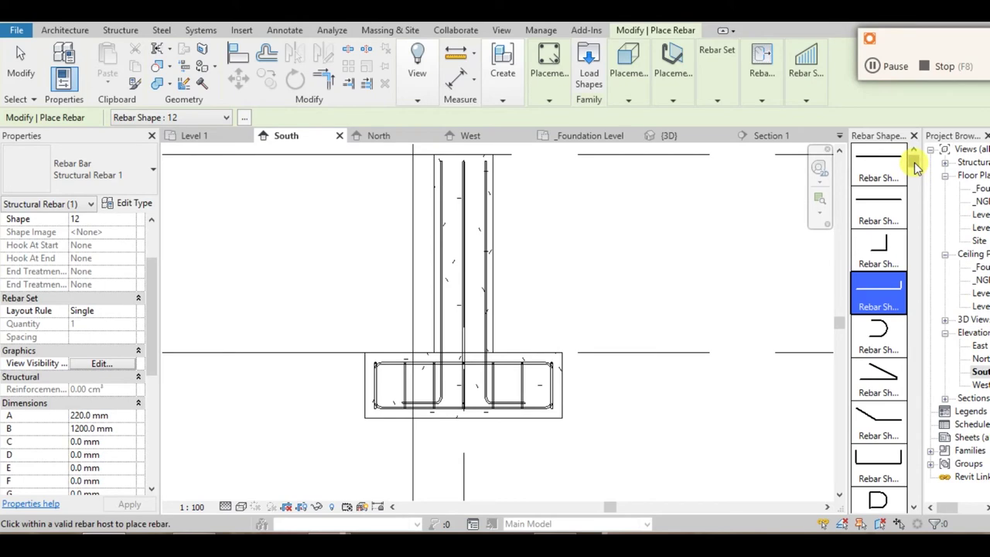
pyautogui.moveTo(915, 167)
pyautogui.mouseDown()
pyautogui.moveTo(928, 407)
pyautogui.moveTo(918, 411)
pyautogui.mouseUp()
pyautogui.click(878, 328)
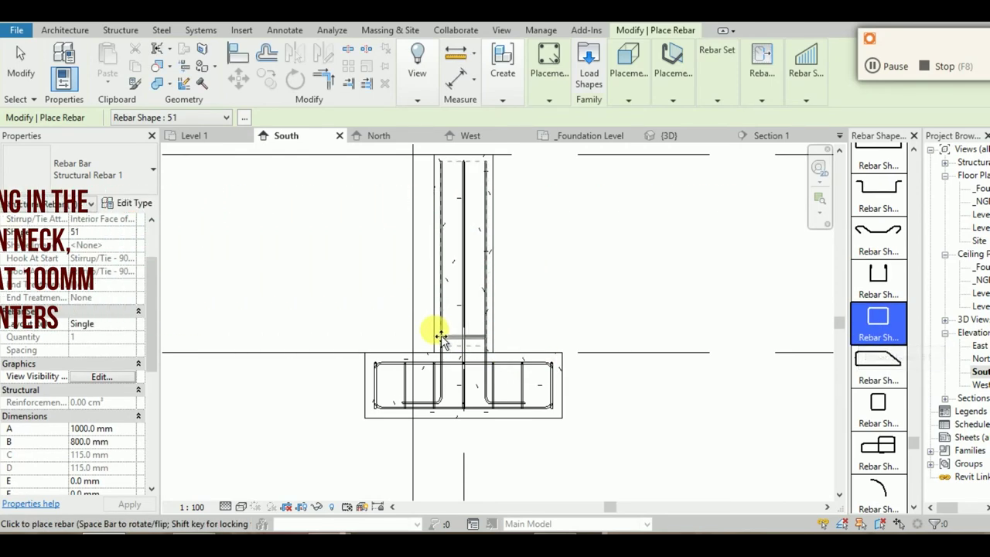
# - Place the 200 by 350 mm shape 51 ring stirrup just above the footing
pyautogui.scroll(2, 446, 343)
pyautogui.scroll(1, 446, 343)
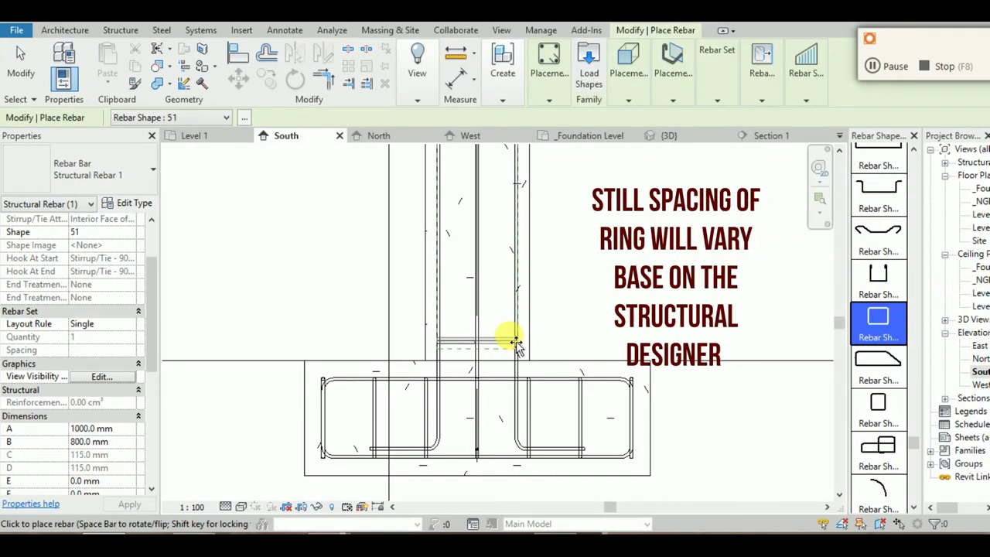
pyautogui.moveTo(515, 336); pyautogui.dragTo(570, 402, button='middle')
pyautogui.scroll(2, 522, 379)
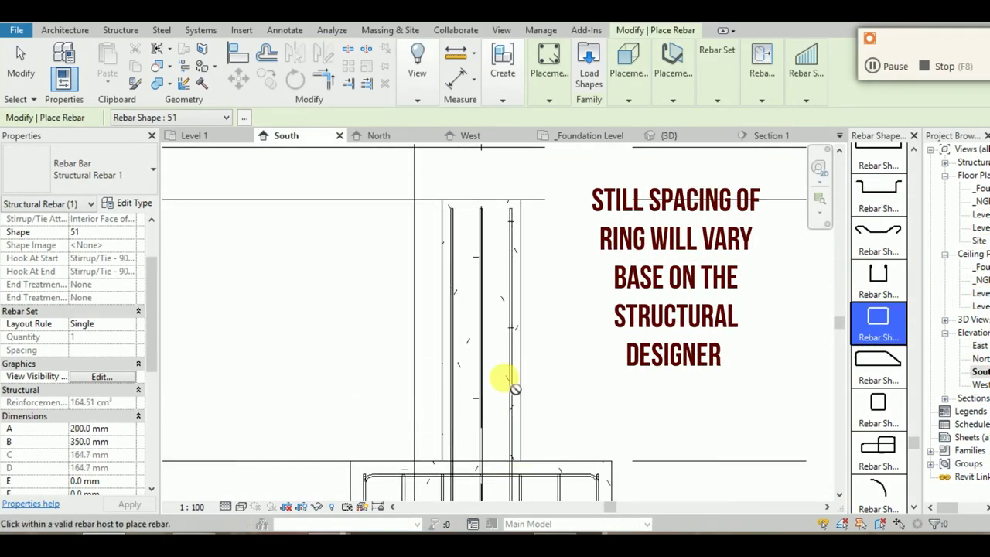
pyautogui.moveTo(513, 424); pyautogui.dragTo(516, 373, button='middle')
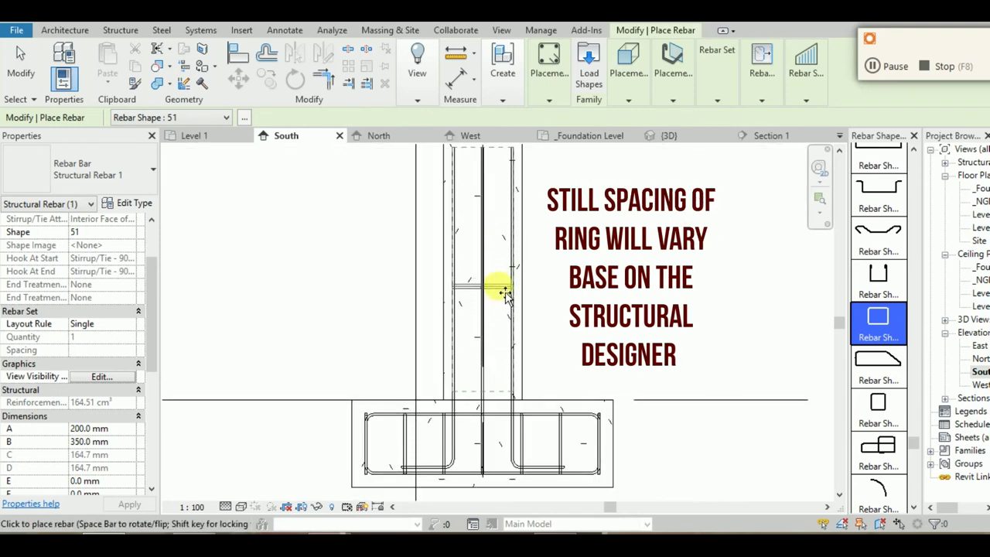
pyautogui.scroll(-2, 496, 314)
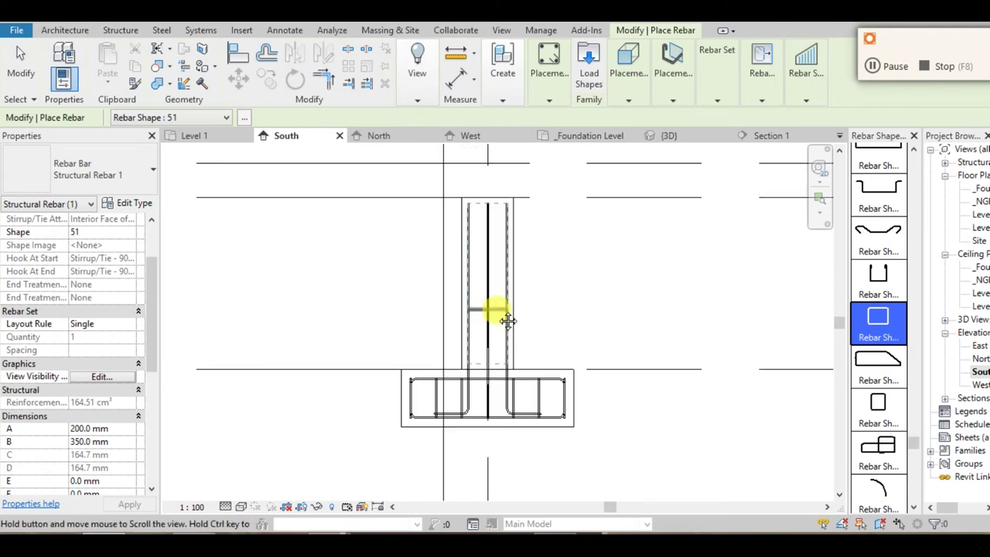
pyautogui.moveTo(503, 320); pyautogui.dragTo(468, 398, button='middle')
pyautogui.scroll(-2, 503, 361)
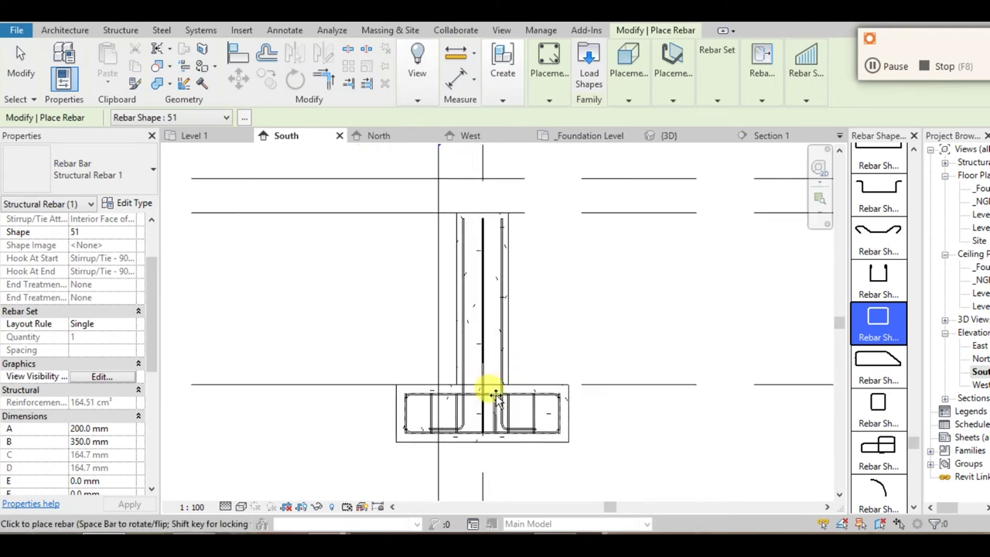
pyautogui.scroll(2, 487, 383)
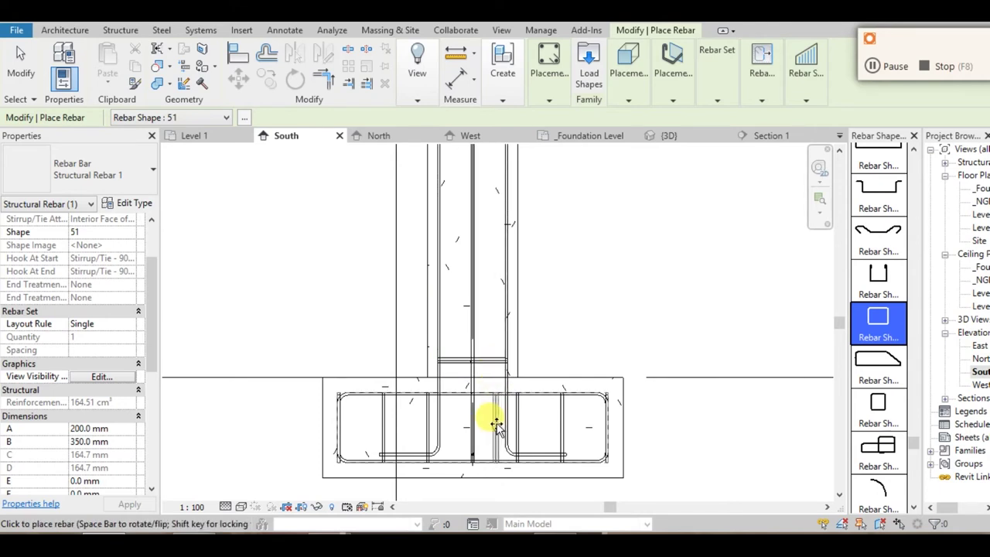
pyautogui.click(483, 395)
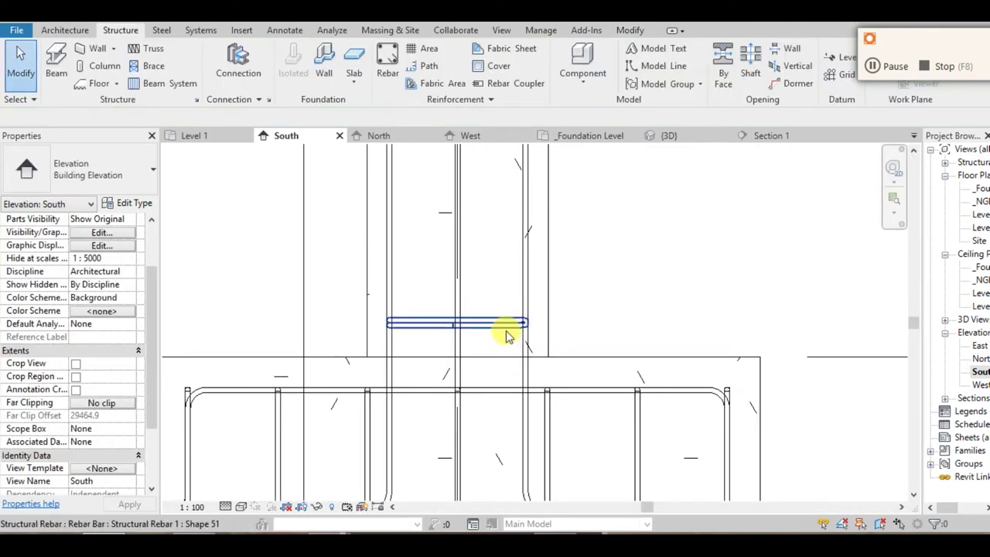
pyautogui.click(507, 331)
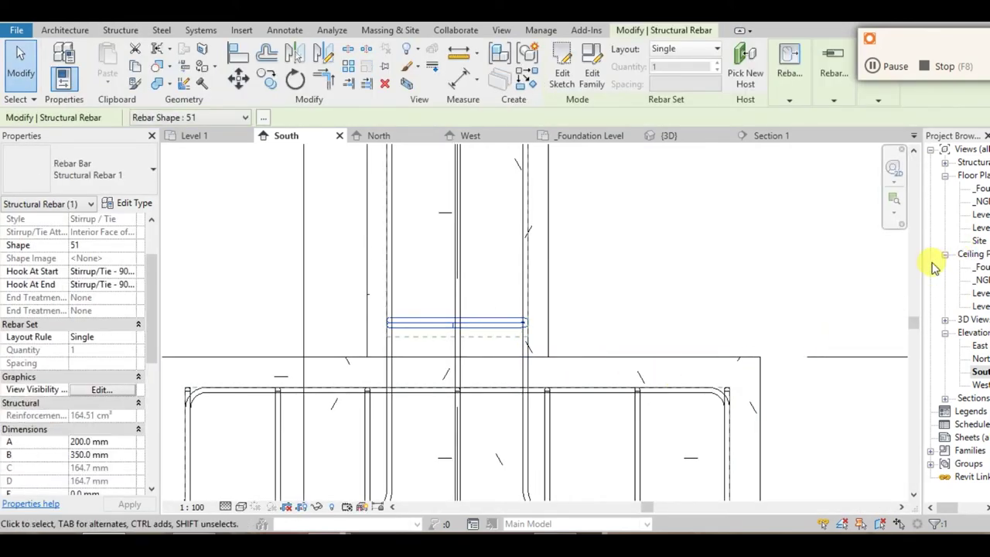
# - In the _NGL plan, stretch the ring stirrup's right side out to the column bars
pyautogui.doubleClick(979, 201)
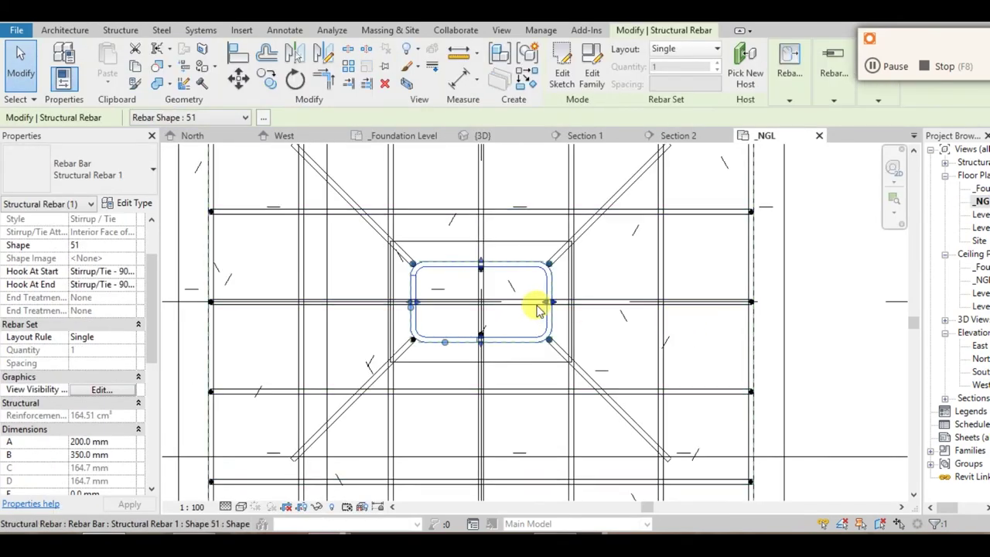
pyautogui.scroll(2, 666, 310)
pyautogui.scroll(2, 569, 311)
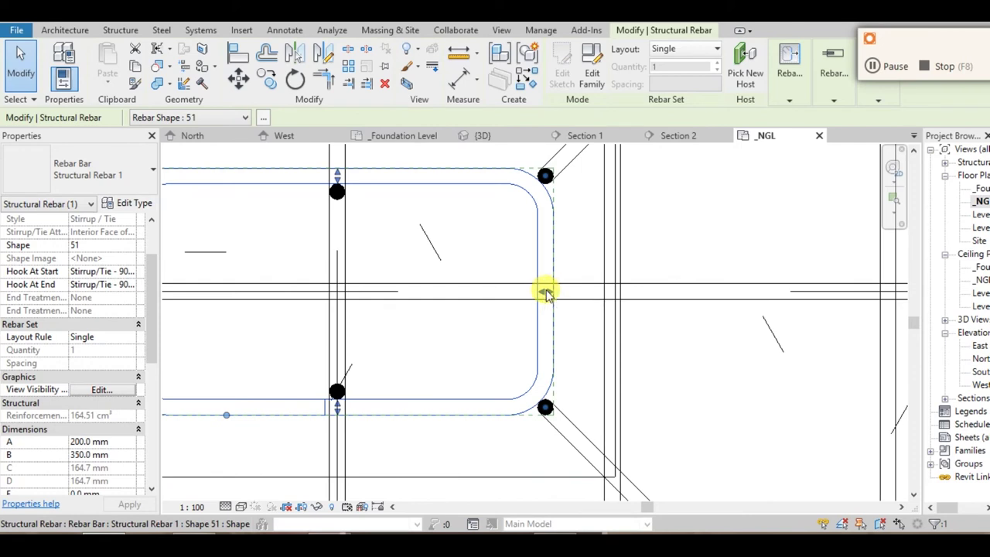
pyautogui.moveTo(548, 294); pyautogui.dragTo(556, 292)
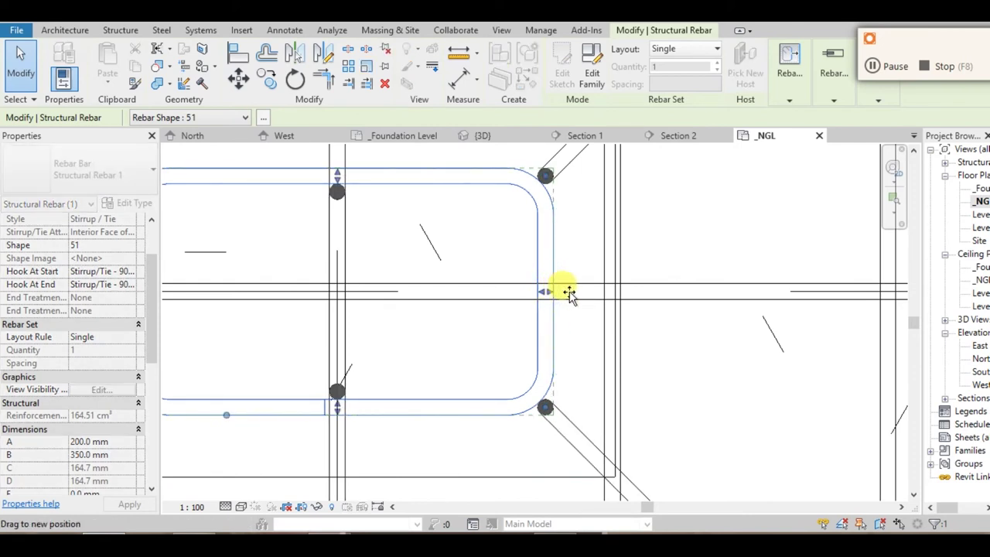
pyautogui.moveTo(565, 294); pyautogui.dragTo(623, 290)
# - Check the stretched stirrup in plan and bring up its Layout Rule choices
pyautogui.scroll(2, 569, 309)
pyautogui.scroll(1, 544, 283)
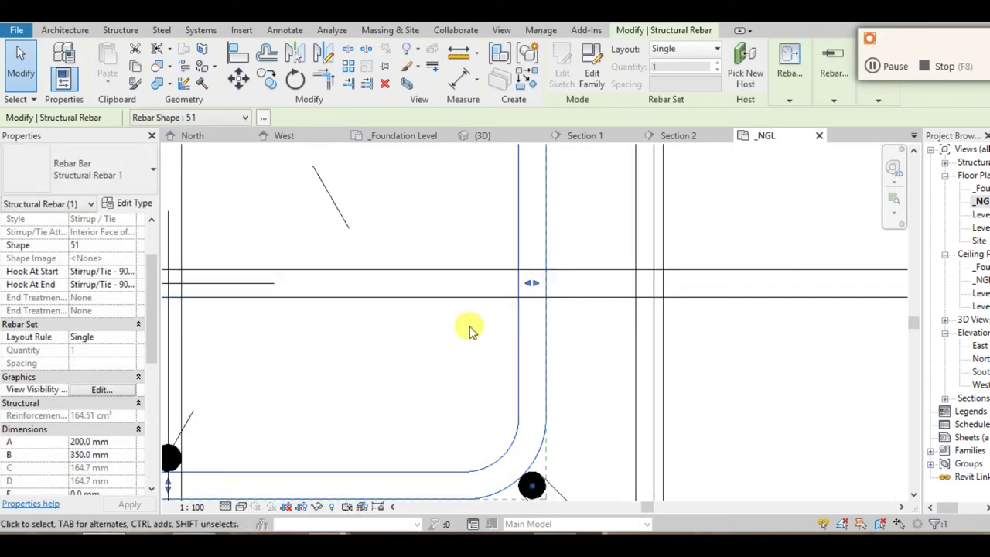
pyautogui.scroll(-3, 496, 328)
pyautogui.scroll(-1, 392, 376)
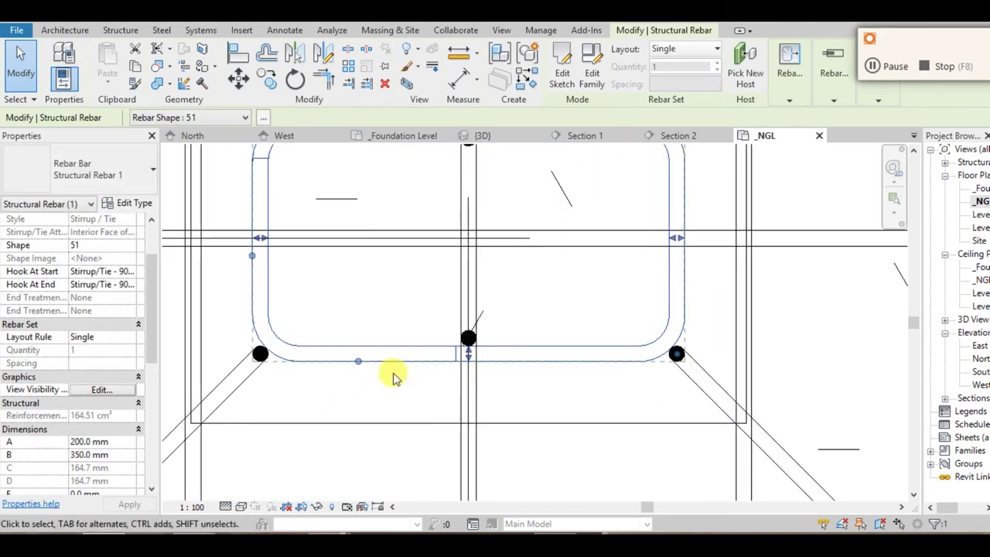
pyautogui.scroll(-1, 391, 376)
pyautogui.scroll(-2, 503, 391)
pyautogui.moveTo(506, 389); pyautogui.dragTo(514, 396, button='middle')
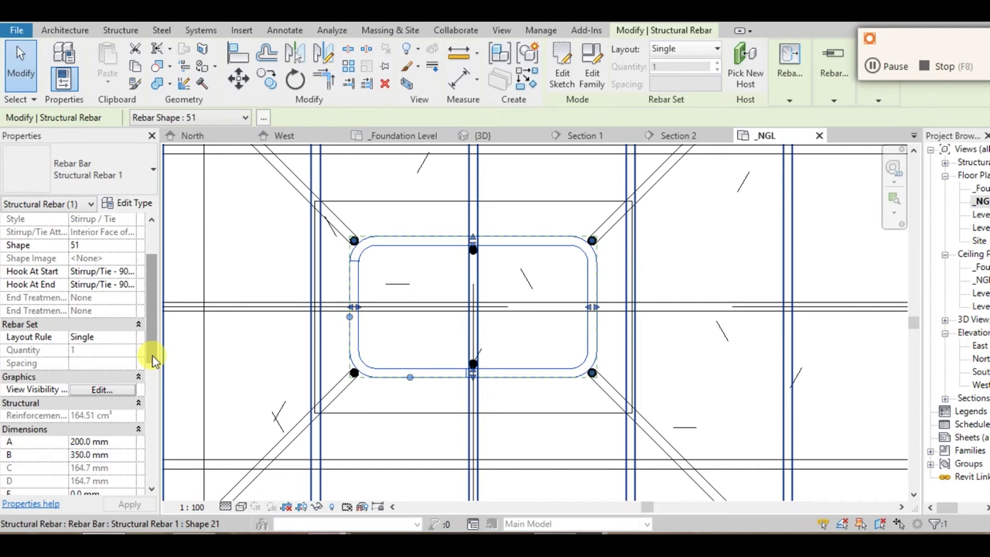
pyautogui.click(131, 338)
# - Keep the stirrup's layout rule at Single and set dimension A to 250 mm and B to 400 mm
pyautogui.click(130, 339)
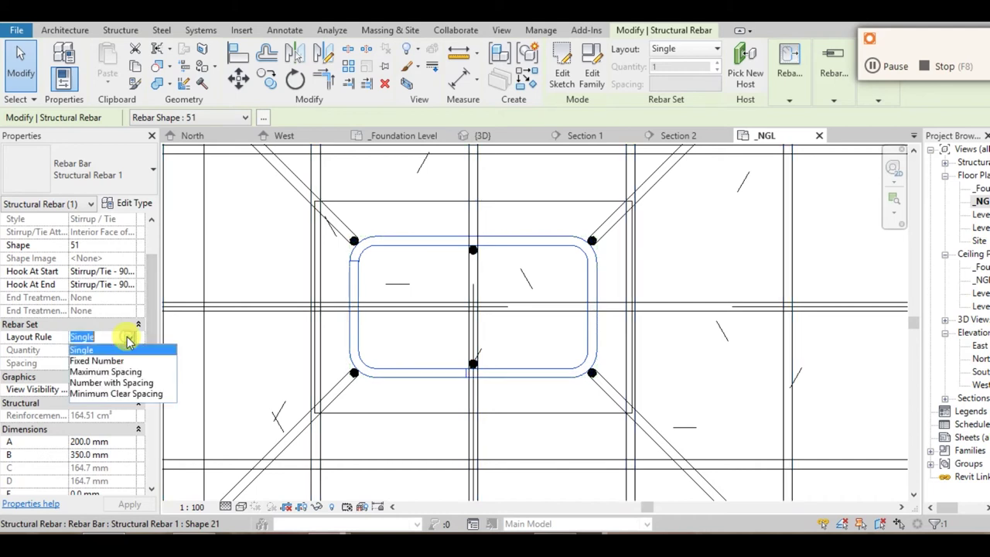
pyautogui.click(129, 340)
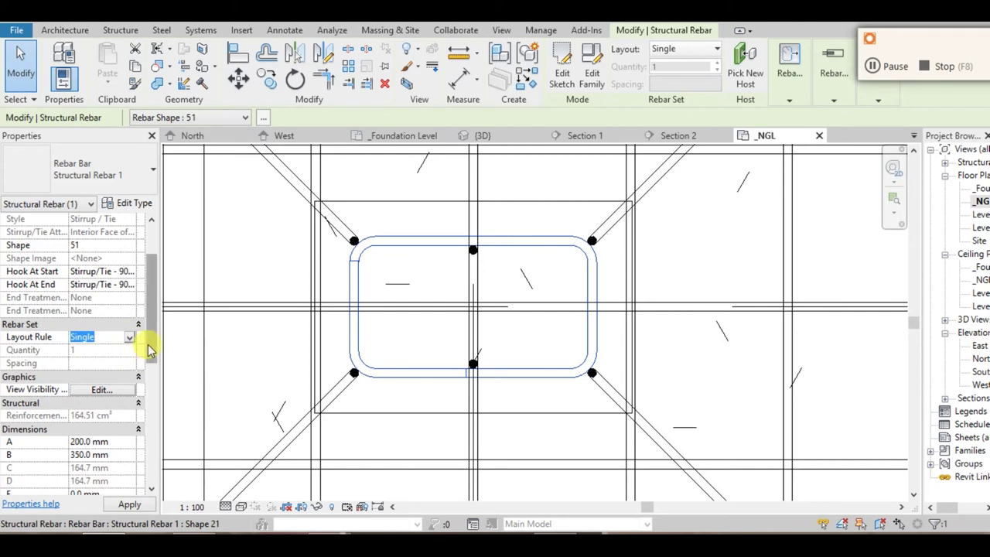
pyautogui.moveTo(151, 351); pyautogui.dragTo(152, 380)
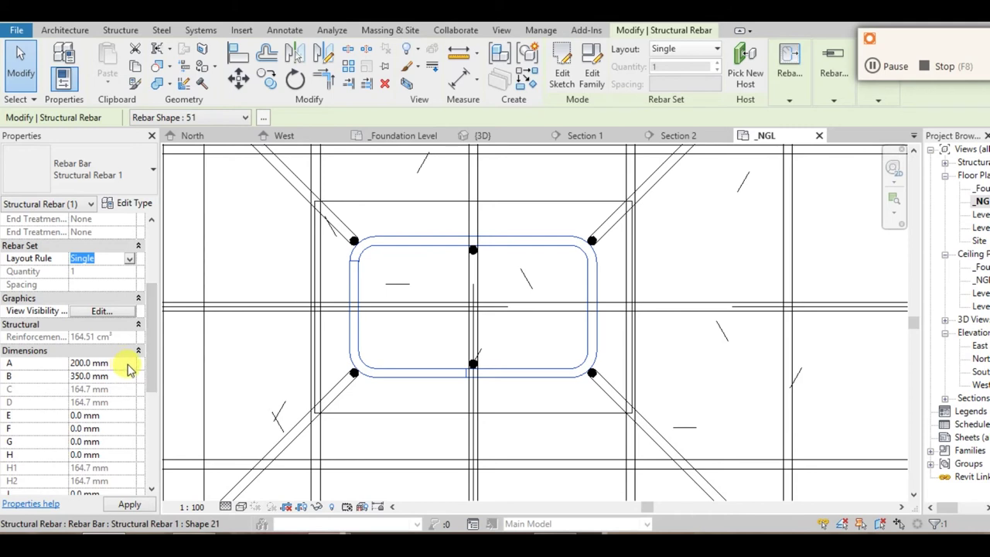
pyautogui.click(121, 364)
pyautogui.write('250')
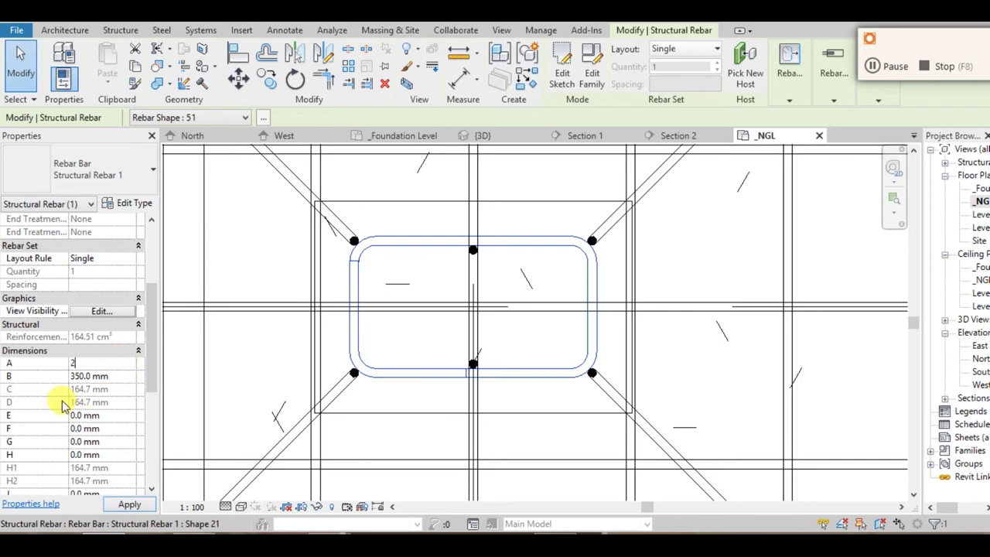
pyautogui.click(117, 377)
pyautogui.write('4')
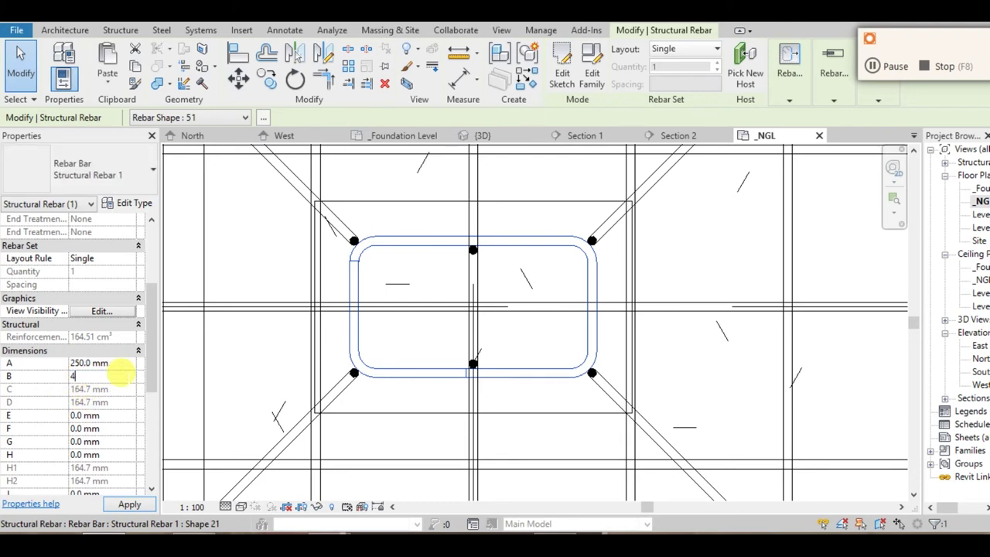
pyautogui.write('0')
pyautogui.press('Return')
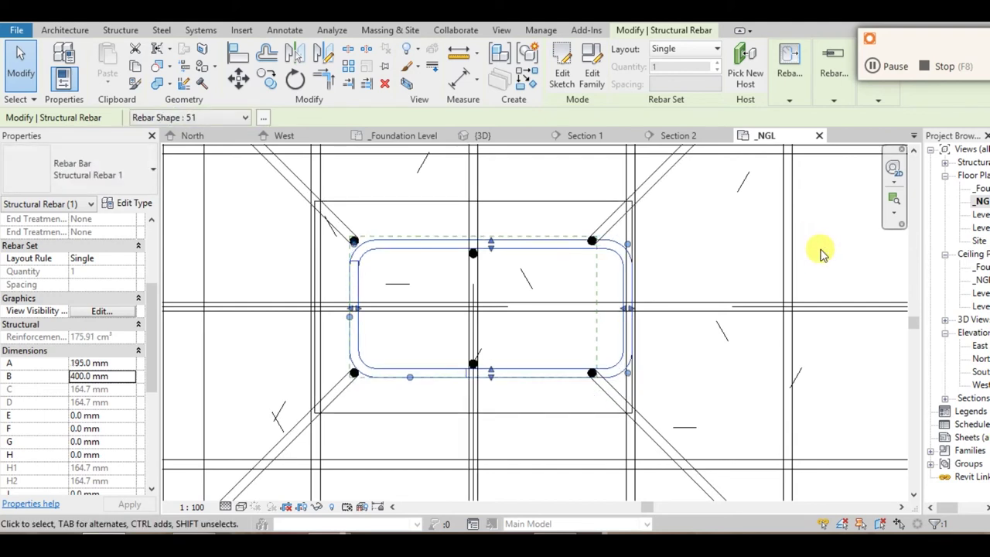
pyautogui.click(723, 356)
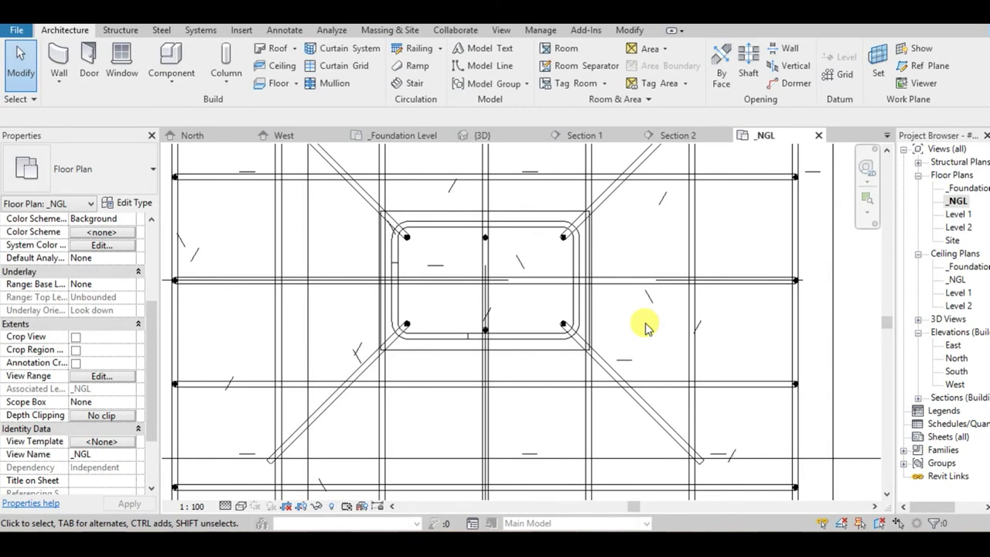
# - Inspect the column bar and rectangular ring stirrup in the _NGL plan
pyautogui.scroll(-1, 514, 329)
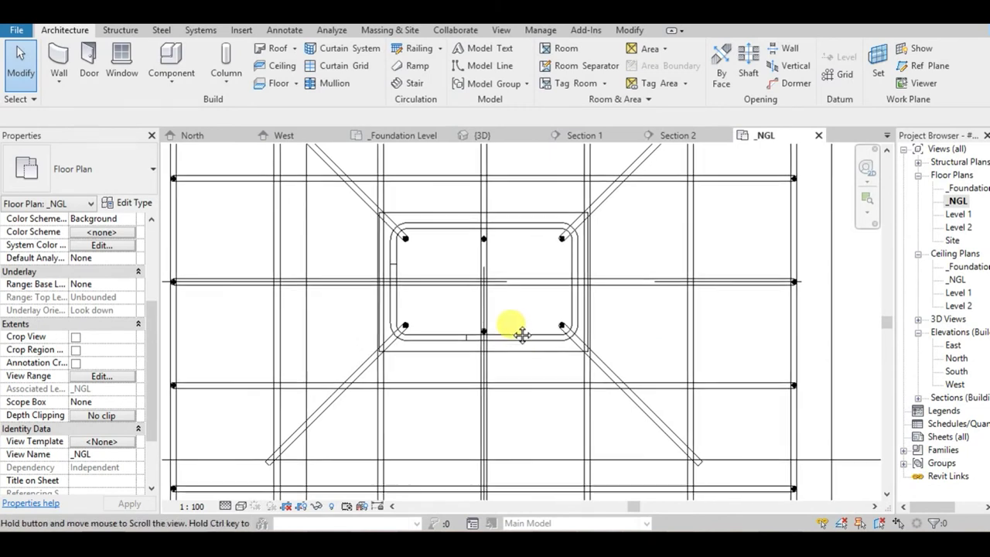
pyautogui.scroll(2, 537, 313)
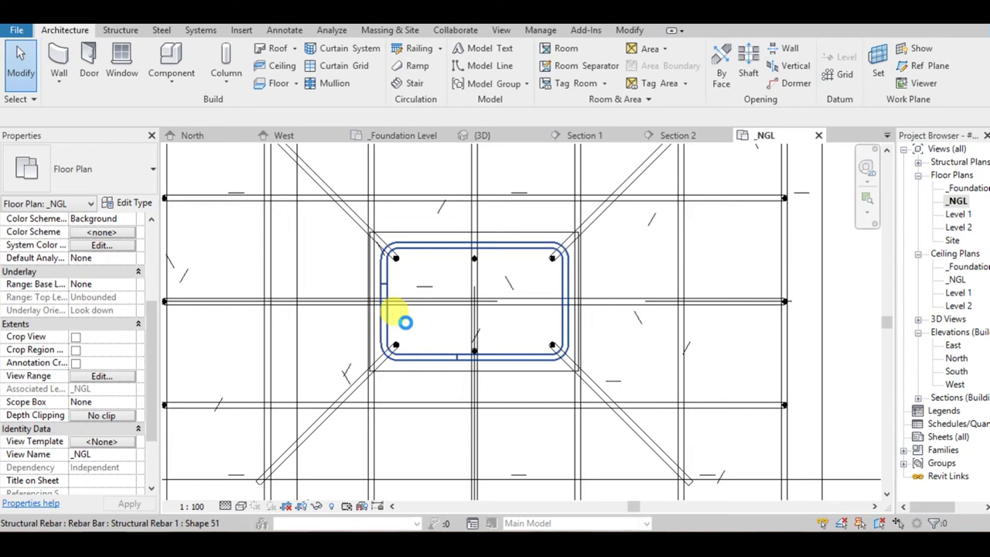
pyautogui.click(398, 300)
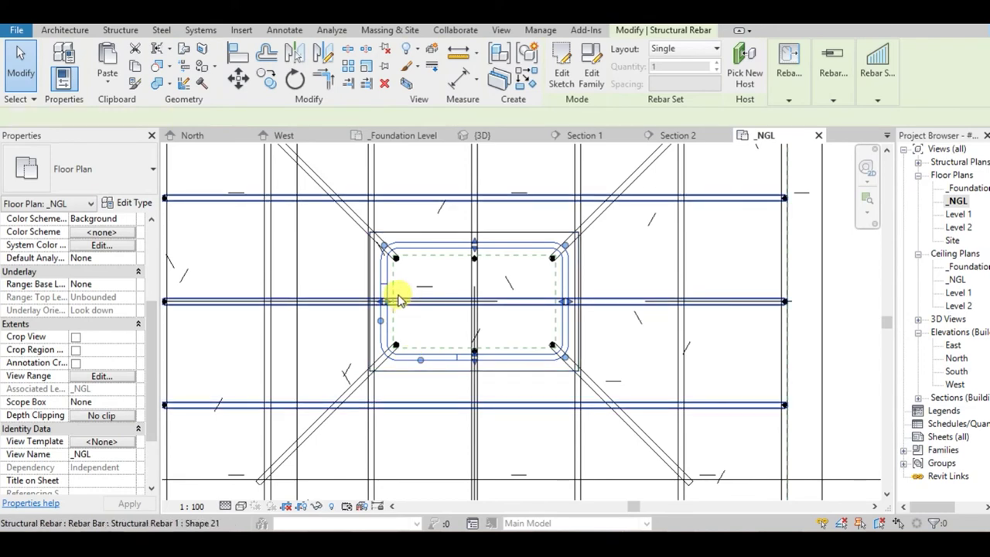
pyautogui.scroll(4, 395, 300)
pyautogui.click(386, 299)
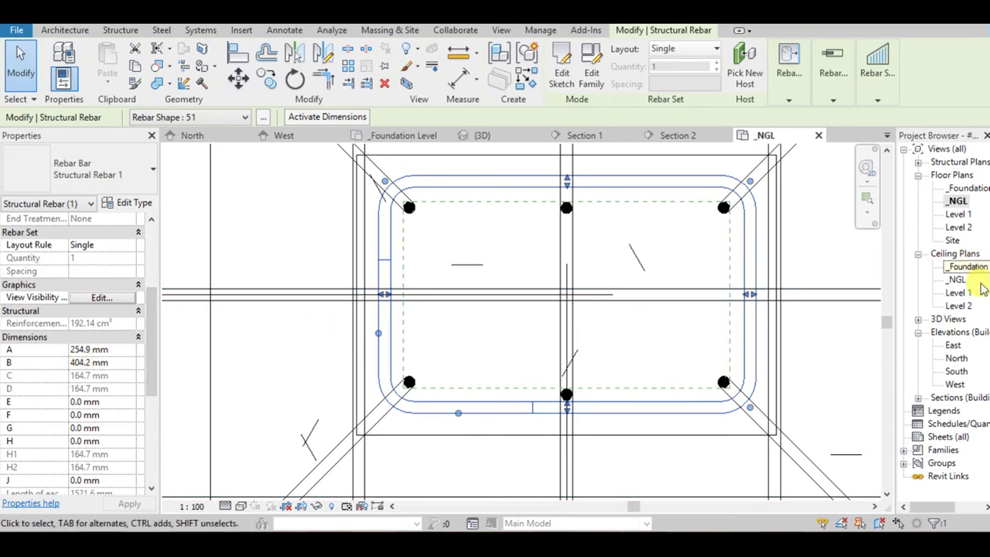
pyautogui.scroll(-1, 325, 340)
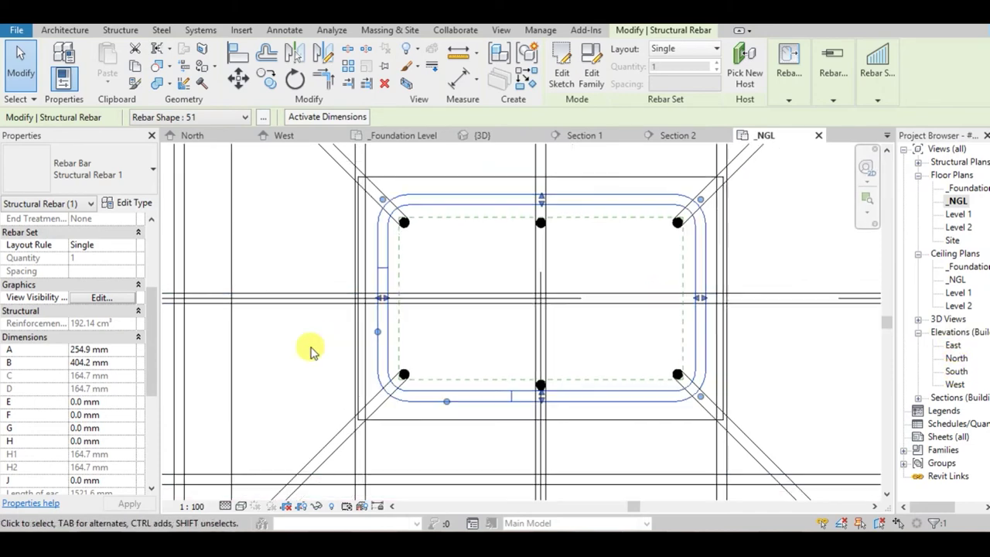
pyautogui.click(283, 360)
# - Pan out to the section marks and open the Section 1 view
pyautogui.scroll(-3, 290, 361)
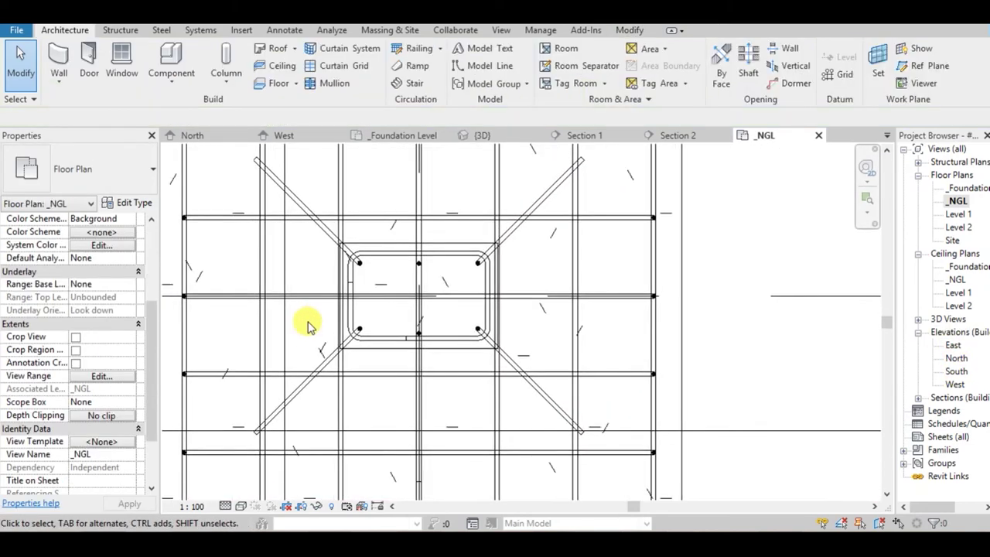
pyautogui.scroll(2, 464, 332)
pyautogui.scroll(-2, 464, 331)
pyautogui.moveTo(454, 327); pyautogui.dragTo(376, 387, button='middle')
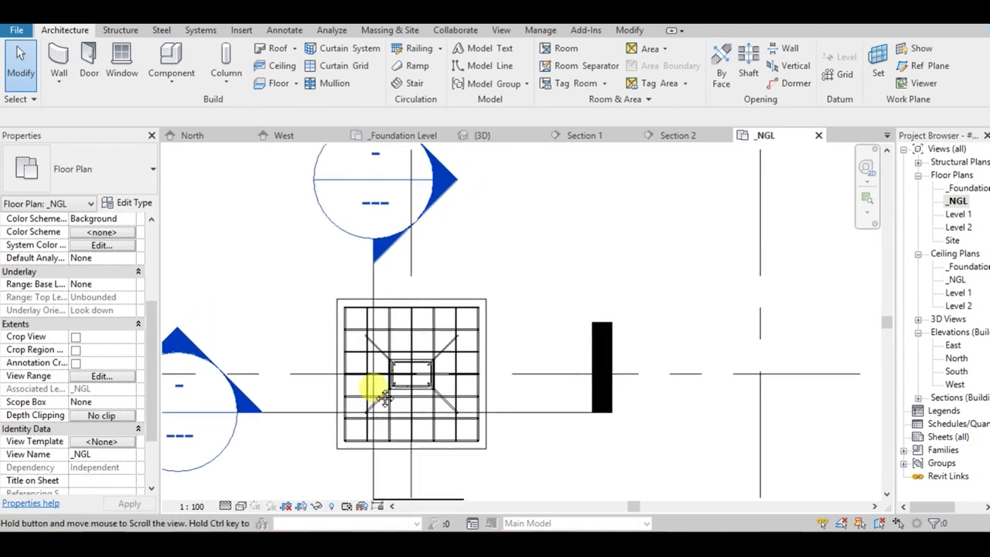
pyautogui.scroll(-1, 434, 205)
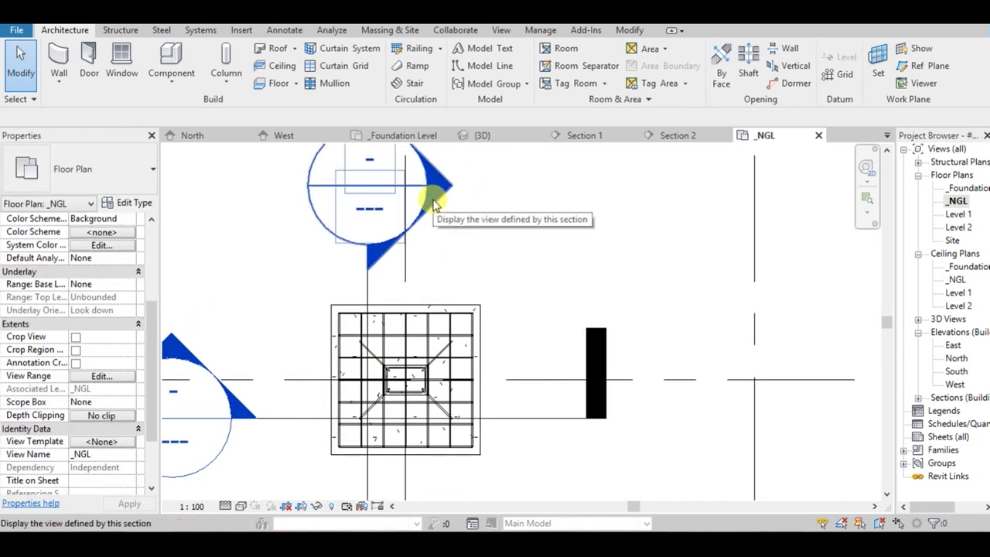
pyautogui.doubleClick(178, 343)
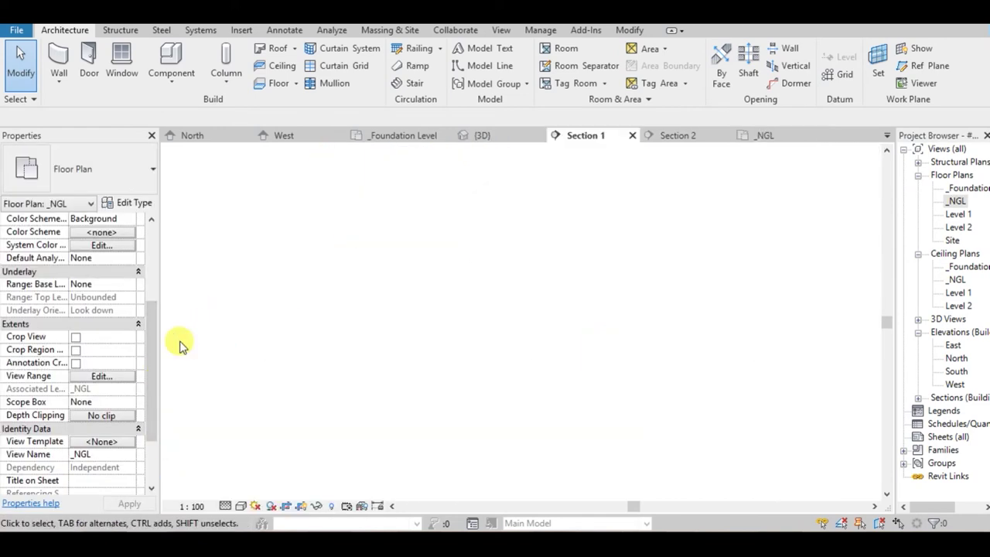
# - Give the column-base shape 51 tie a Minimum Clear Spacing layout at 100 mm spacing
pyautogui.scroll(2, 503, 343)
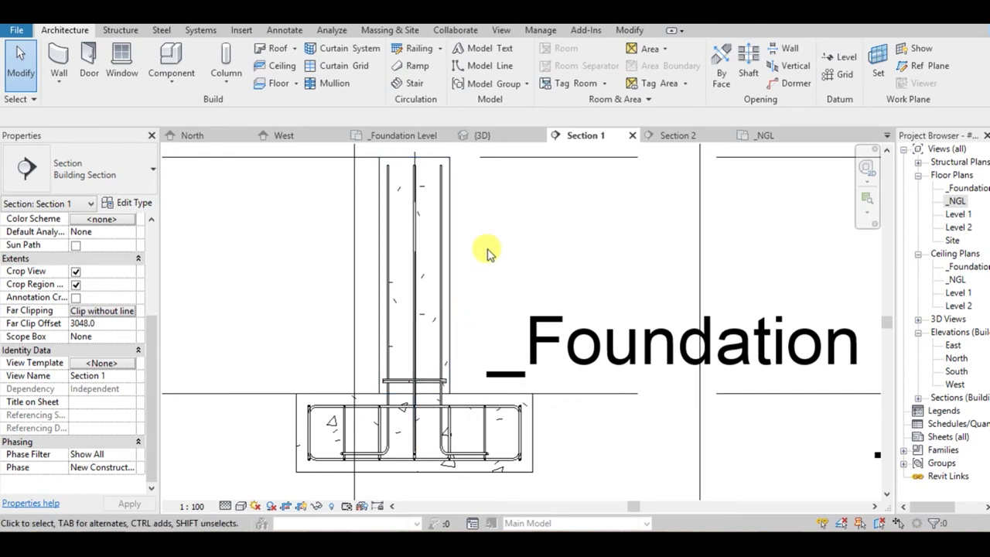
pyautogui.moveTo(450, 282); pyautogui.dragTo(450, 301, button='middle')
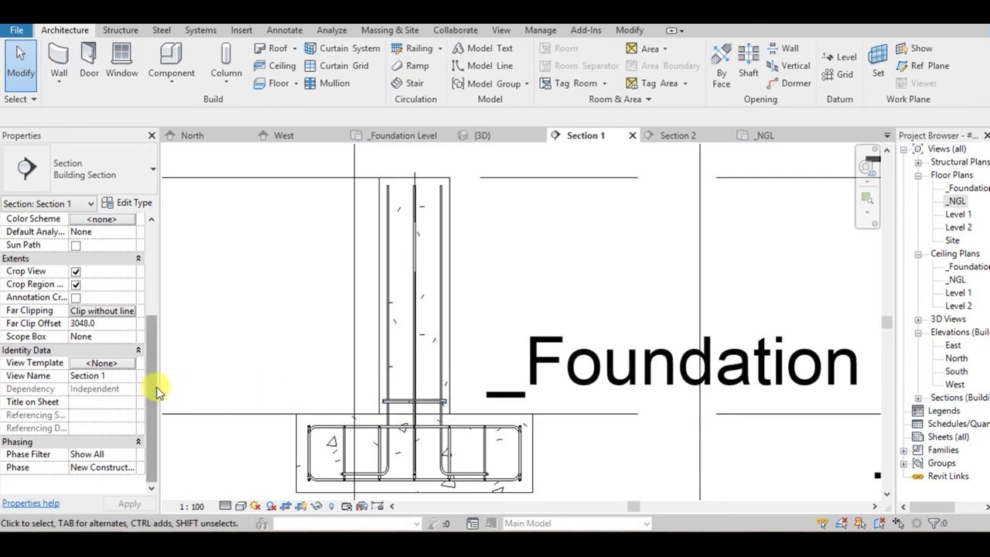
pyautogui.click(335, 426)
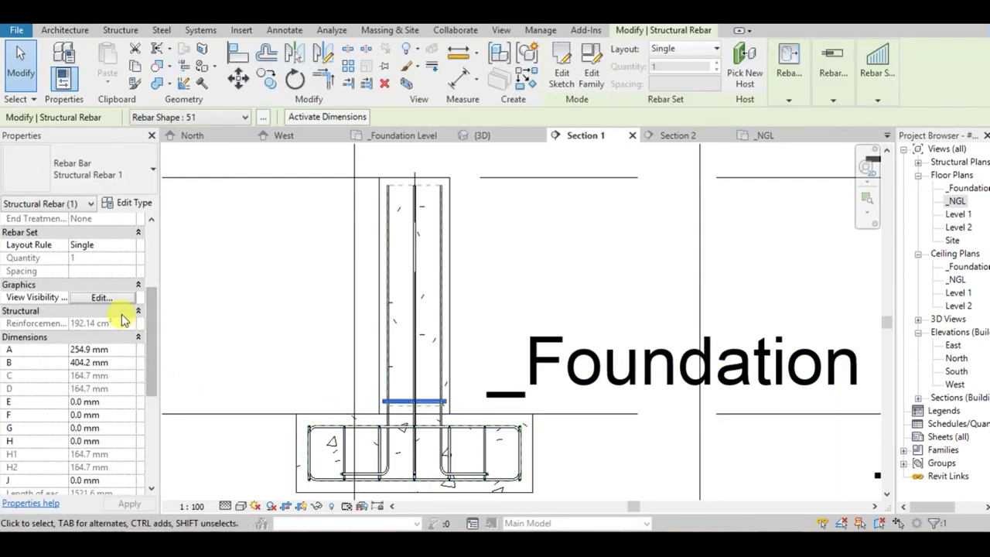
pyautogui.click(130, 248)
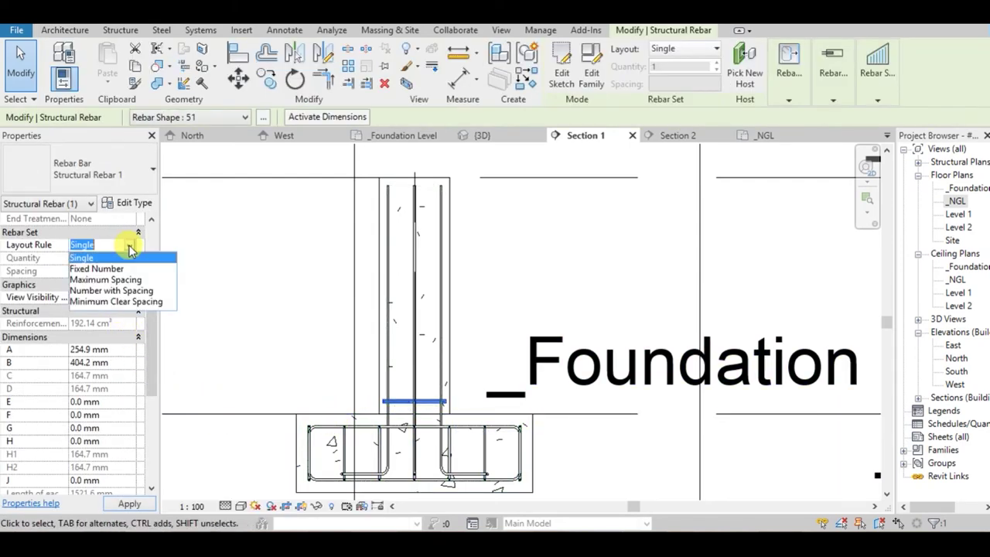
pyautogui.click(124, 307)
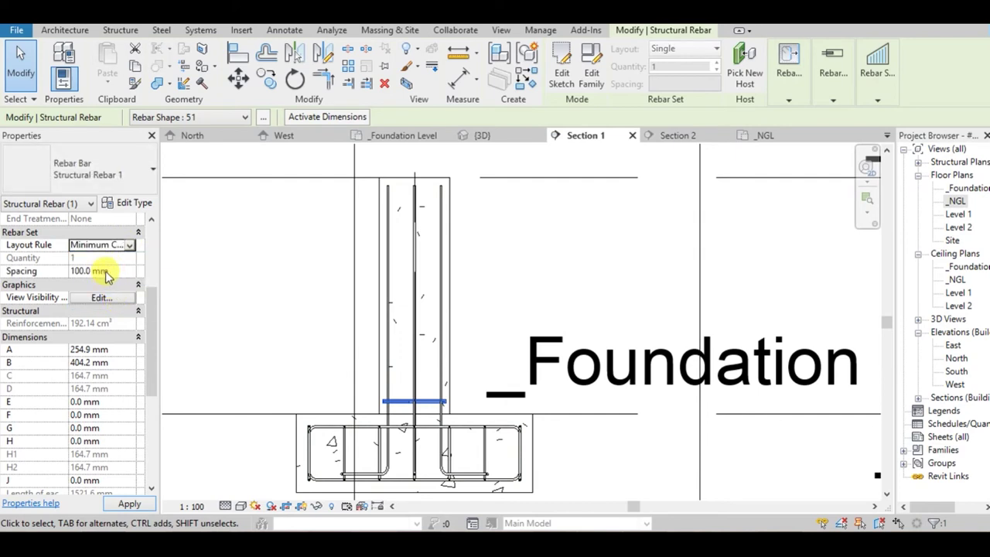
pyautogui.click(246, 310)
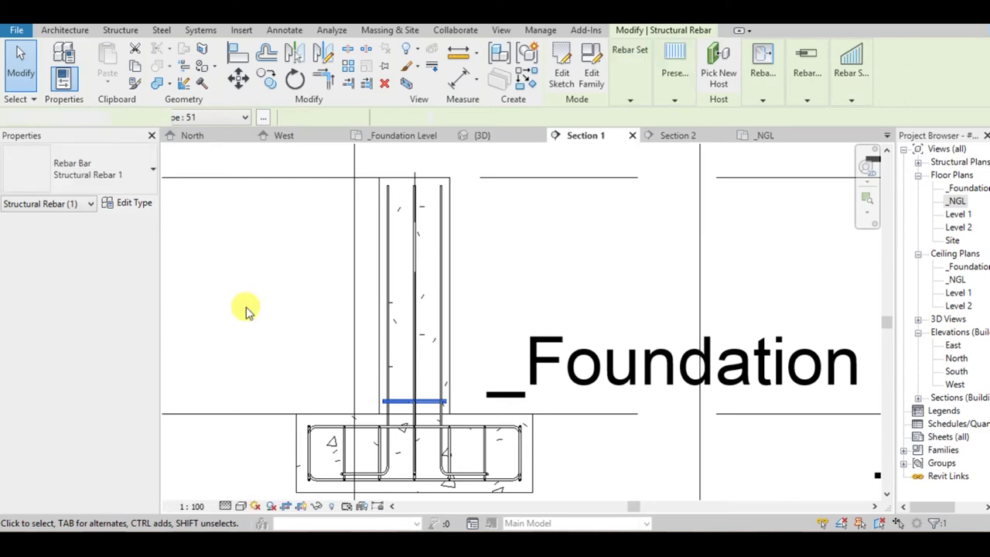
pyautogui.click(248, 313)
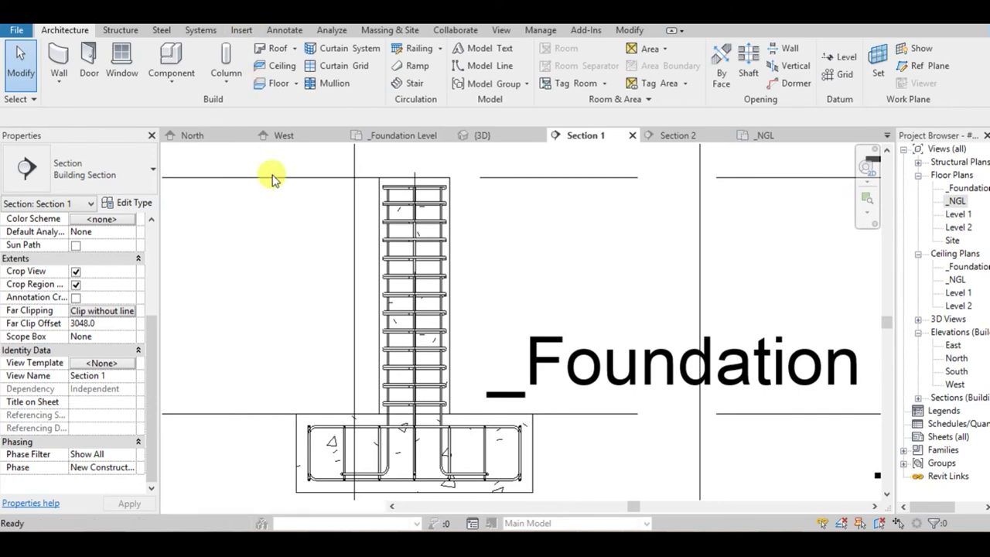
# - Make the column stirrup set display unobscured and as solid in the 3D view
pyautogui.moveTo(516, 269); pyautogui.dragTo(448, 364, button='middle')
pyautogui.scroll(3, 552, 270)
pyautogui.moveTo(553, 270); pyautogui.dragTo(552, 327, button='middle')
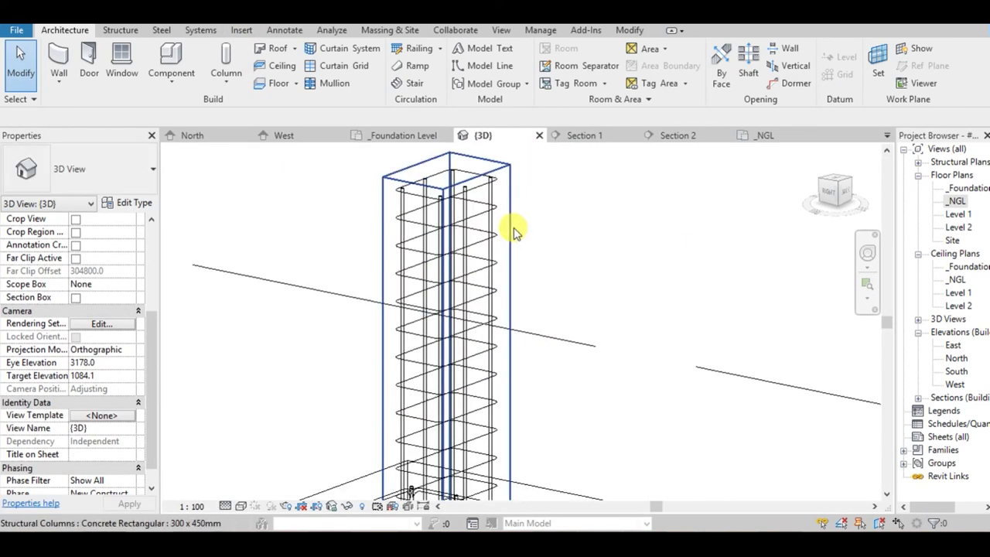
pyautogui.click(491, 261)
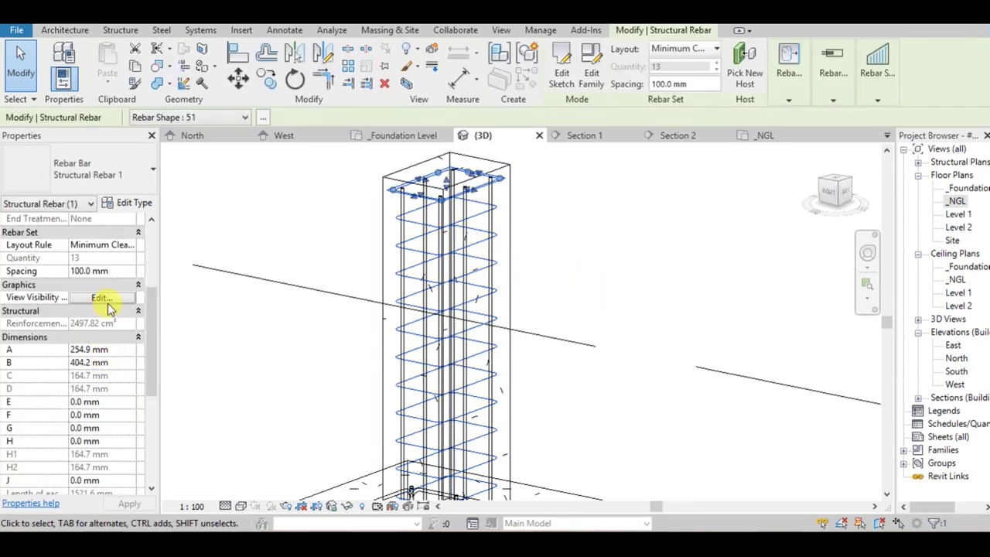
pyautogui.click(108, 297)
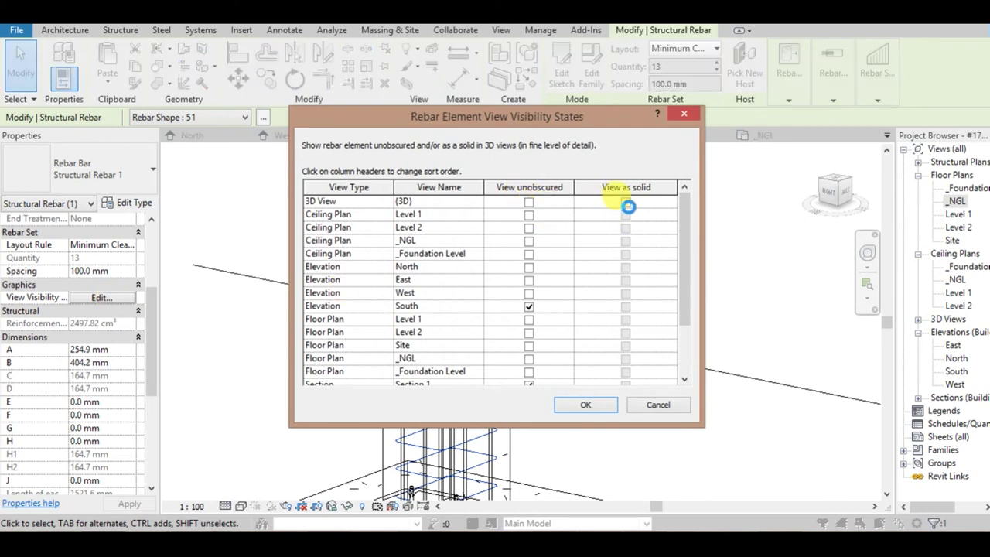
pyautogui.click(626, 203)
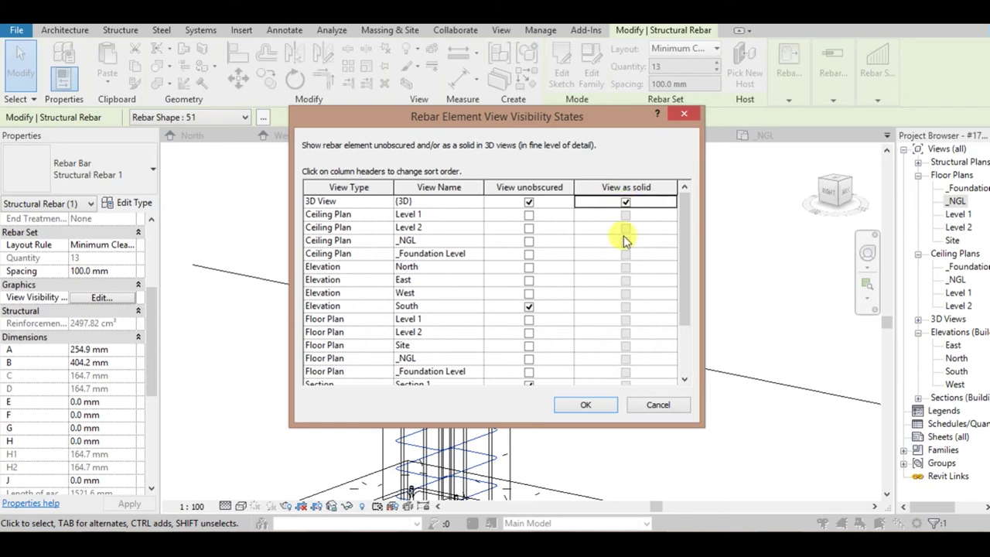
pyautogui.click(608, 409)
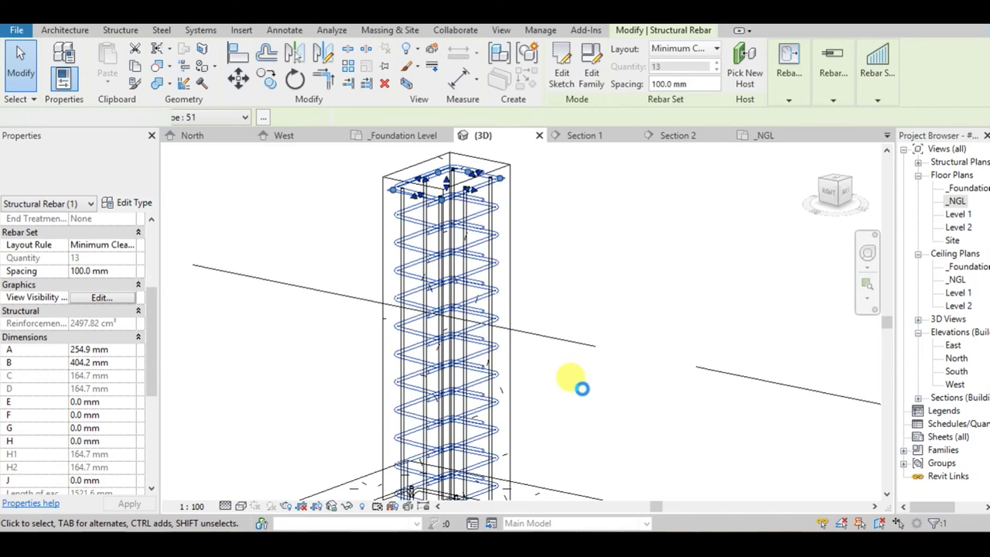
pyautogui.click(582, 390)
# - Centre the footing in 3D, then switch back to the Section 1 footing view
pyautogui.scroll(-2, 582, 391)
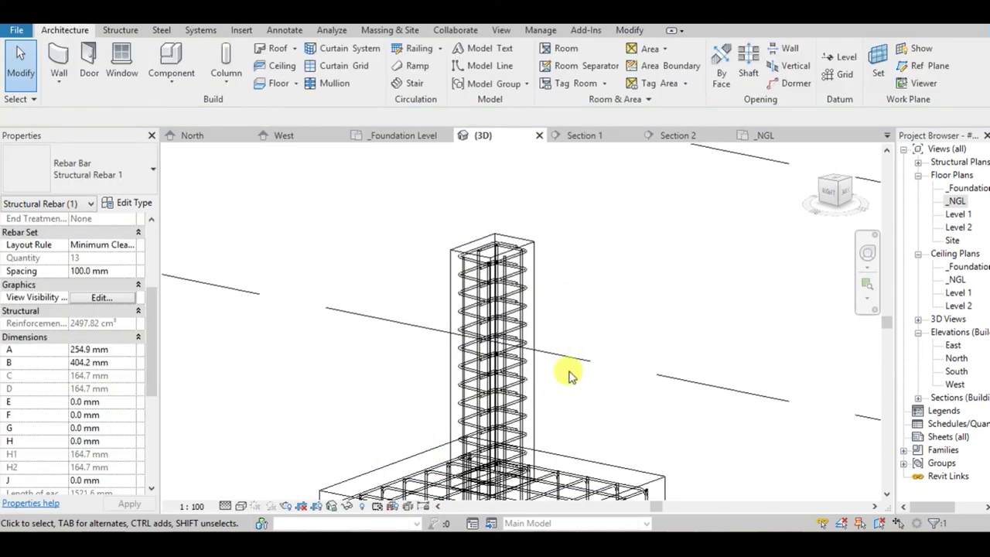
pyautogui.moveTo(569, 360); pyautogui.dragTo(563, 273, button='middle')
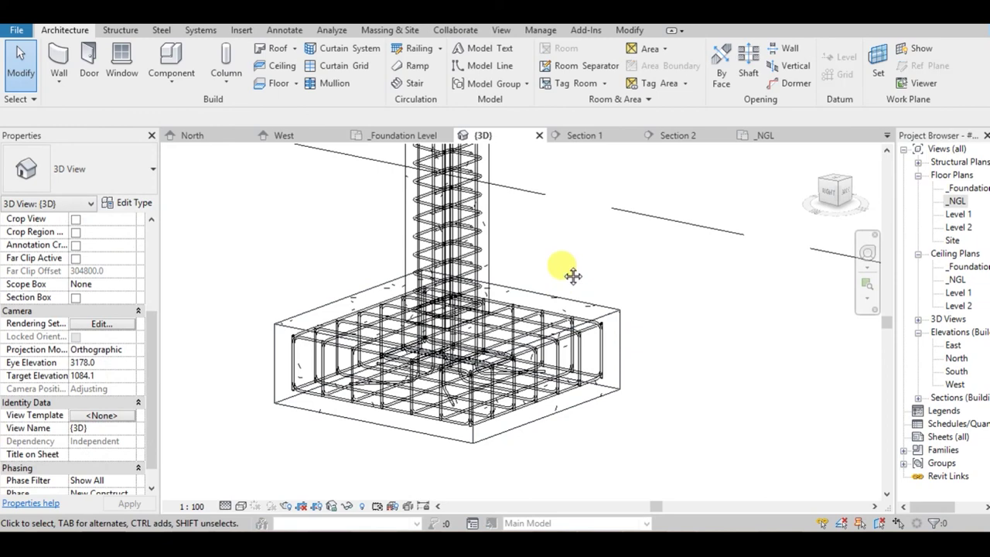
pyautogui.scroll(-2, 564, 271)
pyautogui.doubleClick(958, 202)
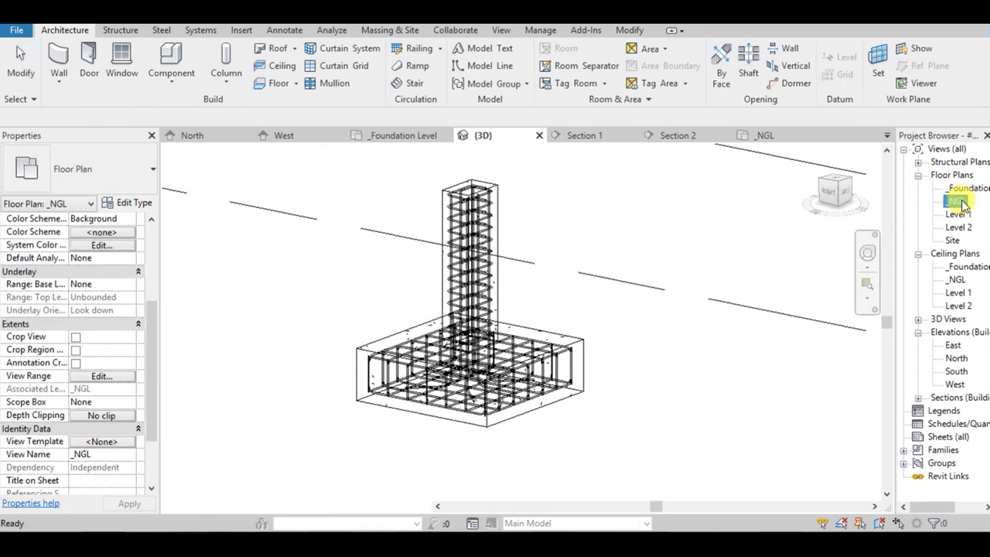
pyautogui.scroll(-2, 625, 315)
pyautogui.moveTo(625, 316); pyautogui.dragTo(563, 287, button='middle')
pyautogui.scroll(-1, 515, 284)
pyautogui.scroll(-3, 453, 270)
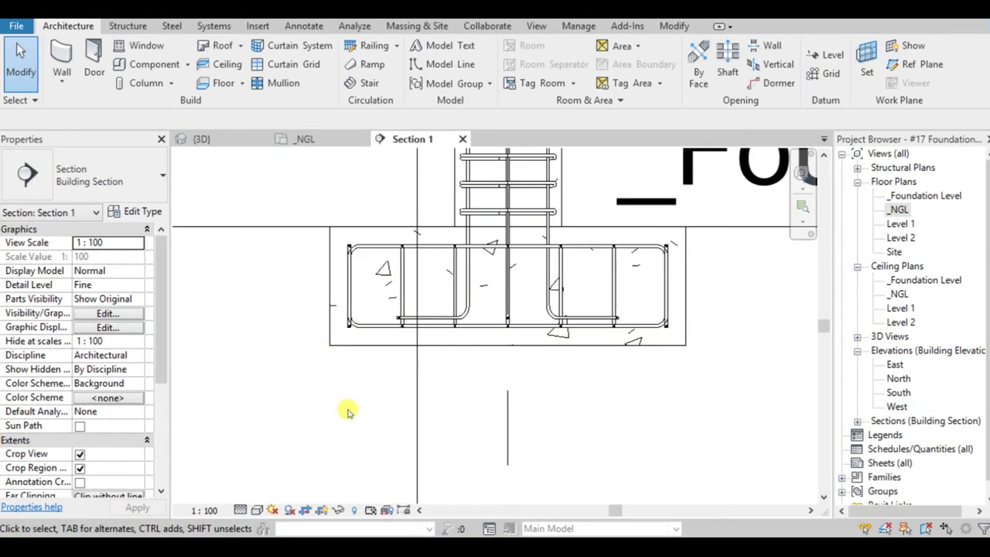
# - Give the footing bars a new Foundation Structural Rebar 2 type with a 25 mm bar diameter
pyautogui.moveTo(353, 416); pyautogui.dragTo(317, 382, button='middle')
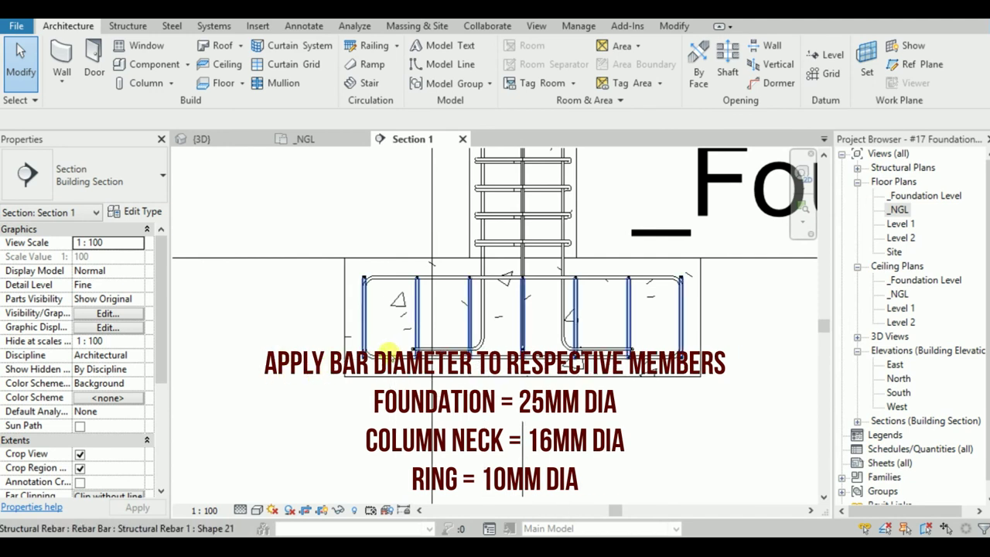
pyautogui.moveTo(416, 374); pyautogui.dragTo(400, 392, button='middle')
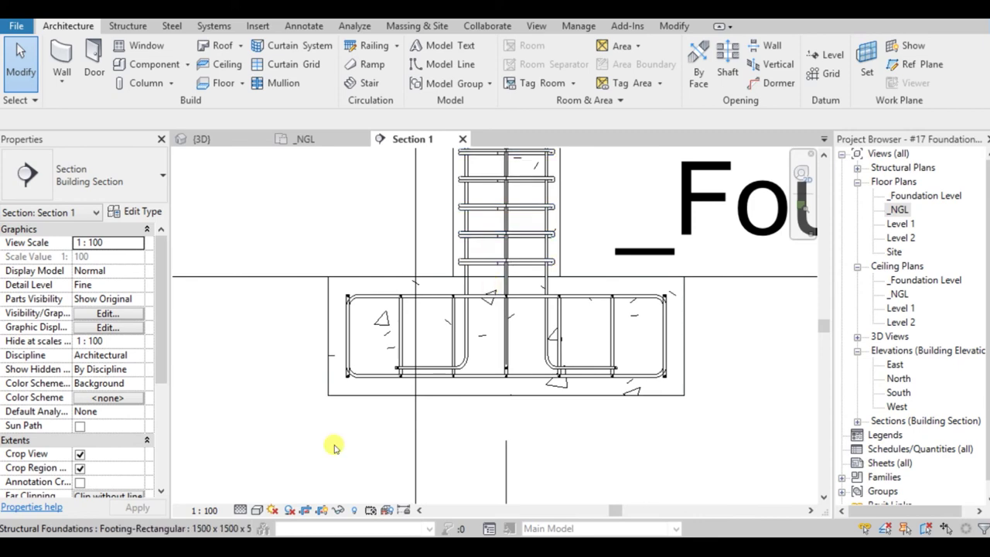
pyautogui.click(401, 353)
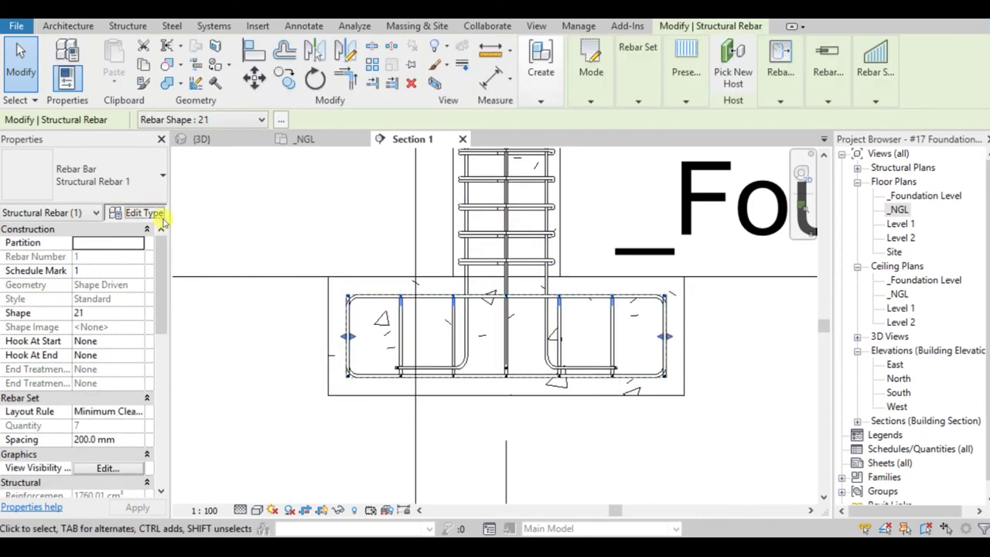
pyautogui.click(136, 211)
pyautogui.click(919, 65)
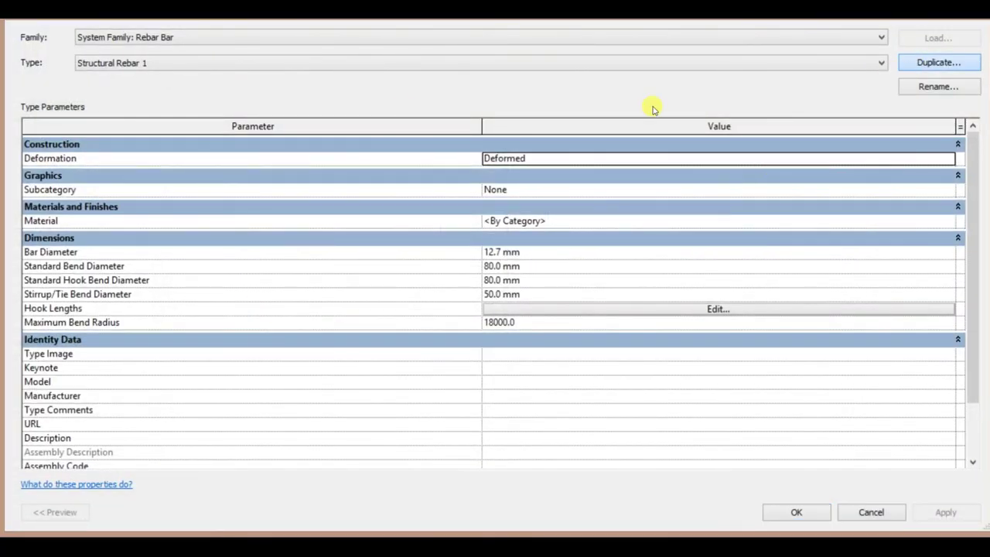
pyautogui.press('Home')
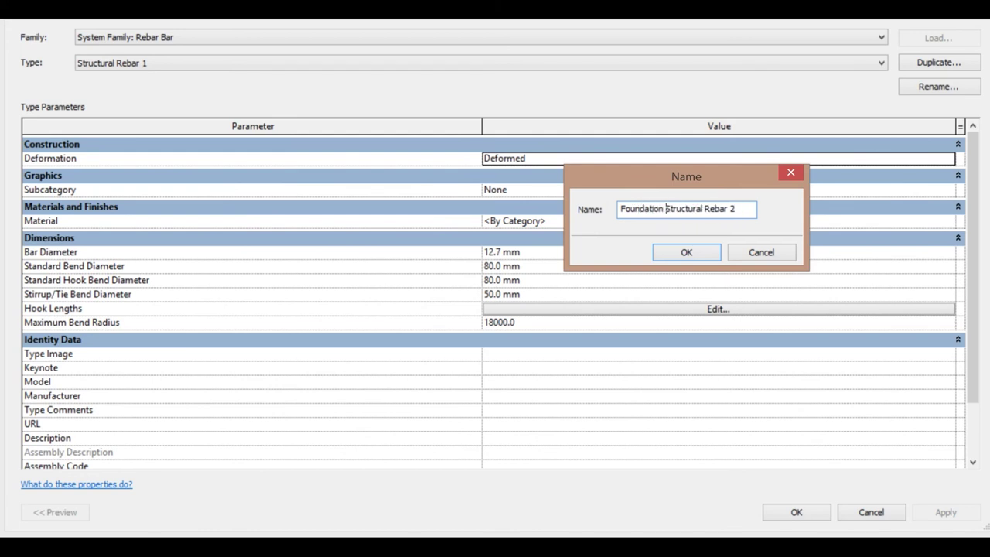
pyautogui.click(689, 253)
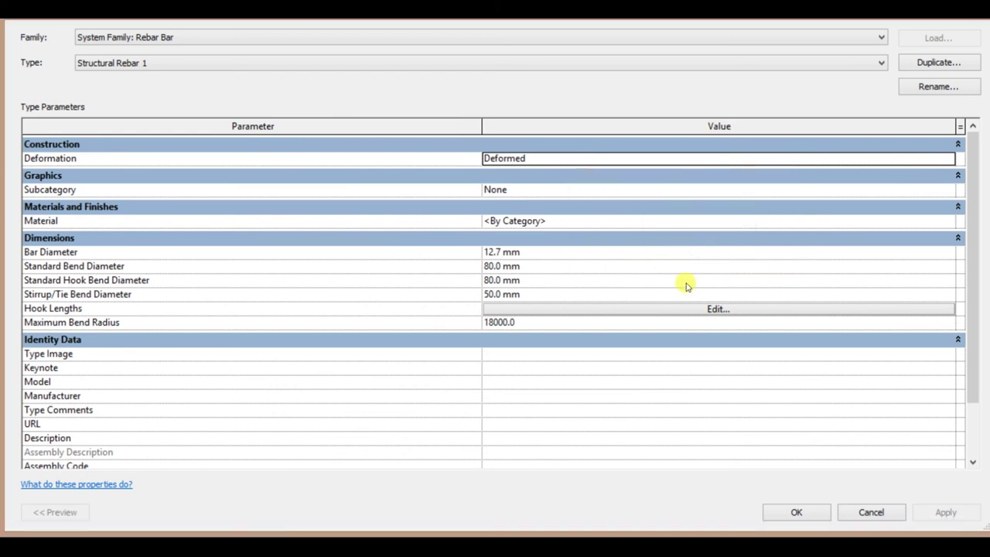
pyautogui.click(525, 256)
pyautogui.write('25')
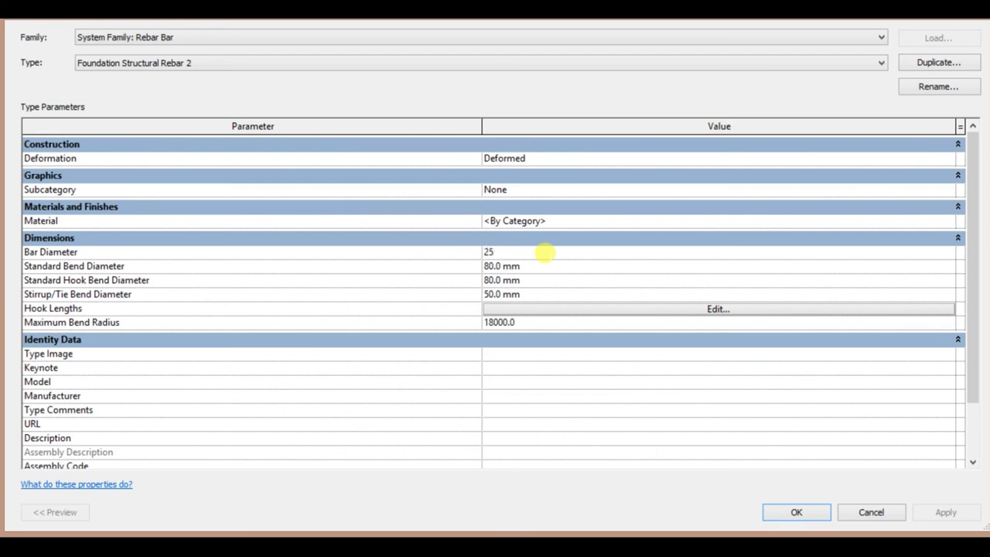
pyautogui.press('Return')
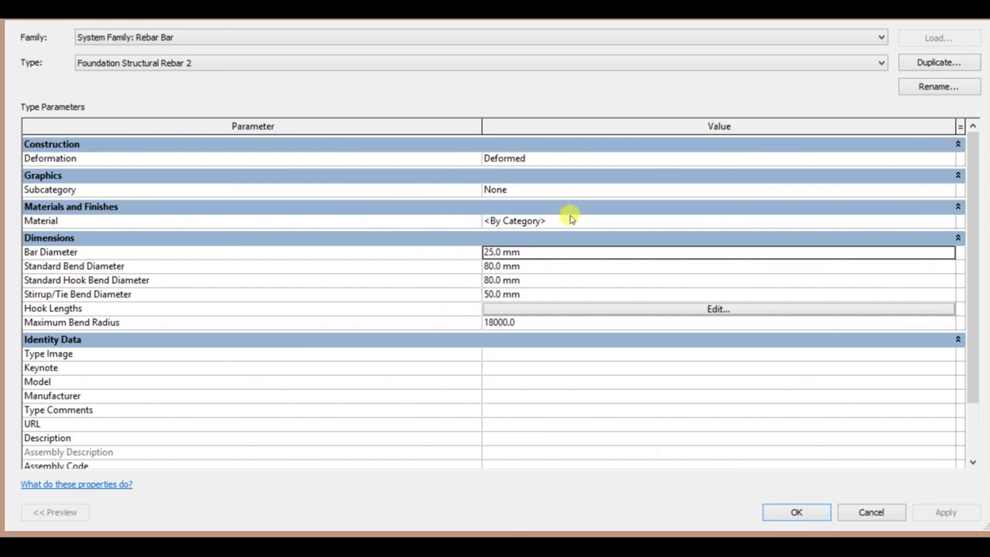
pyautogui.click(796, 513)
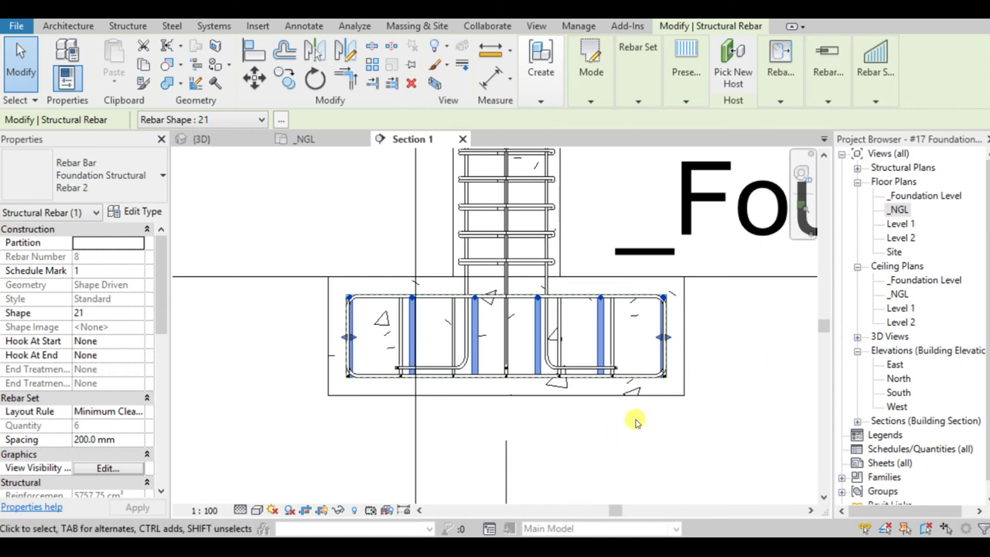
# - Switch to the _NGL floor plan
pyautogui.scroll(-2, 748, 364)
pyautogui.scroll(2, 445, 304)
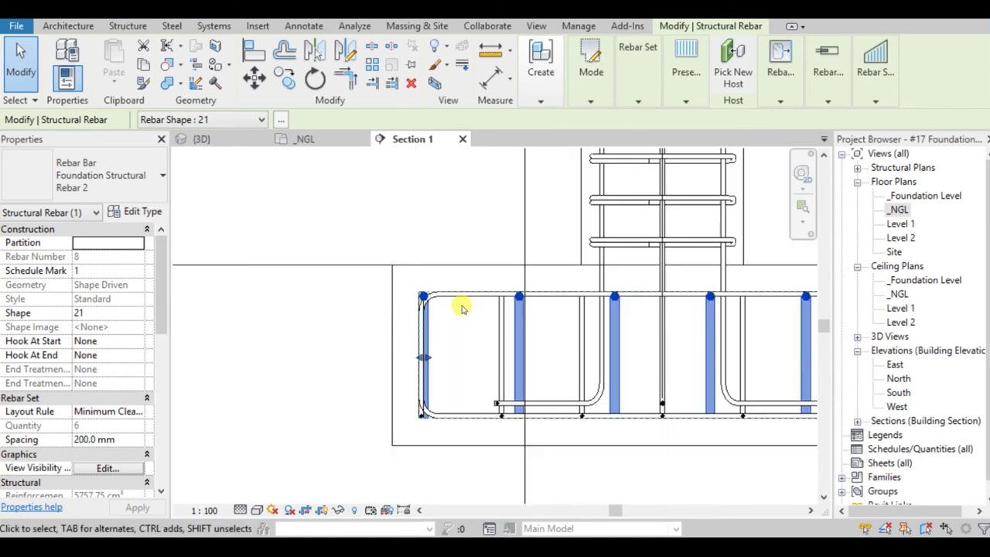
pyautogui.doubleClick(899, 210)
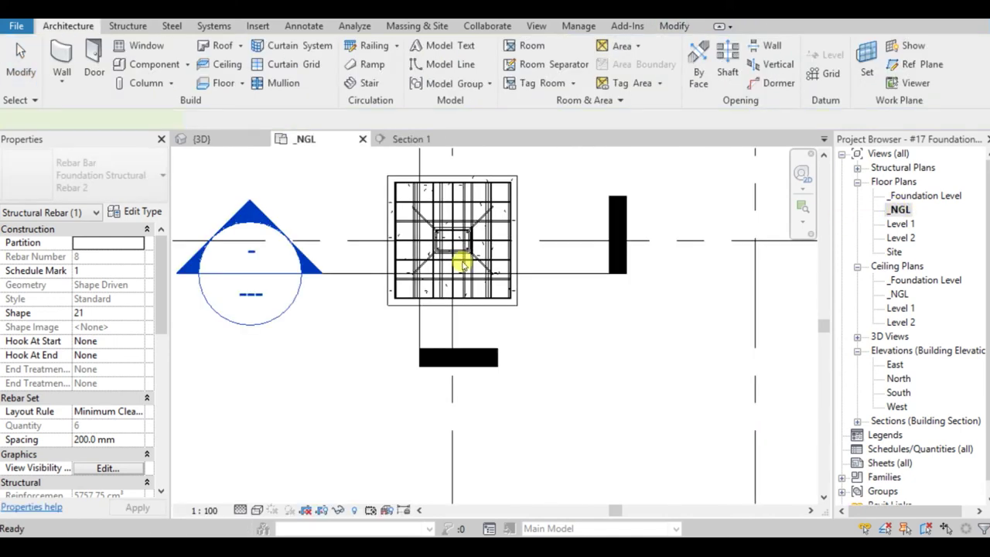
# - From the _NGL plan, open the Section 2 view through the footing
pyautogui.click(462, 285)
pyautogui.moveTo(479, 292); pyautogui.dragTo(453, 388, button='middle')
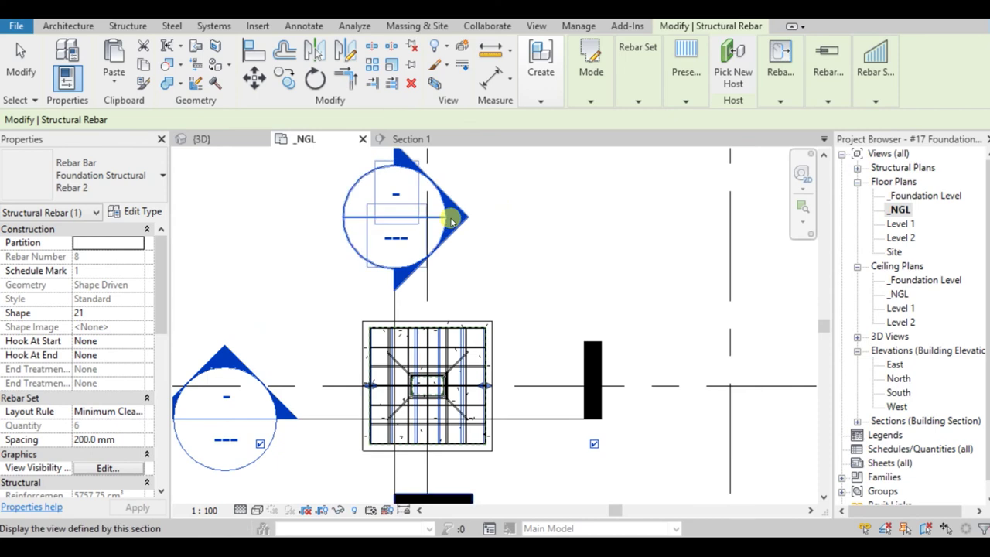
pyautogui.doubleClick(470, 244)
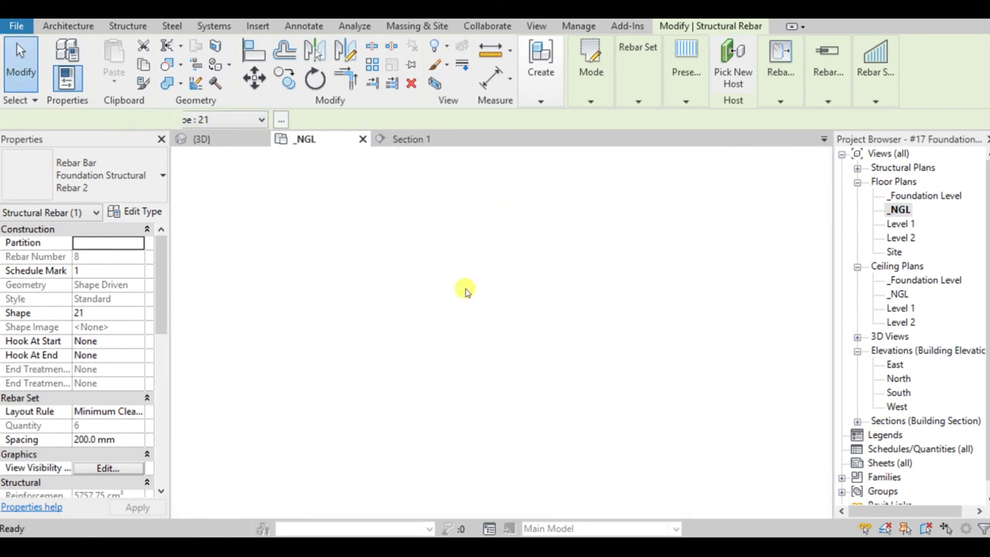
pyautogui.scroll(5, 450, 397)
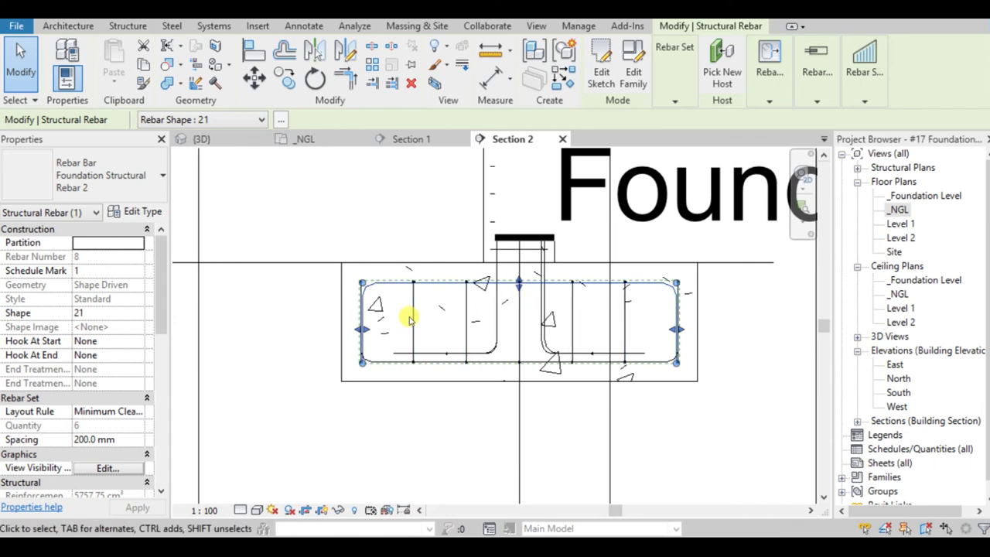
# - Switch the other footing bar set to the Foundation Structural Rebar 2 type
pyautogui.click(425, 367)
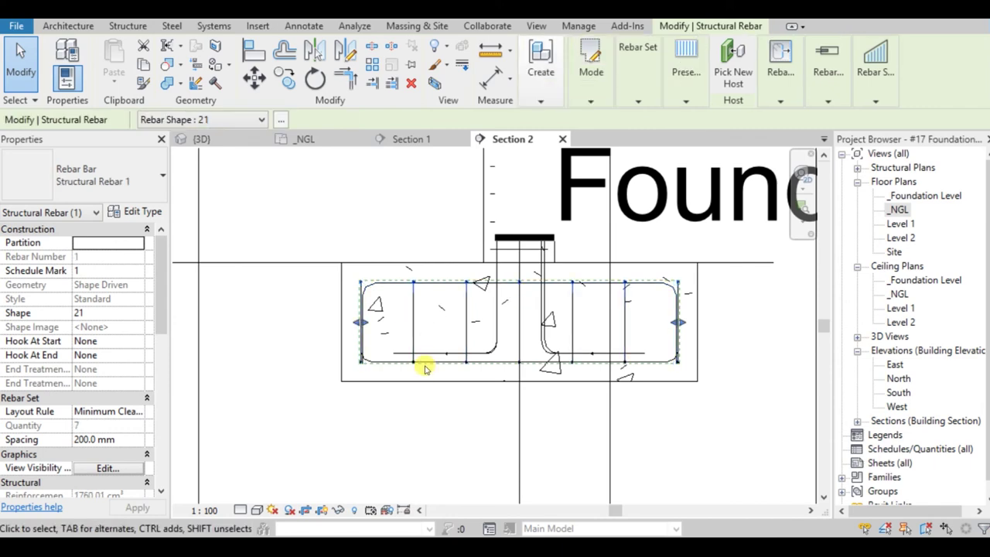
pyautogui.click(143, 212)
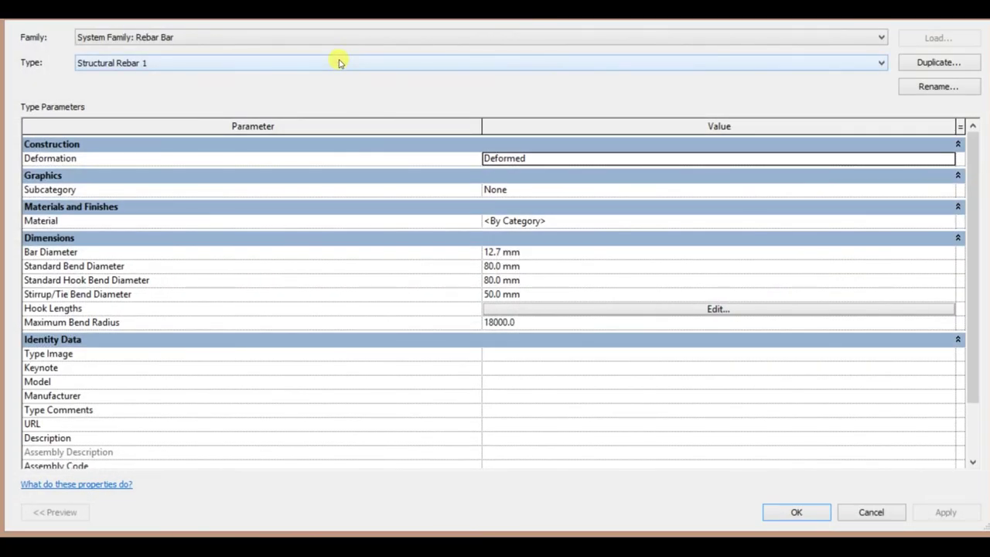
pyautogui.click(338, 62)
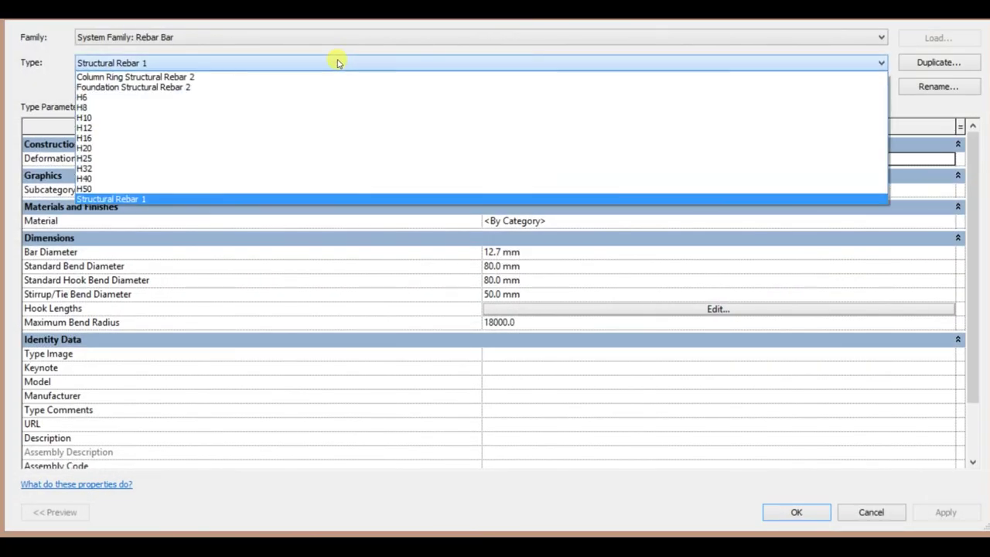
pyautogui.click(216, 88)
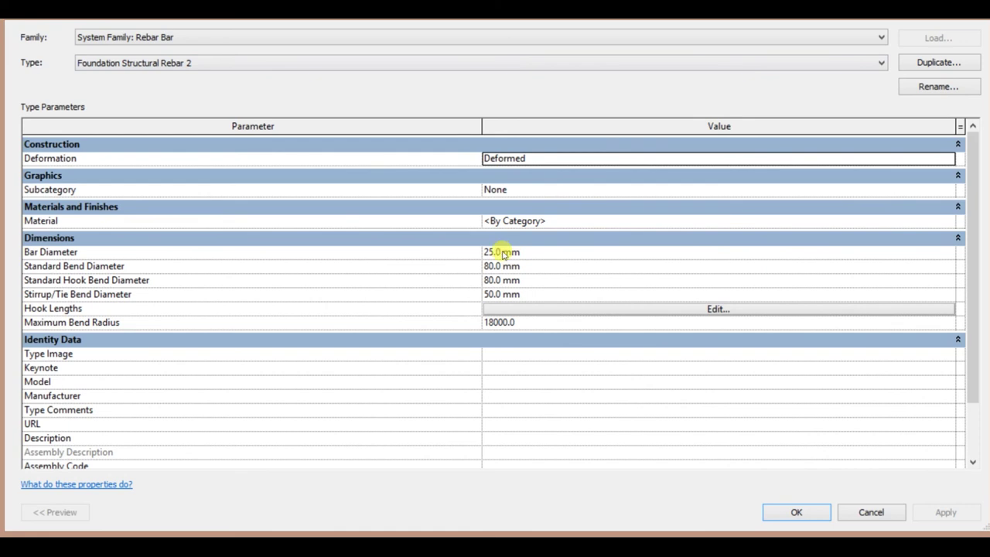
pyautogui.click(799, 511)
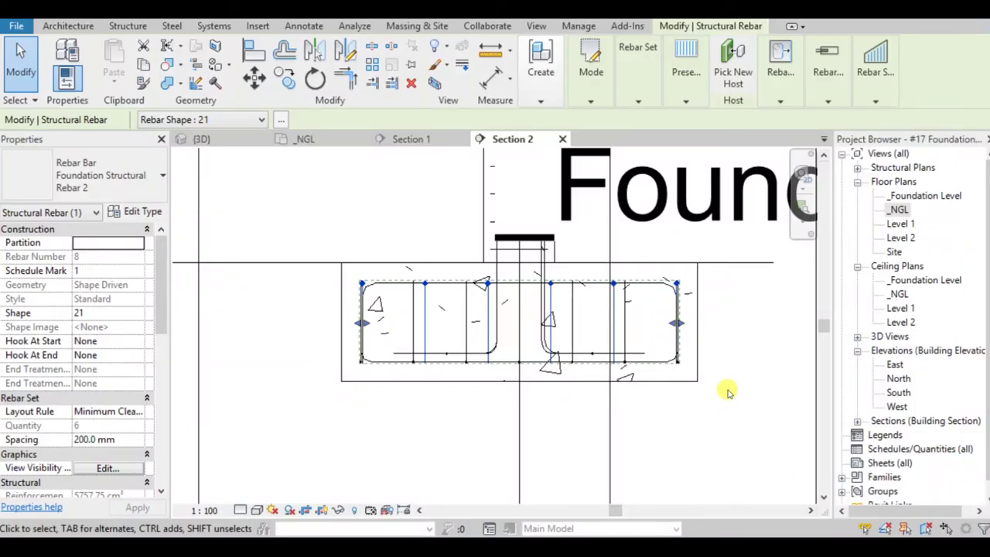
pyautogui.press('Escape')
# - Set Section 2 to Fine detail level and Wireframe visual style
pyautogui.click(240, 509)
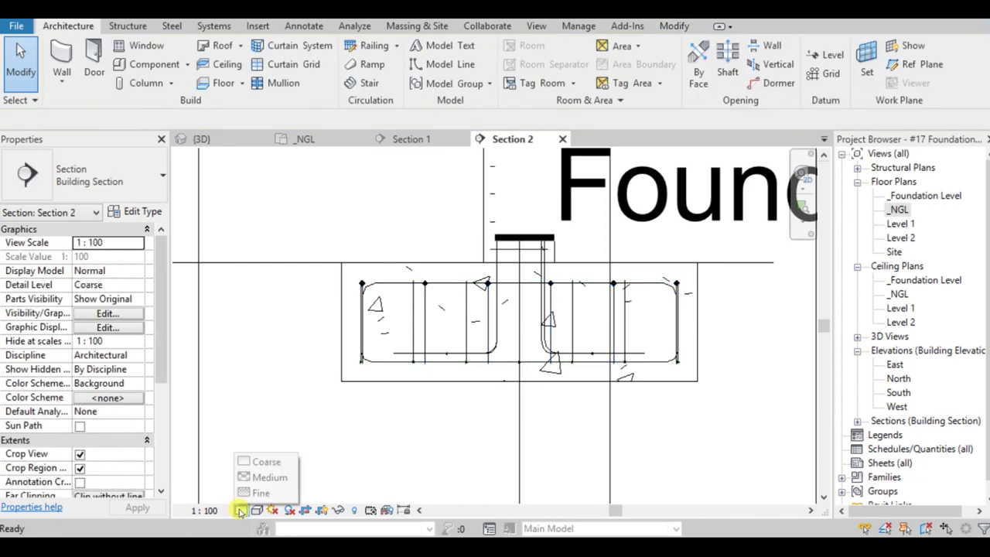
pyautogui.click(247, 493)
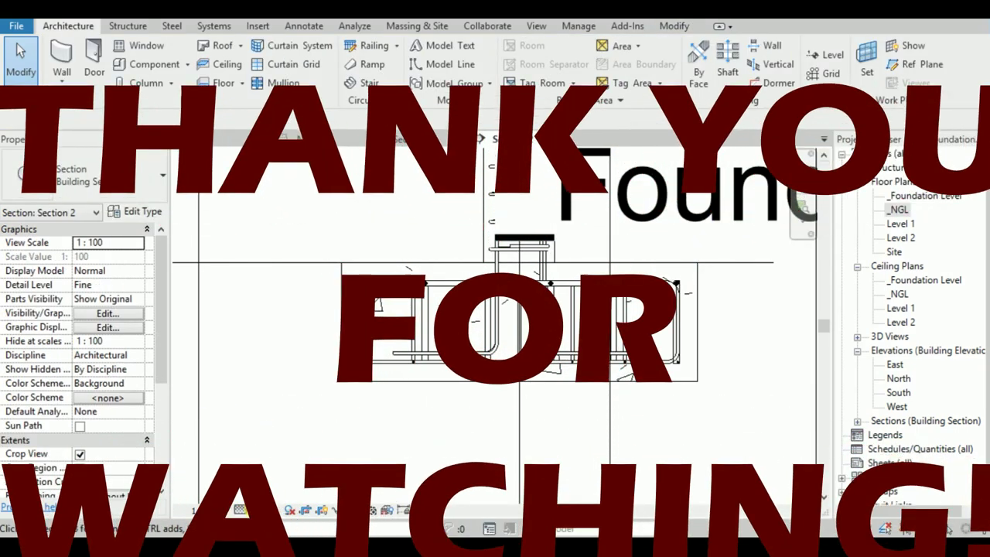
pyautogui.click(258, 509)
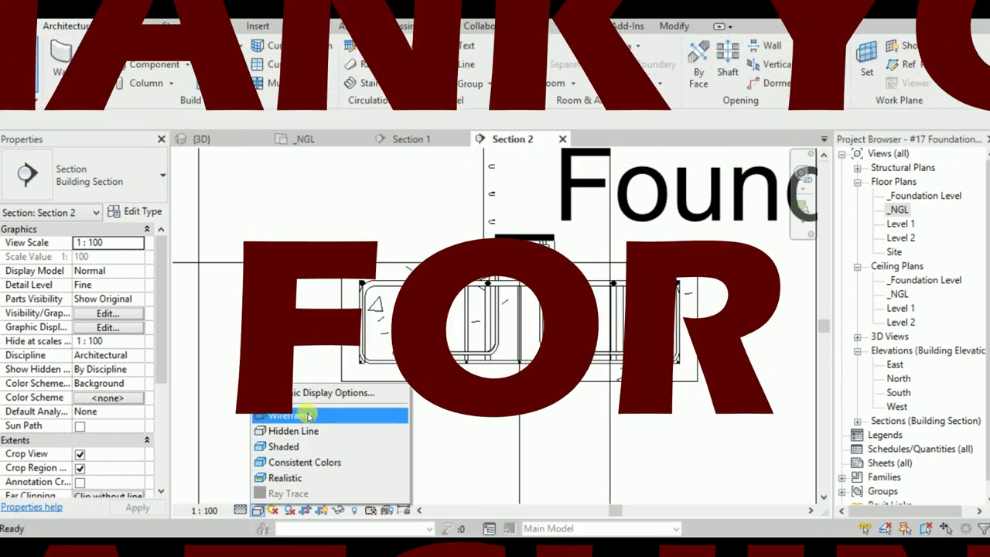
pyautogui.click(308, 416)
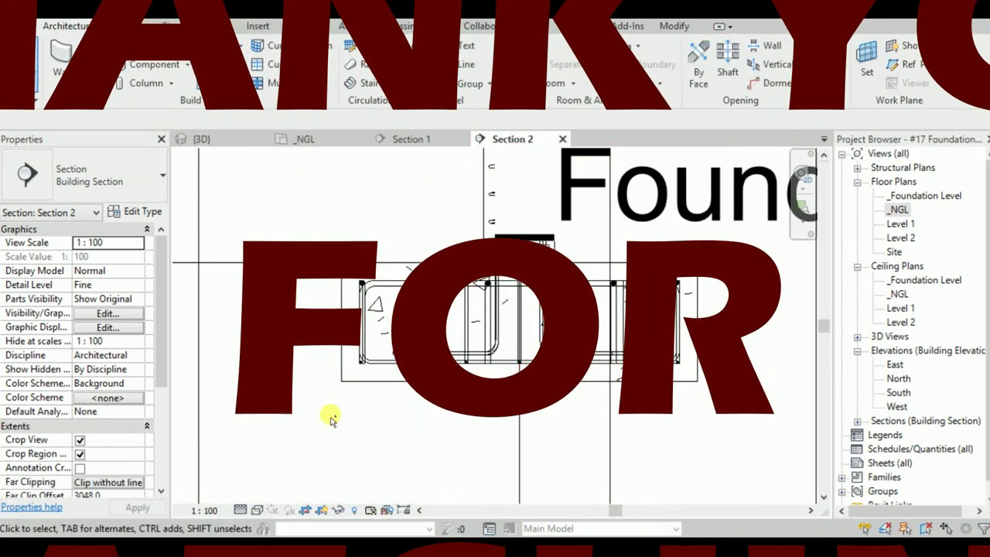
# - Assign Foundation Structural Rebar 2 to the vertical footing bar set from the Type Selector
pyautogui.moveTo(435, 413); pyautogui.dragTo(422, 398, button='middle')
pyautogui.scroll(3, 421, 398)
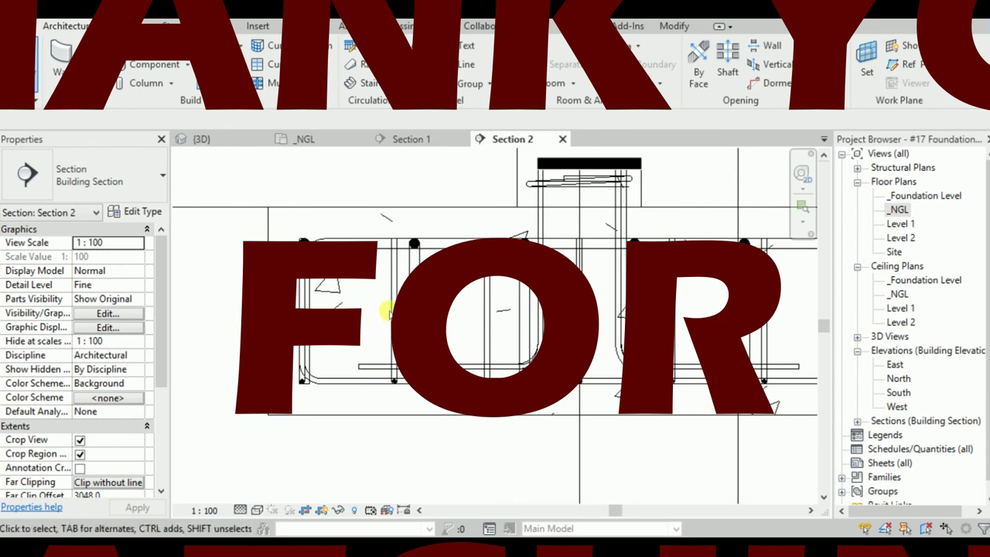
pyautogui.click(390, 313)
pyautogui.click(387, 312)
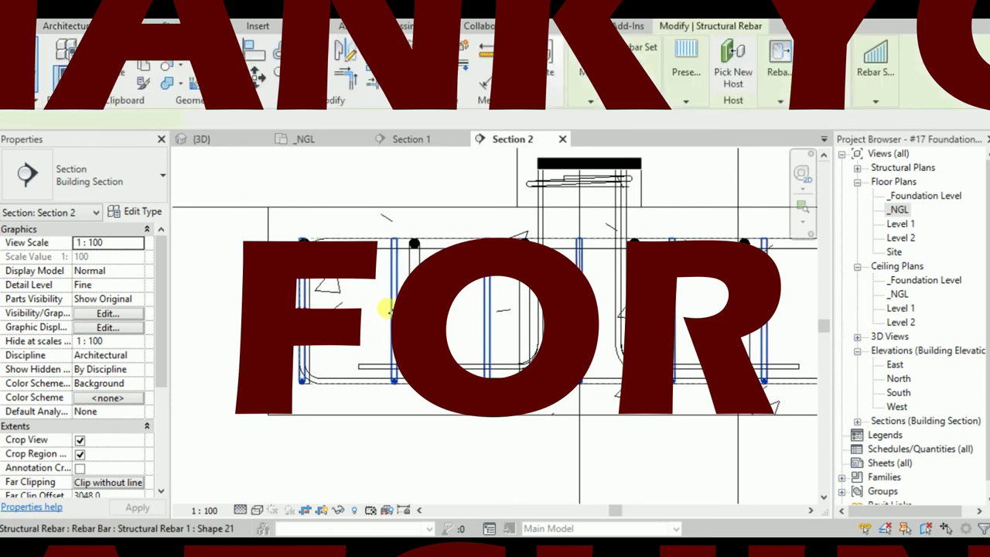
pyautogui.click(159, 194)
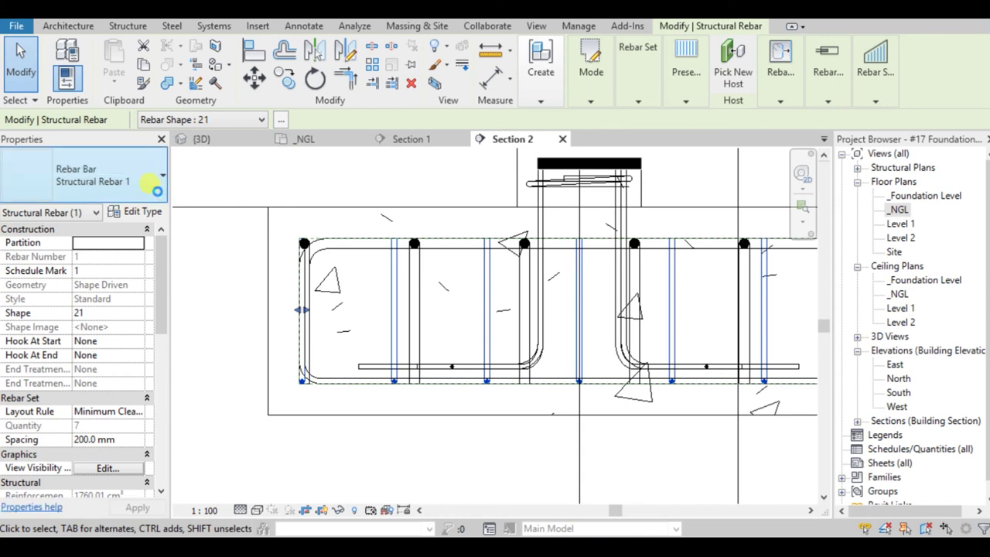
pyautogui.click(159, 194)
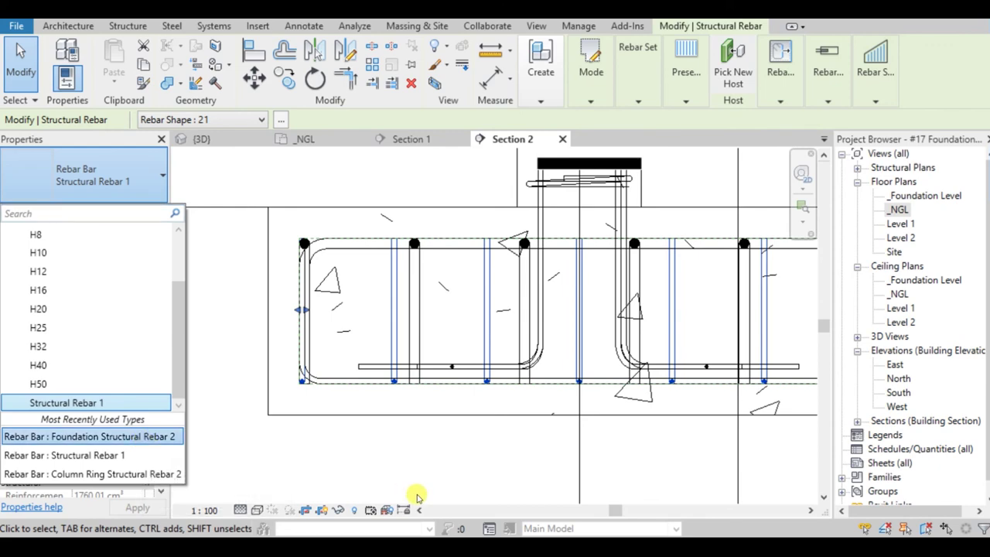
pyautogui.press('Return')
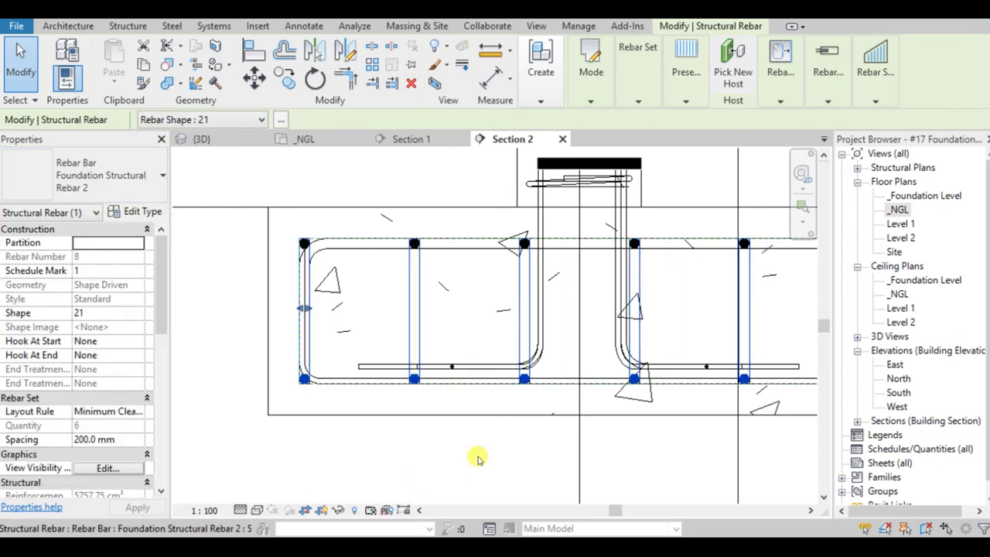
pyautogui.moveTo(478, 459); pyautogui.dragTo(451, 452, button='middle')
pyautogui.click(472, 455)
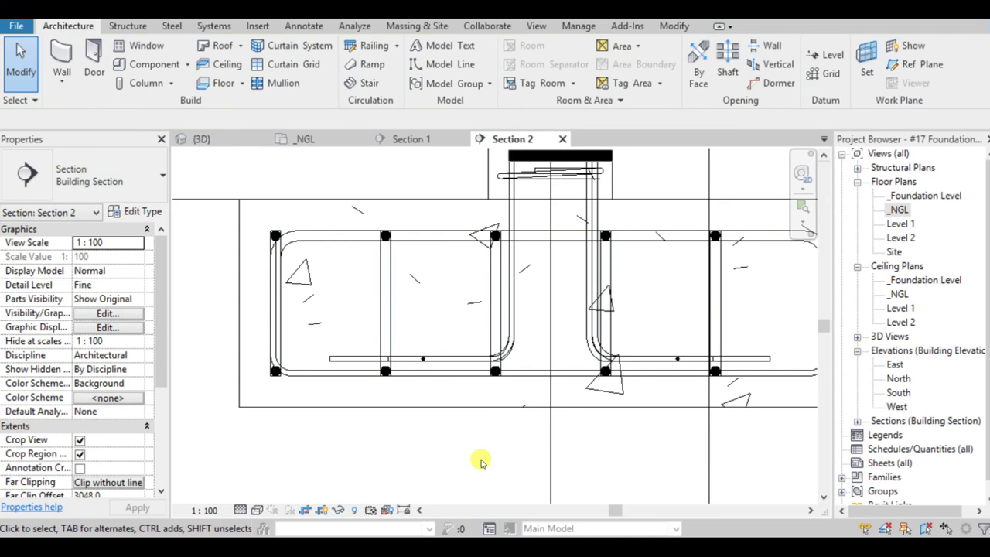
# - Recentre the footing in Section 2 and select a vertical column bar
pyautogui.scroll(-2, 480, 460)
pyautogui.moveTo(441, 453); pyautogui.dragTo(633, 454, button='middle')
pyautogui.scroll(1, 633, 454)
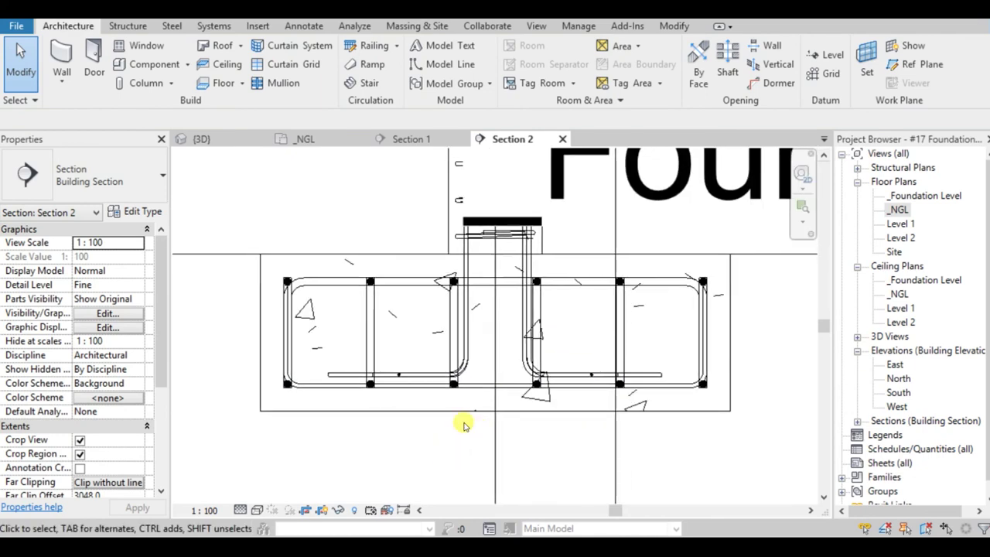
pyautogui.moveTo(464, 420); pyautogui.dragTo(420, 453, button='middle')
pyautogui.moveTo(441, 380); pyautogui.dragTo(406, 470, button='middle')
pyautogui.scroll(-2, 408, 436)
pyautogui.scroll(1, 413, 188)
pyautogui.scroll(1, 403, 244)
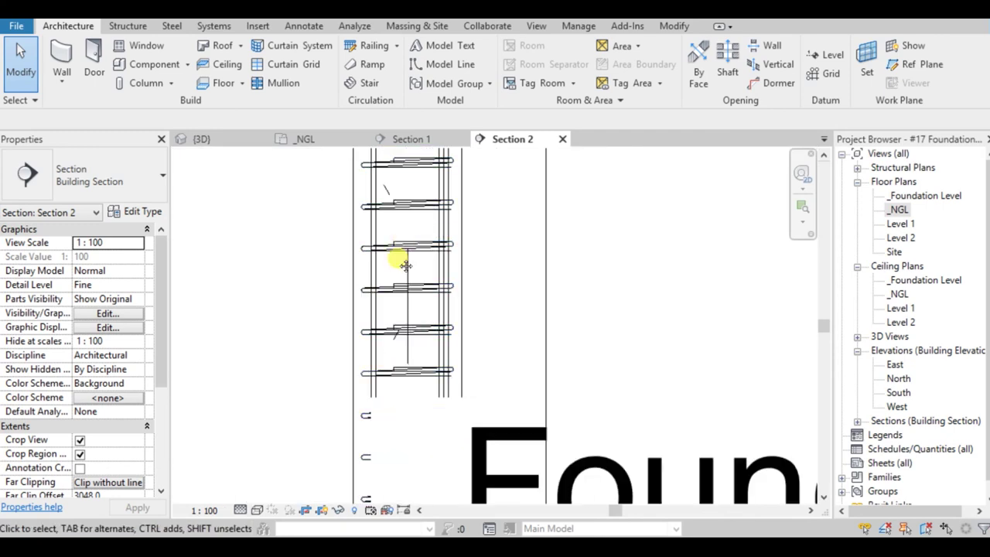
pyautogui.scroll(1, 375, 252)
pyautogui.click(370, 256)
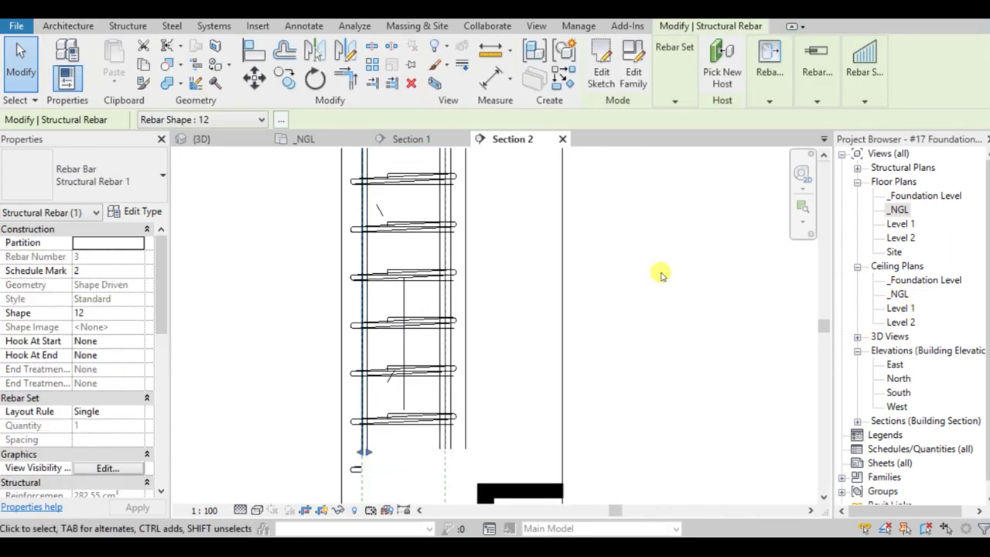
# - Open the _NGL plan centred on the footing and clear the current selection
pyautogui.doubleClick(899, 209)
pyautogui.moveTo(641, 259); pyautogui.dragTo(608, 210, button='middle')
pyautogui.scroll(3, 453, 312)
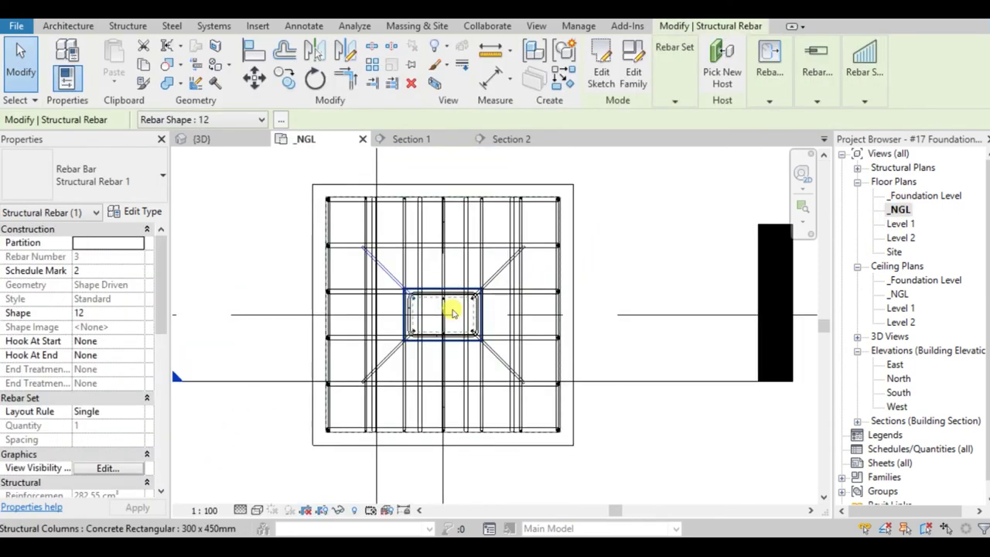
pyautogui.scroll(3, 453, 312)
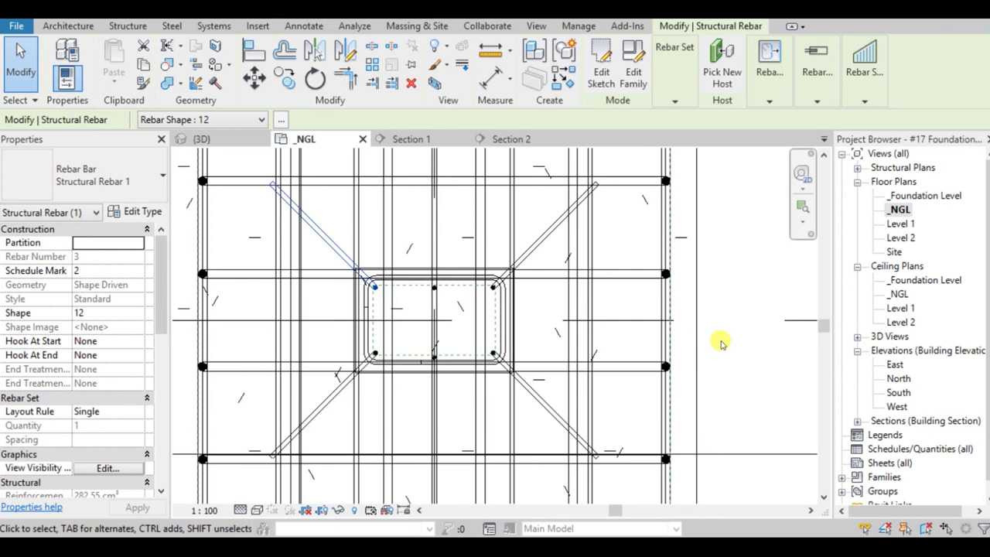
pyautogui.press('s')
pyautogui.press('a')
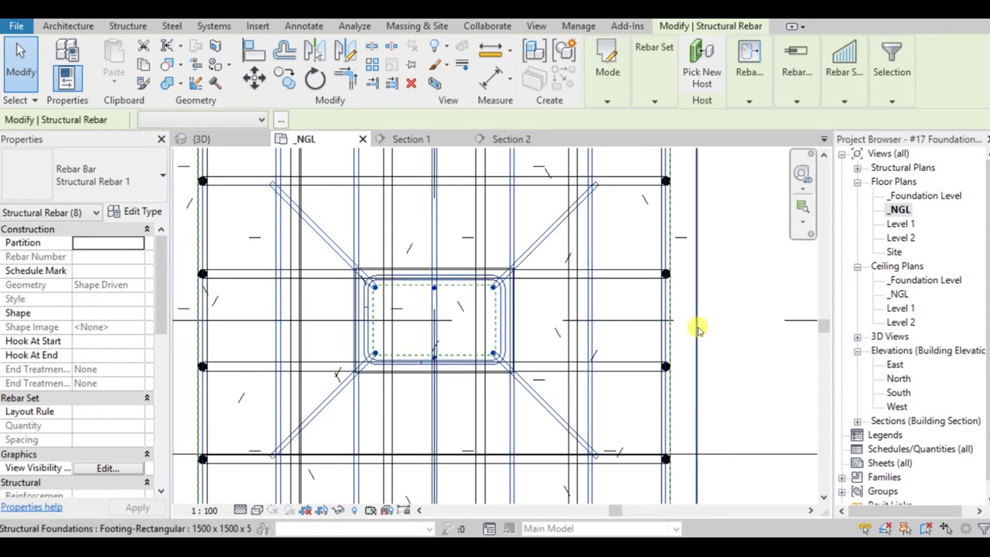
pyautogui.scroll(-2, 698, 330)
pyautogui.moveTo(705, 325)
pyautogui.mouseDown(button='middle')
pyautogui.moveTo(700, 374)
pyautogui.moveTo(696, 325)
pyautogui.mouseUp(button='middle')
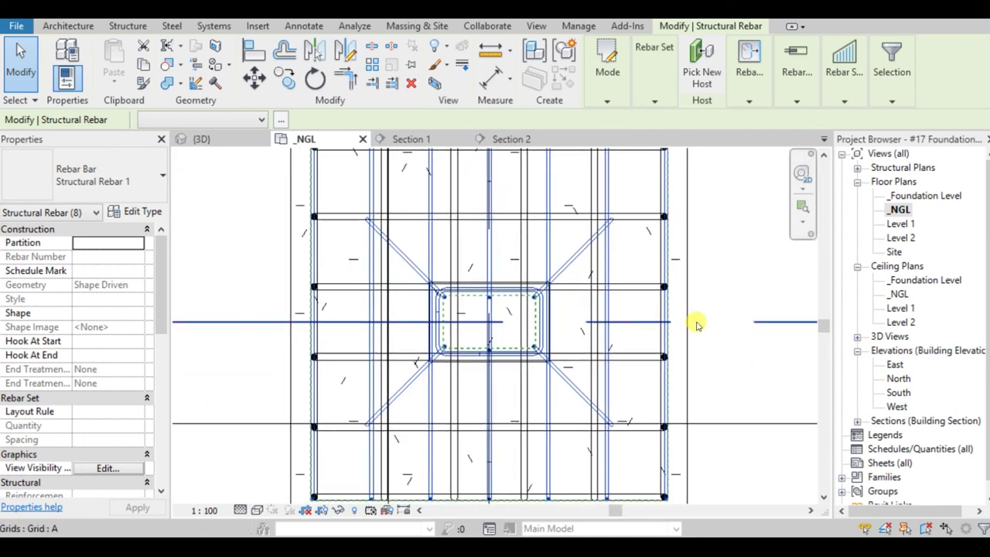
pyautogui.press('Escape')
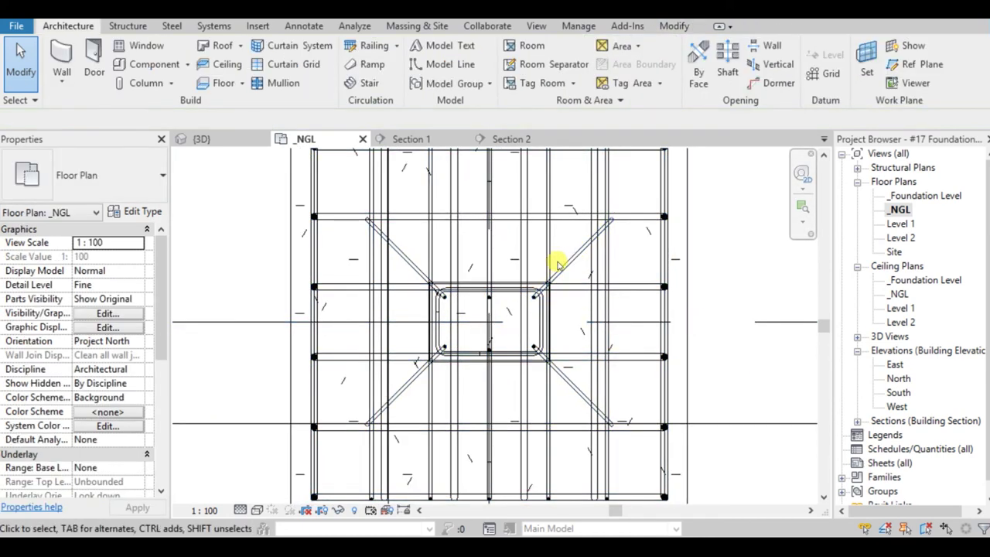
# - Select the four diagonal column bars plus one more column bar
pyautogui.click(565, 362)
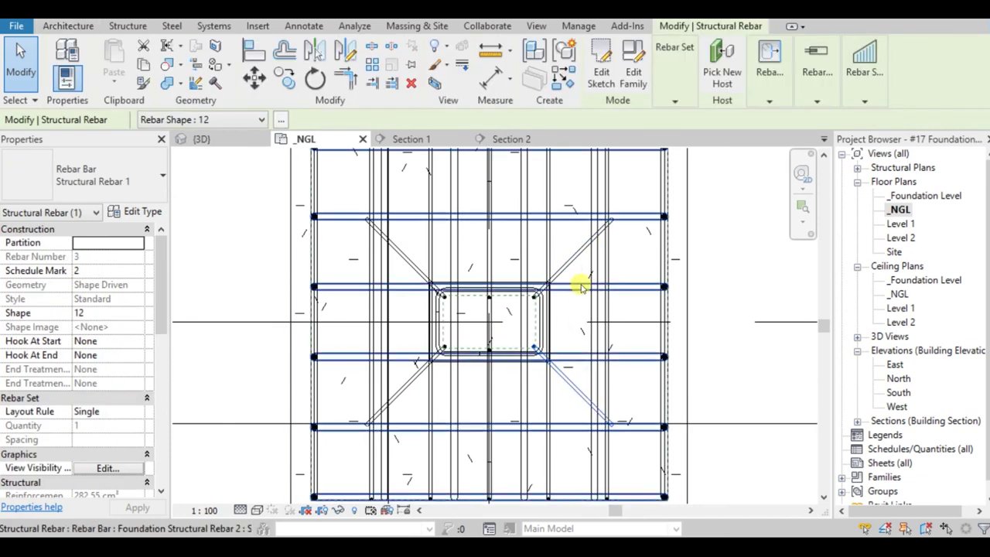
pyautogui.keyDown('ctrl'); pyautogui.click(576, 260); pyautogui.keyUp('ctrl')
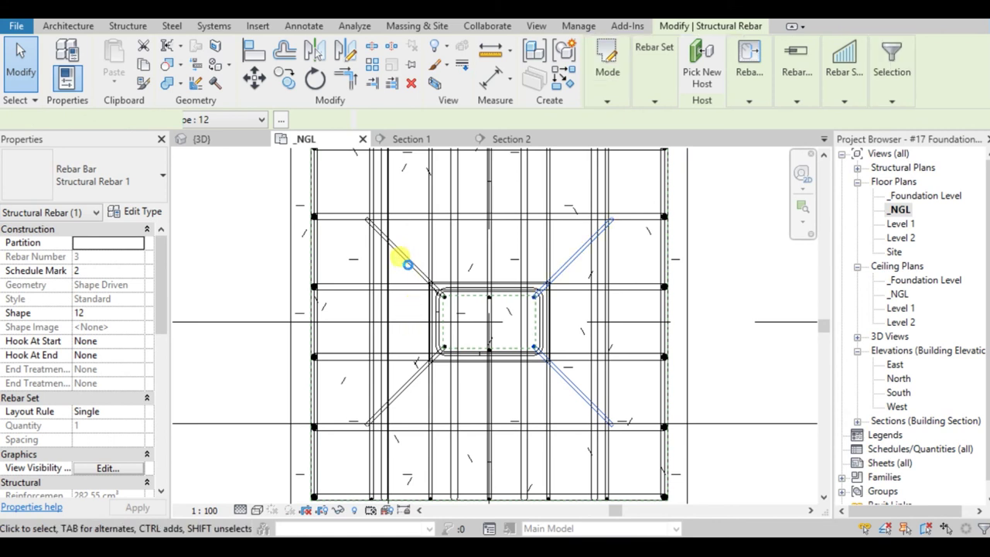
pyautogui.keyDown('ctrl'); pyautogui.click(408, 264); pyautogui.keyUp('ctrl')
pyautogui.keyDown('ctrl'); pyautogui.click(402, 393); pyautogui.keyUp('ctrl')
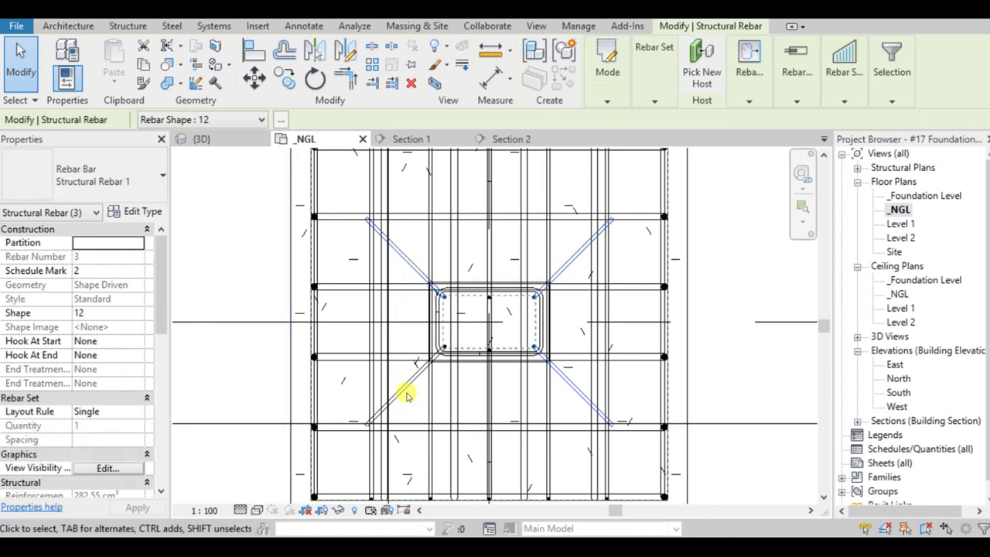
pyautogui.keyDown('ctrl'); pyautogui.click(507, 402); pyautogui.keyUp('ctrl')
pyautogui.scroll(1, 508, 402)
pyautogui.scroll(1, 507, 397)
pyautogui.scroll(1, 507, 397)
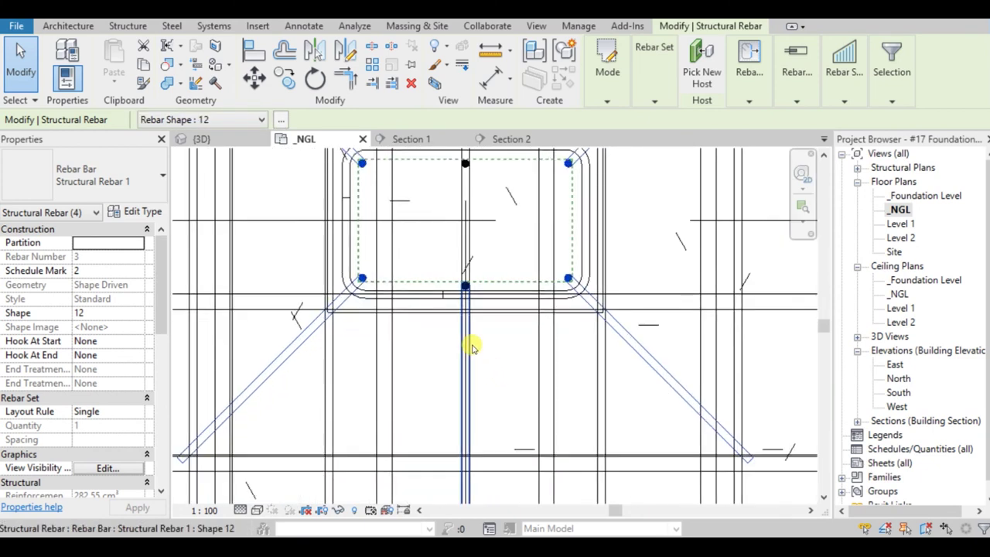
# - Add the two vertical column bars to the selection and open their type properties
pyautogui.keyDown('ctrl'); pyautogui.click(473, 346); pyautogui.keyUp('ctrl')
pyautogui.scroll(-2, 513, 363)
pyautogui.scroll(1, 508, 479)
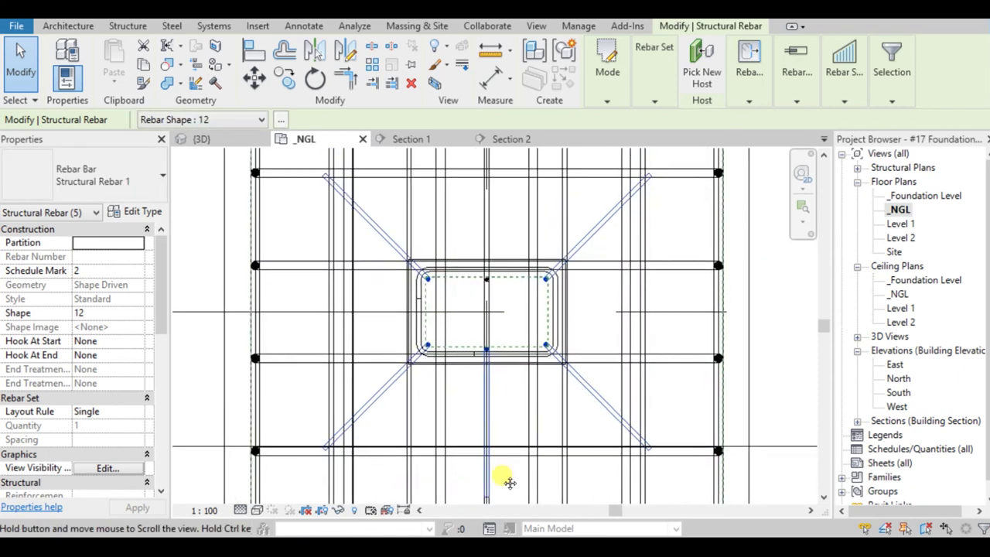
pyautogui.scroll(1, 495, 410)
pyautogui.scroll(1, 478, 336)
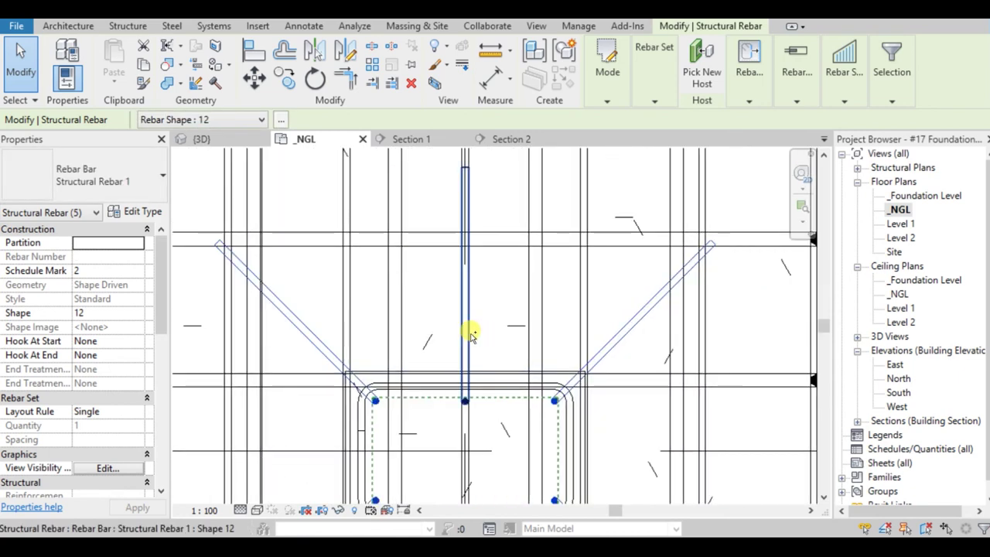
pyautogui.keyDown('ctrl'); pyautogui.click(472, 334); pyautogui.keyUp('ctrl')
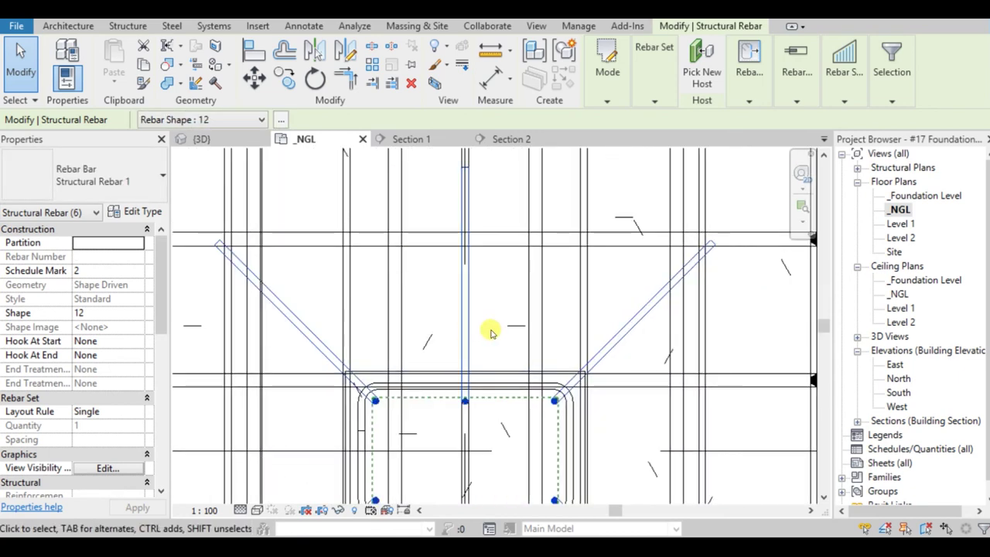
pyautogui.click(139, 213)
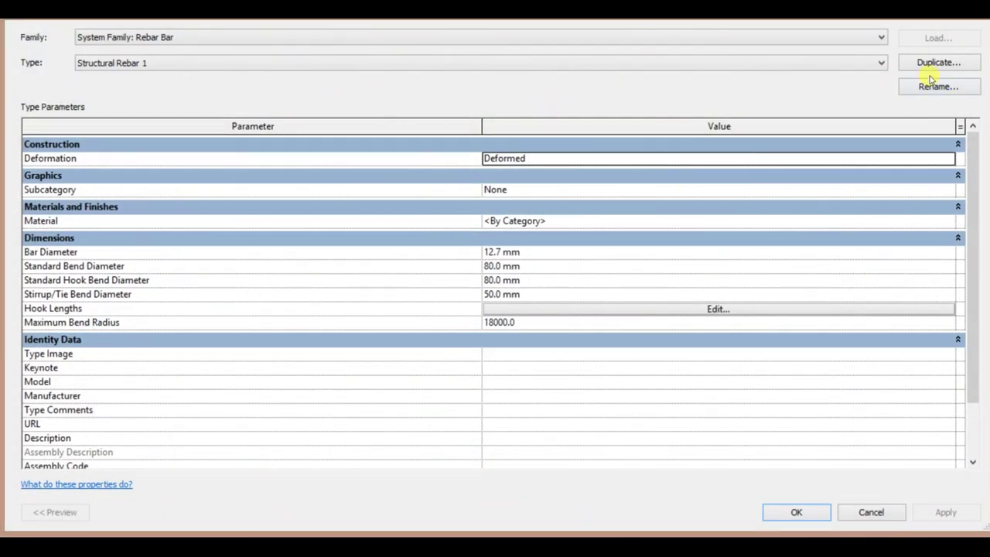
# - Duplicate the column bars' type as Column Structural Rebar 2 with a 16 mm bar diameter
pyautogui.click(930, 63)
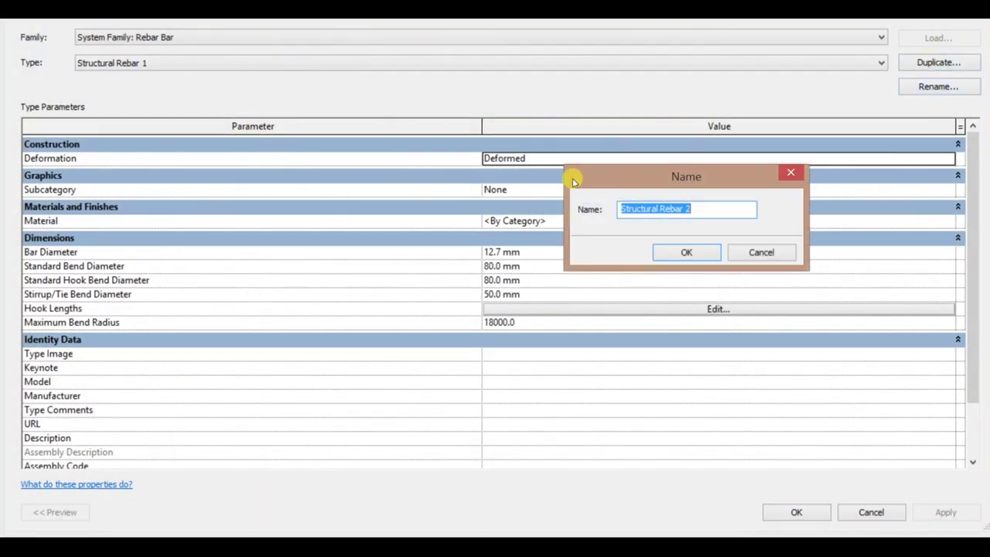
pyautogui.click(623, 209)
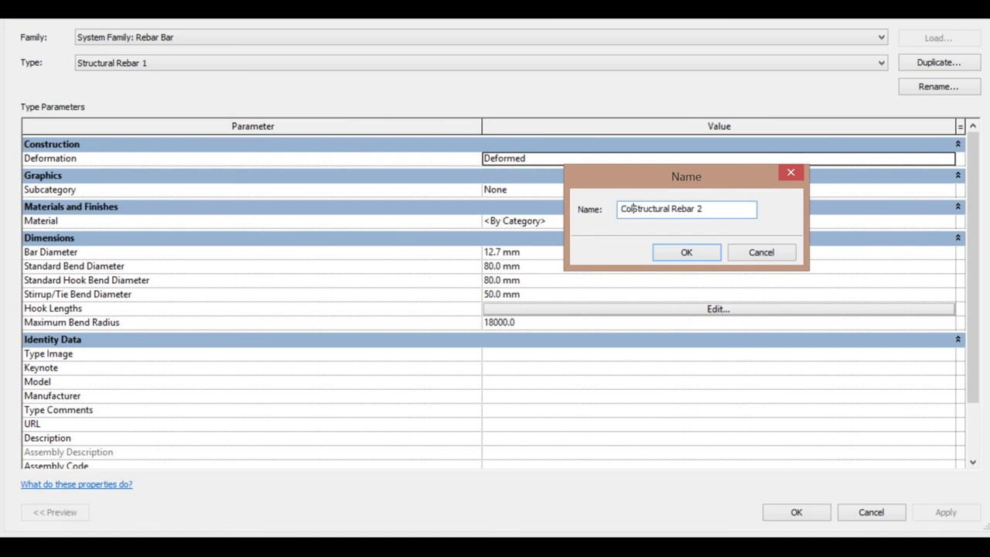
pyautogui.press('Return')
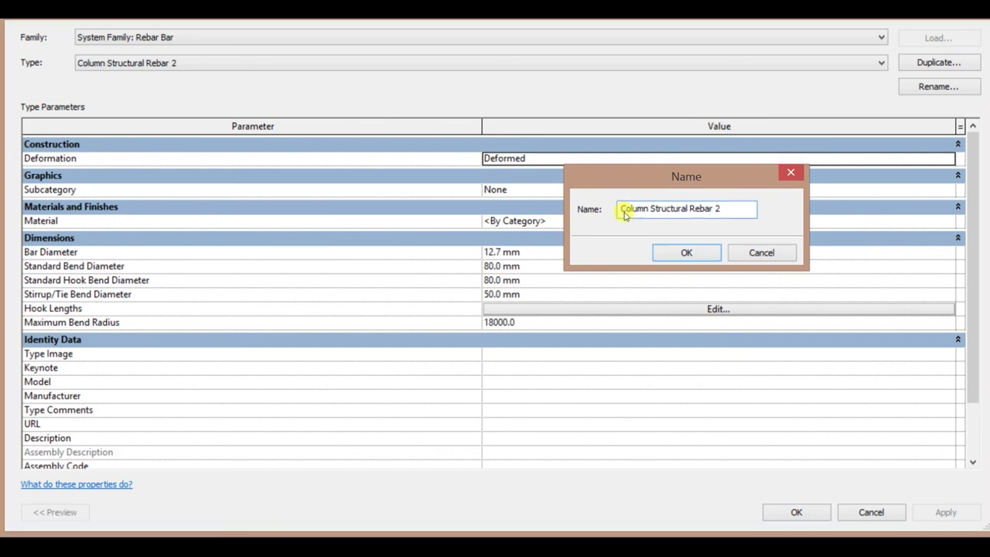
pyautogui.click(537, 252)
pyautogui.write('16')
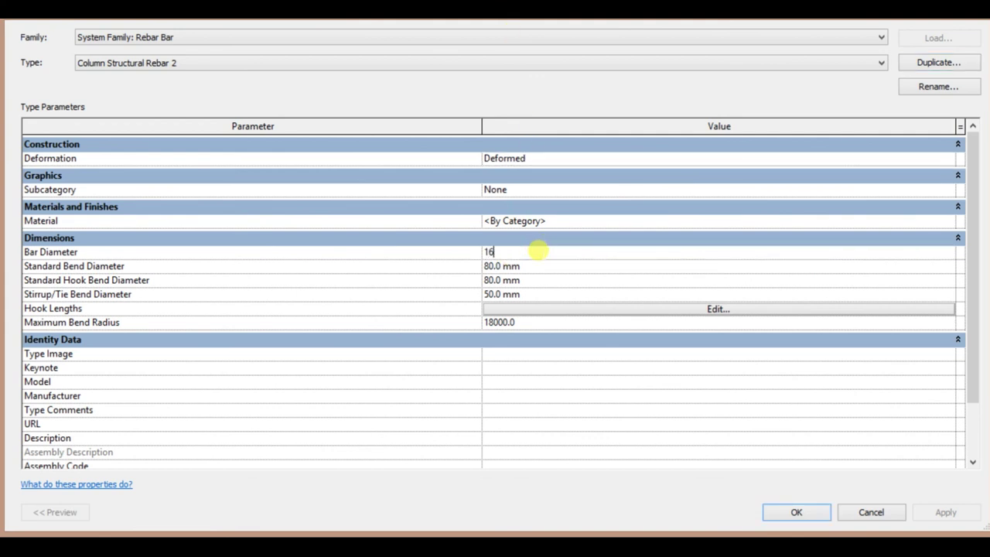
pyautogui.press('Return')
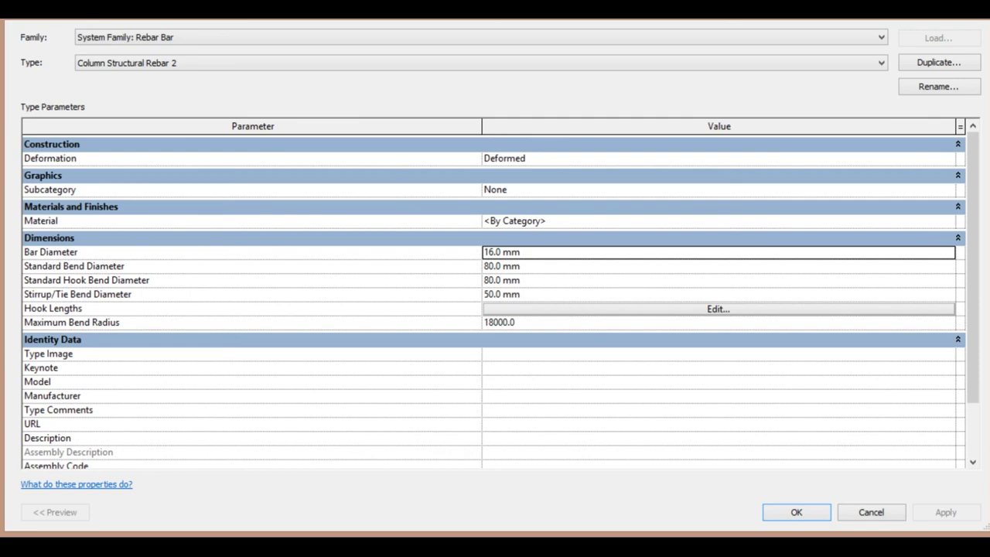
pyautogui.click(796, 512)
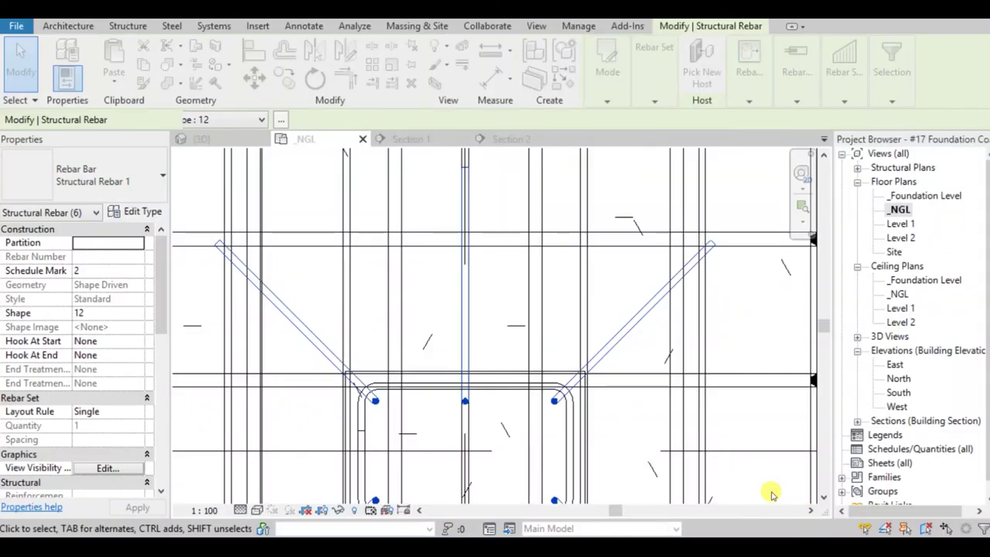
pyautogui.moveTo(666, 372); pyautogui.dragTo(662, 253, button='middle')
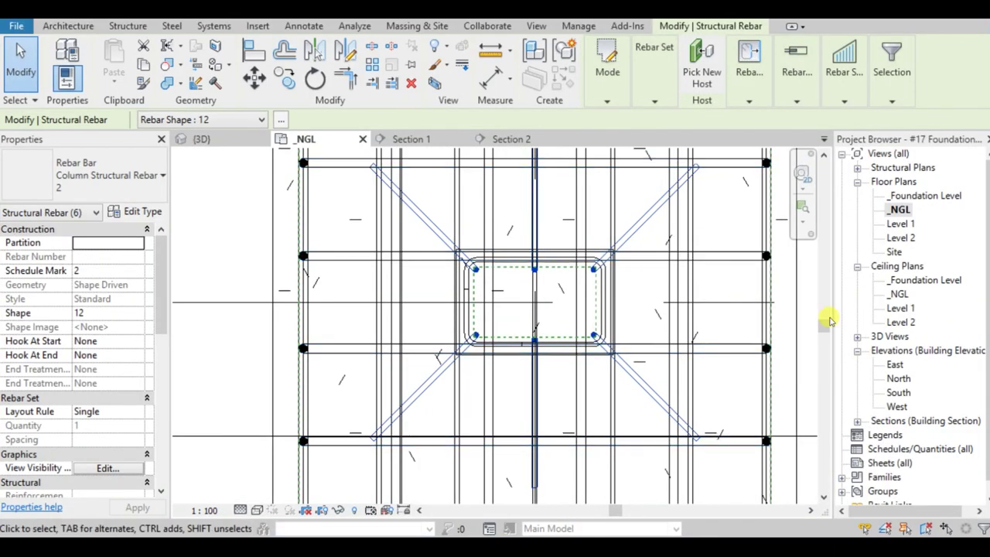
# - Open the South elevation and select the column's ring stirrup set
pyautogui.doubleClick(898, 392)
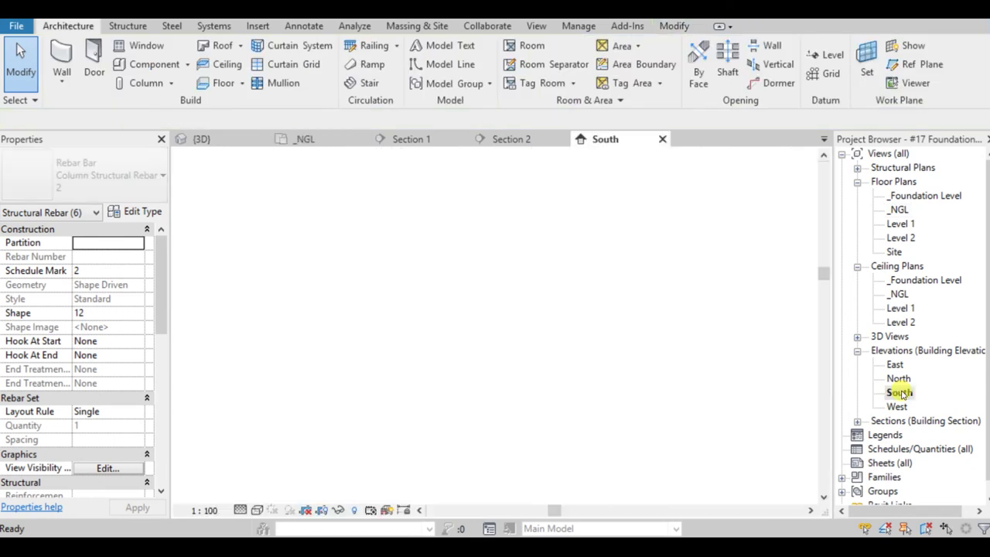
pyautogui.scroll(2, 321, 366)
pyautogui.scroll(3, 336, 392)
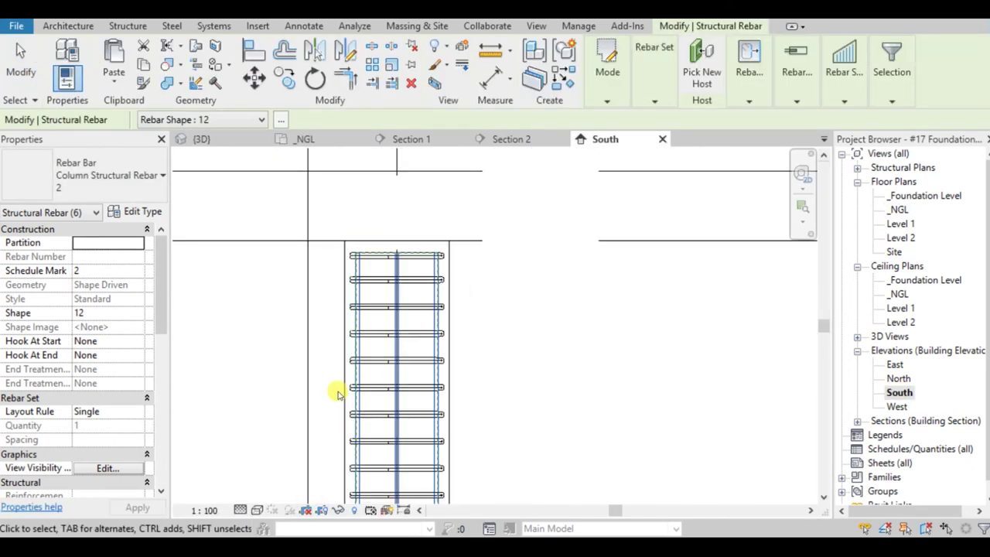
pyautogui.scroll(2, 385, 336)
pyautogui.scroll(2, 403, 314)
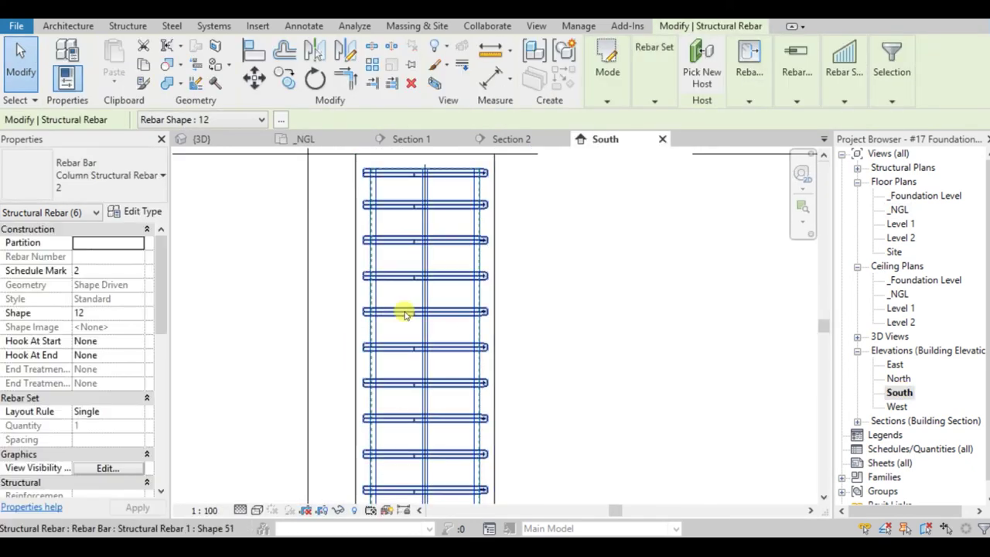
pyautogui.click(435, 393)
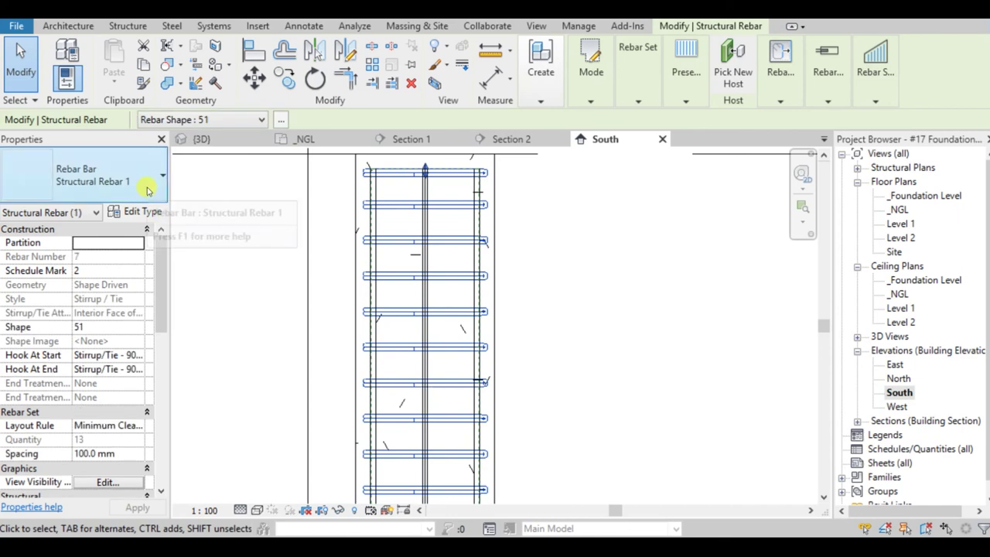
# - Switch the stirrups to the Column Ring Structural Rebar 2 type with a 10 mm bar diameter
pyautogui.click(144, 215)
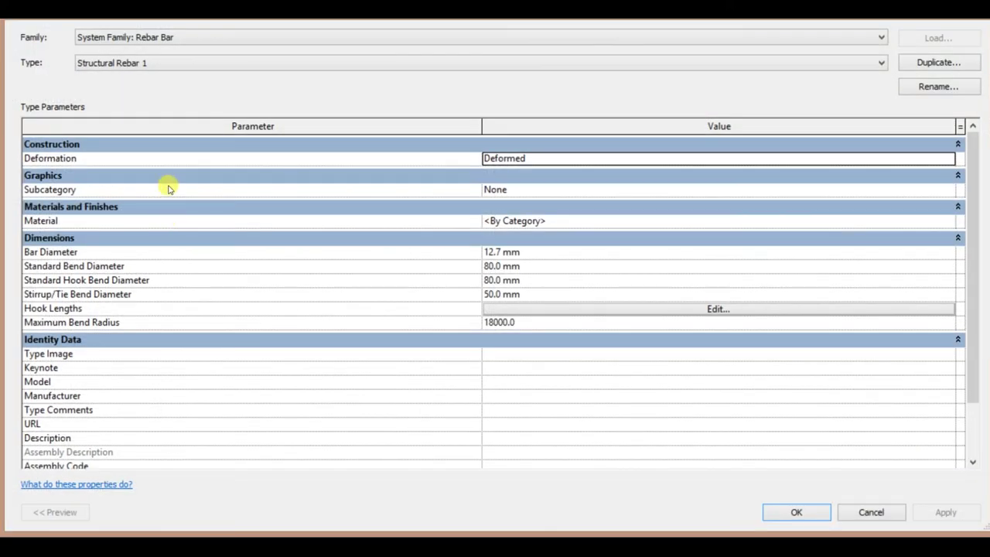
pyautogui.click(188, 68)
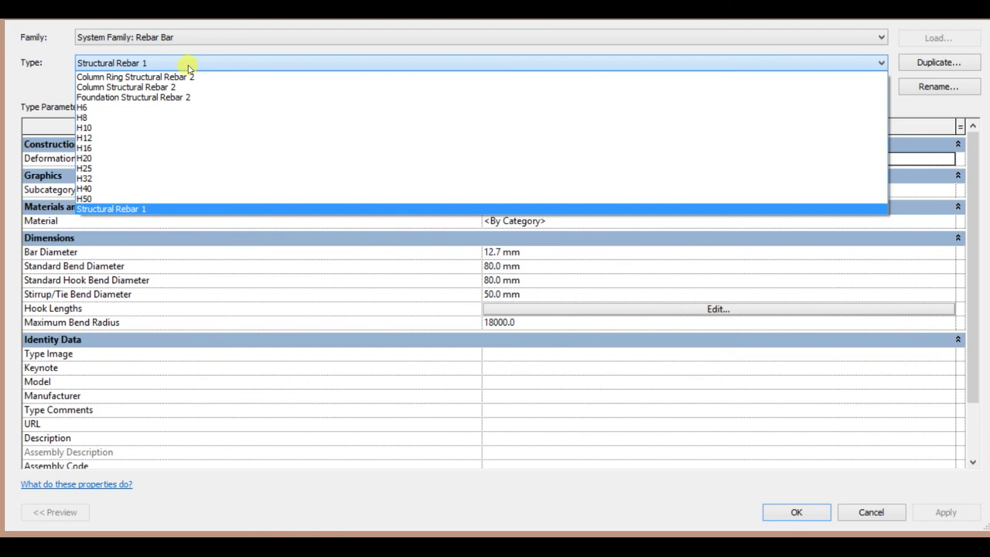
pyautogui.click(184, 78)
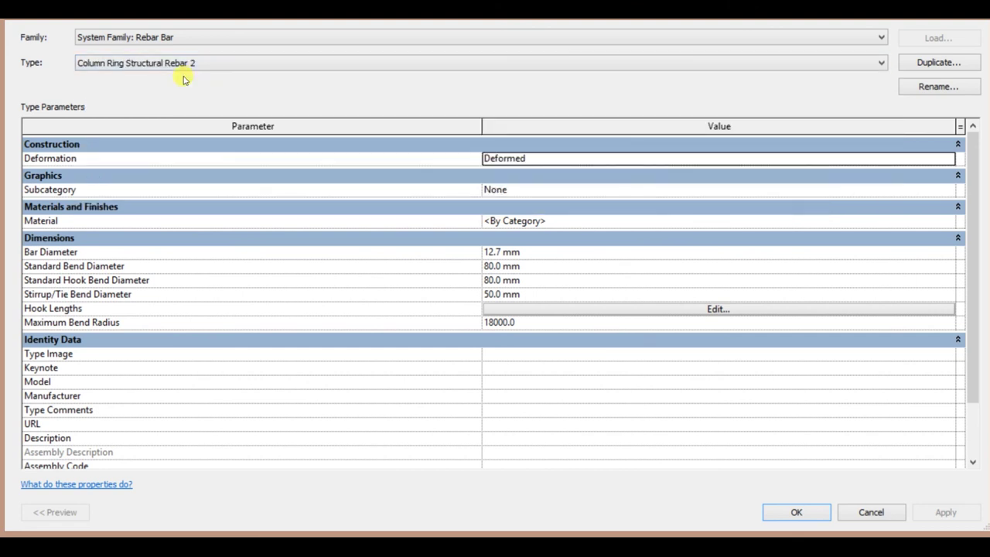
pyautogui.click(542, 253)
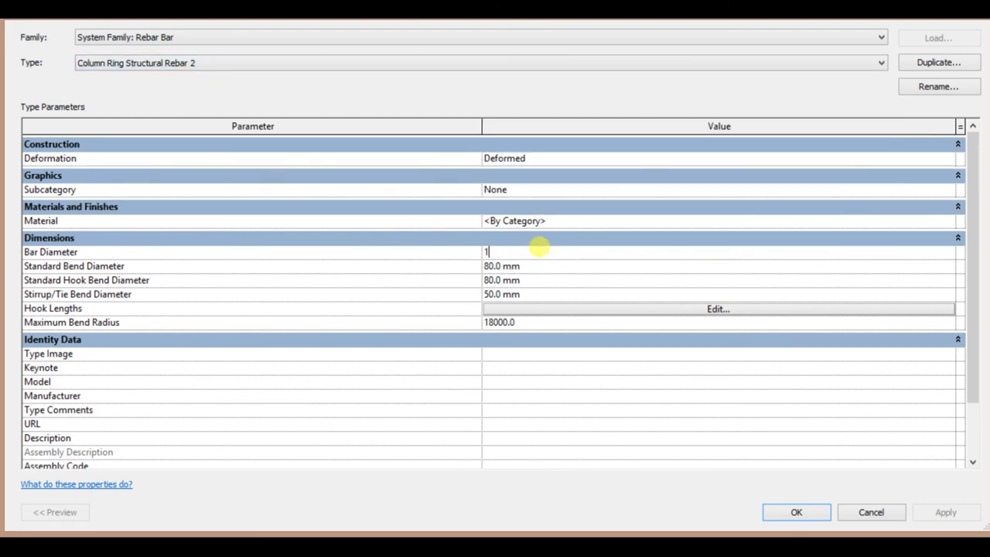
pyautogui.write('0')
pyautogui.press('Return')
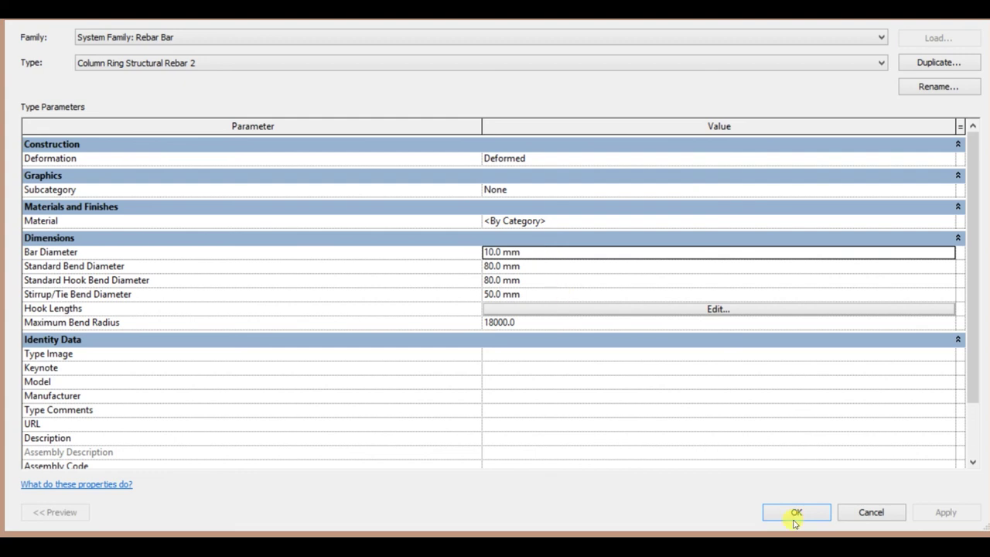
pyautogui.click(794, 513)
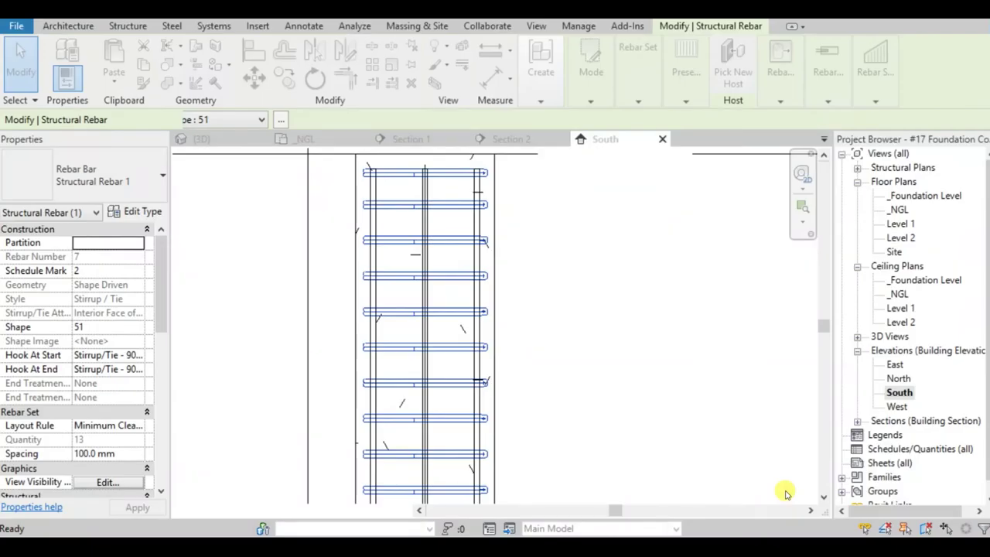
pyautogui.click(579, 353)
pyautogui.scroll(-2, 606, 358)
pyautogui.moveTo(606, 358); pyautogui.dragTo(605, 325, button='middle')
pyautogui.scroll(-1, 608, 350)
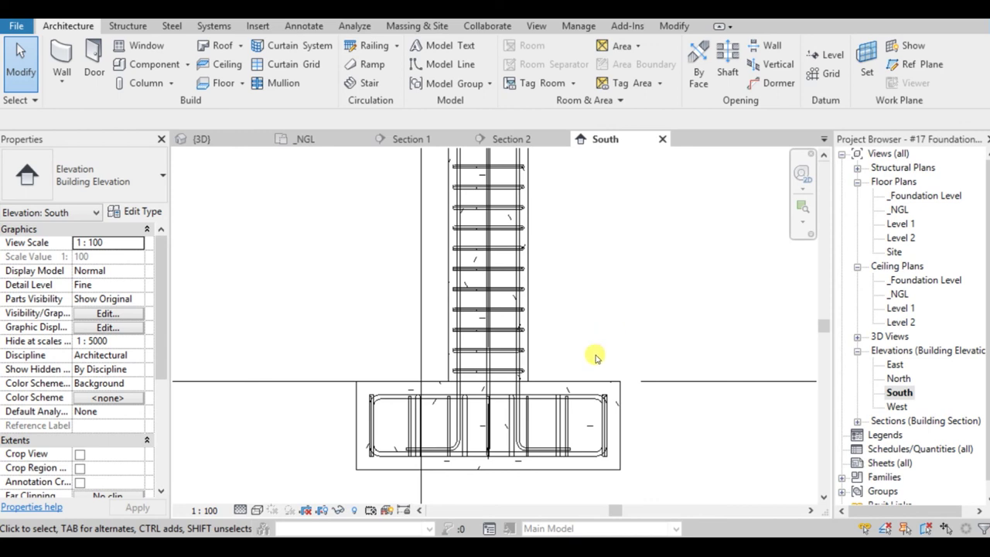
pyautogui.moveTo(596, 354); pyautogui.dragTo(592, 322, button='middle')
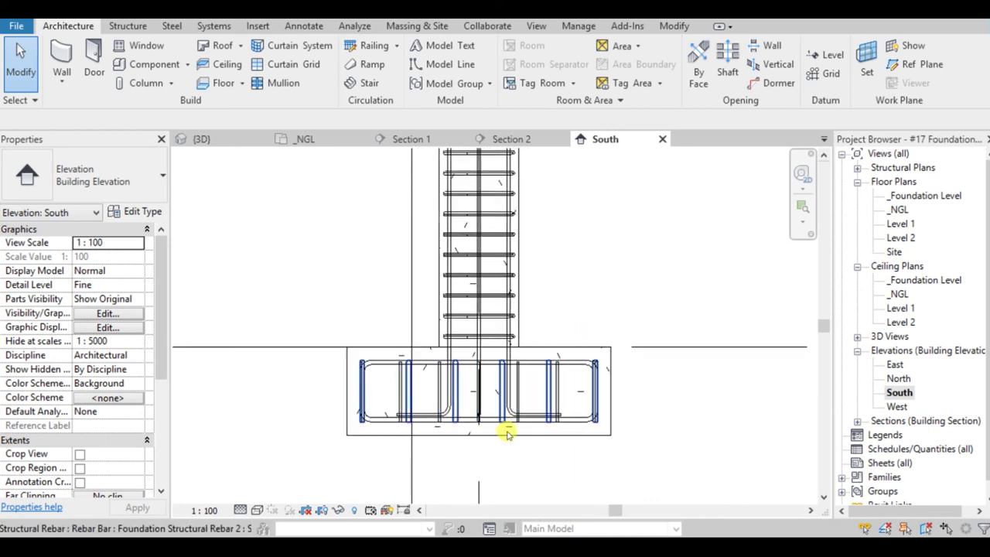
pyautogui.moveTo(557, 300); pyautogui.dragTo(568, 320, button='middle')
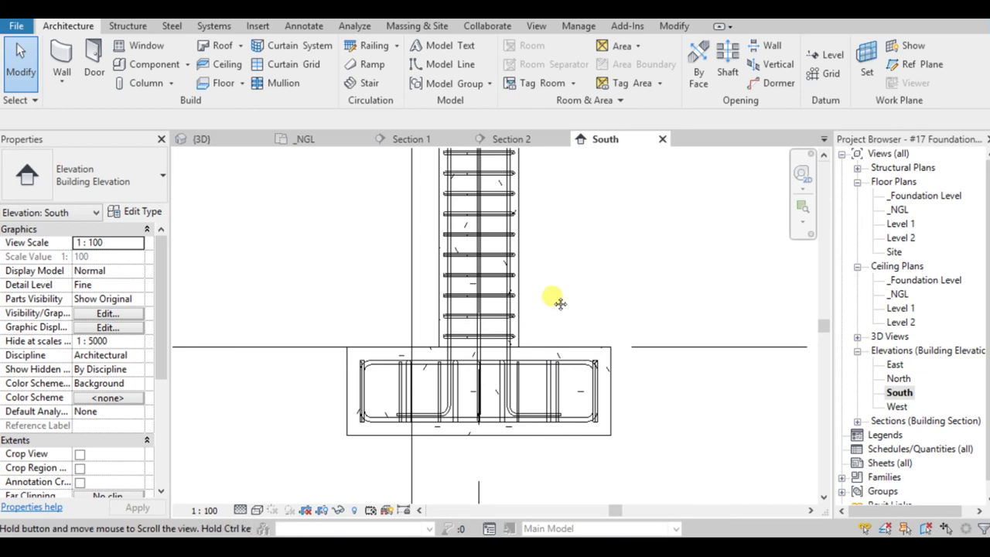